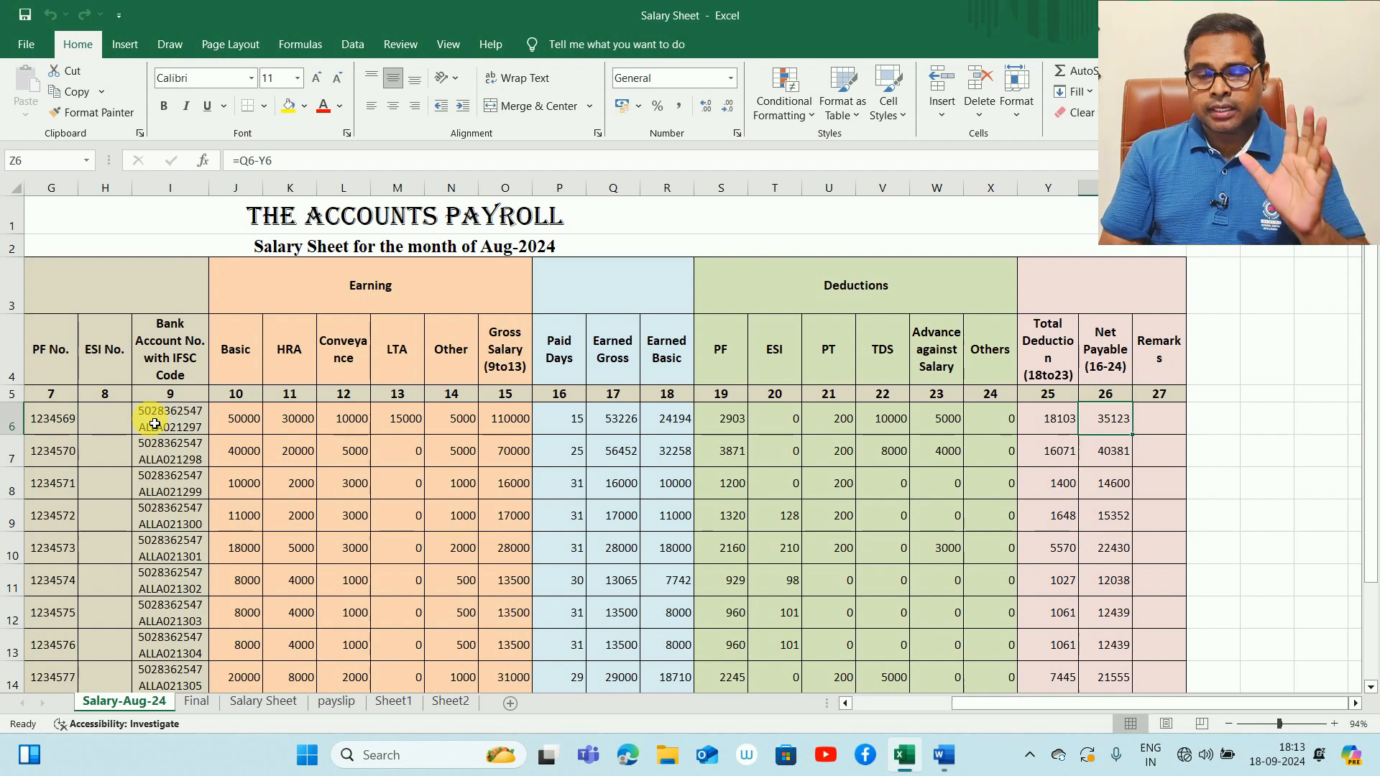
Copy the entire Salary-Aug-24 sheet and paste it into Sheet1 of a new blank workbook
left_click(511, 483)
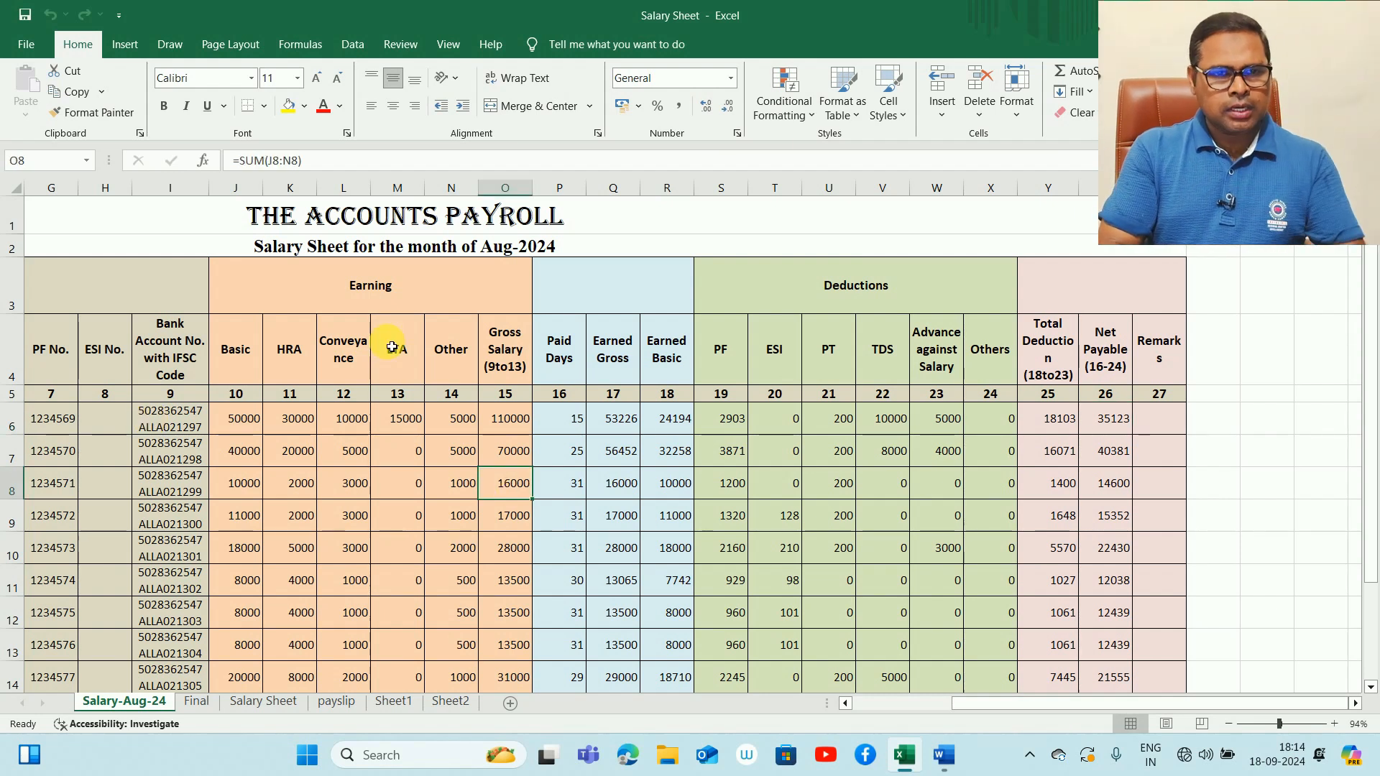
left_click(19, 189)
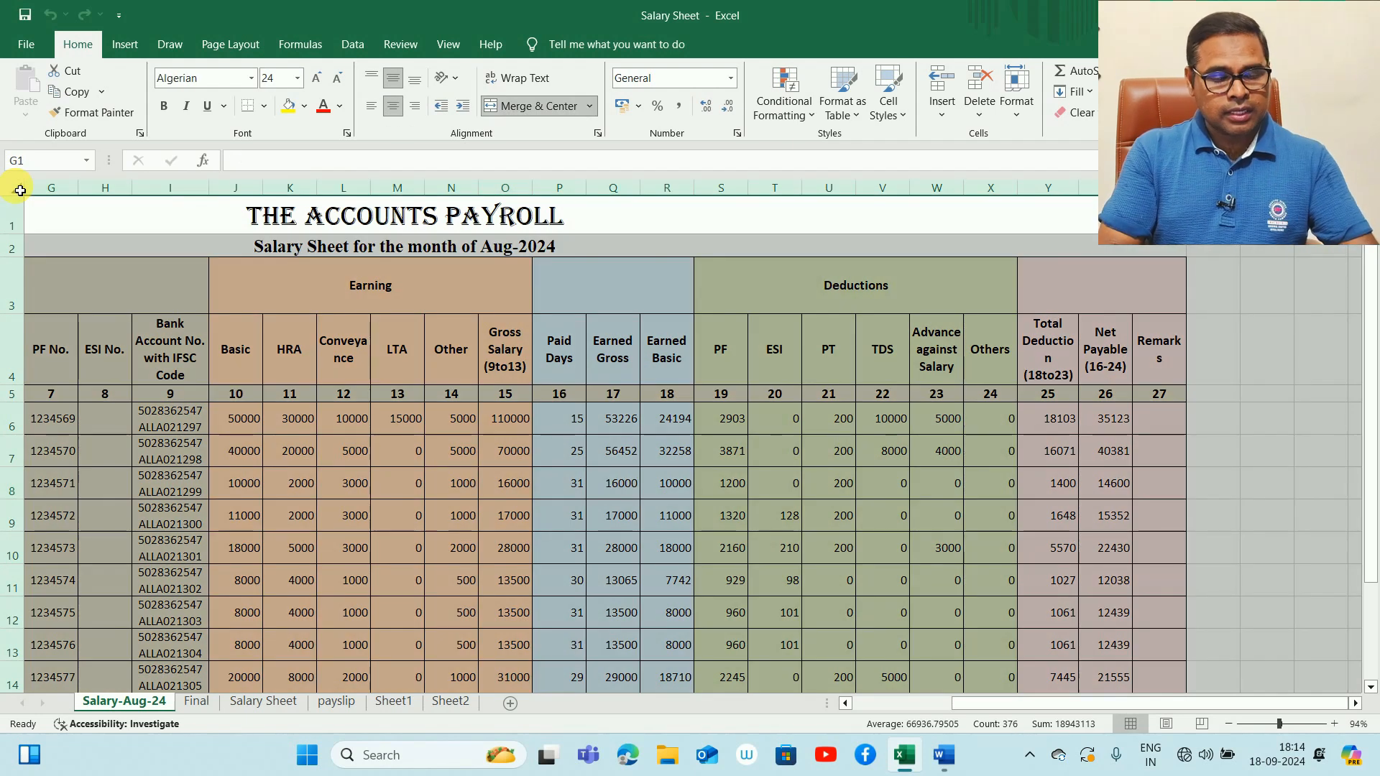
key("ctrl+c")
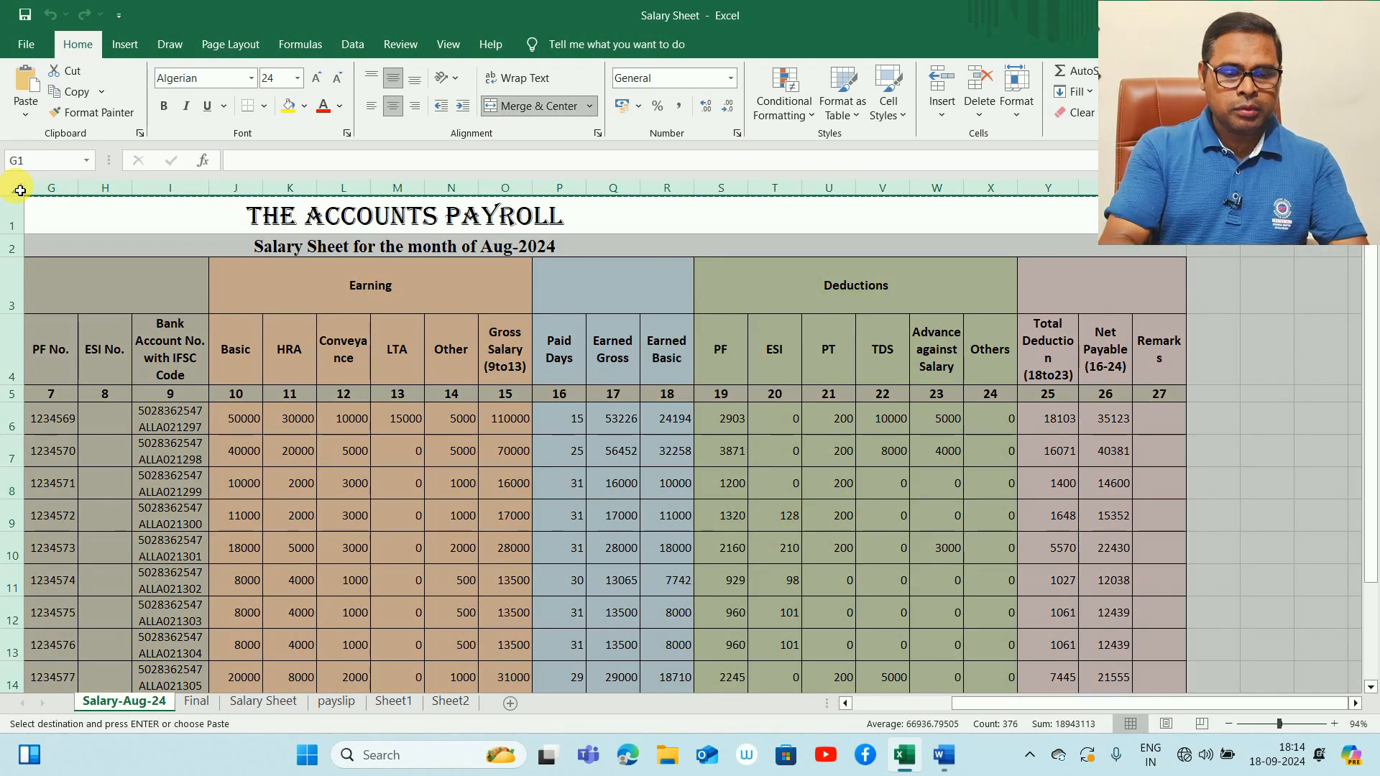
key("ctrl+n")
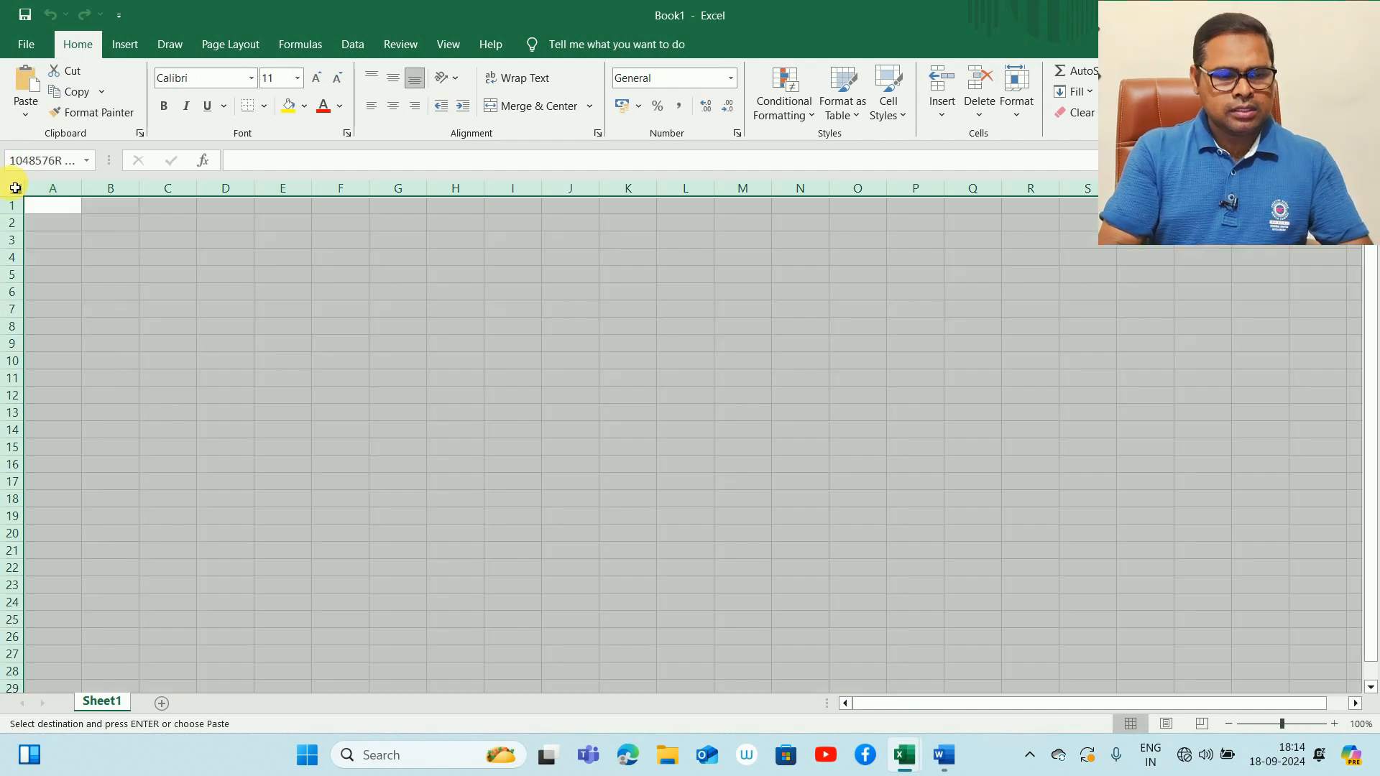
left_click(15, 188)
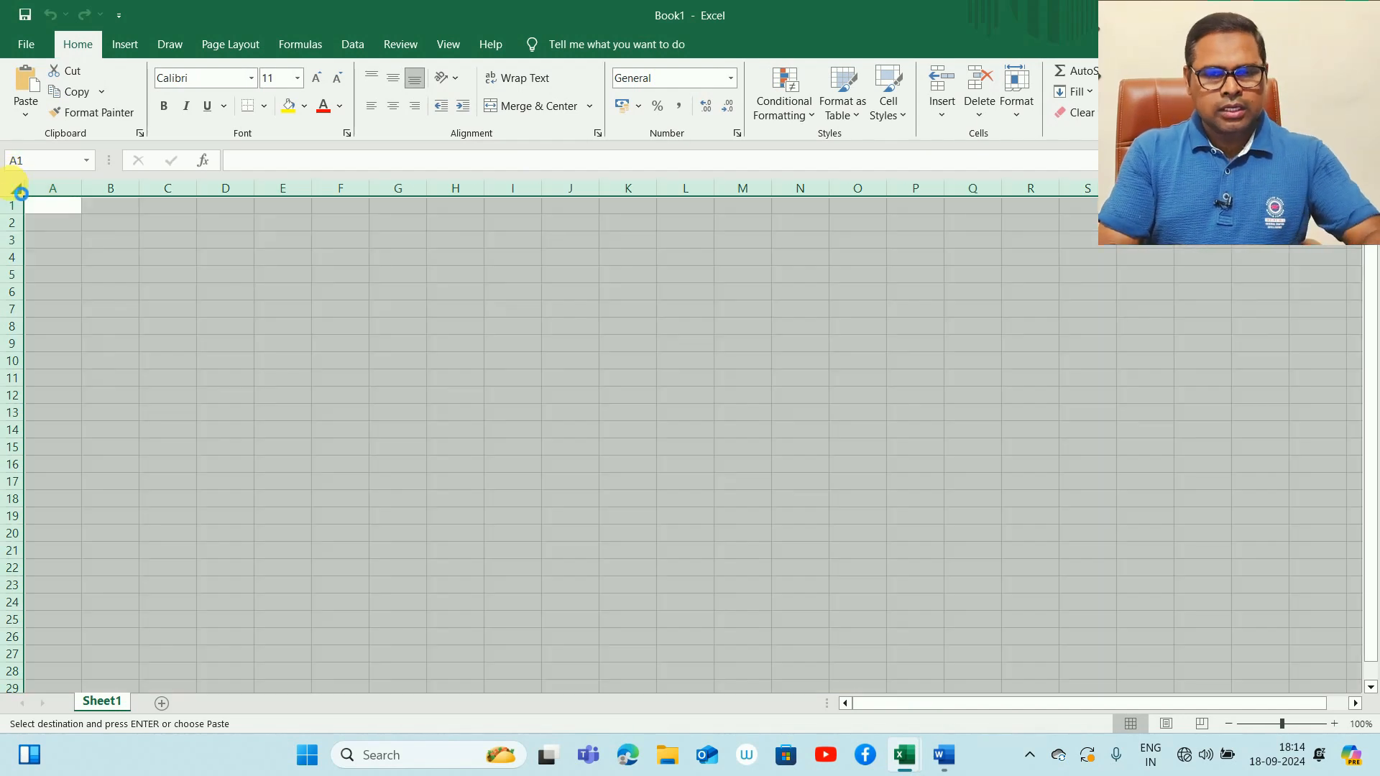
key("ctrl+v")
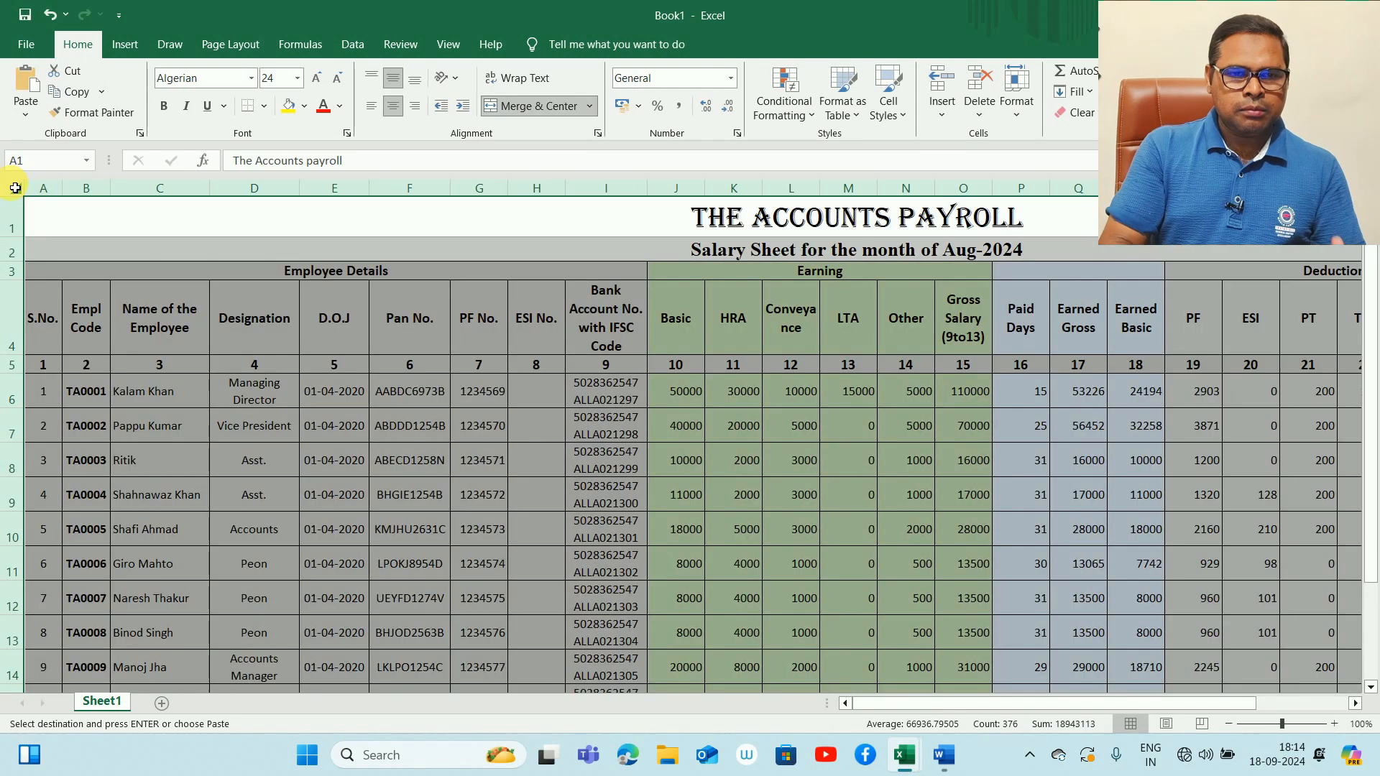
left_click(337, 440)
Save the new workbook in Documents as an Excel Macro-Enabled Workbook named payslip
key("ctrl+s")
left_click(549, 471)
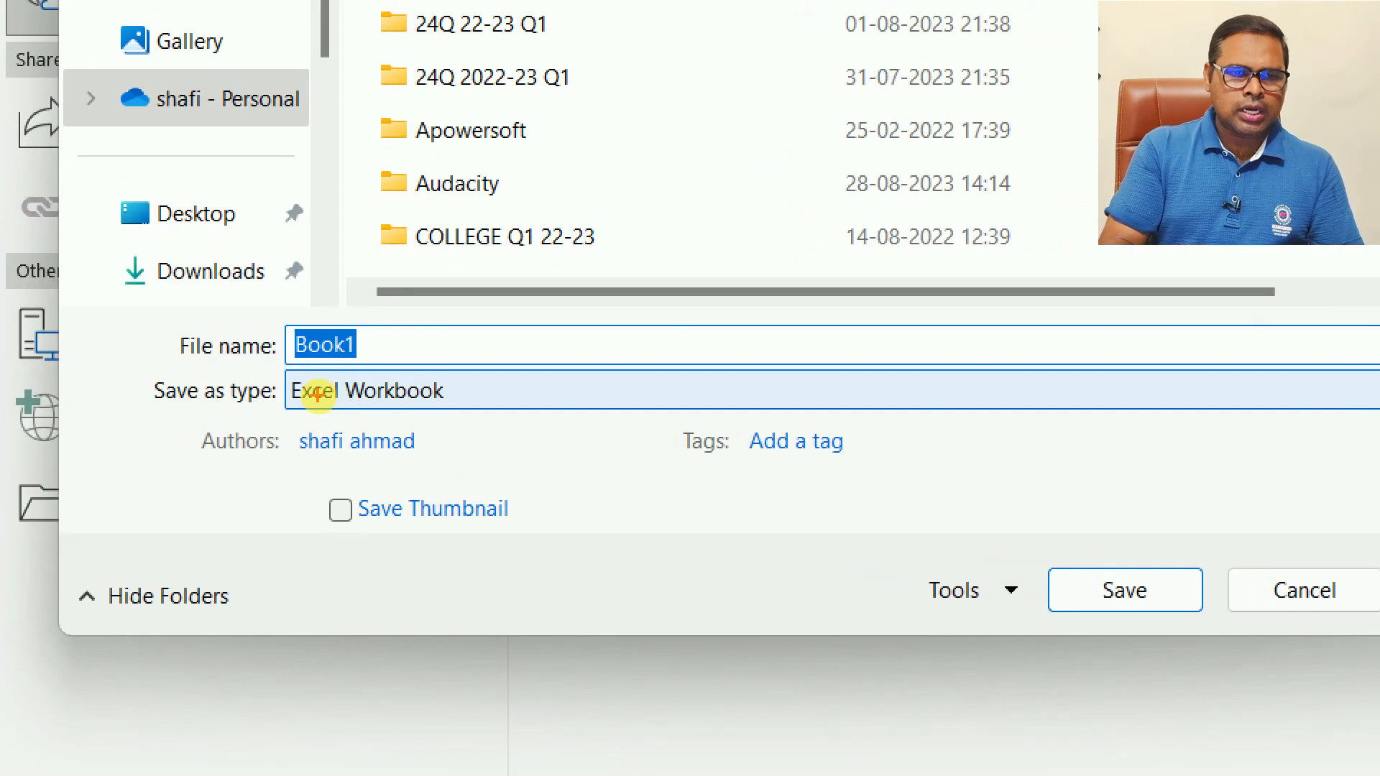
left_click_drag(130, 365, 578, 419)
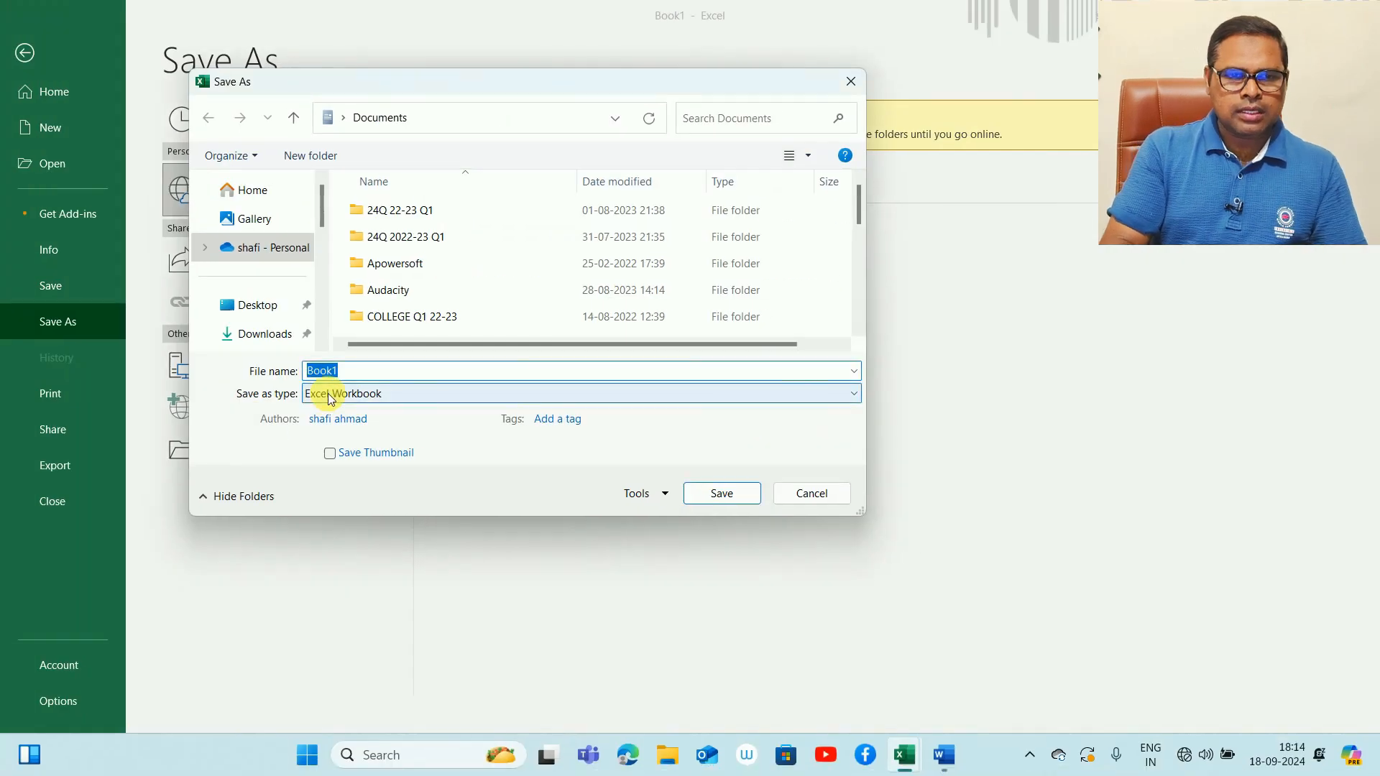
left_click(342, 398)
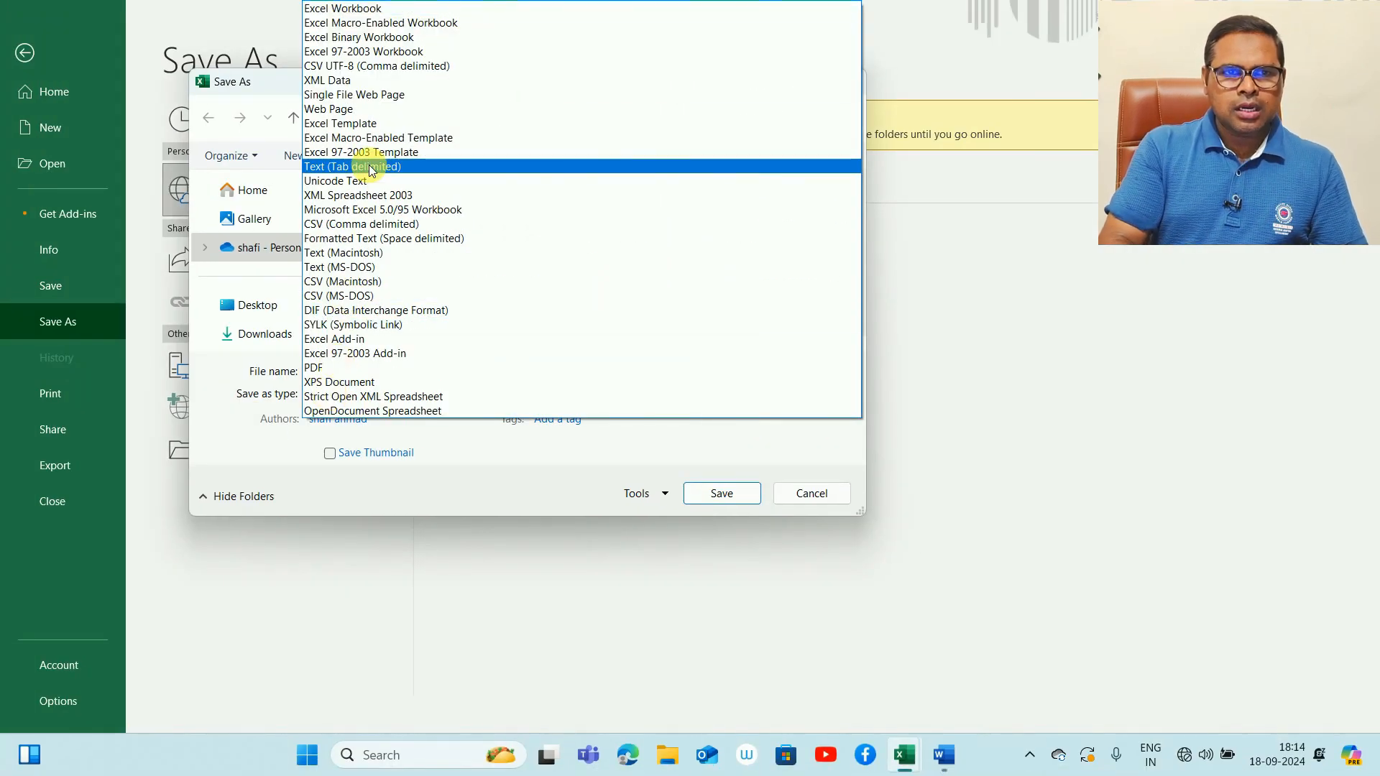
left_click(383, 24)
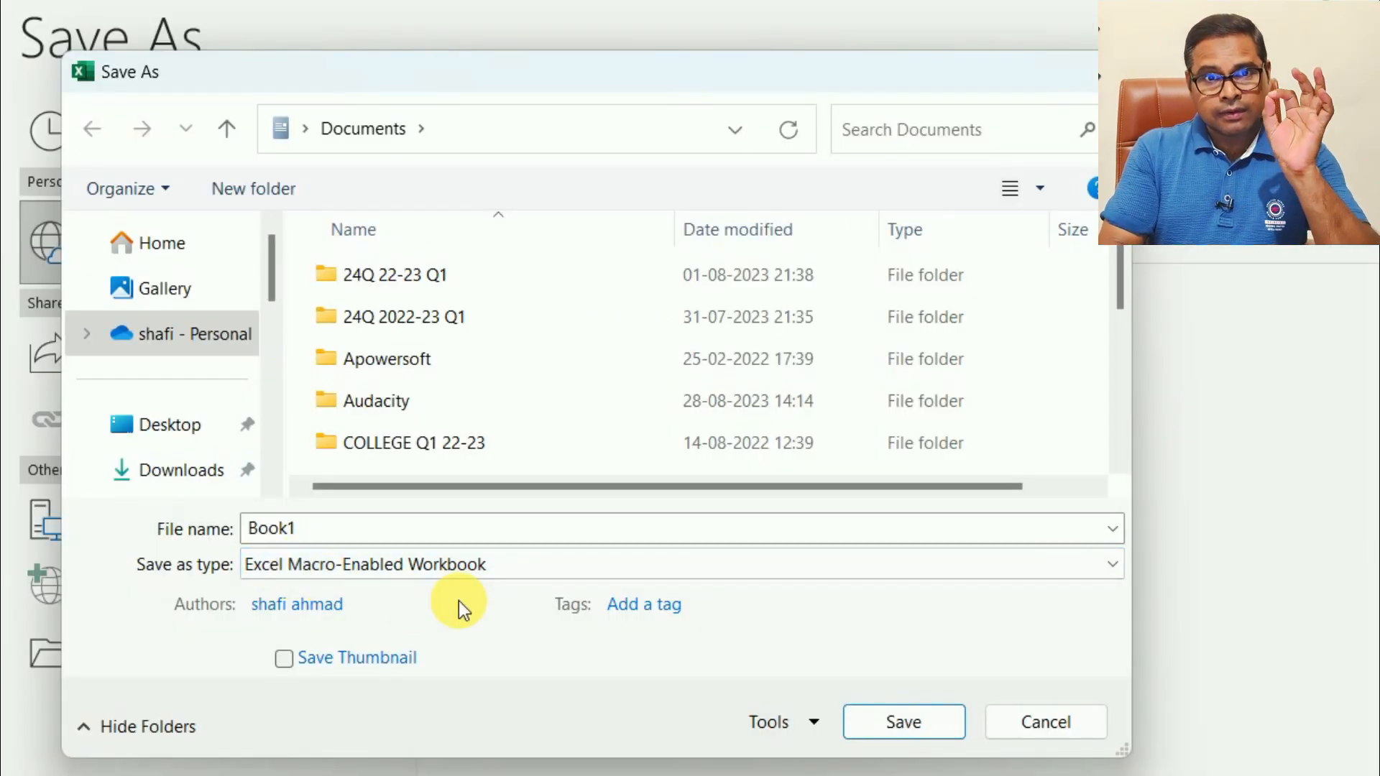
double_click(357, 530)
type("payslip")
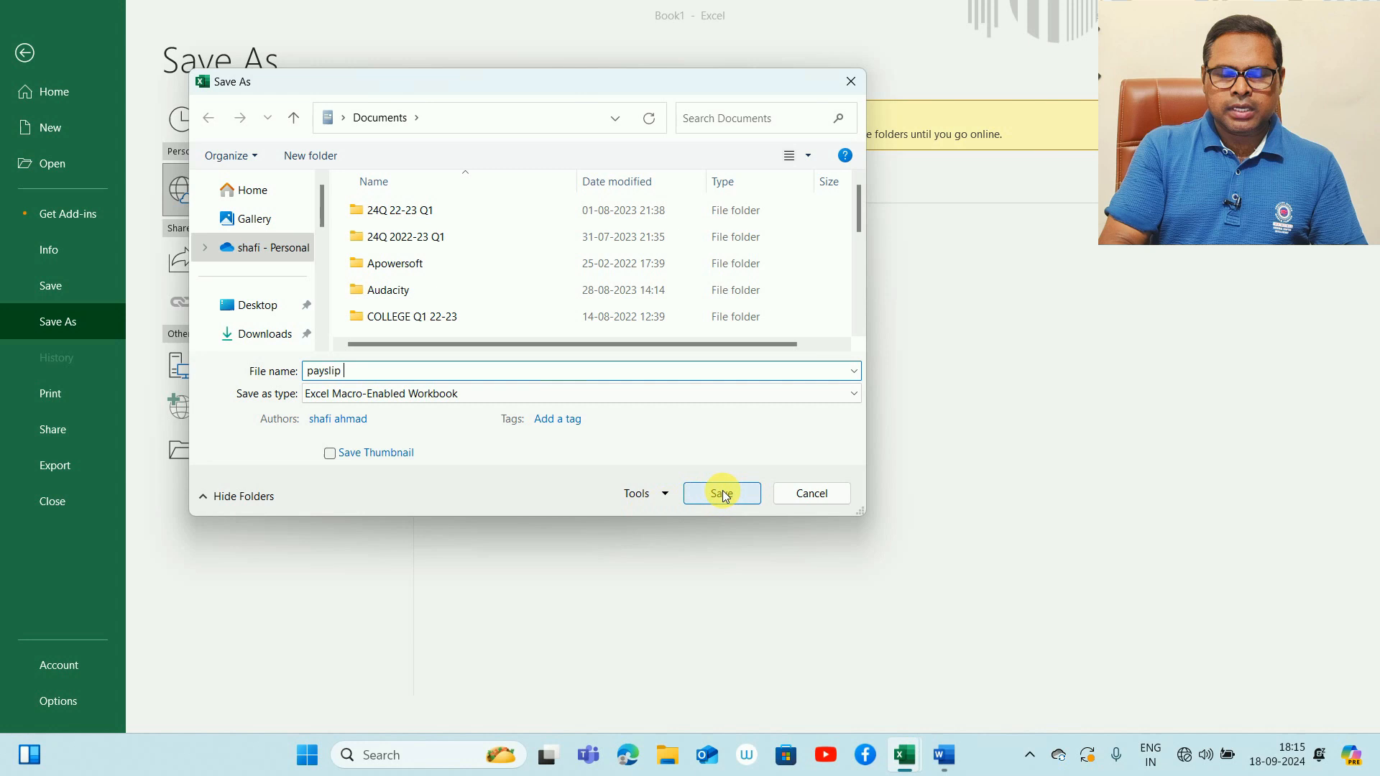
left_click(722, 494)
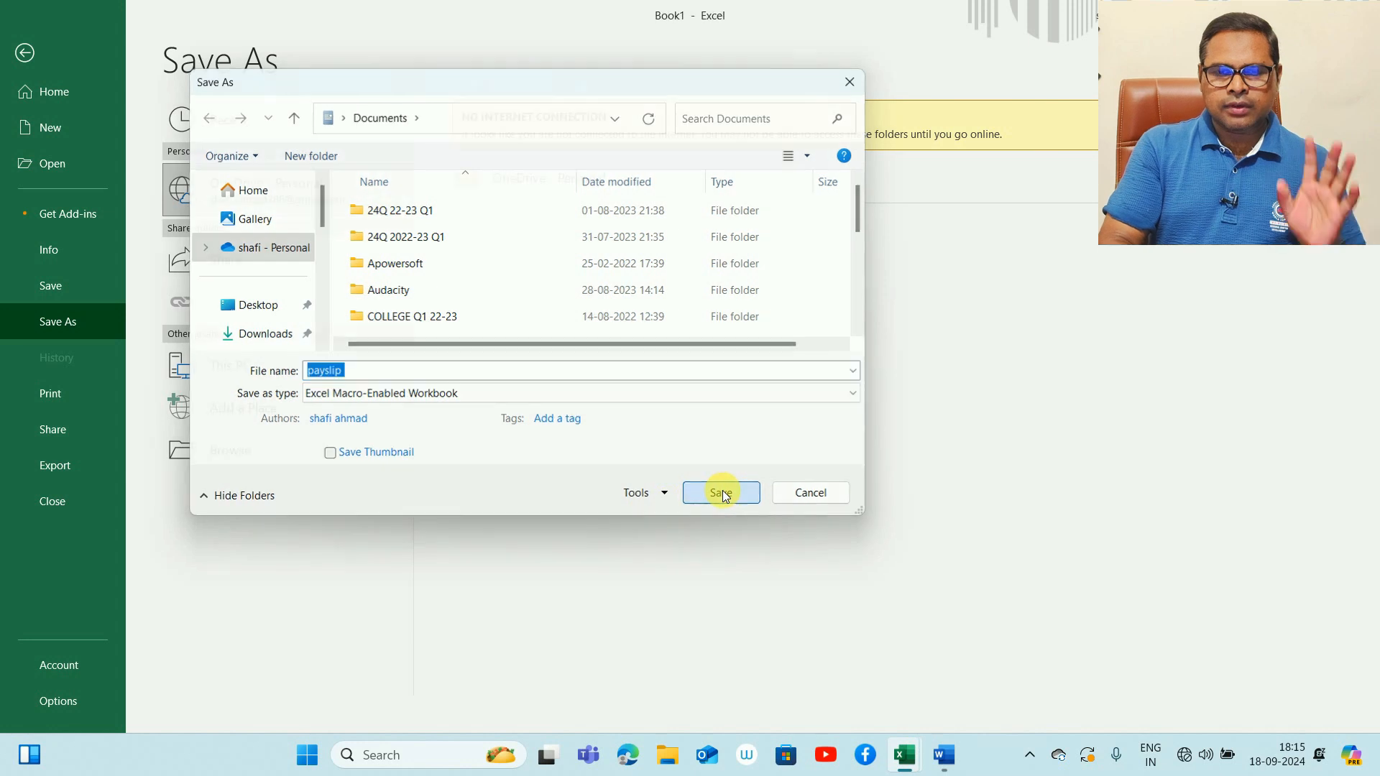
left_click(336, 229)
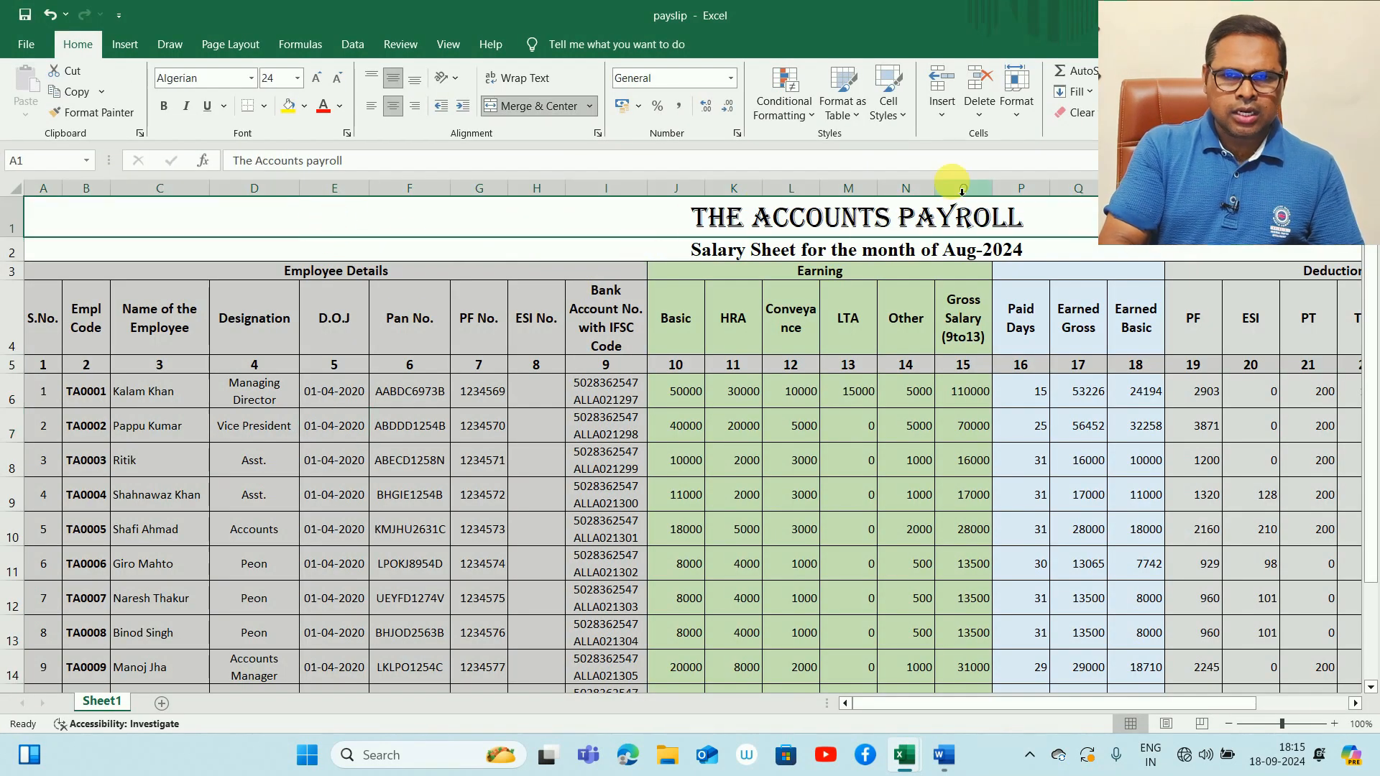
left_click(798, 252)
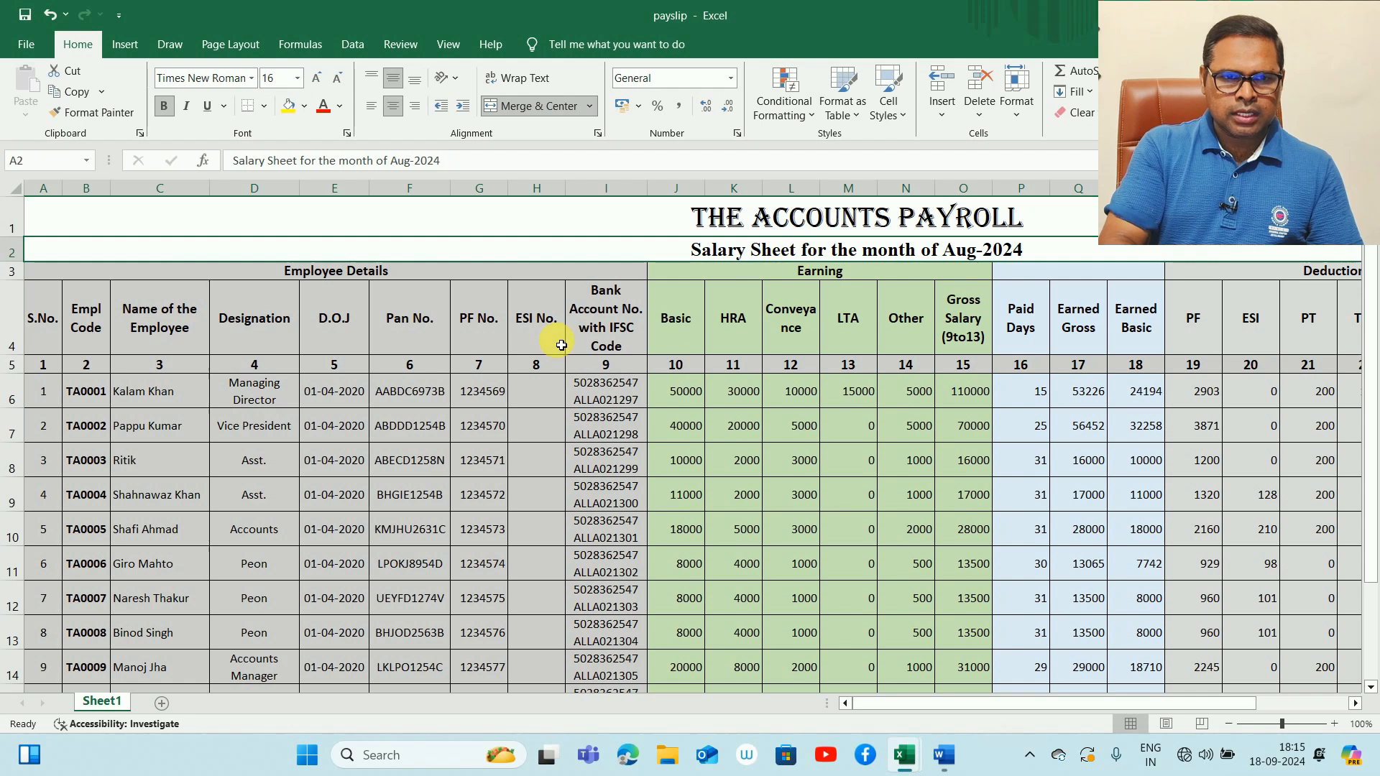
left_click(366, 279)
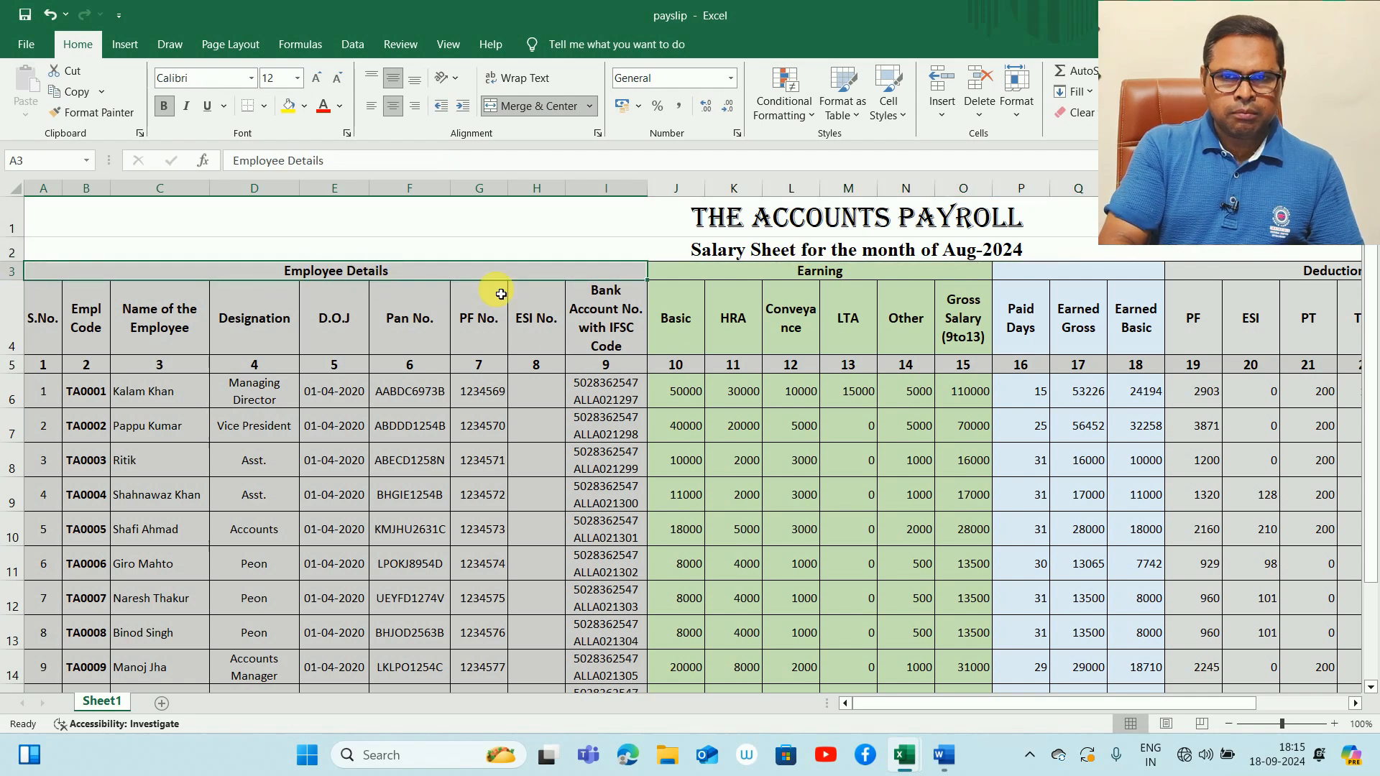
left_click(815, 273)
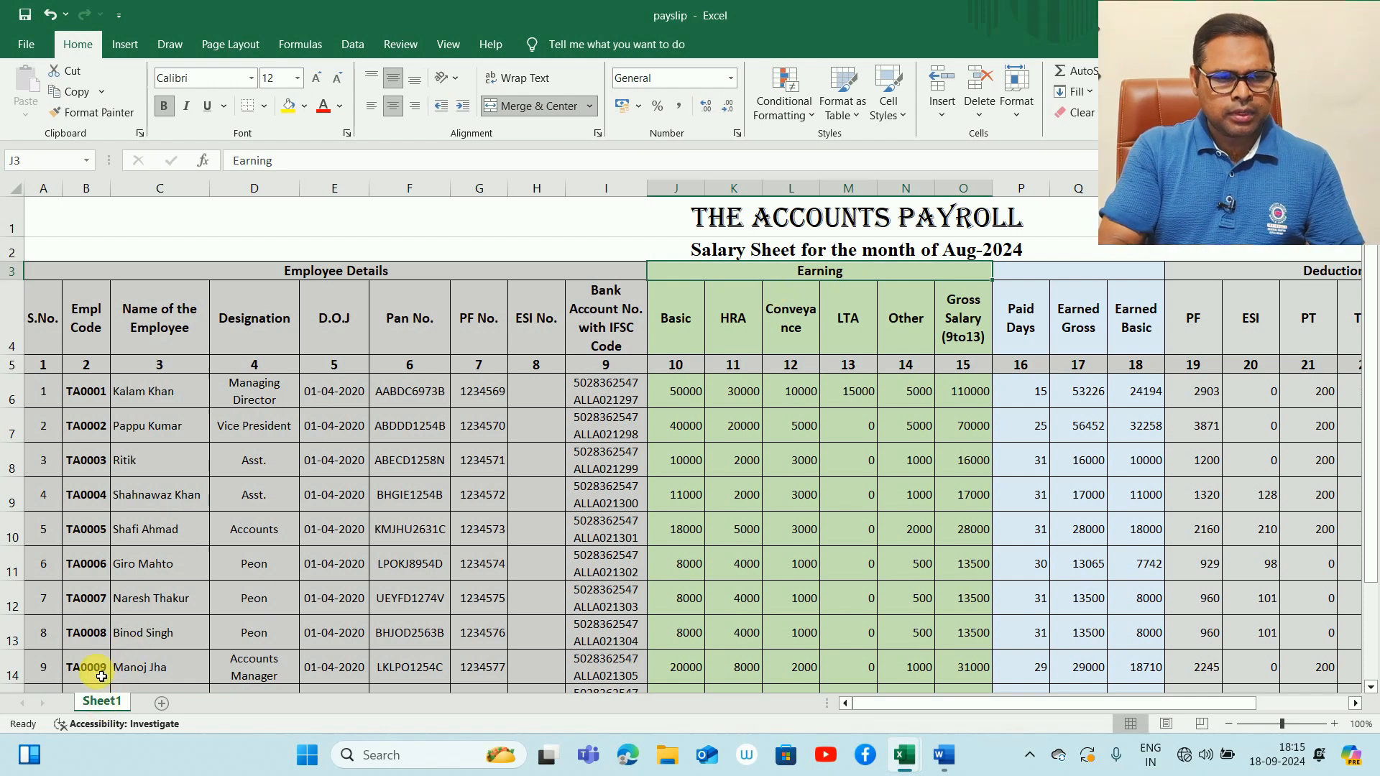
Duplicate Sheet1 within the workbook and rename the copy Aug-2024
left_click_drag(101, 708, 164, 701)
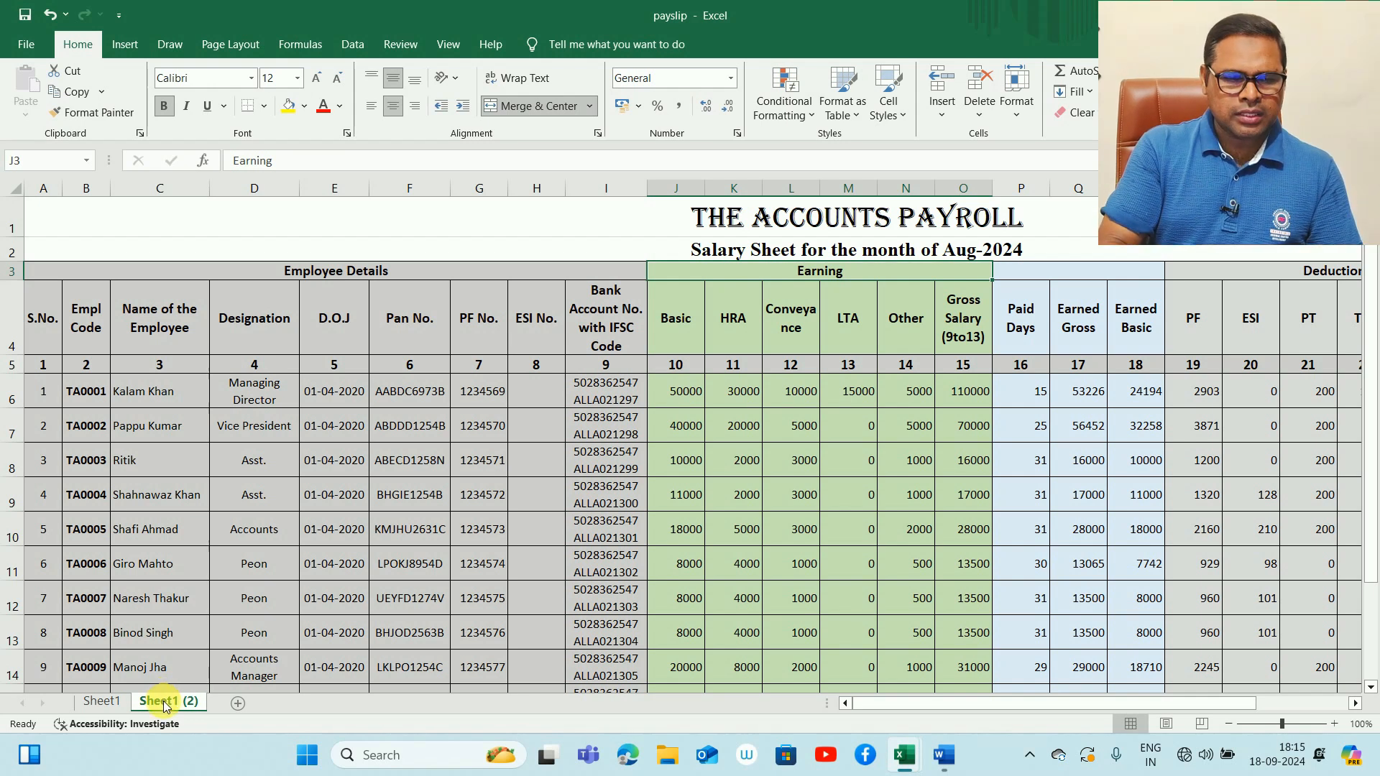
double_click(164, 700)
type("A")
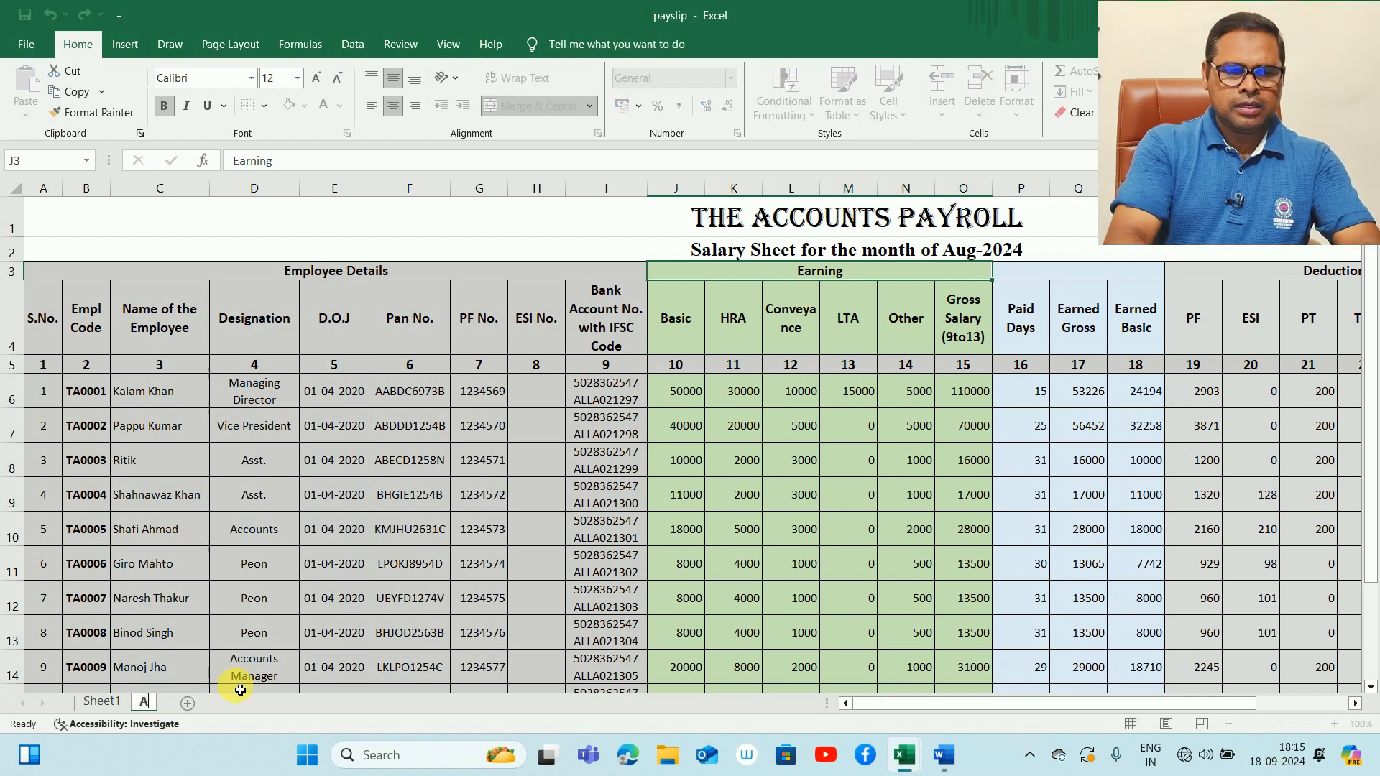
type("ug-2024")
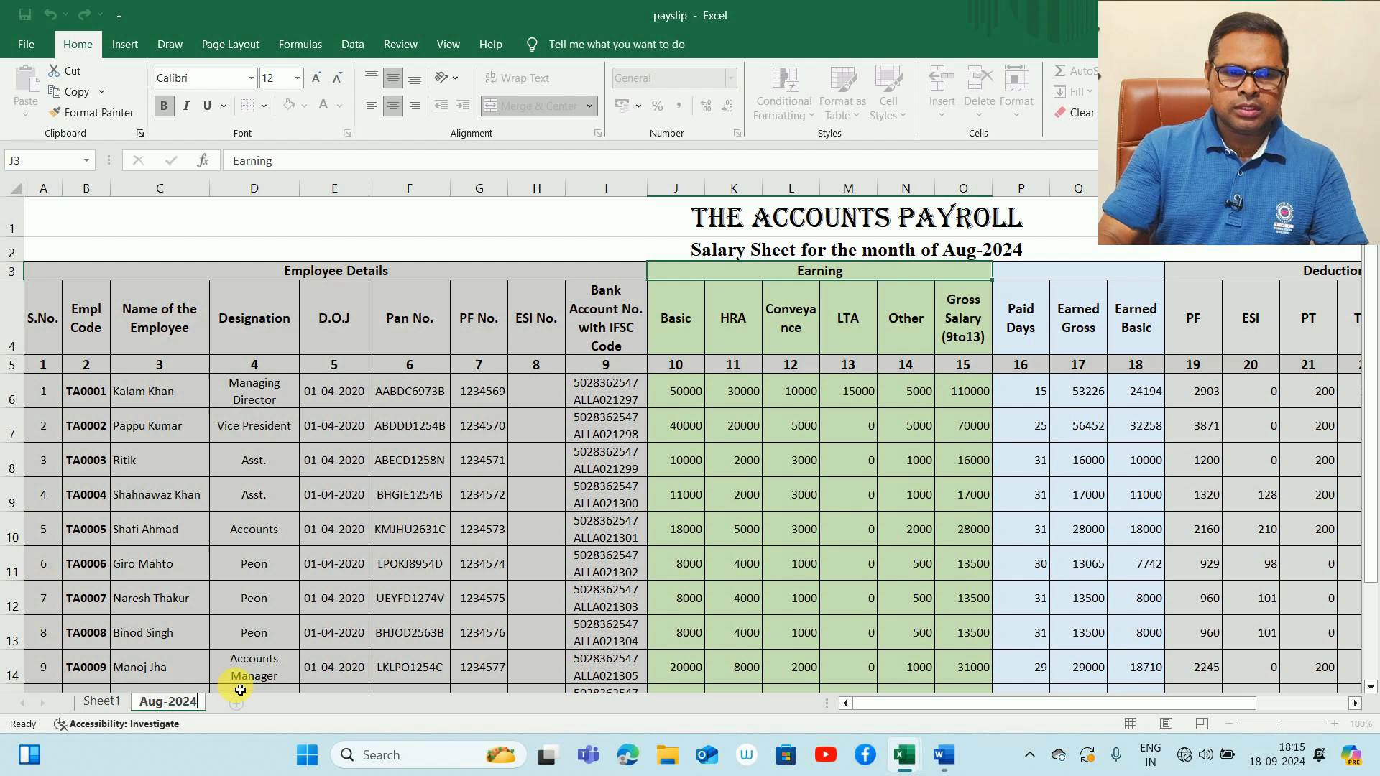
key("Return")
Delete rows 1 to 3 of the Aug-2024 sheet, which hold the company title, month heading and section headings
left_click_drag(13, 216, 16, 270)
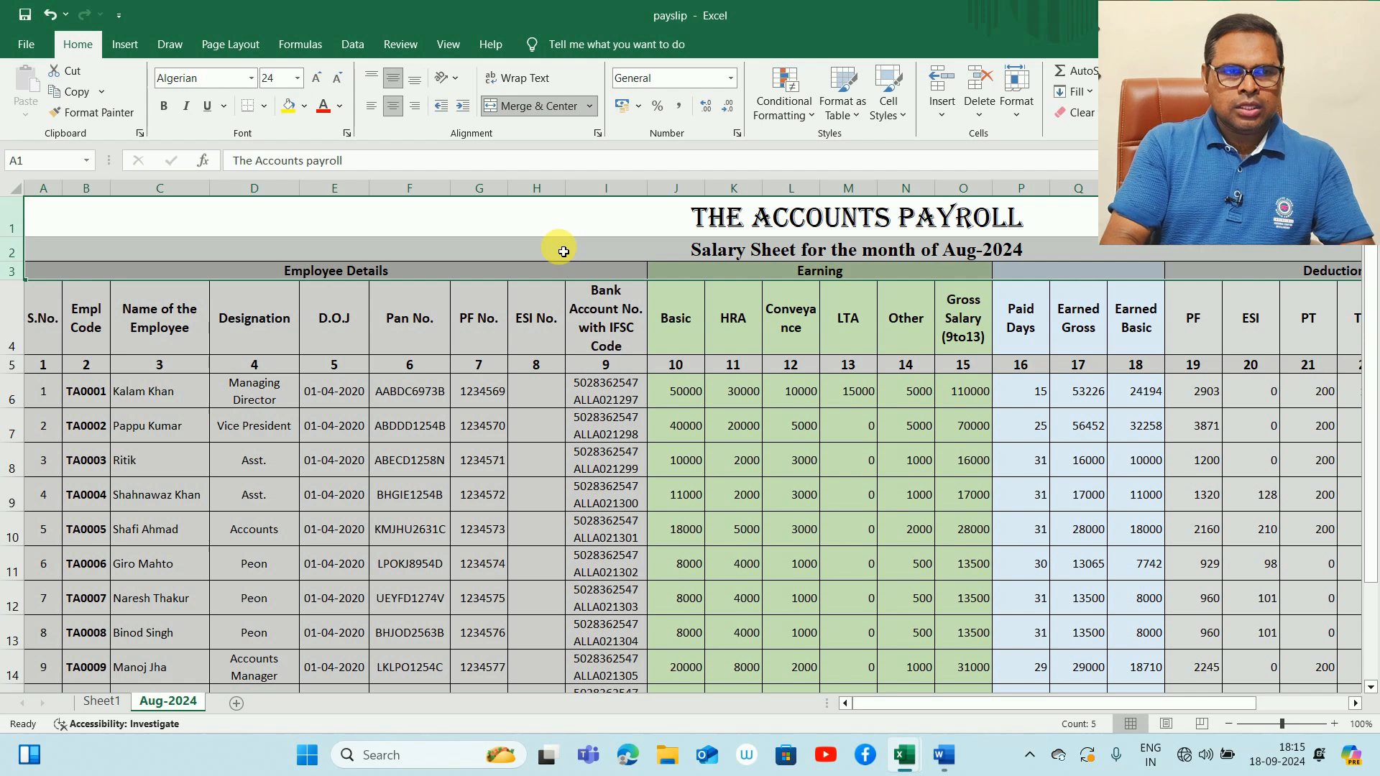
right_click(17, 223)
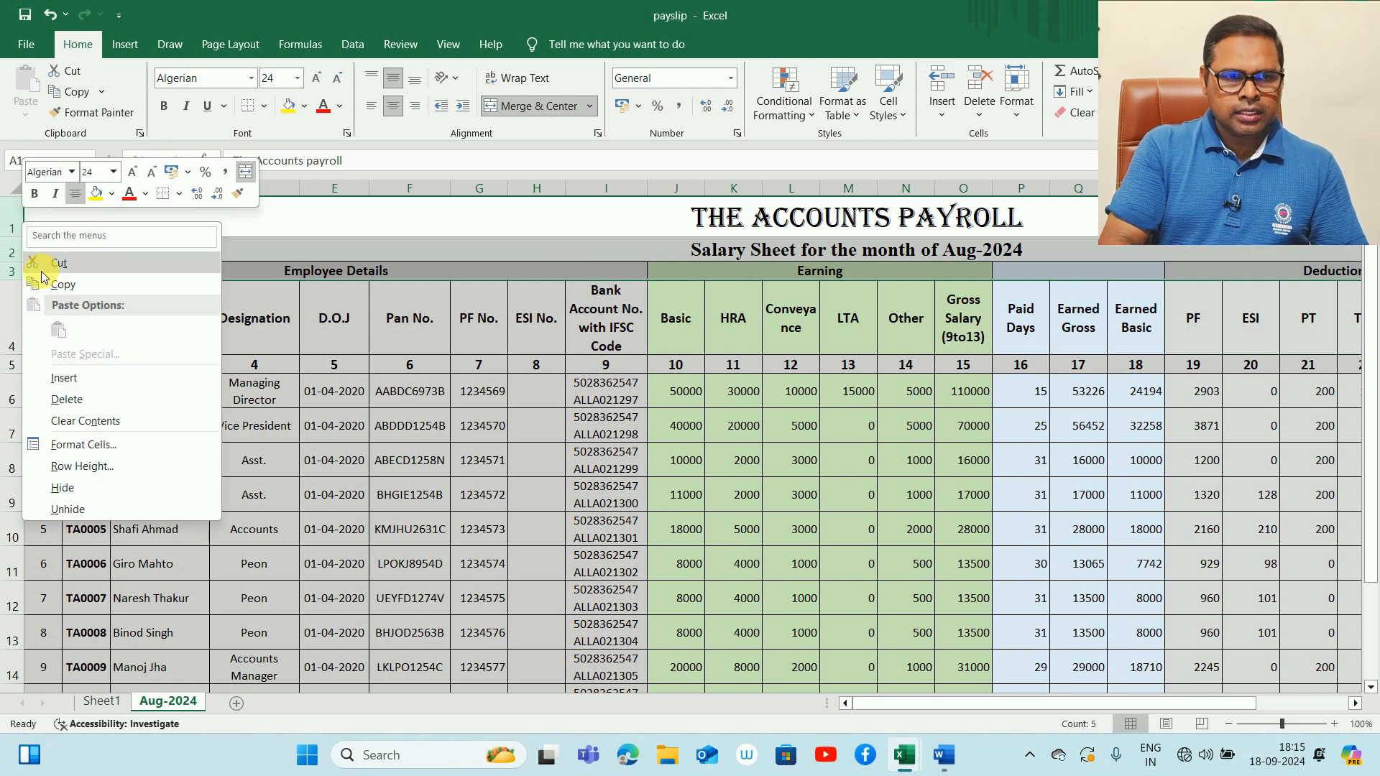
left_click(66, 399)
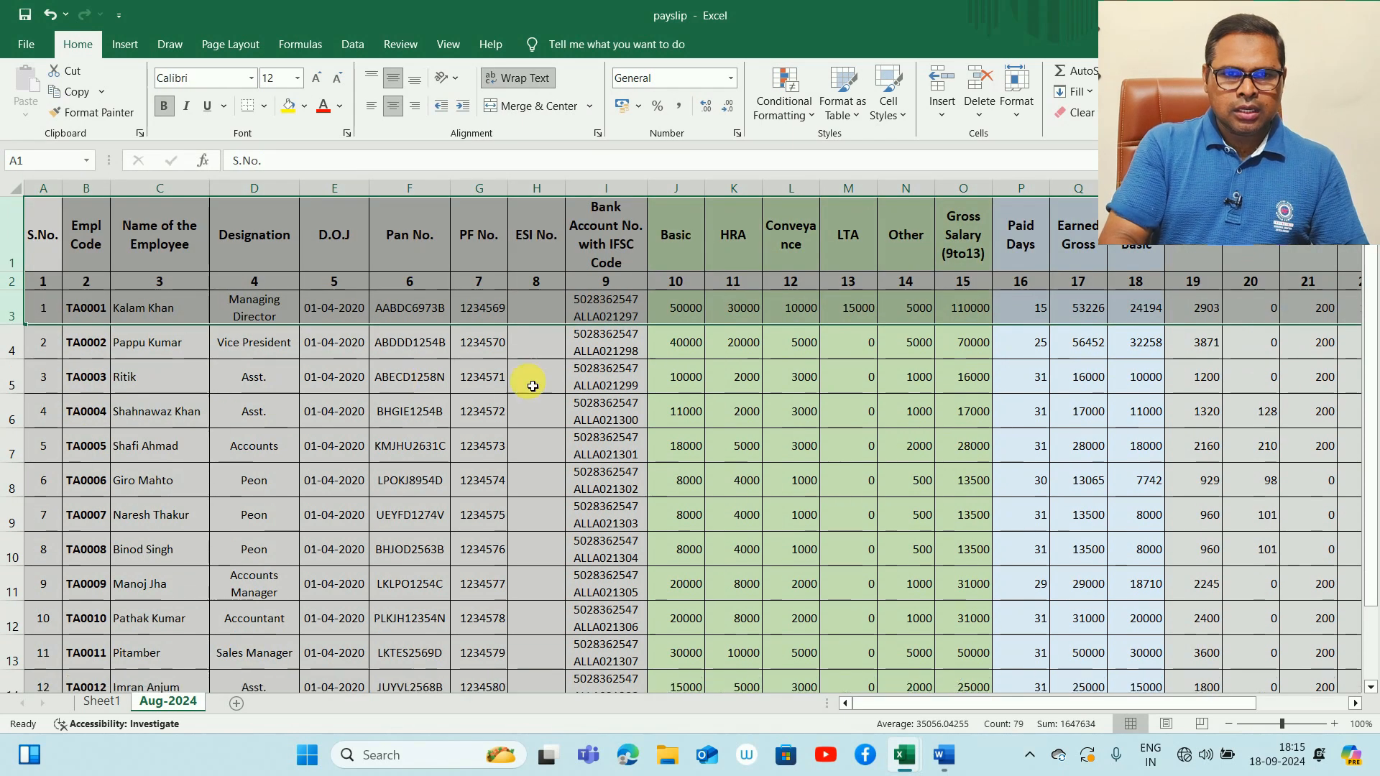
left_click(533, 386)
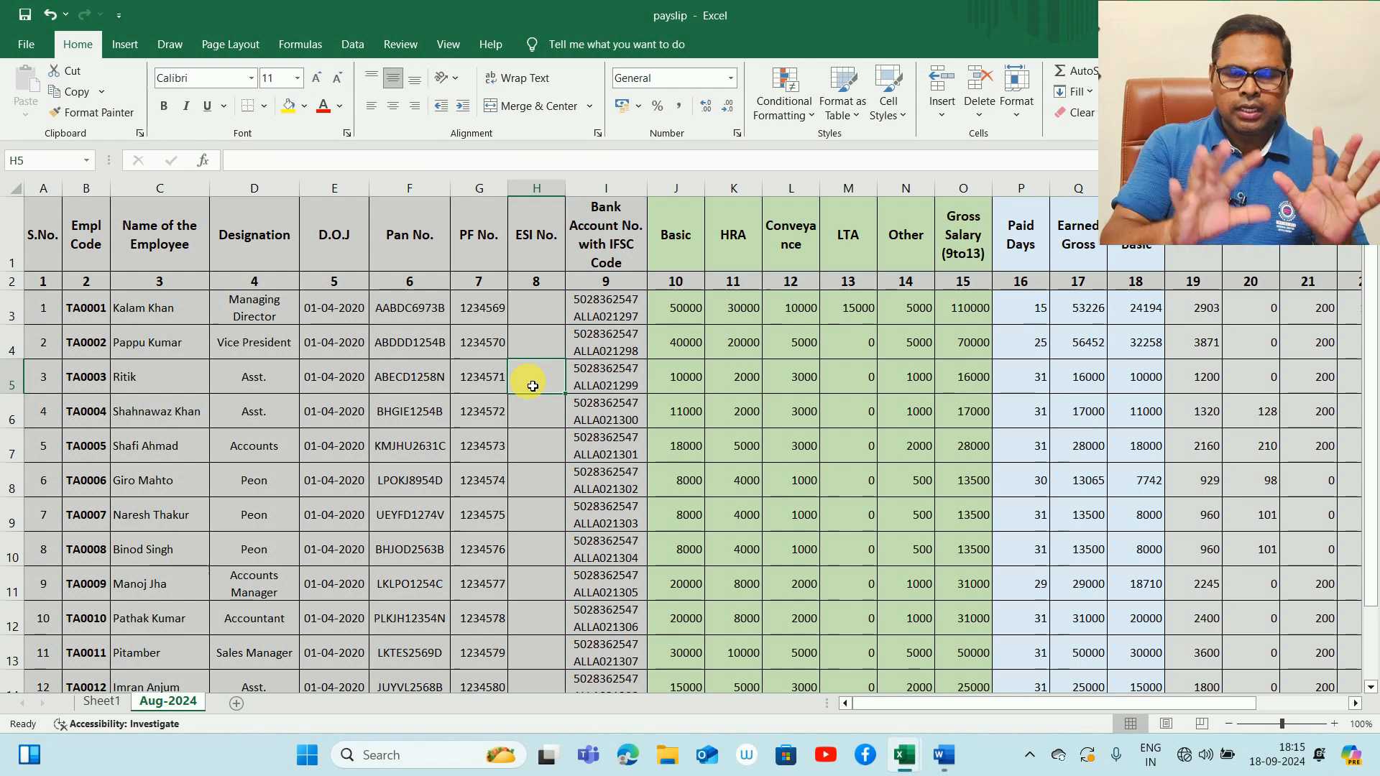
Switch to the payslip document in Word and create a new blank document from there
key("alt+Tab")
key("alt+Tab")
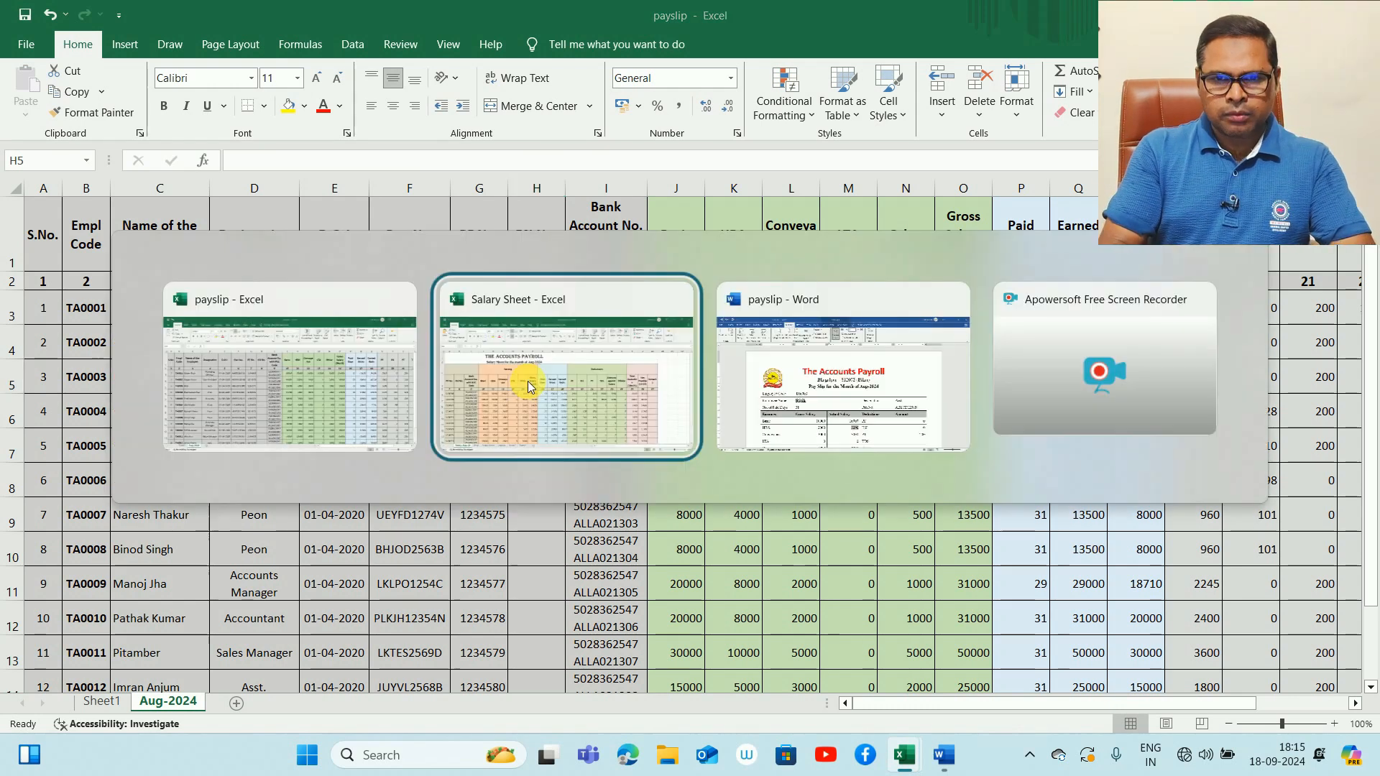
left_click(906, 495)
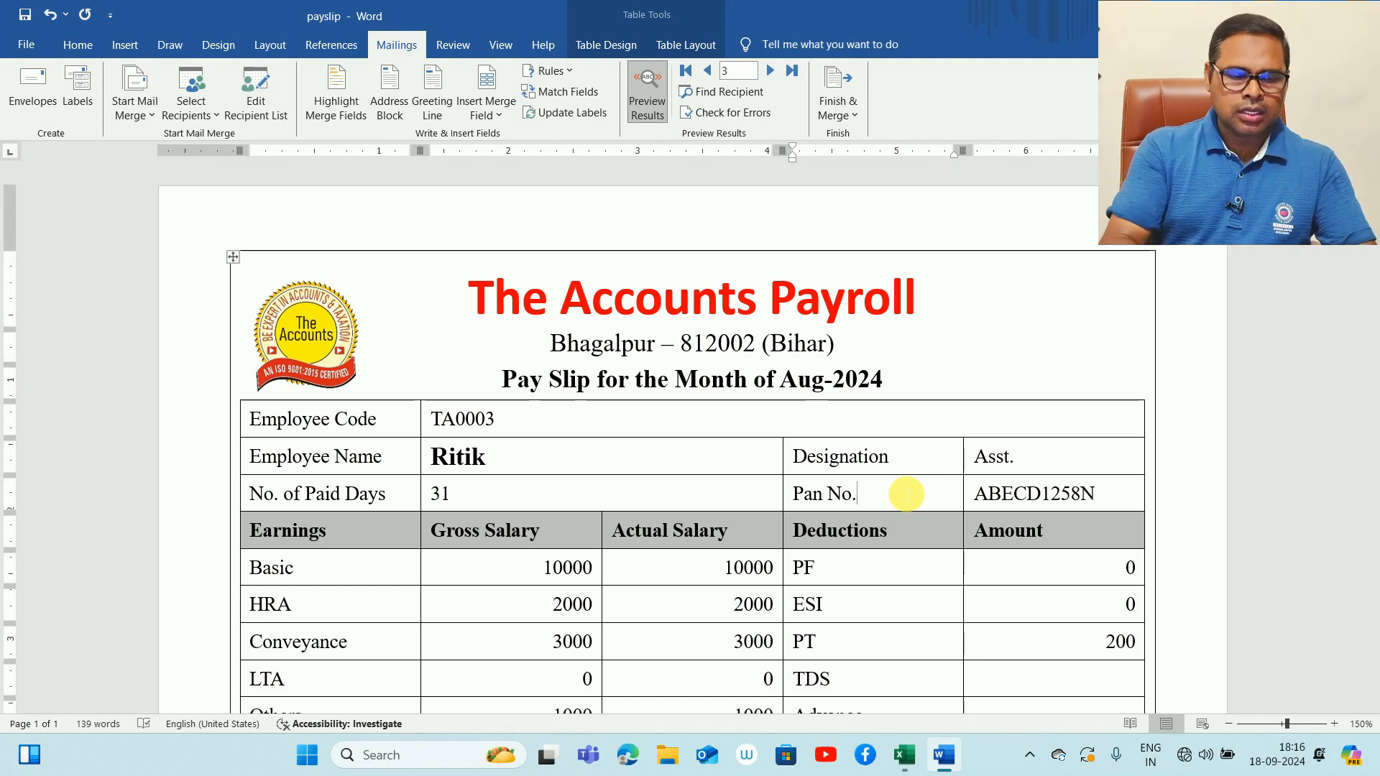
key("ctrl+n")
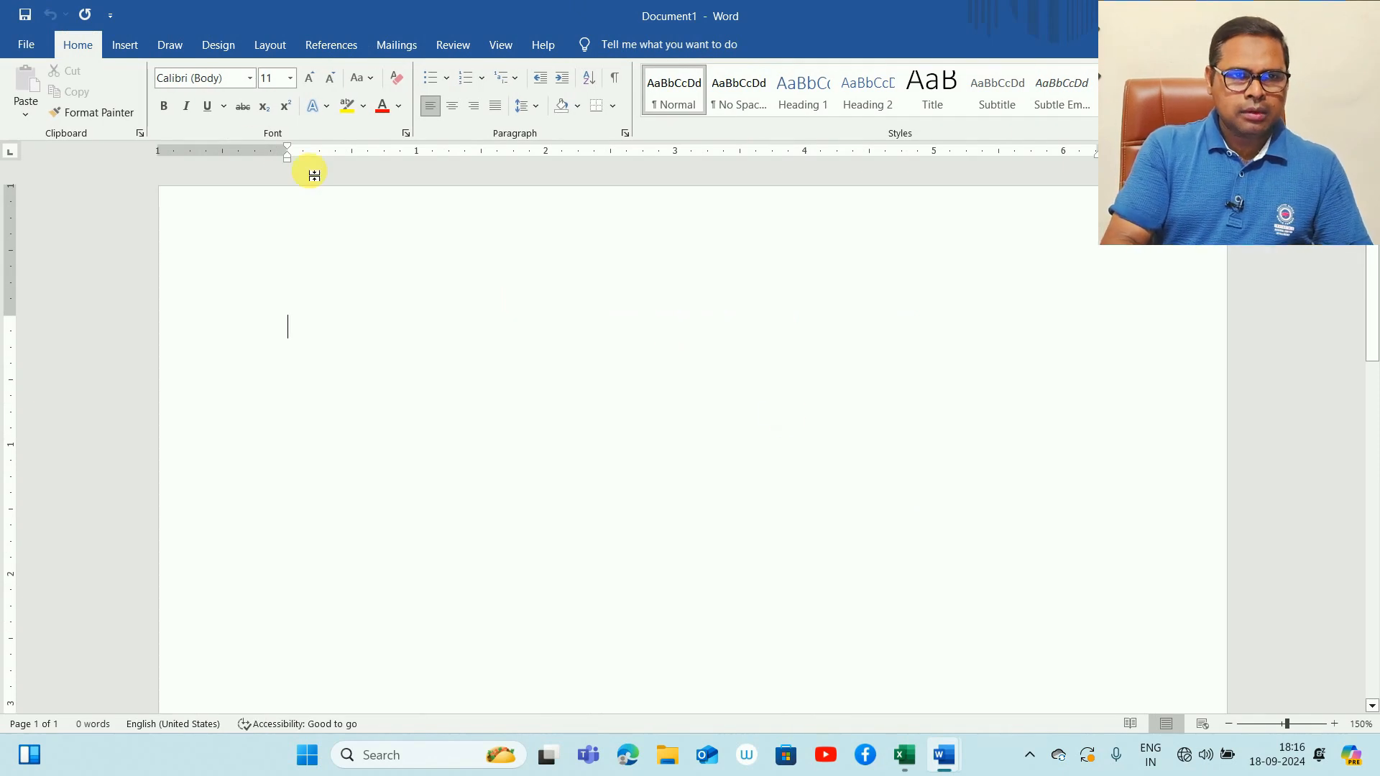
Check the paper size and set the top, bottom, left and right page margins to 0.5 inch
left_click(275, 45)
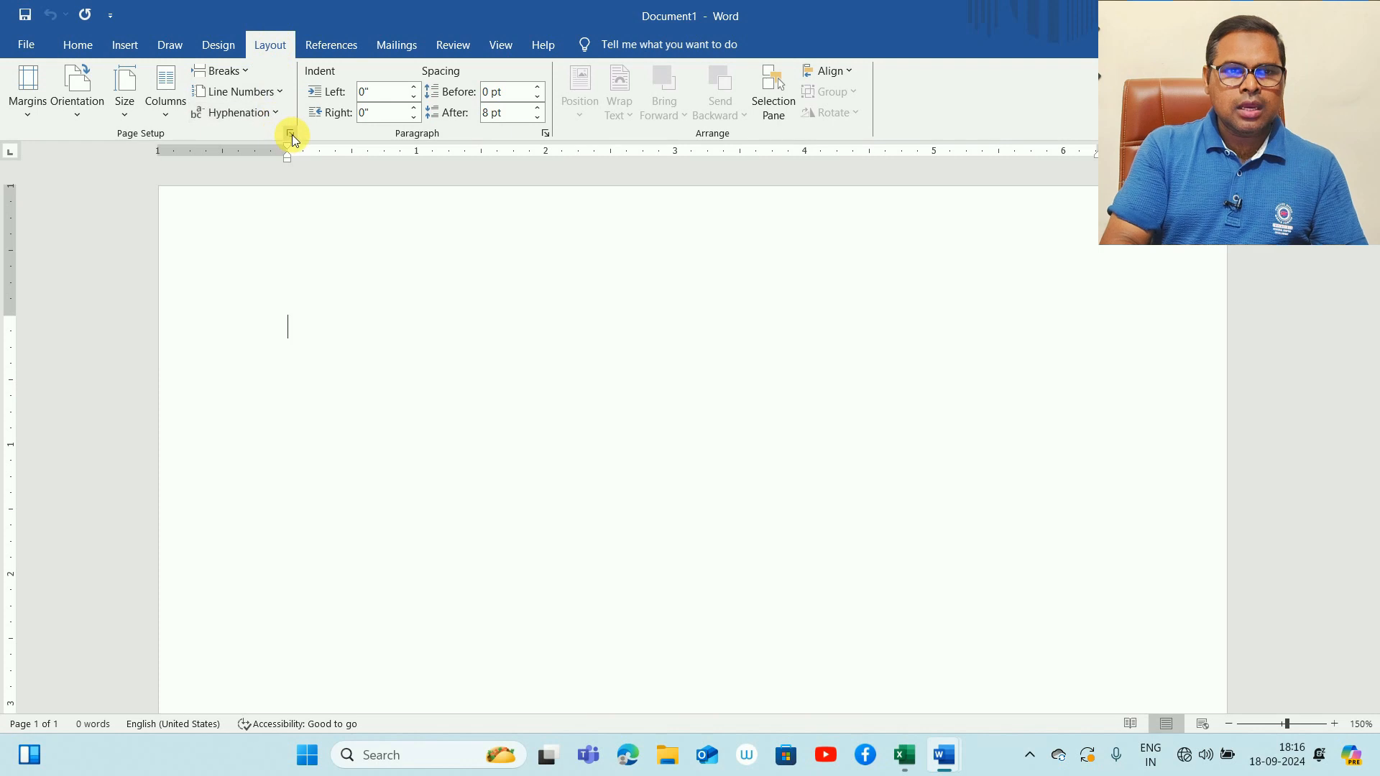
left_click(290, 134)
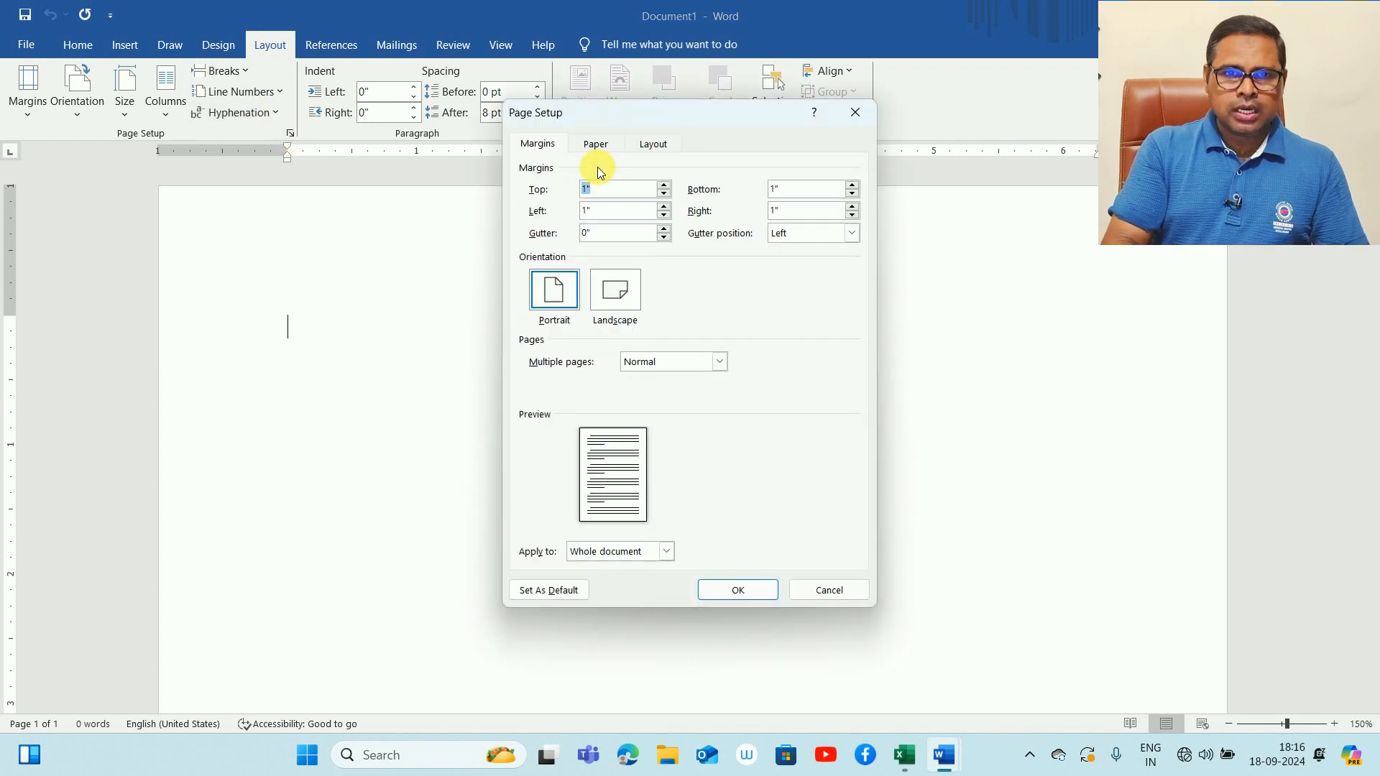
left_click(595, 146)
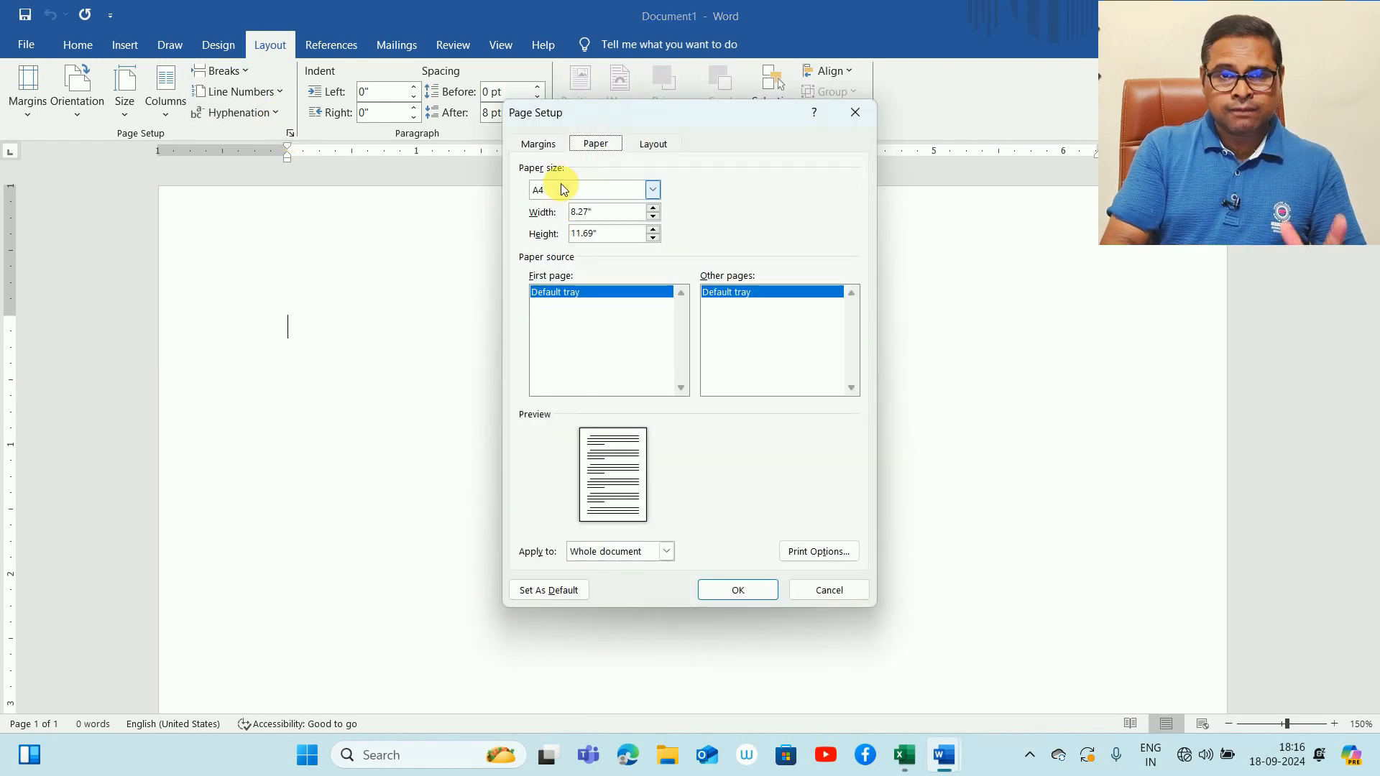
left_click(537, 146)
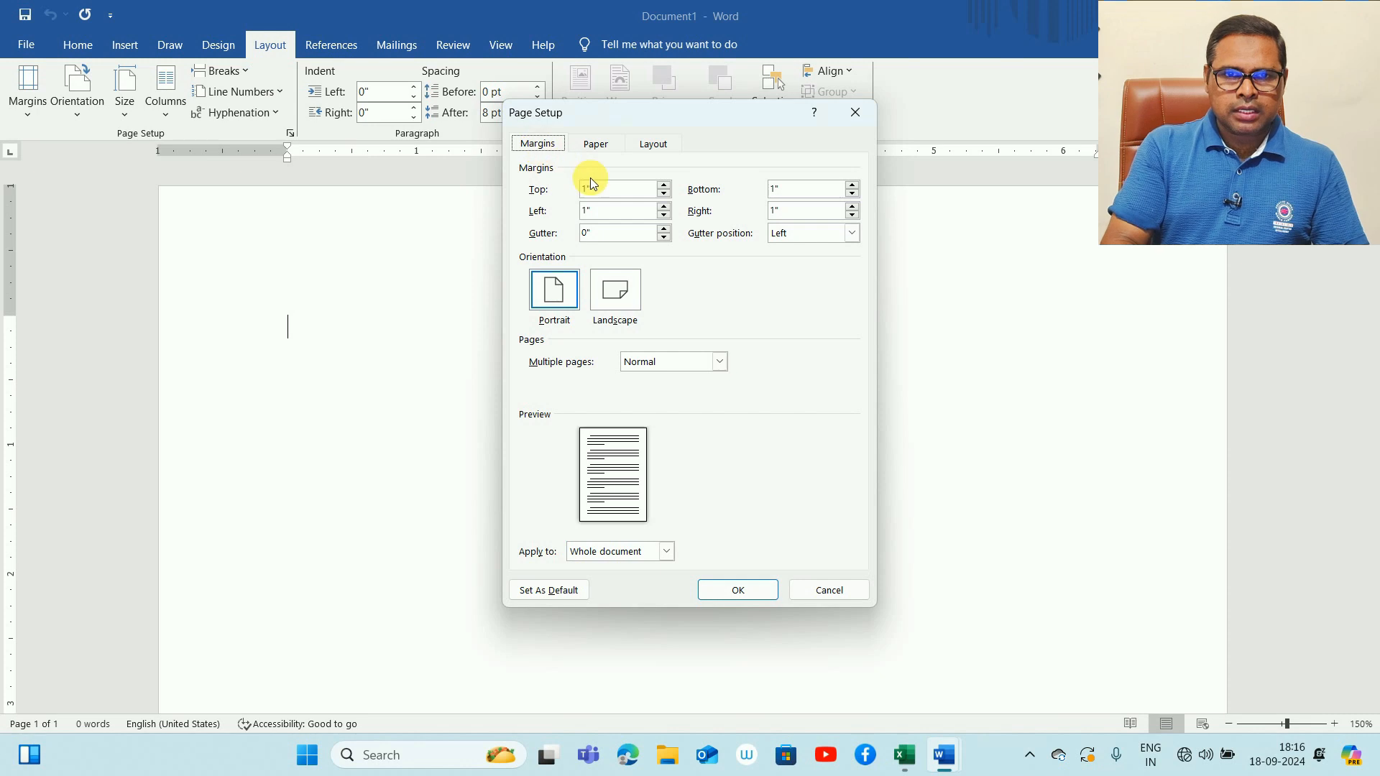
key("Tab")
type(".5")
key("Tab")
type(".5")
key("Tab")
type(".5")
key("Tab")
type(".5")
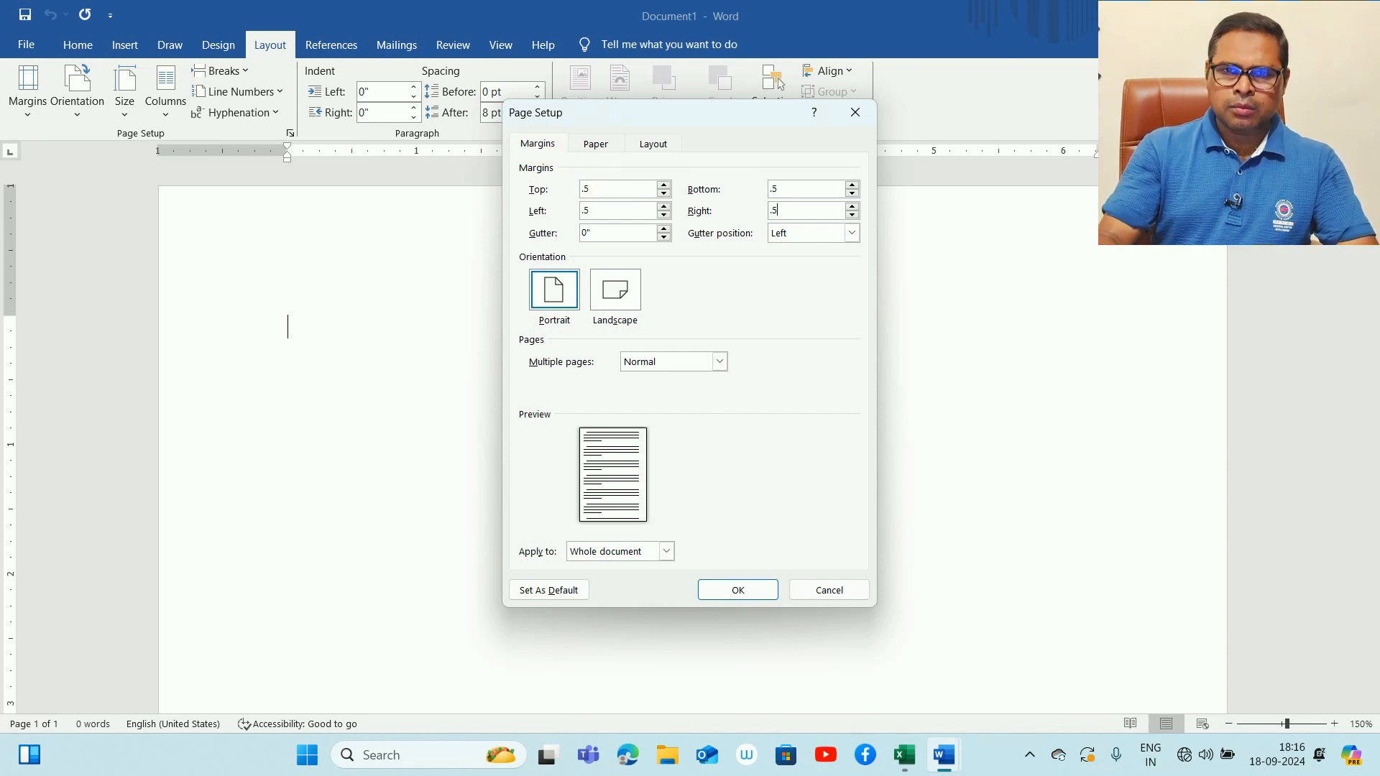
key("Tab")
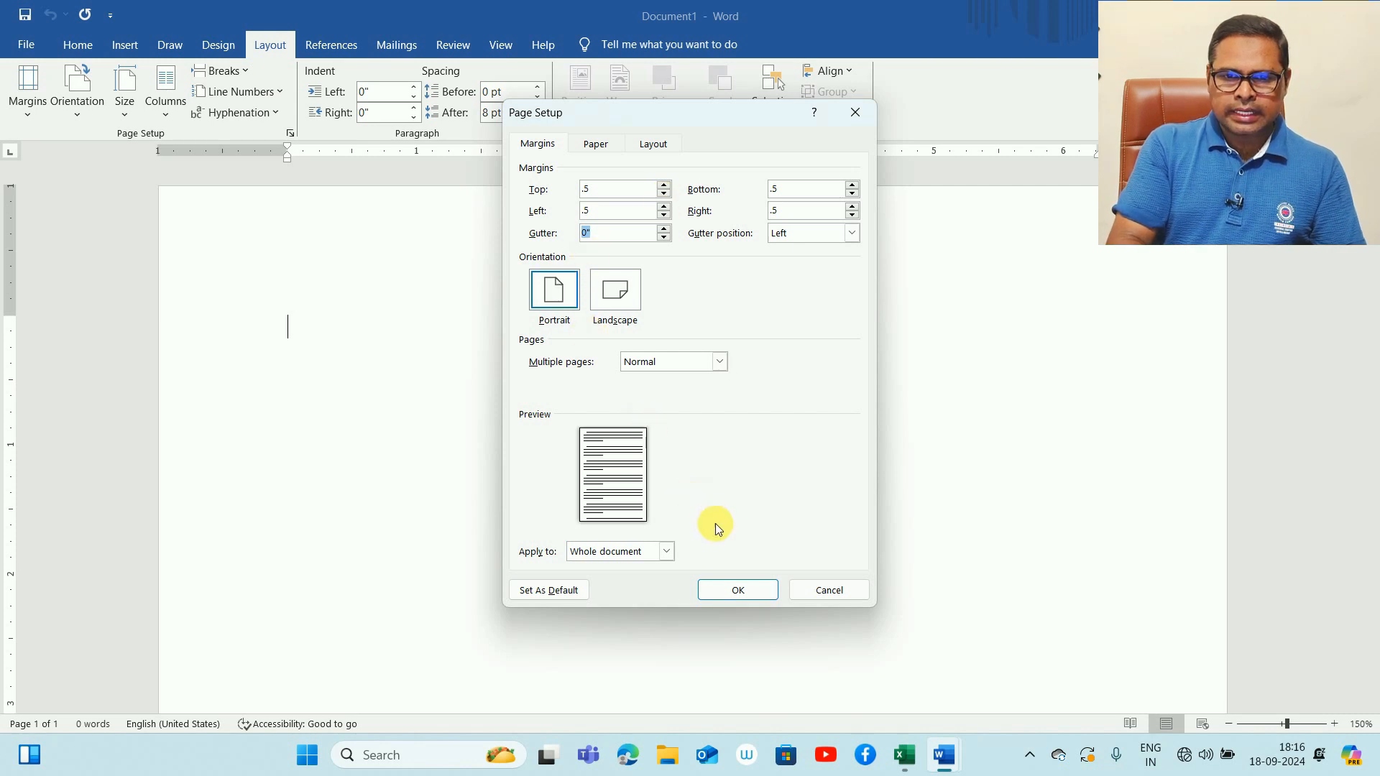
left_click(740, 593)
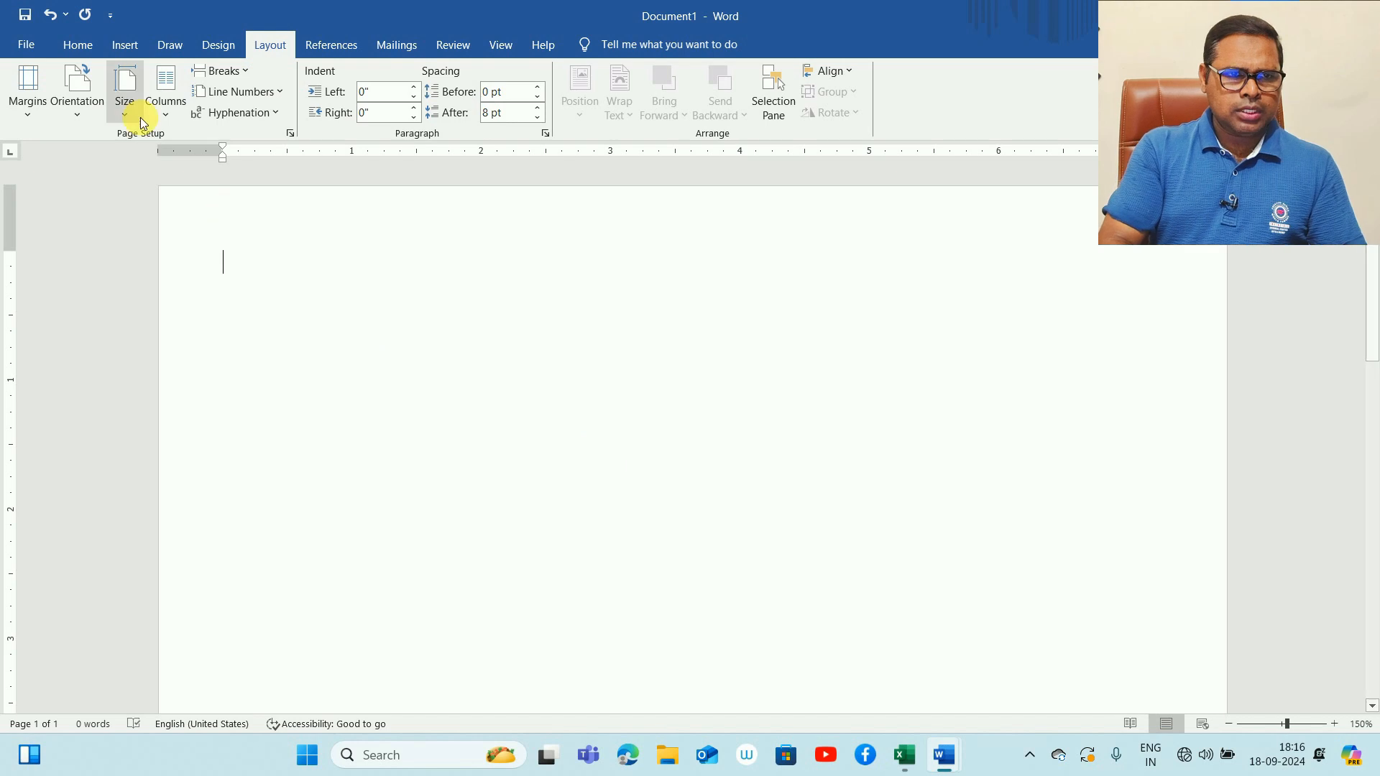
Insert a table with one column and two rows at the start of the blank document
left_click(130, 52)
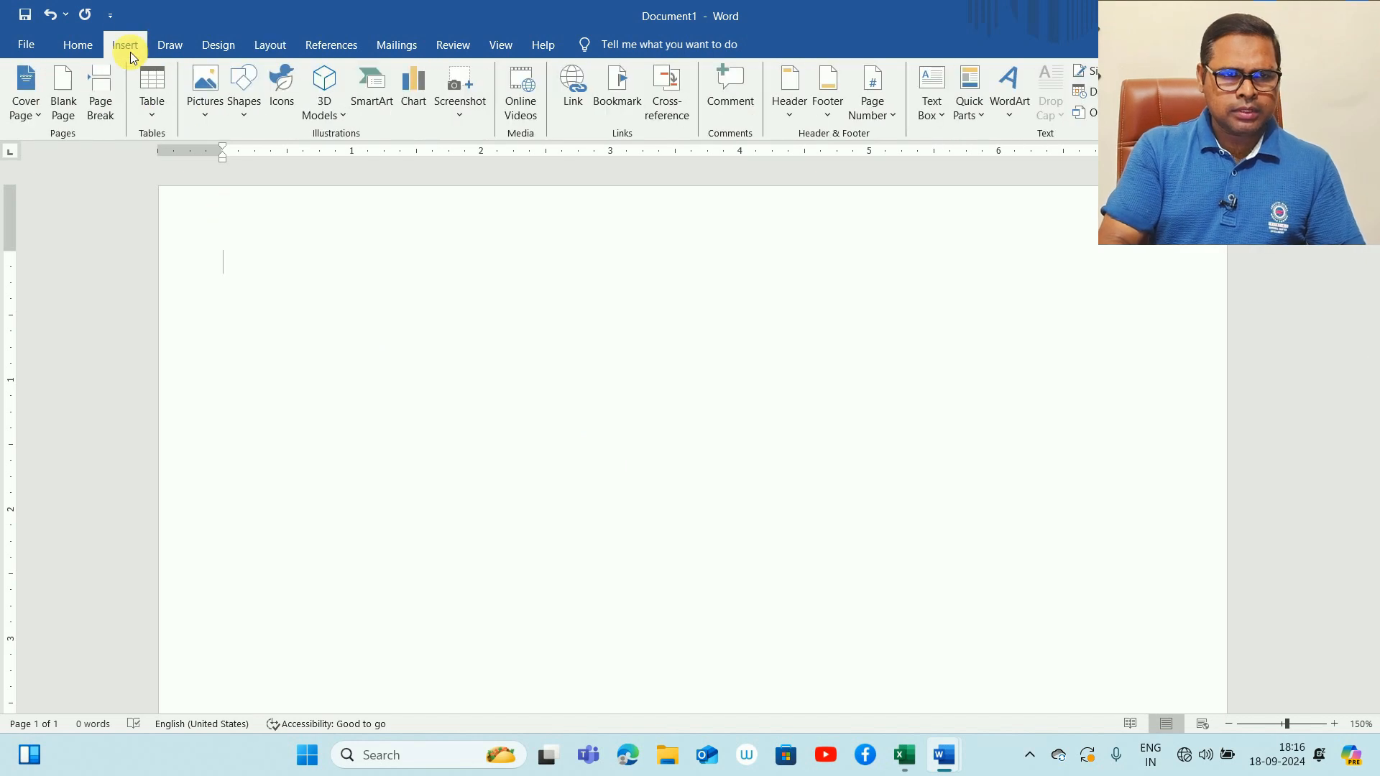
left_click(151, 118)
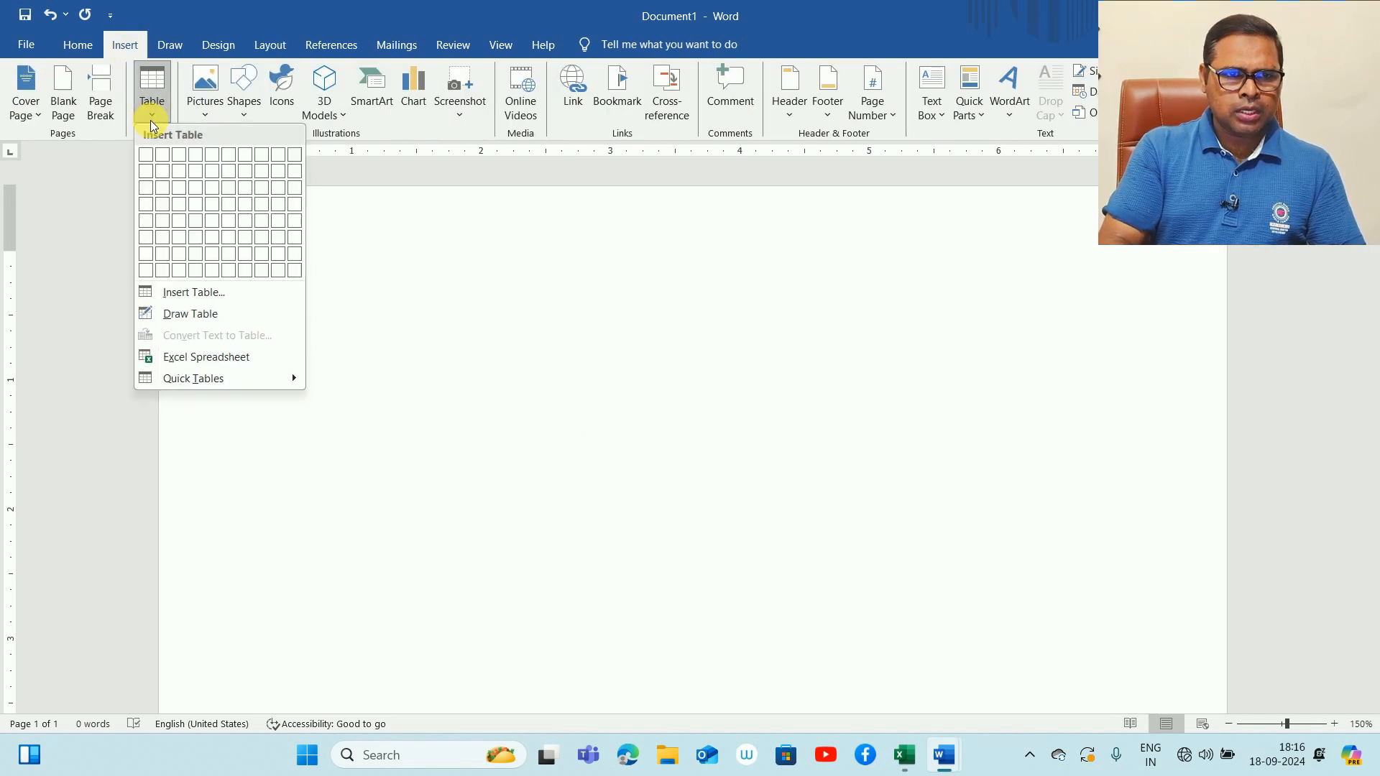
left_click(148, 171)
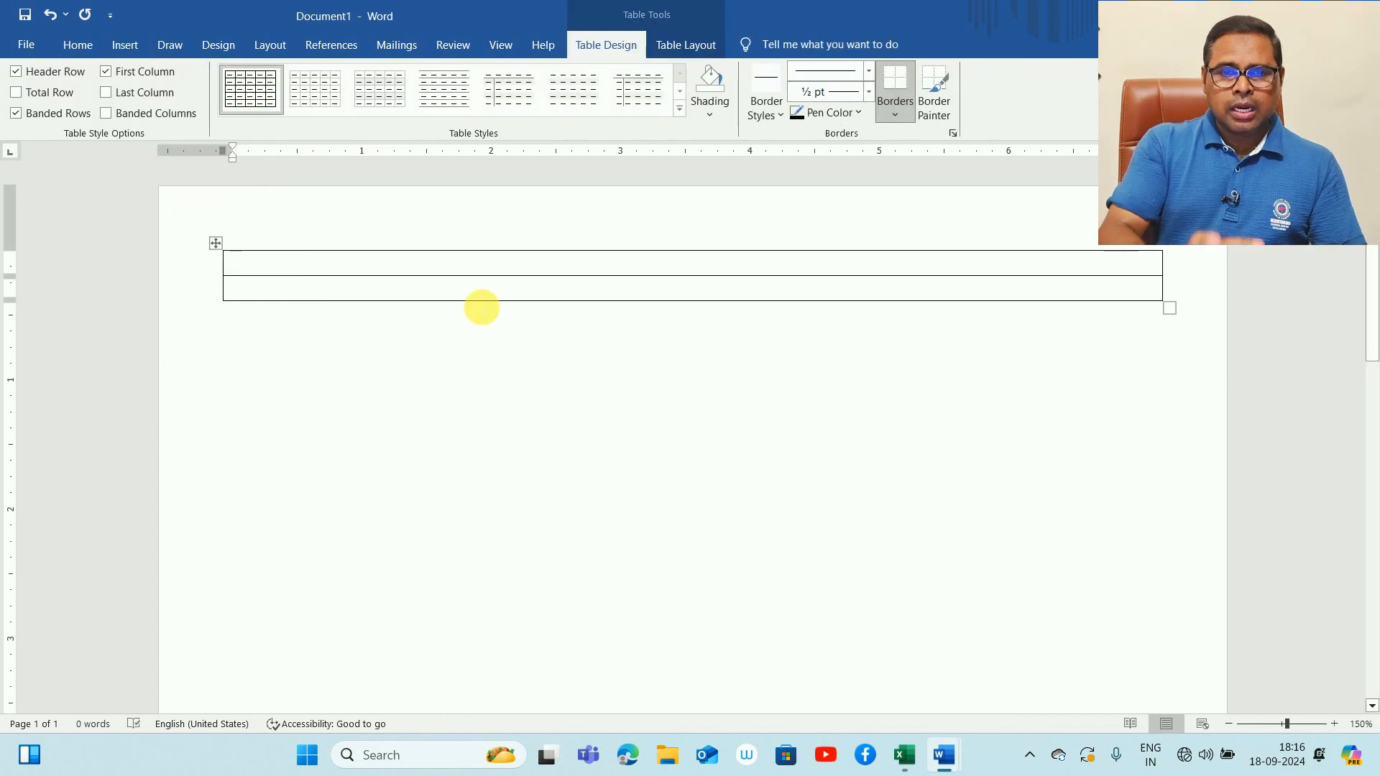
Enlarge the two-row table to fill the page, dividing it into two large, equal halves
scroll(482, 308, "down", 7)
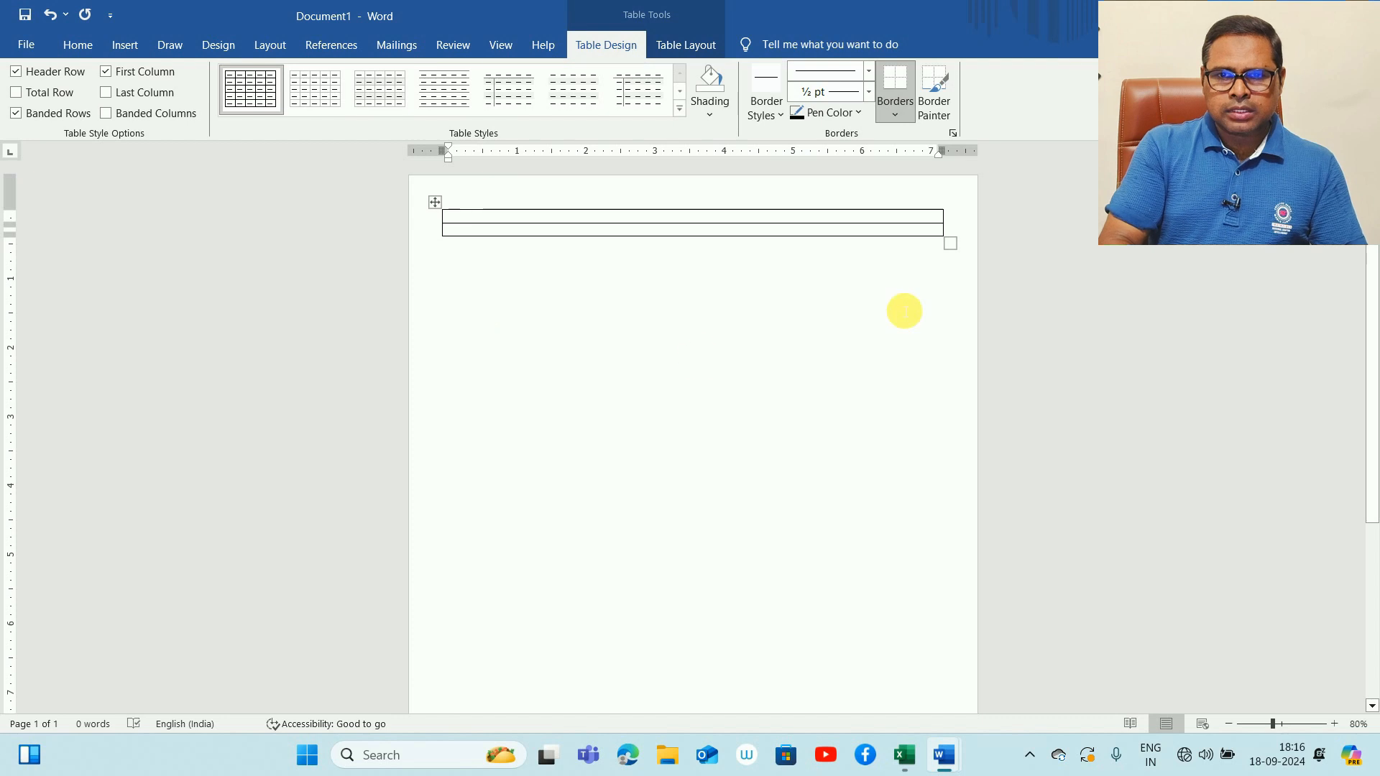
left_click_drag(956, 252, 928, 719)
left_click_drag(923, 588, 943, 655)
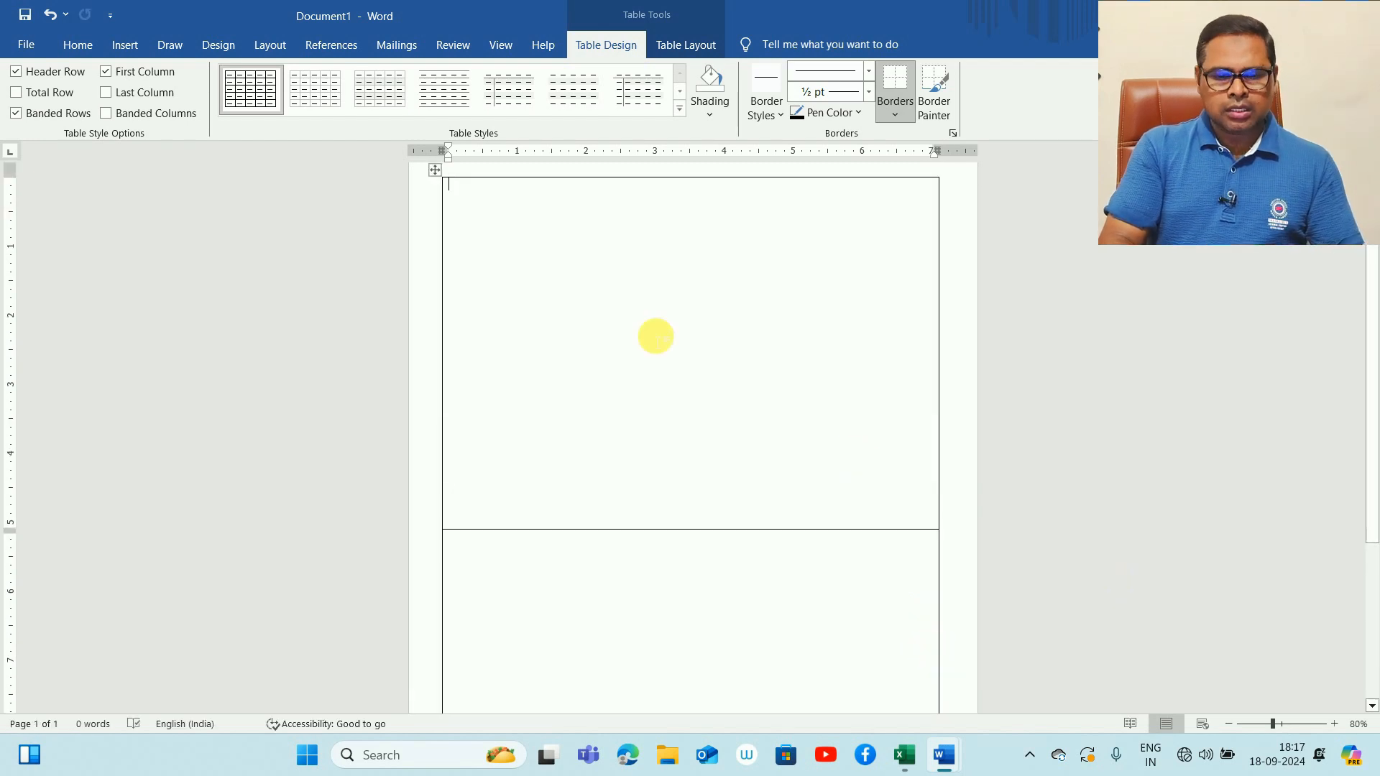
scroll(655, 335, "up", 6)
left_click_drag(1373, 314, 1374, 262)
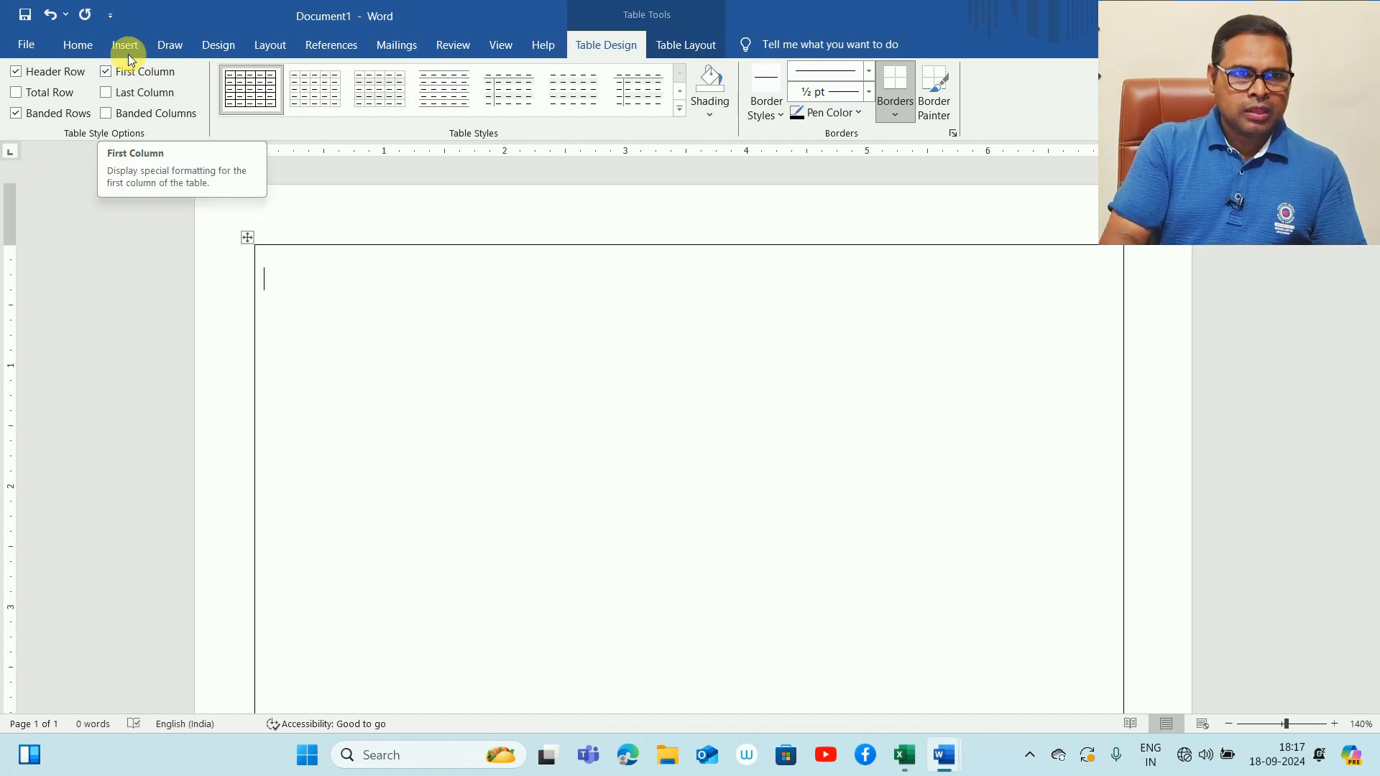
Insert a nested table of five columns and eight rows inside the upper cell of the page-sized table
left_click(127, 48)
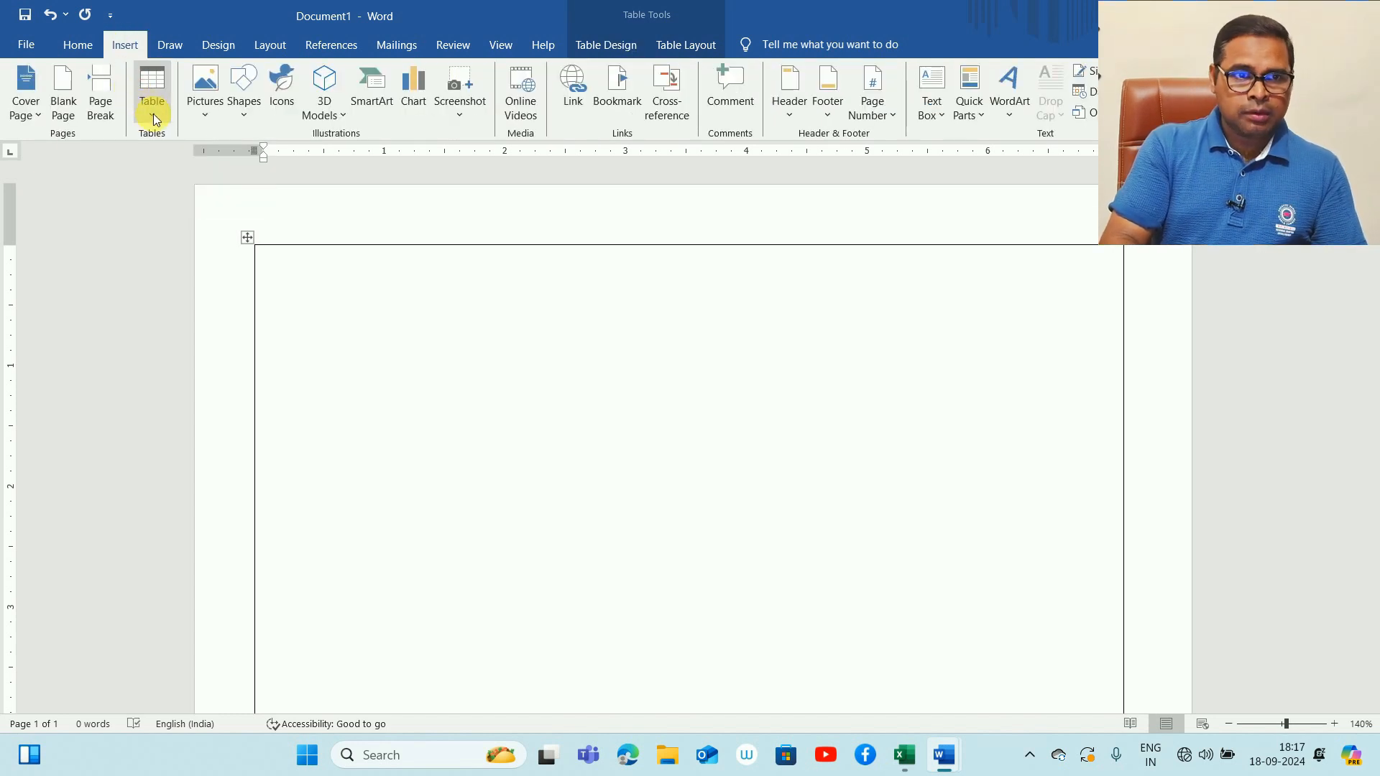
left_click(153, 117)
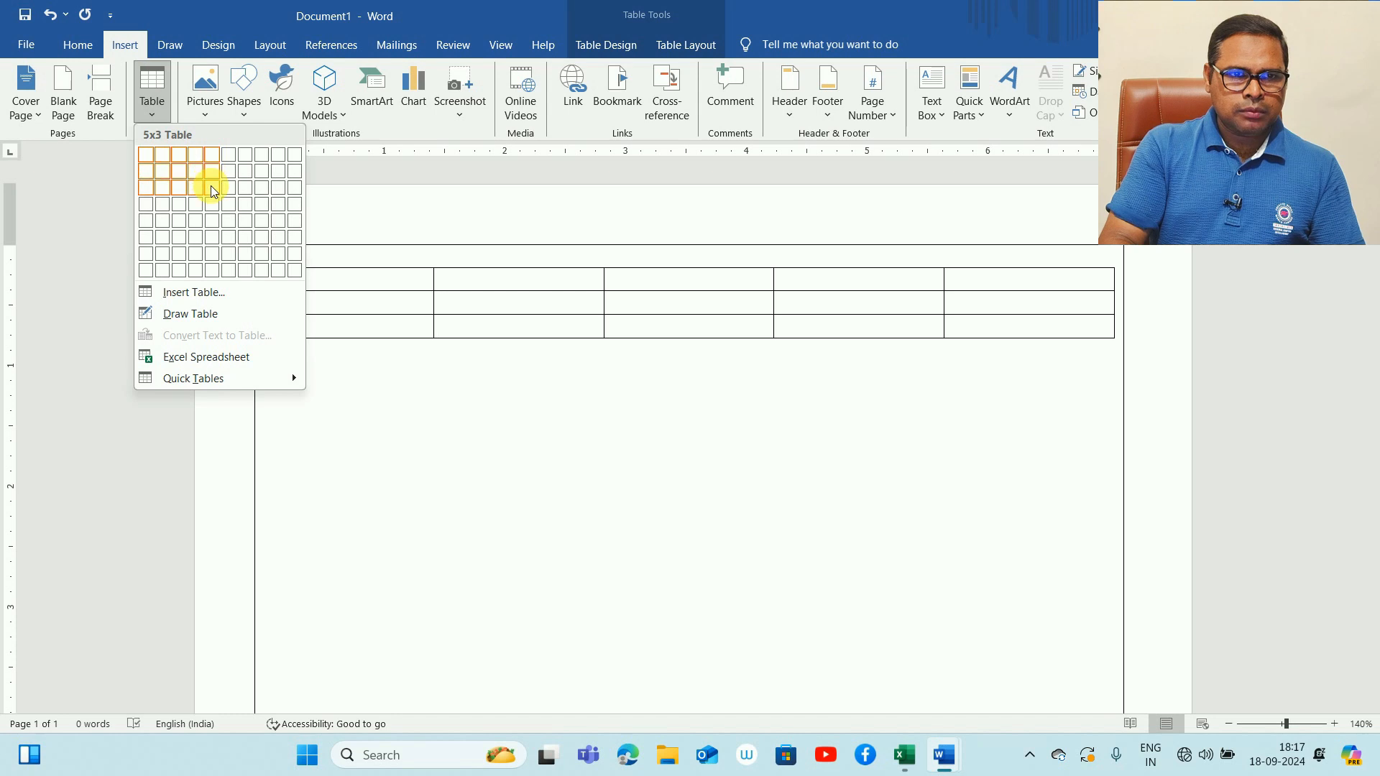
left_click(212, 270)
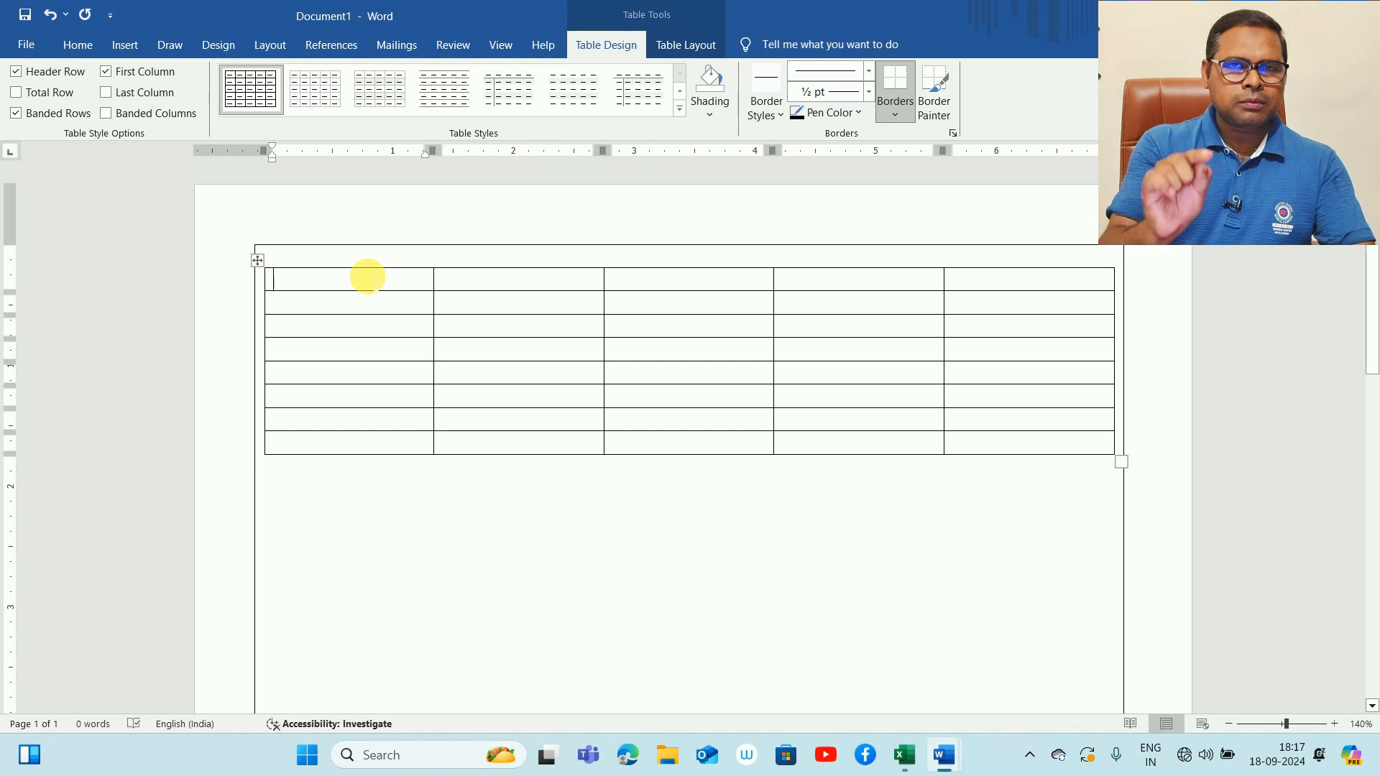
Merge the five cells of the nested table's first row, and likewise those of its second row
left_click_drag(367, 278, 1020, 279)
right_click(907, 284)
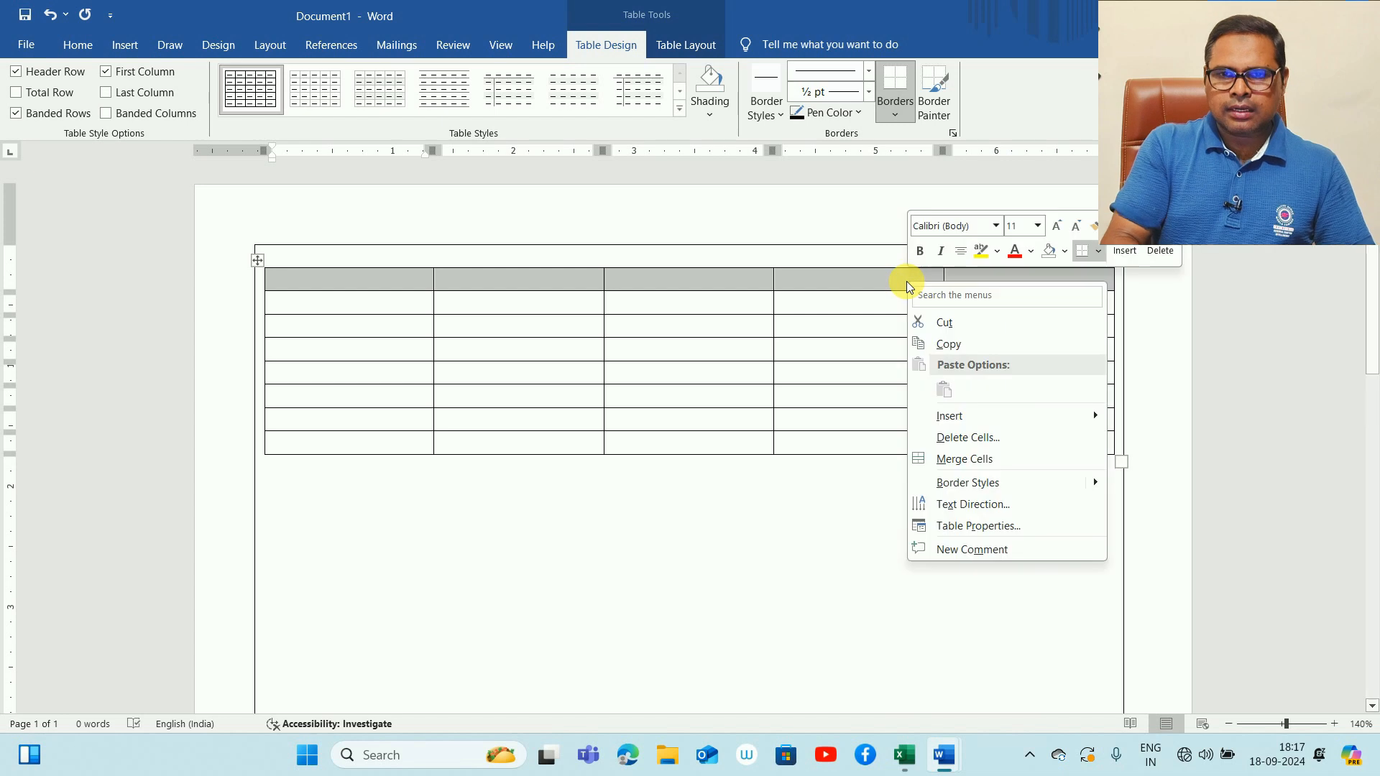
left_click(956, 459)
left_click_drag(398, 302, 985, 308)
right_click(988, 312)
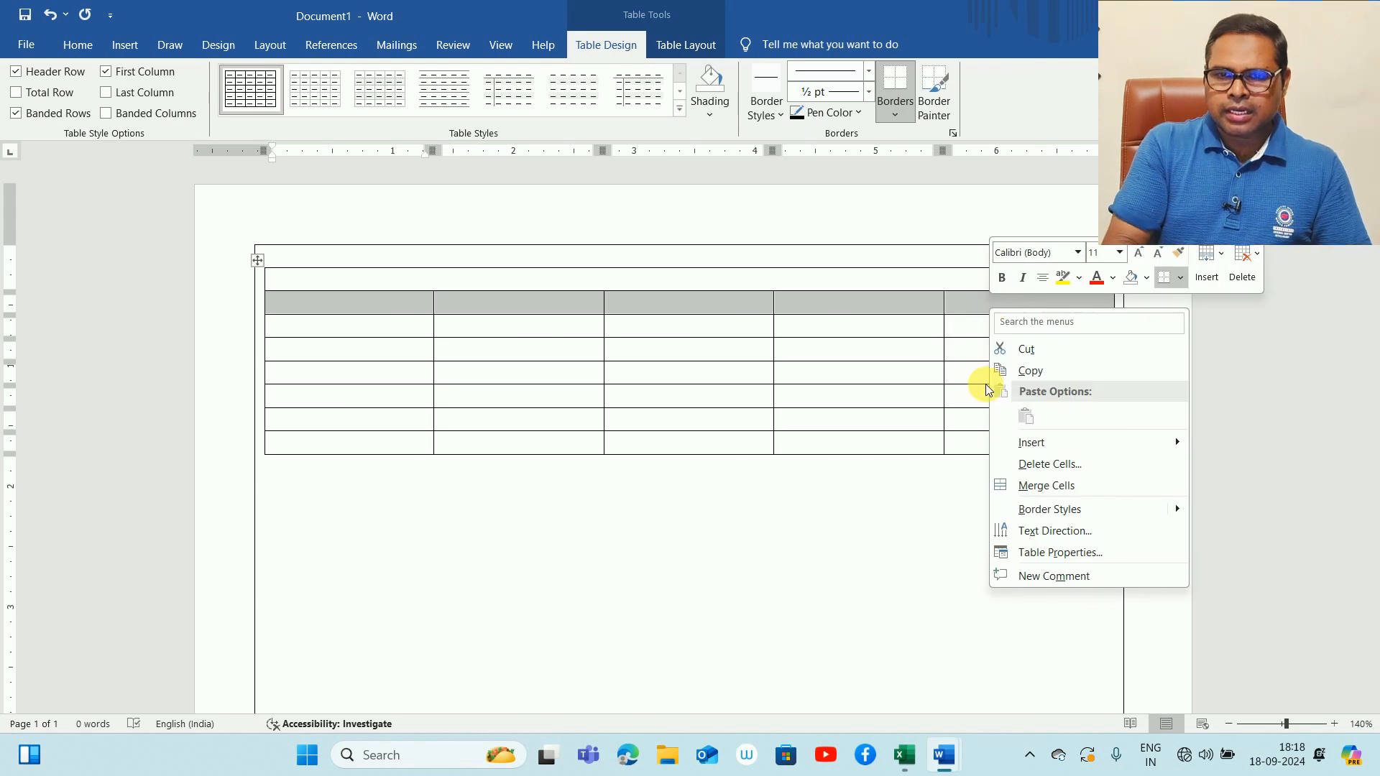
left_click(1055, 494)
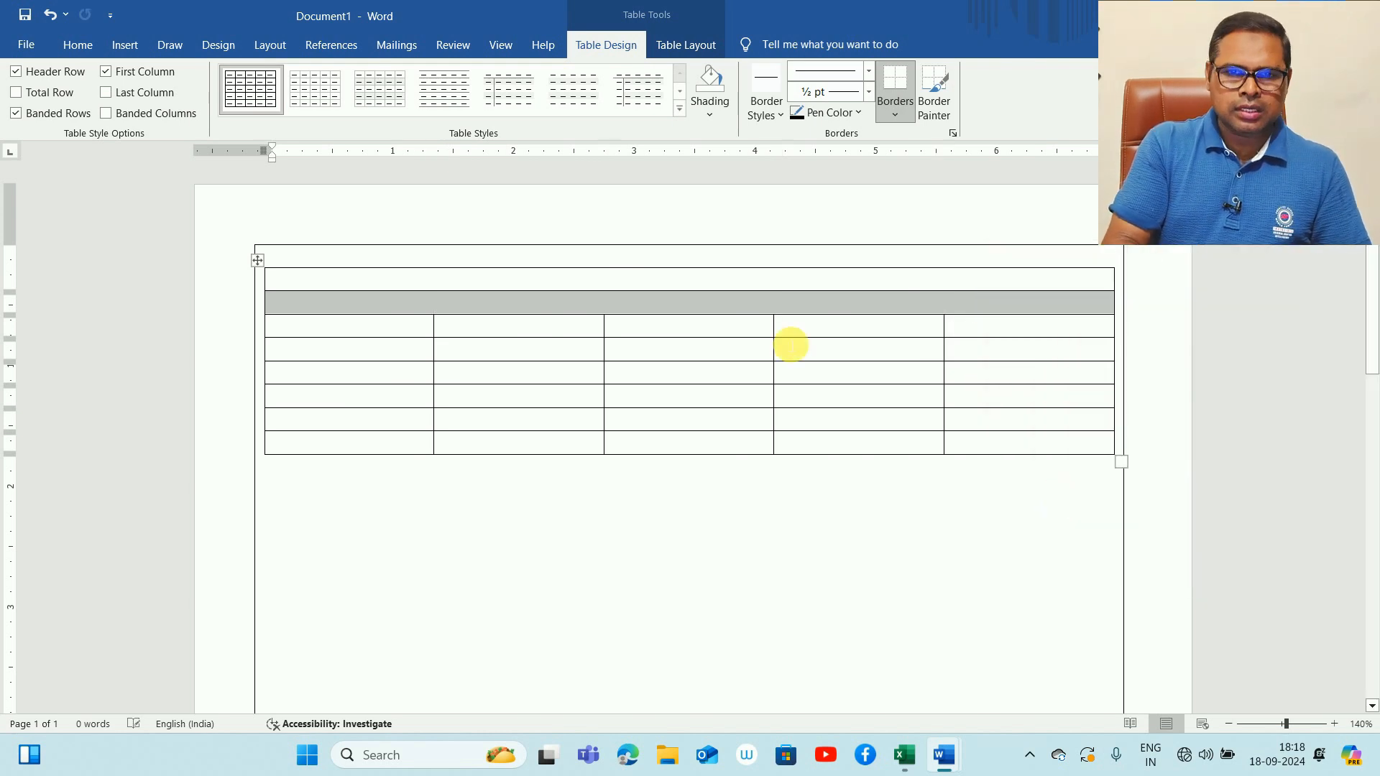
Enter the company title THE ACCOUNTS PAYROLL in the first merged row and centre it
left_click(716, 281)
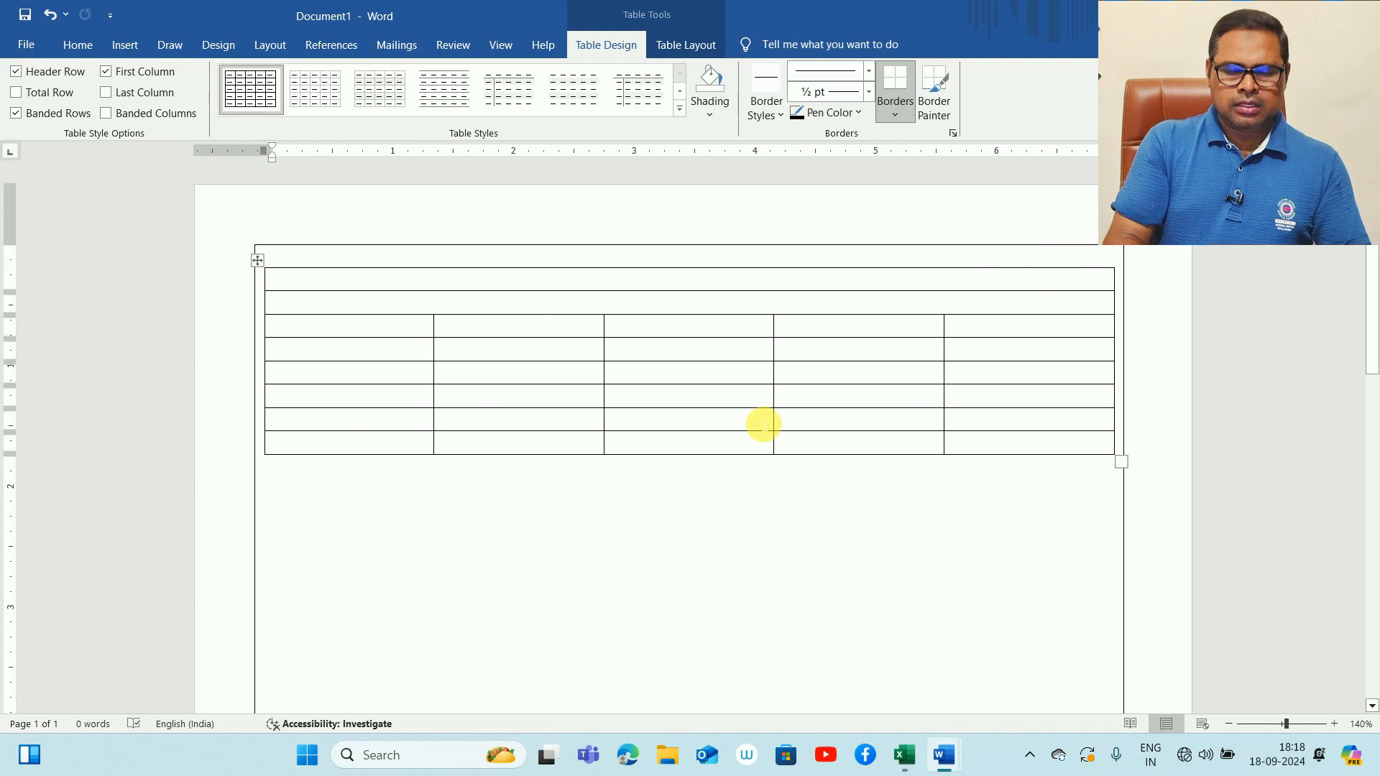
type("TH")
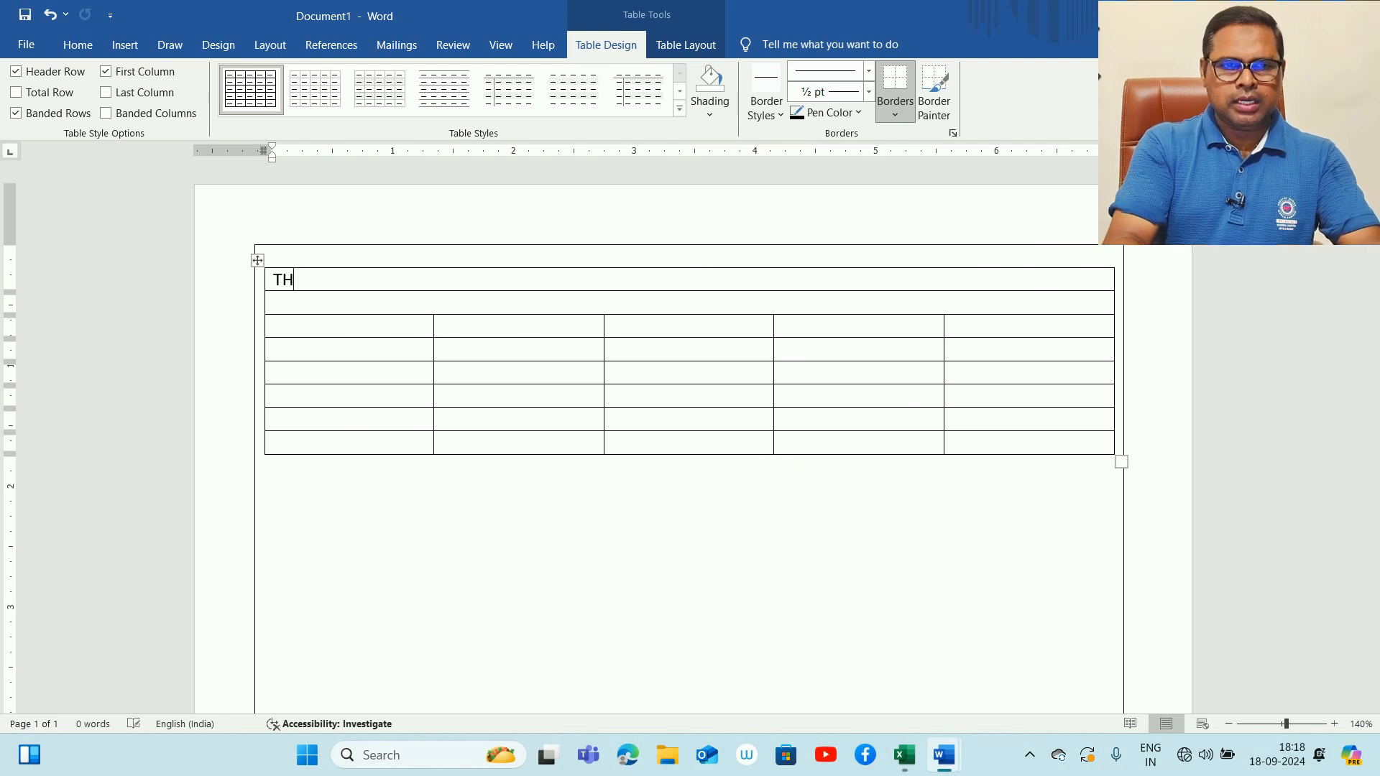
type("E ACCOUNTS PAYROLL")
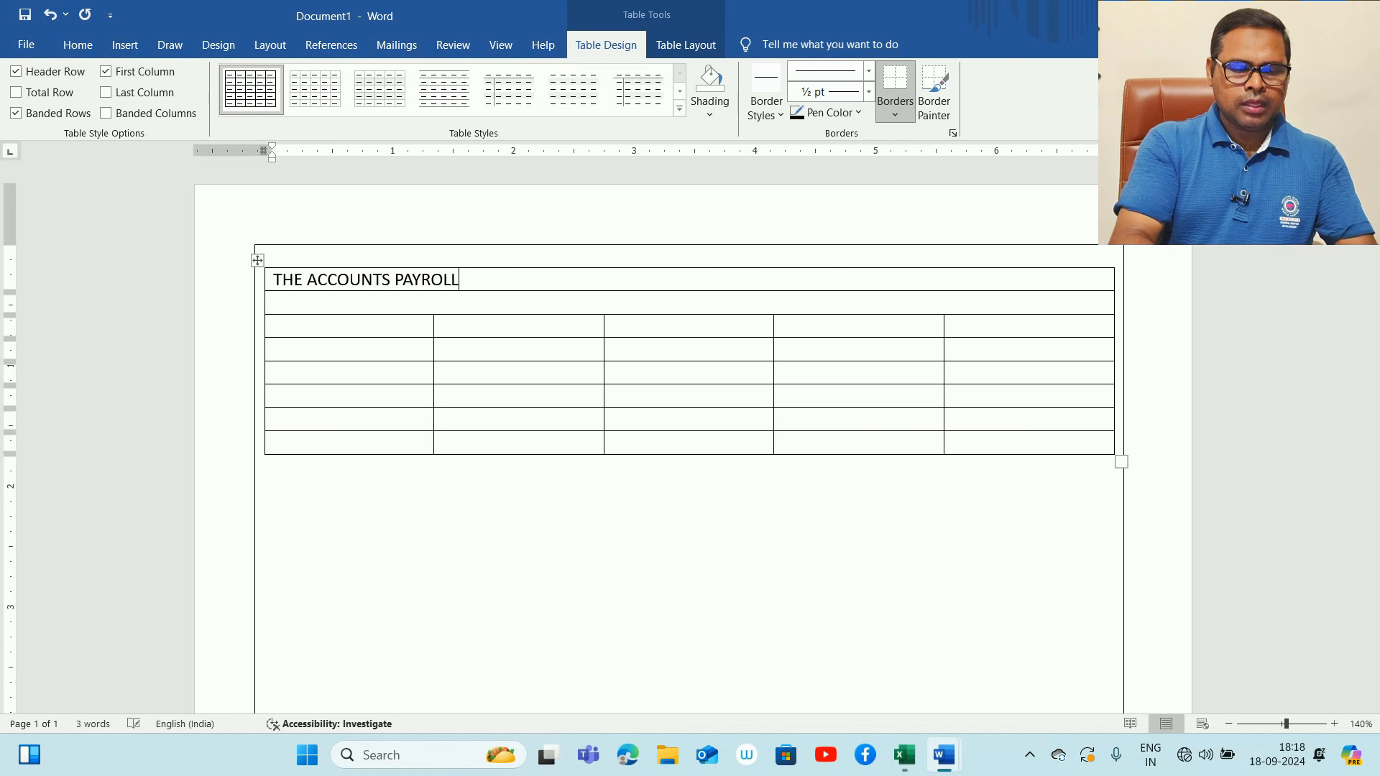
key("ctrl+e")
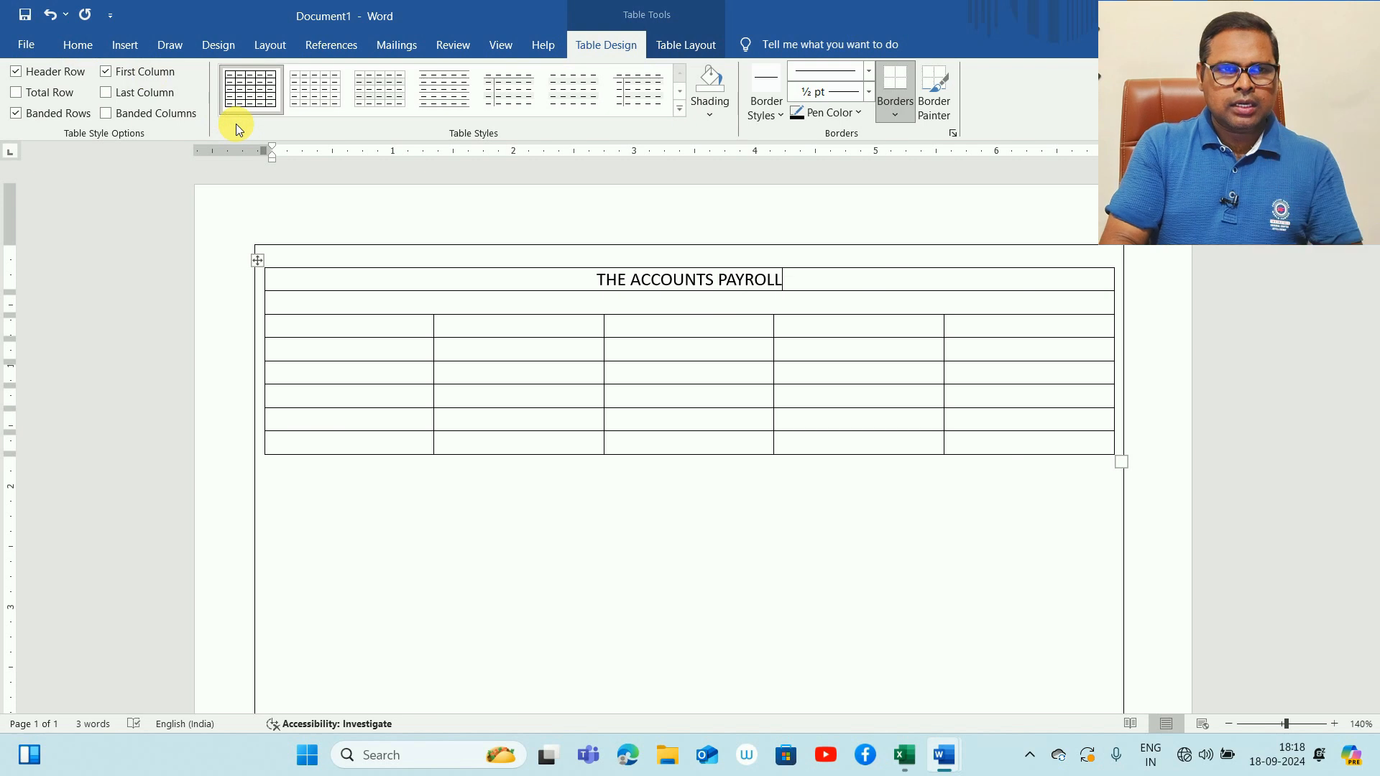
Enter the company's address line with city, postal code and state in the second merged row and centre it
left_click(78, 45)
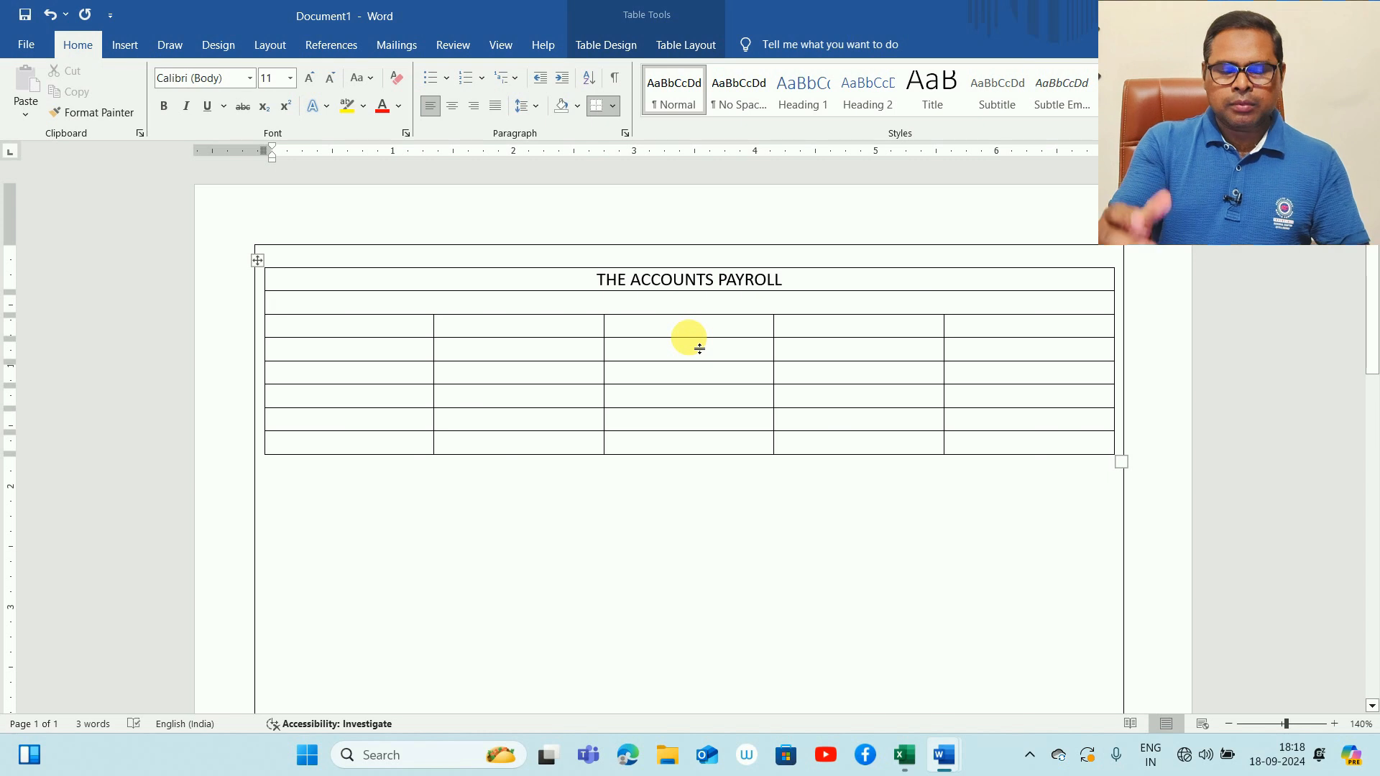
type("BHAGALPUR")
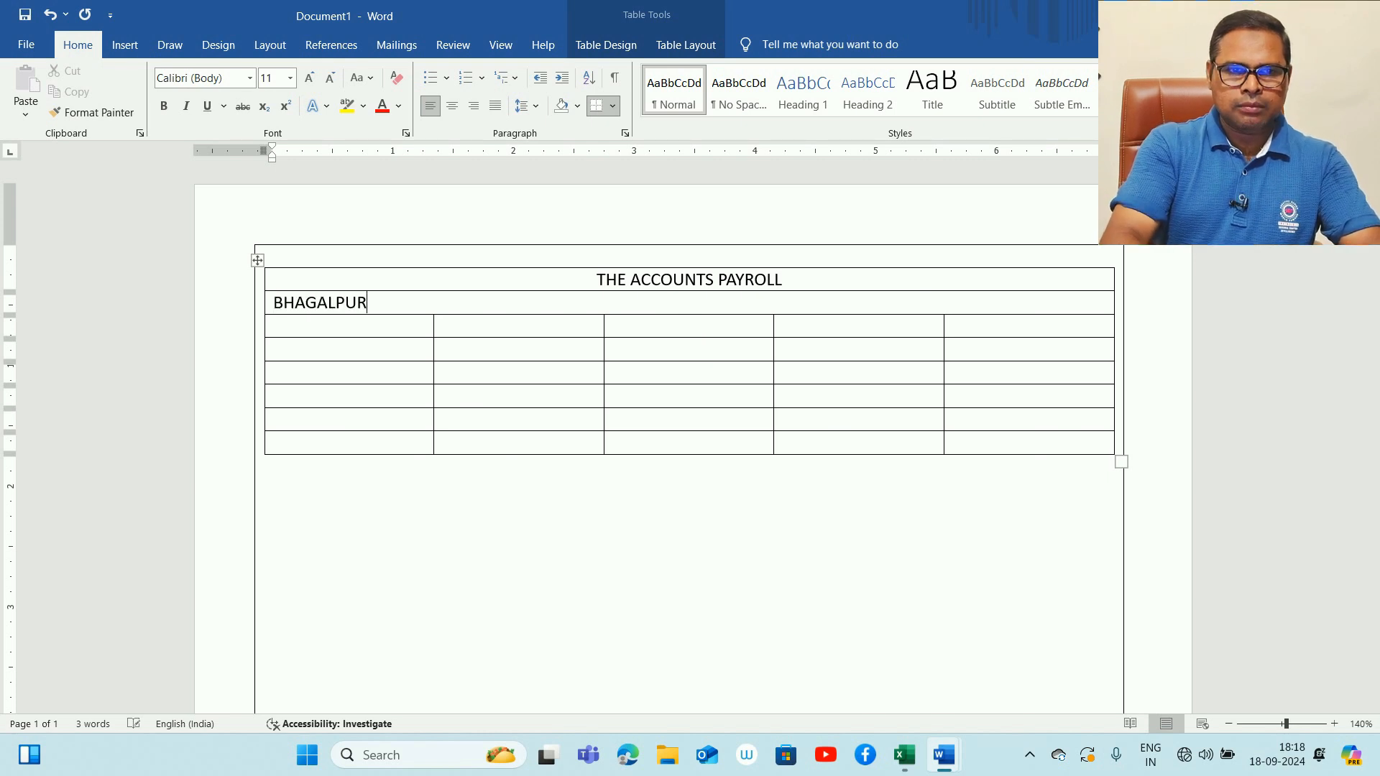
type(" - 812")
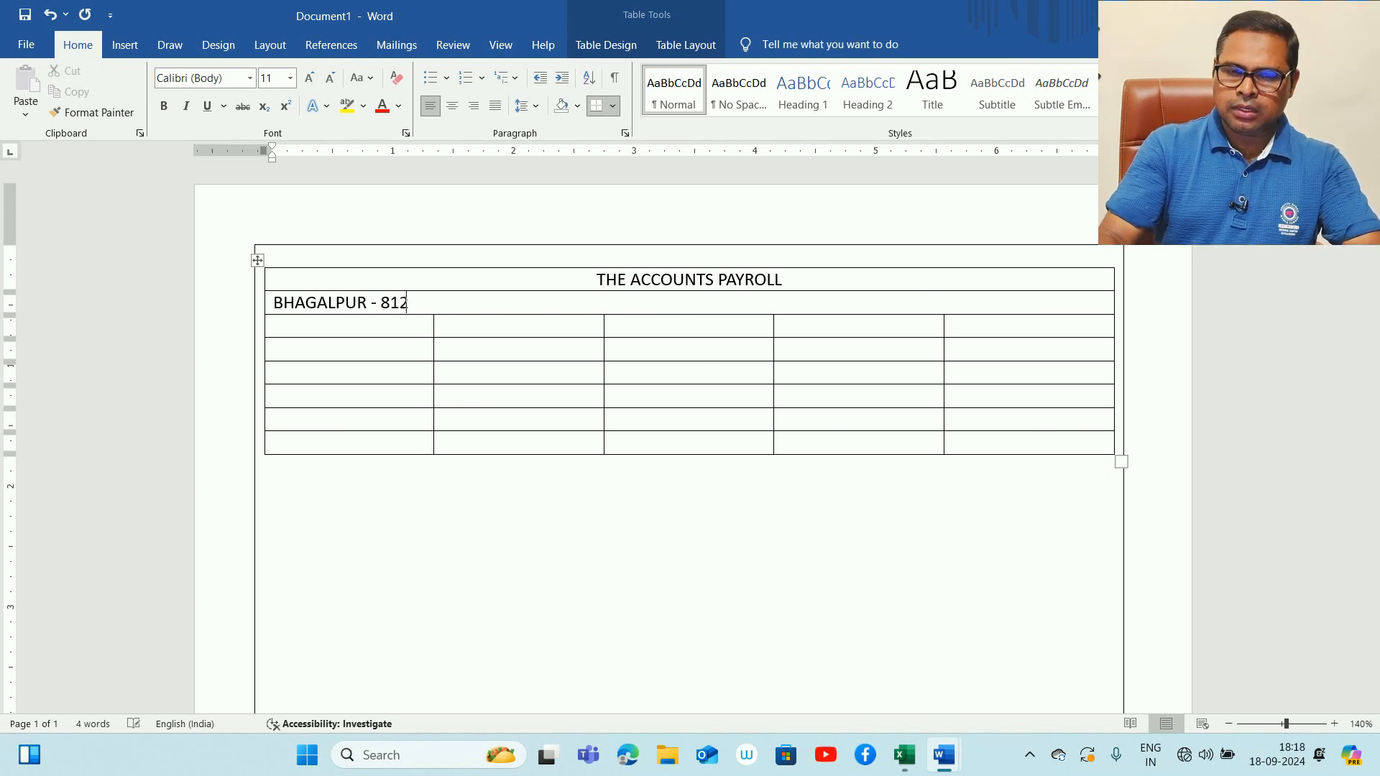
type("002 (BIHAR)")
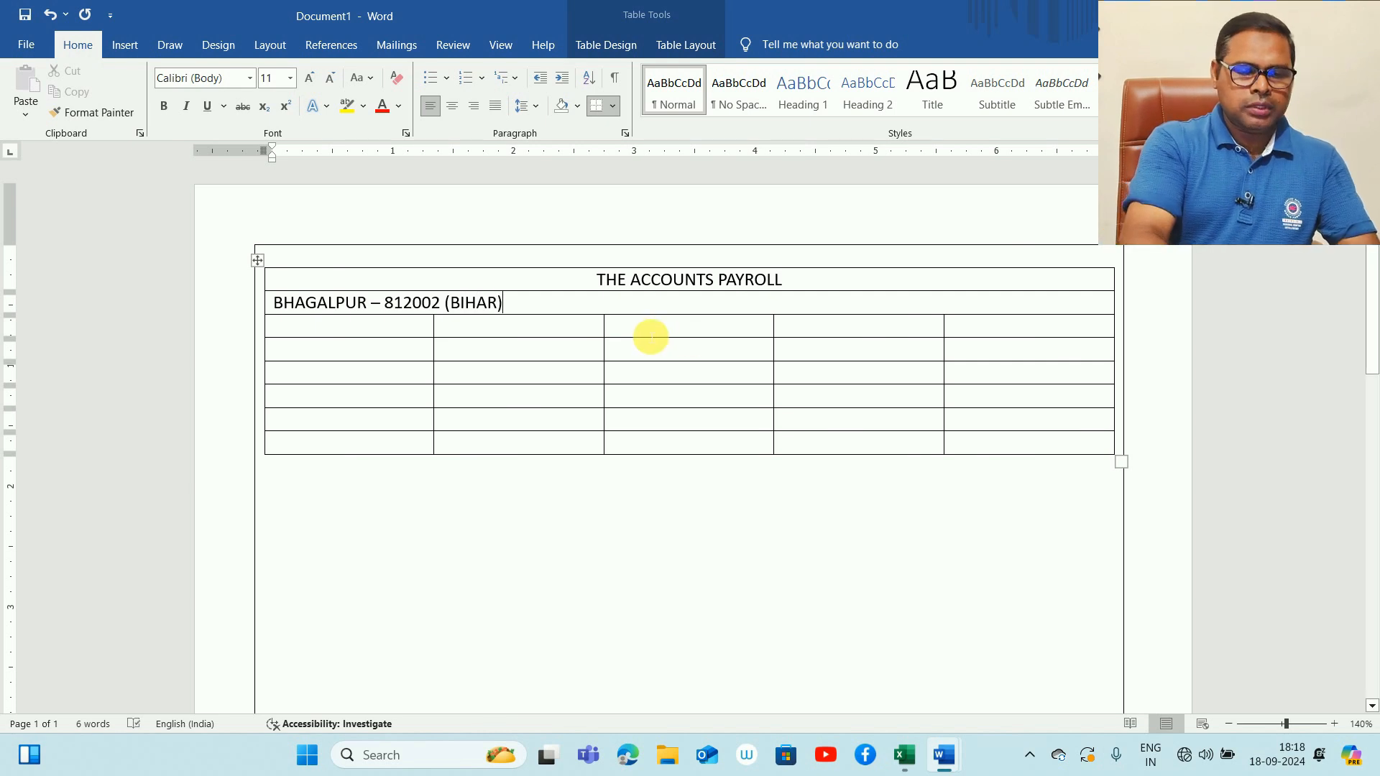
key("ctrl+e")
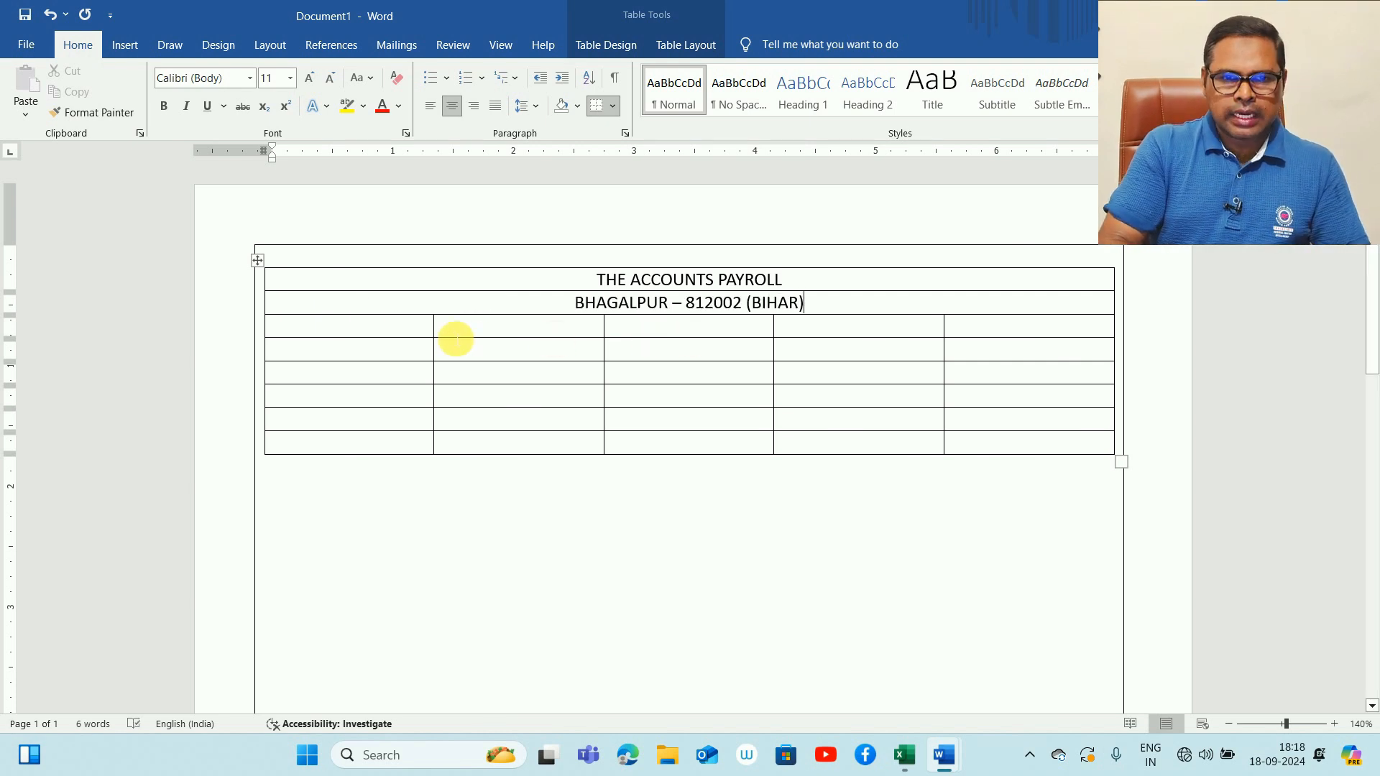
Merge the third row's cells and enter the centred heading "Pay slip for the month of Aug-2024" there
left_click_drag(422, 332, 980, 329)
right_click(980, 329)
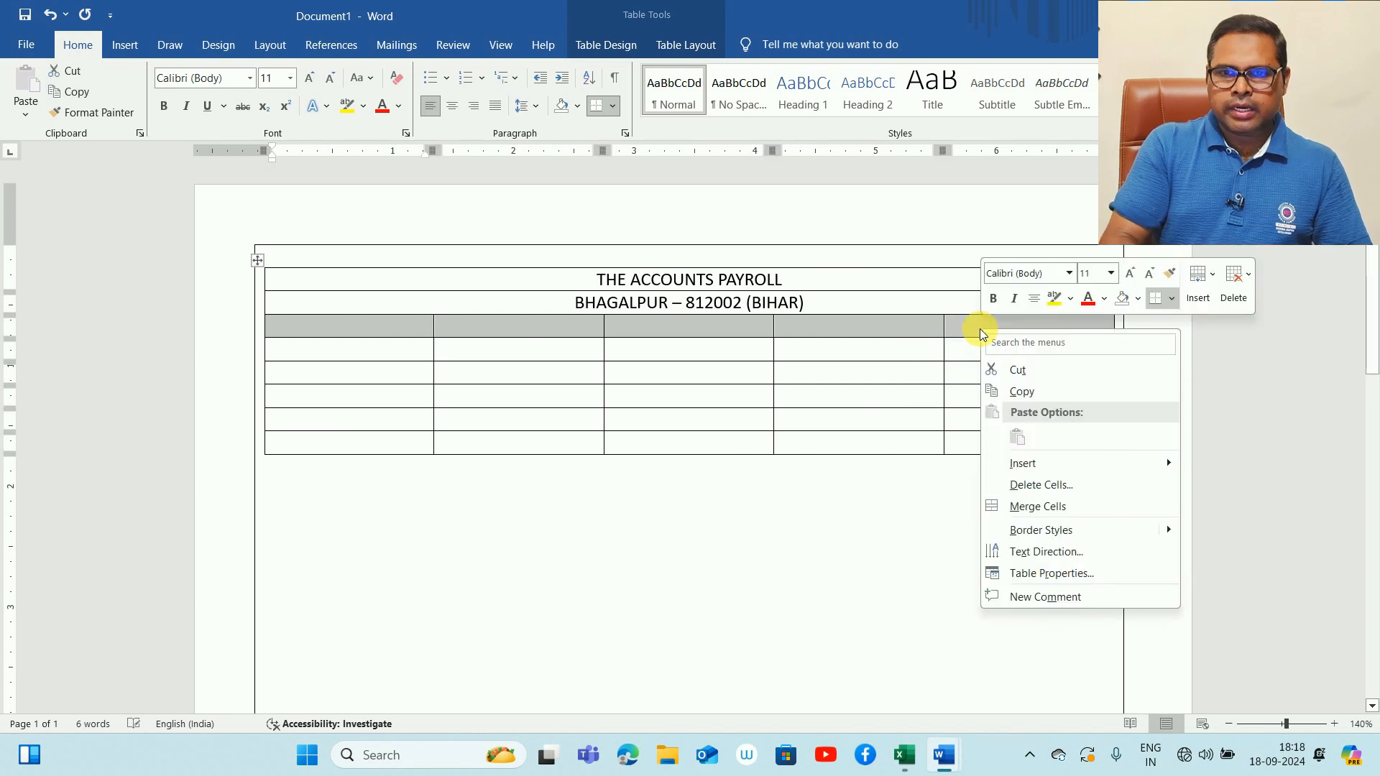
left_click(1040, 517)
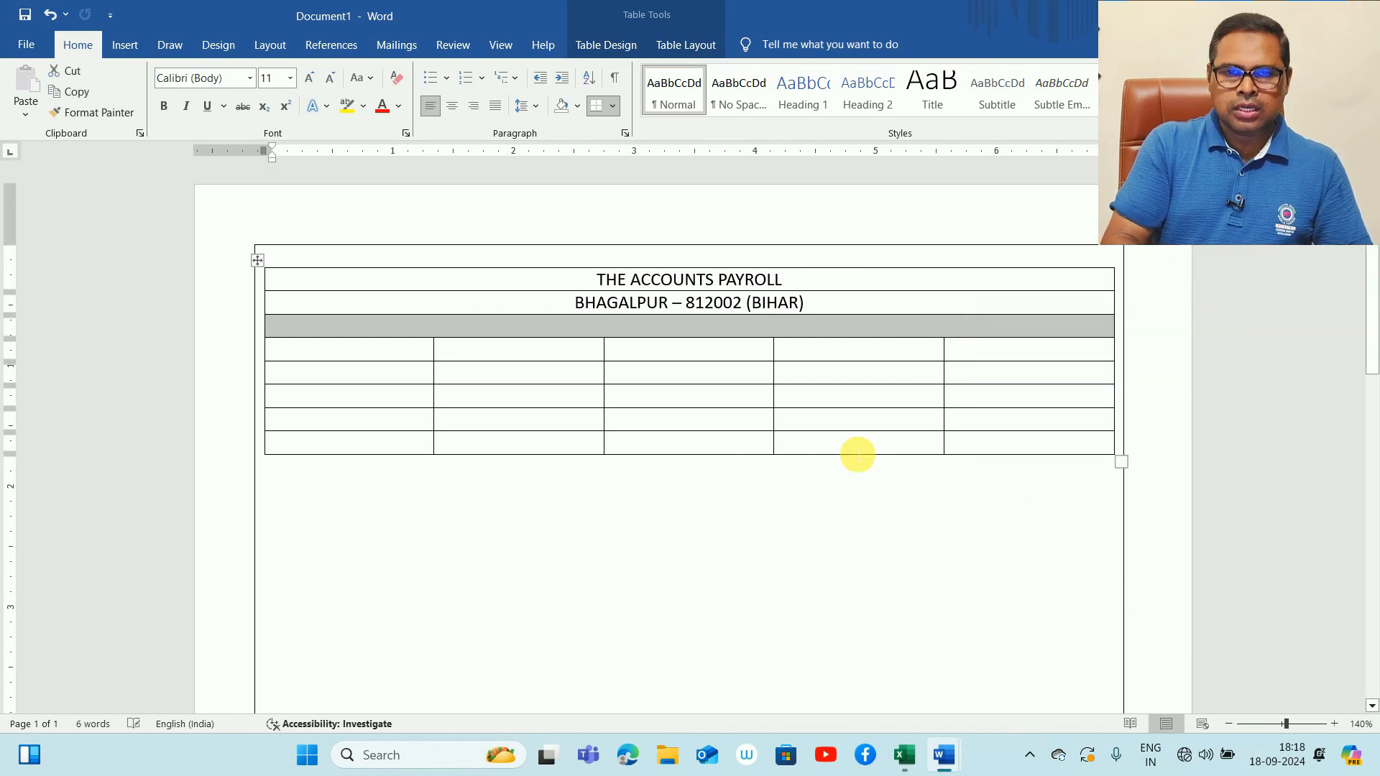
left_click(686, 332)
type("pA")
key("BackSpace")
key("BackSpace")
type("pAY")
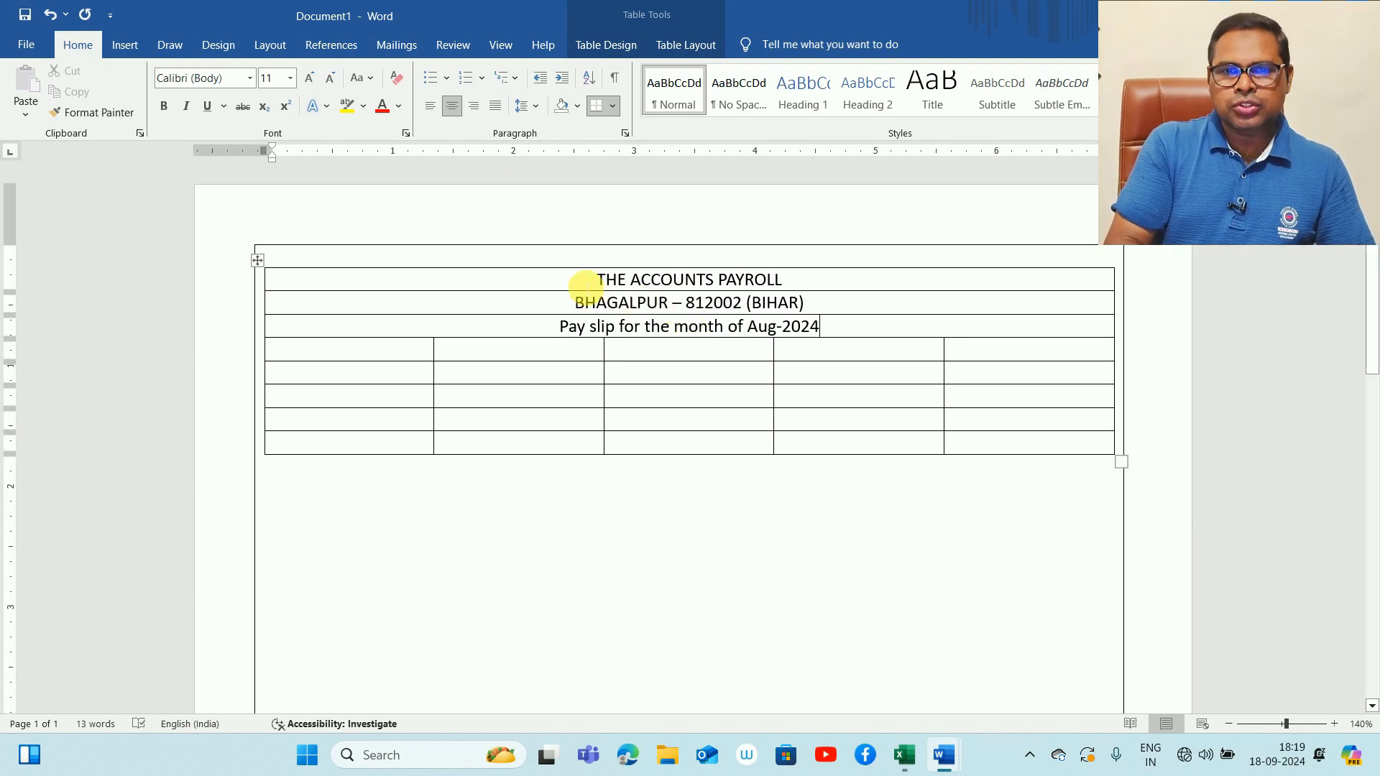
Label the first column's cells below the heading Employee Code and Name, in rows four and five
left_click_drag(582, 285, 794, 277)
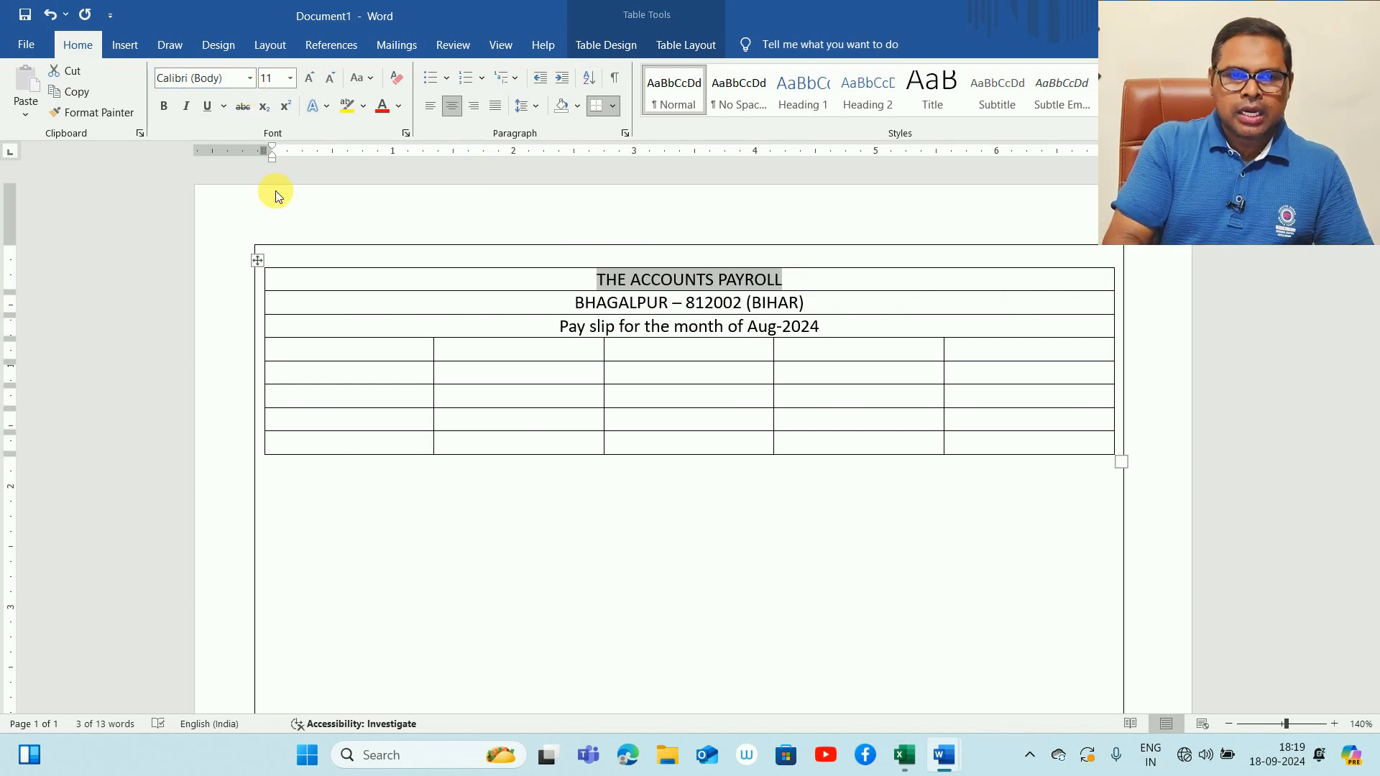
left_click(365, 354)
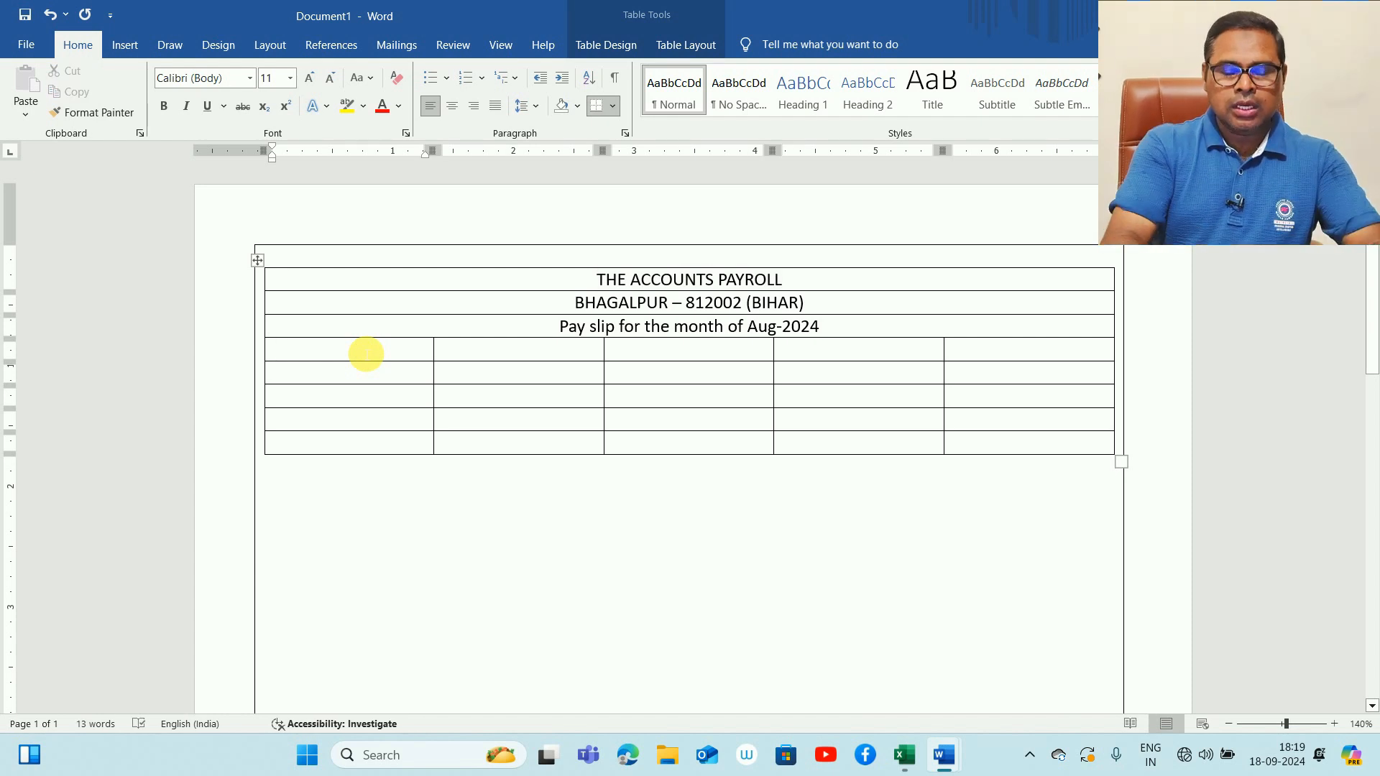
type("Employee '")
type("co")
key("BackSpace")
key("BackSpace")
key("BackSpace")
type("Code")
key("Down")
type("Name")
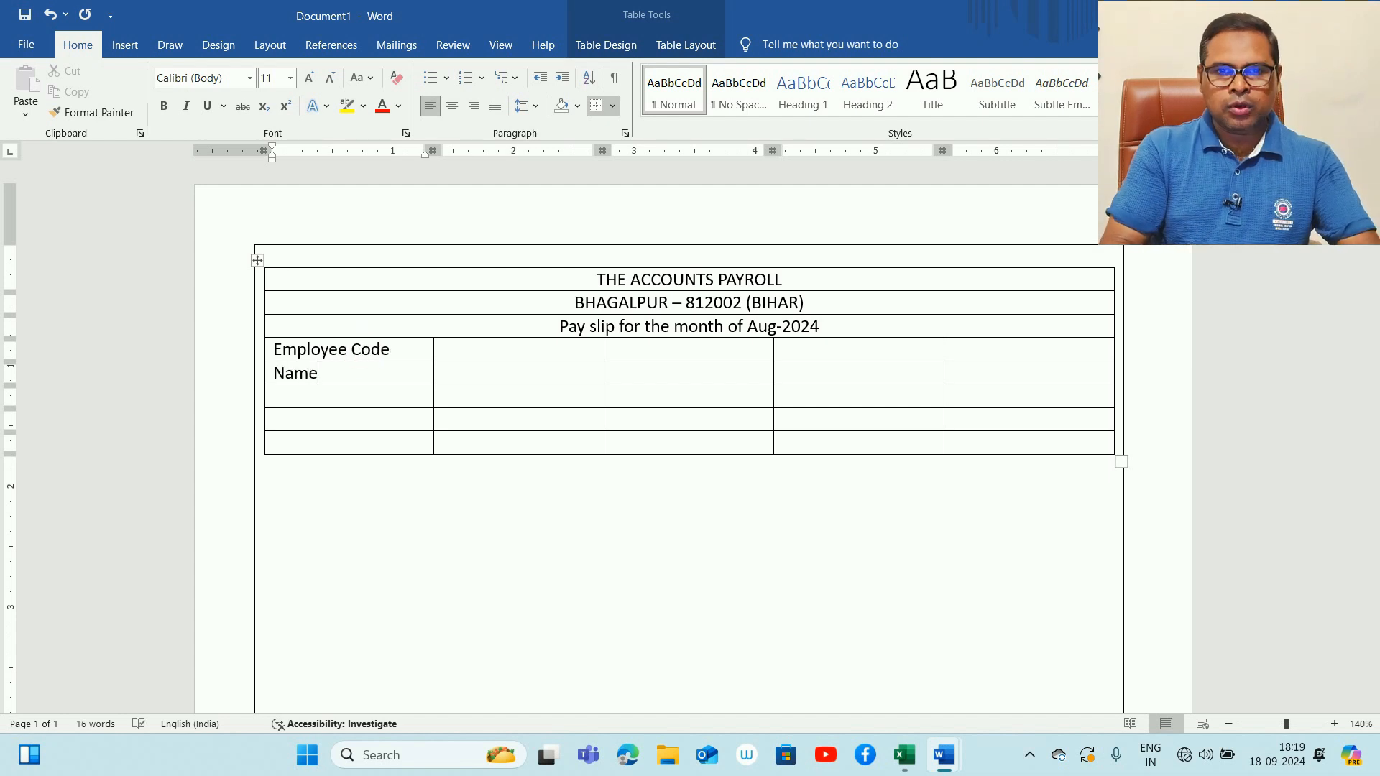
Add the labels Desig. and Pan No. in the fourth column, beside the Employee Code and Name rows
left_click(791, 375)
type("Desig.")
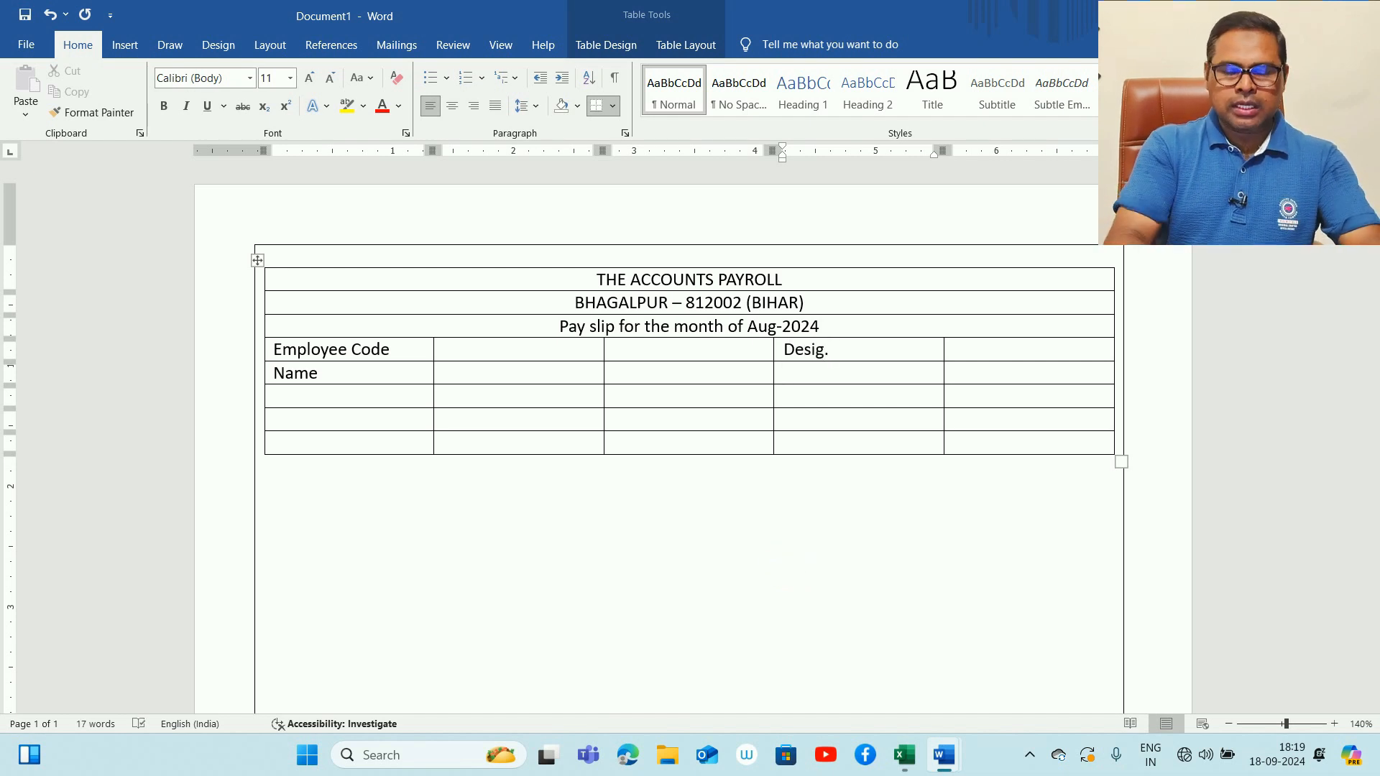
key("Down")
type("Pan No")
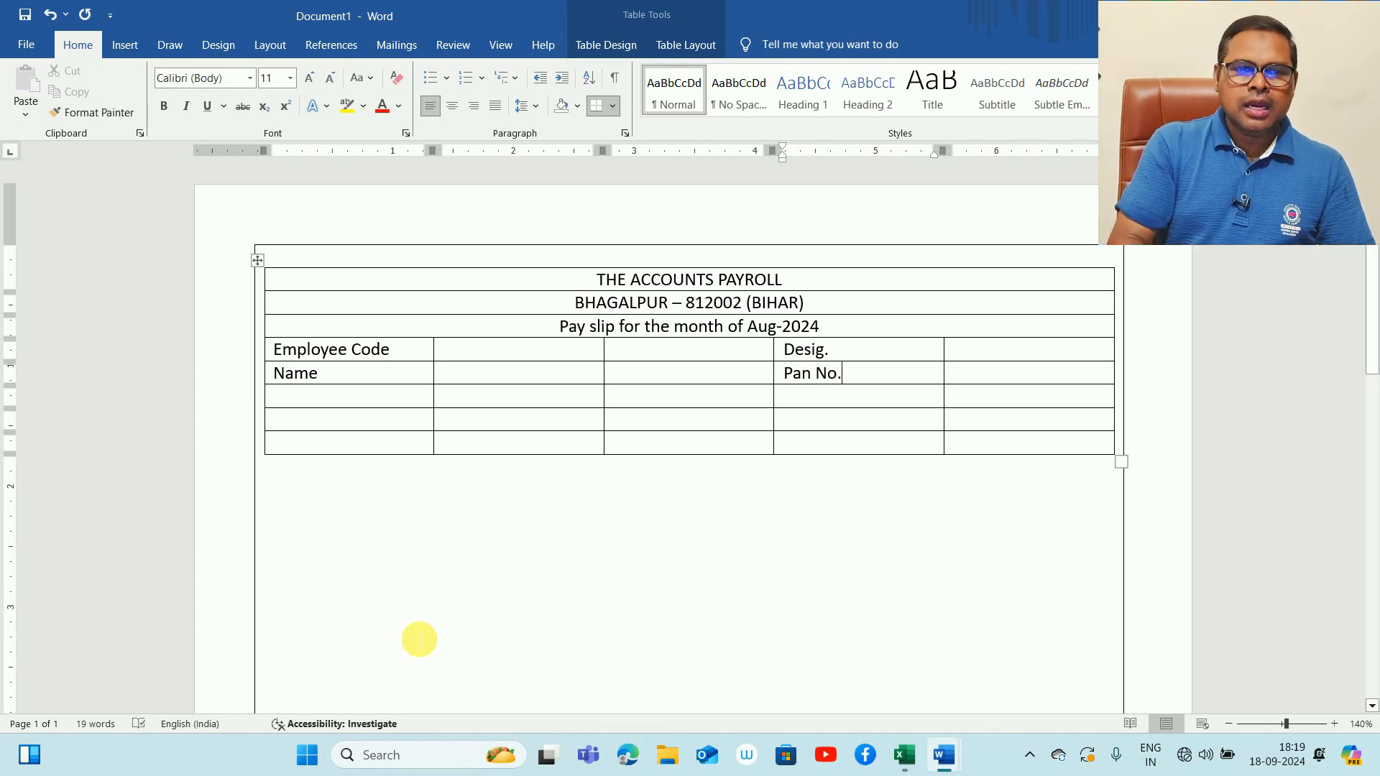
Enter the column headings Earnings, Gross Salary and Actual Salary in the first three cells of the sixth row
left_click(354, 408)
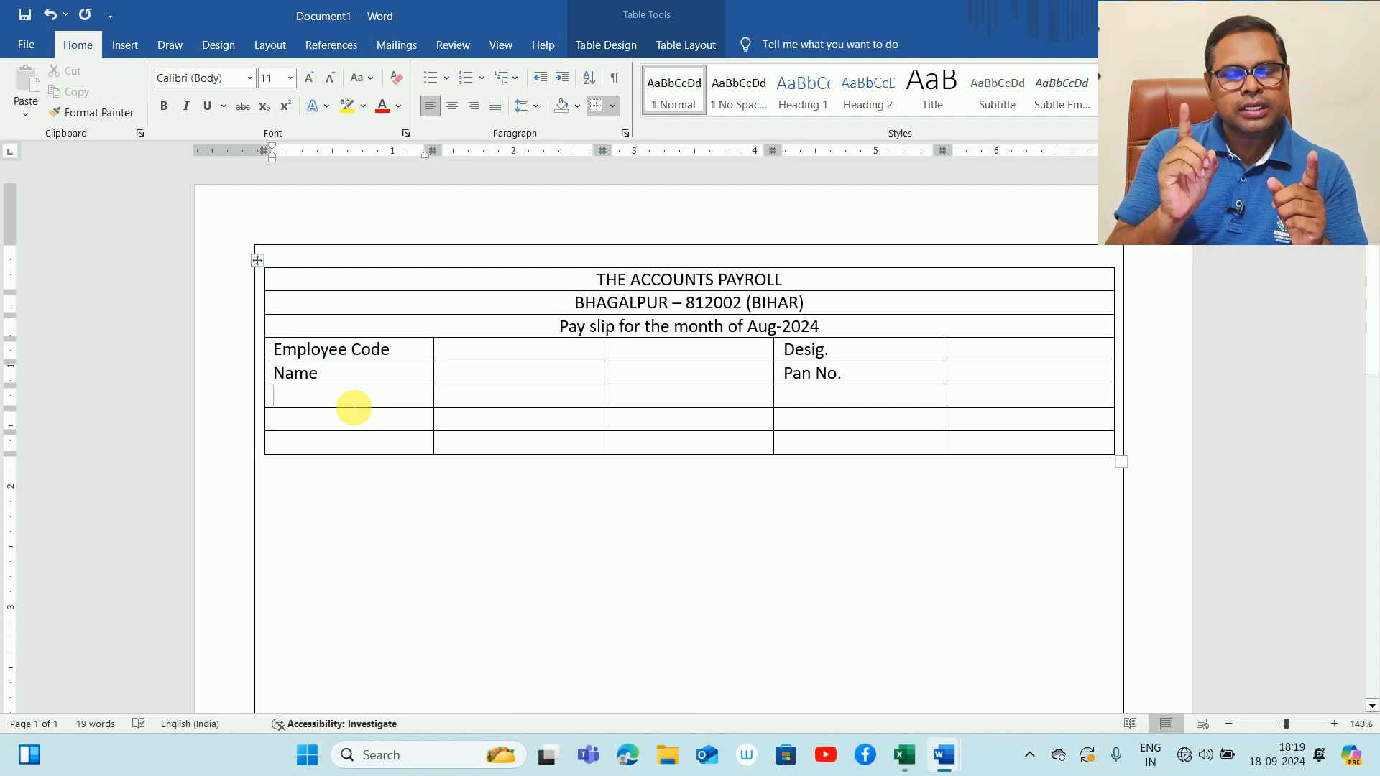
type("Earnings")
key("Tab")
key("Tab")
key("shift+Tab")
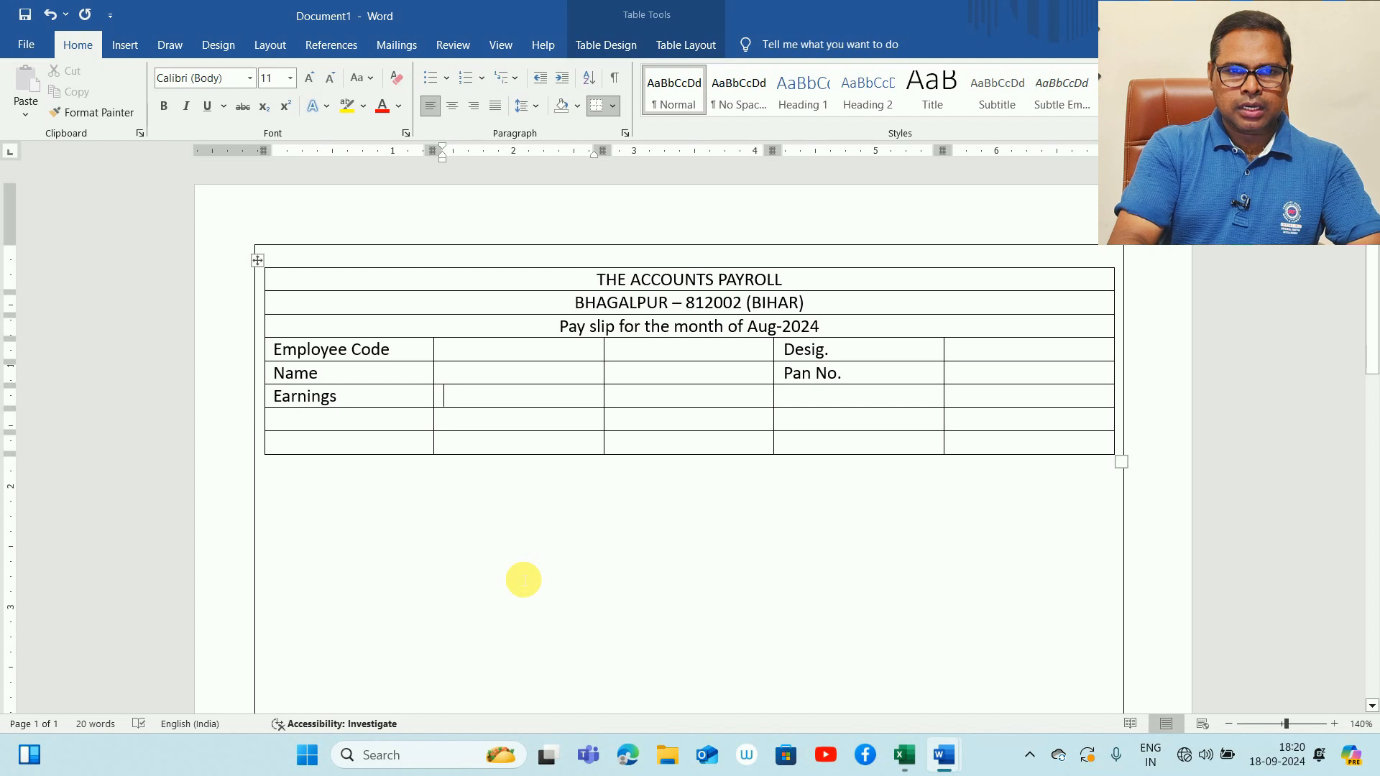
type("Gross Salary")
key("Tab")
type("Acutal ")
type("Salary")
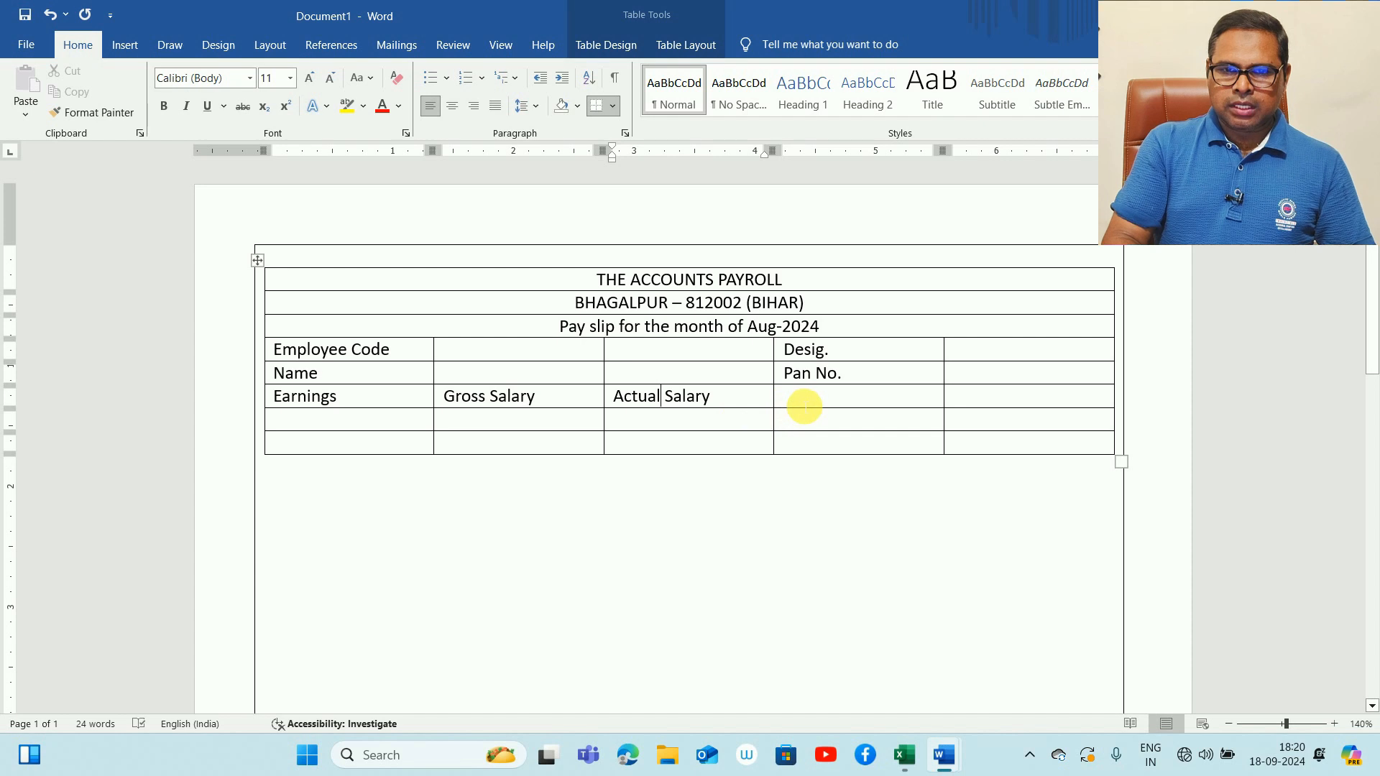
Add the headings Deductions and Amount in the sixth row's last two cells, and move to the empty cell under Earnings
left_click(803, 407)
type("Deductions")
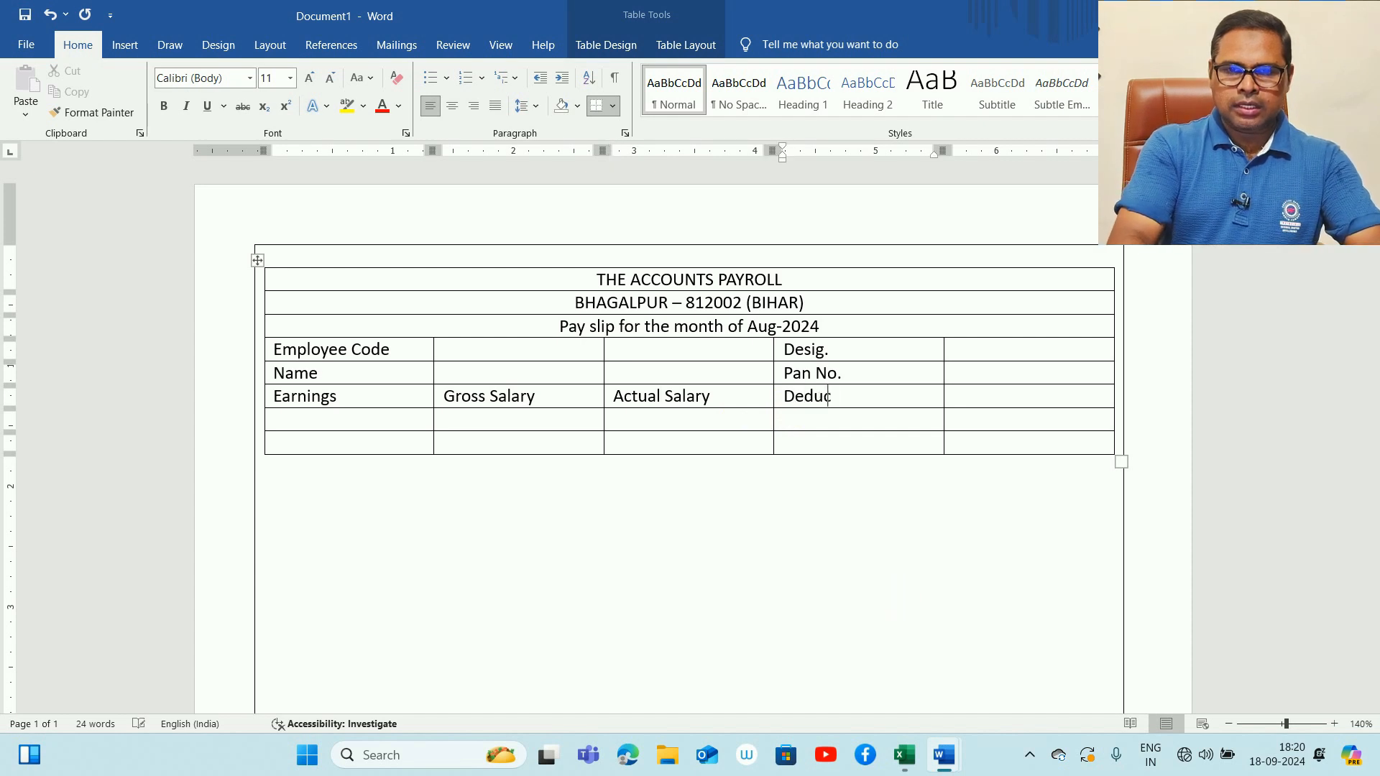
key("Tab")
type("Amount")
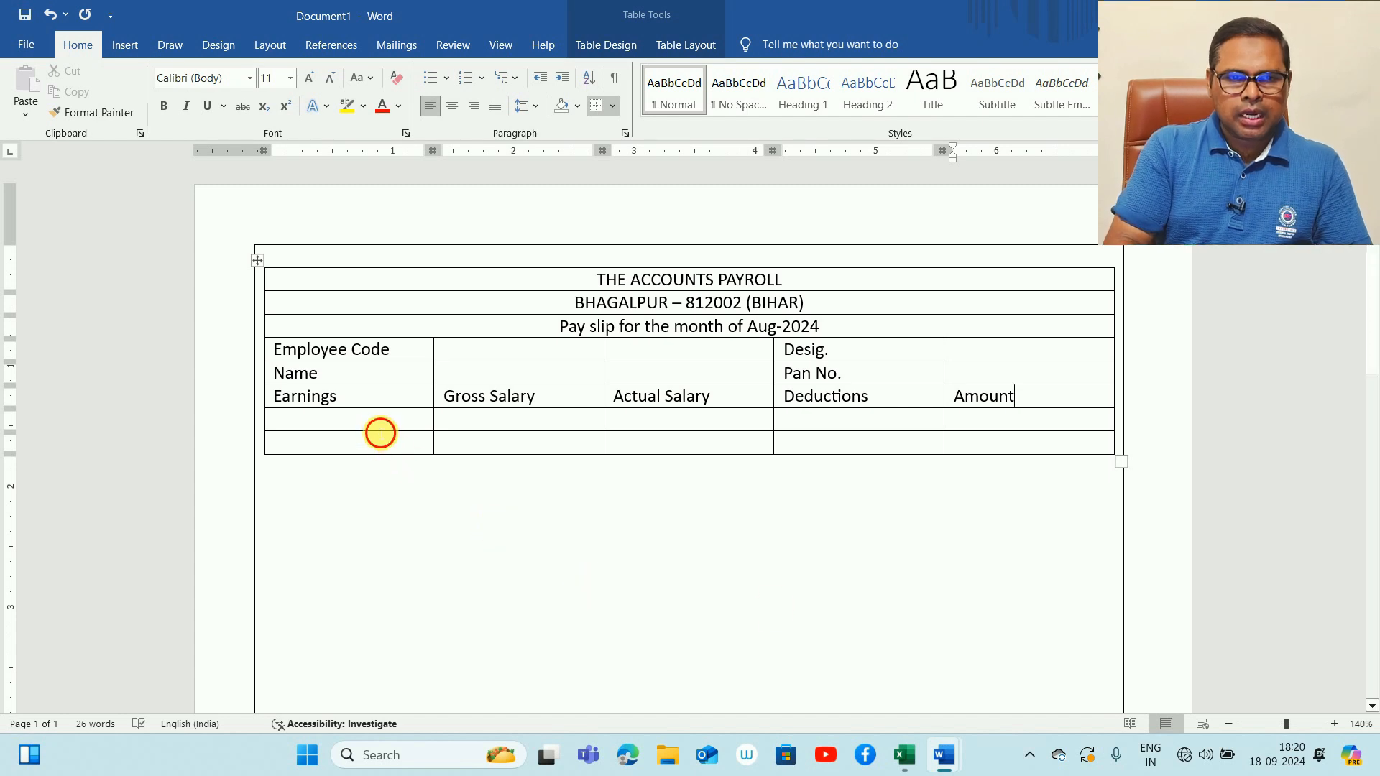
left_click(380, 431)
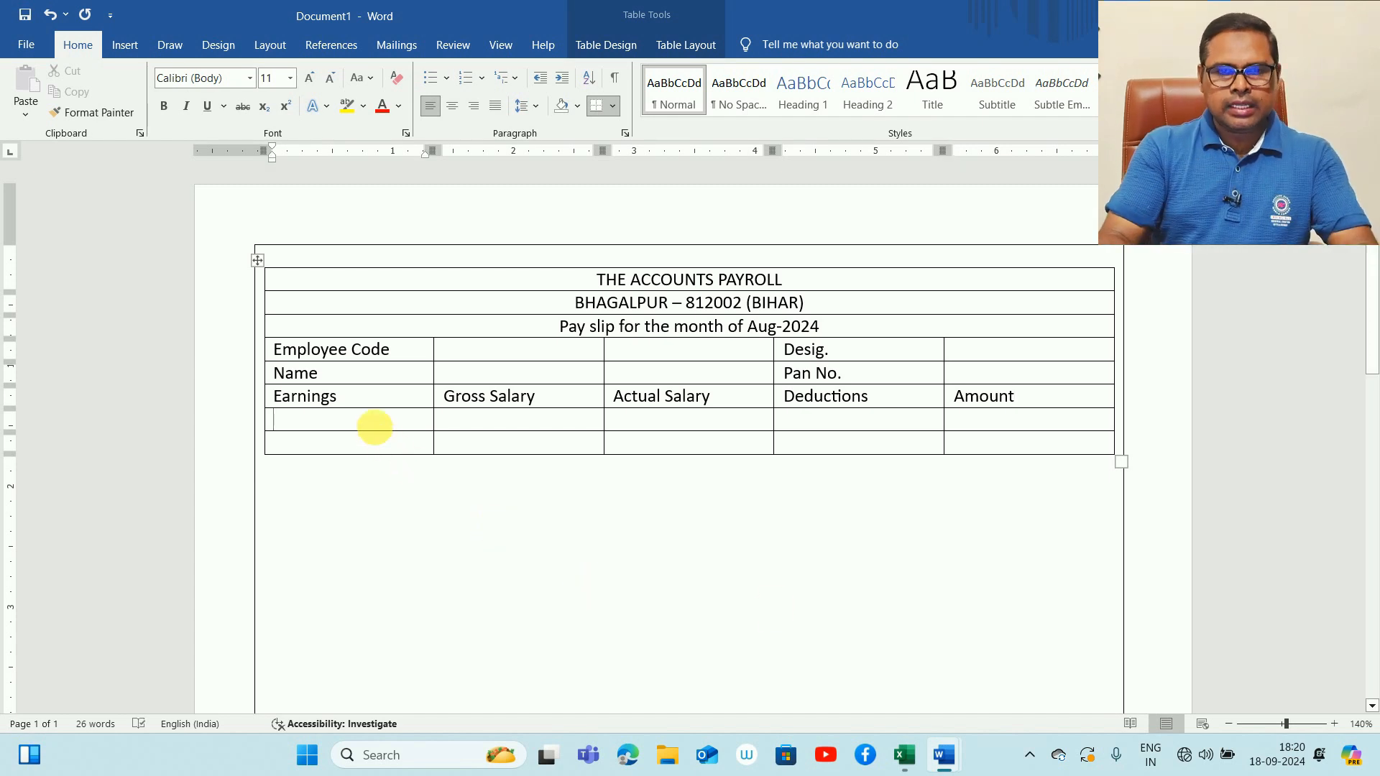
Switch to the Excel payslip workbook and review the earnings headings from Basic to Gross Salary on the Aug-2024 sheet
key("alt+Tab")
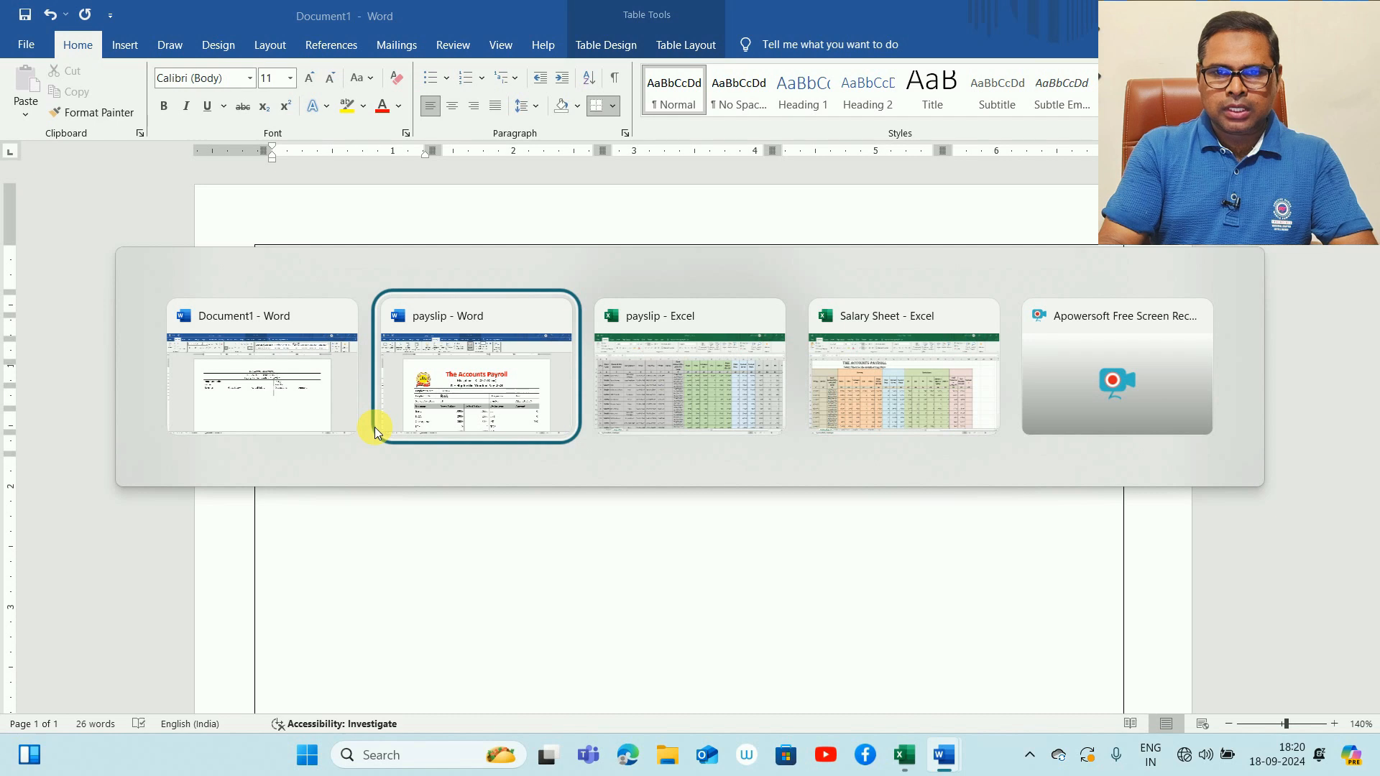
key("alt+Tab")
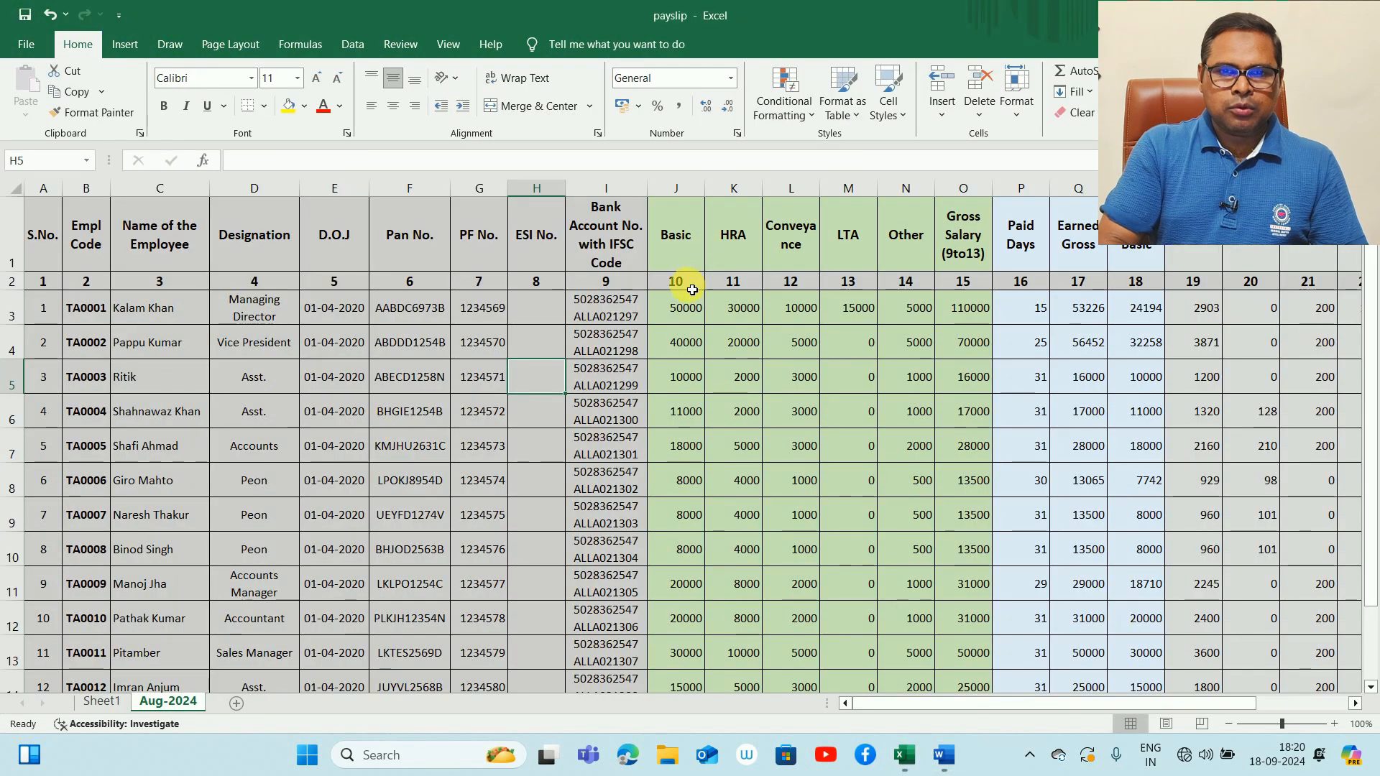
left_click(688, 308)
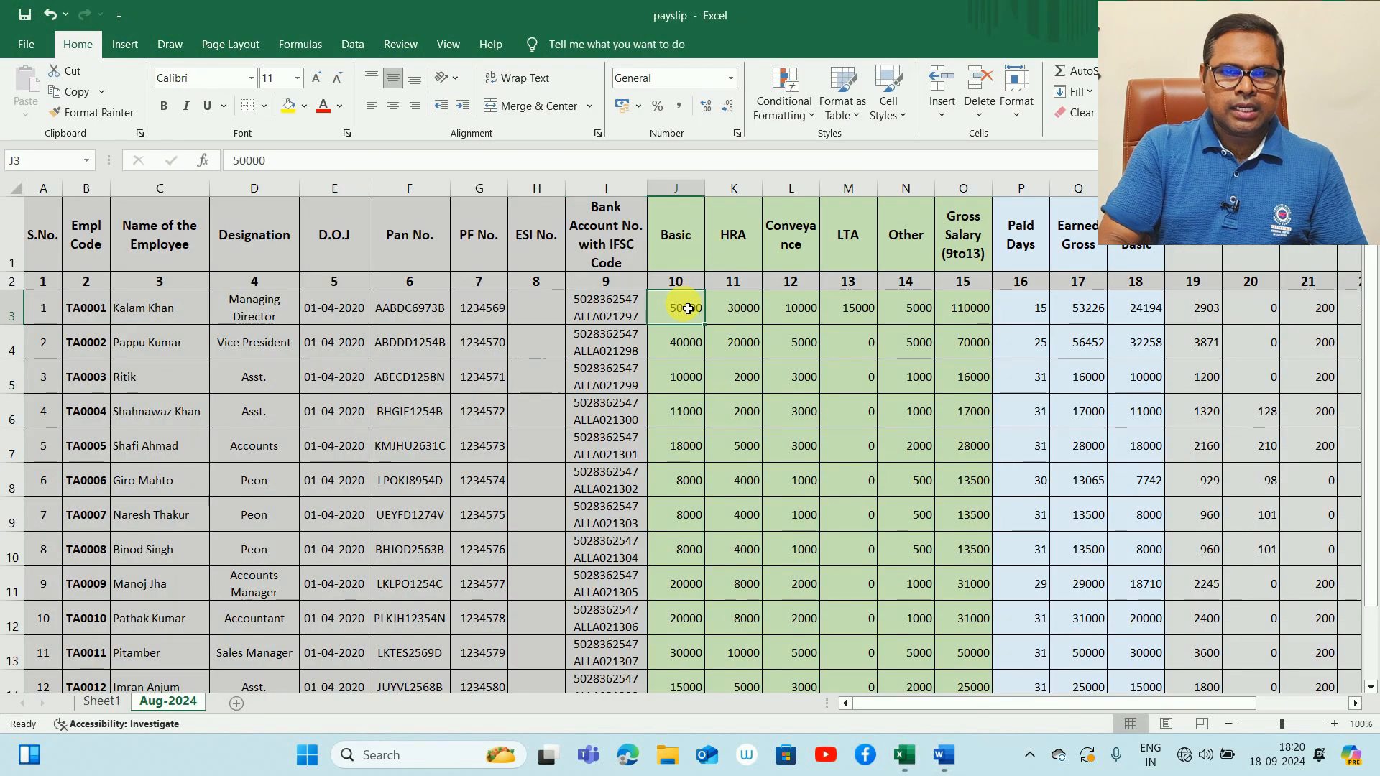
left_click(690, 254)
key("Right")
key("Right")
key("Right")
key("Right")
key("Right")
key("Right")
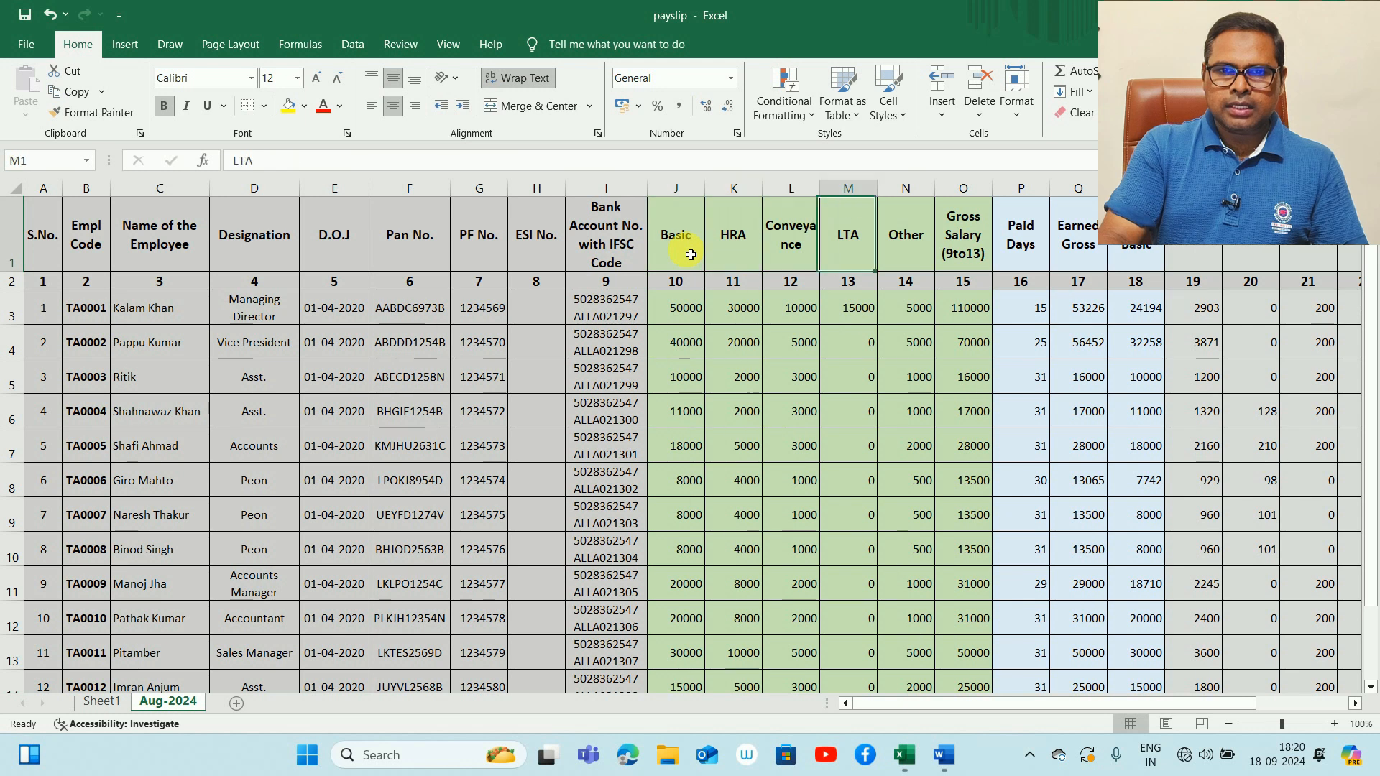
key("Left")
key("Left")
key("Left")
key("Left")
key("Left")
key("Left")
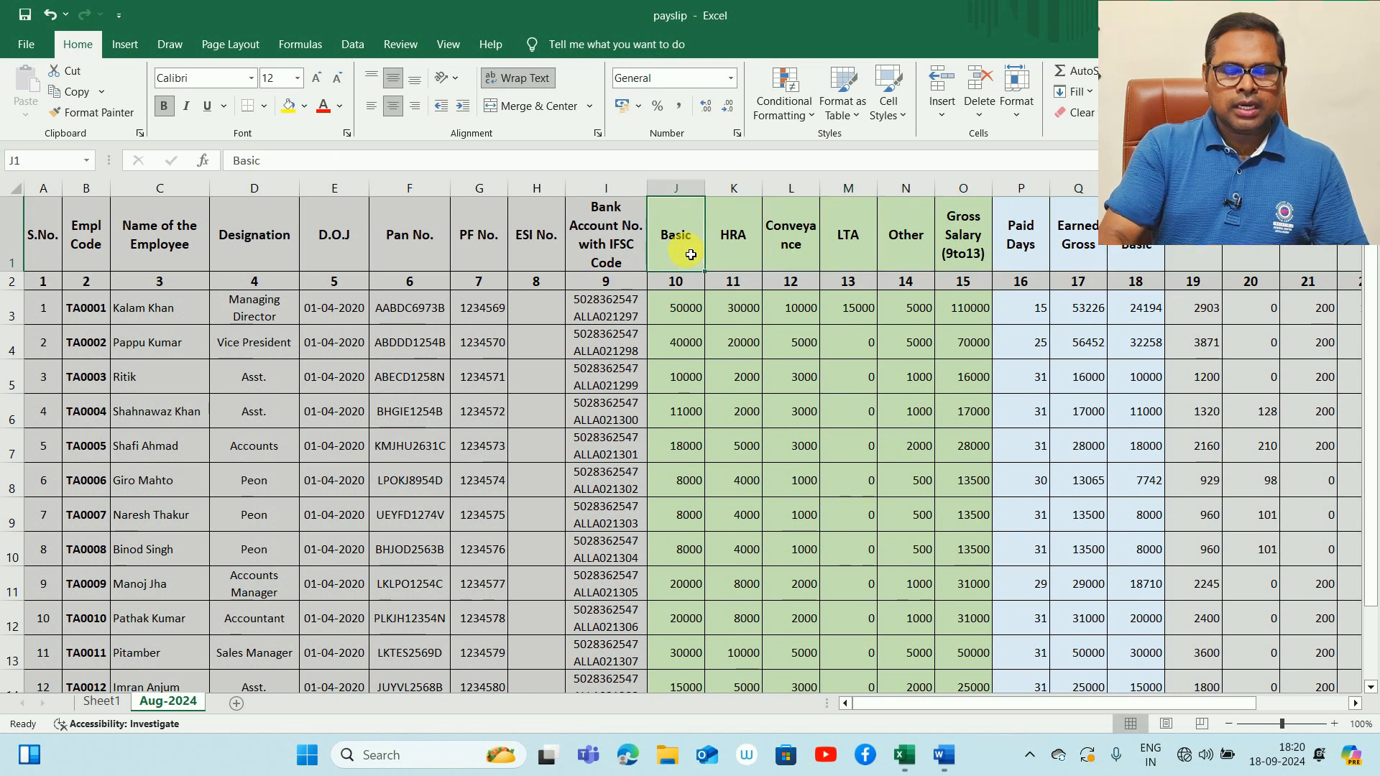
Return to the Word payslip, enter Basic and HRA in the rows under Earnings, and add a new row below
key("alt+Tab")
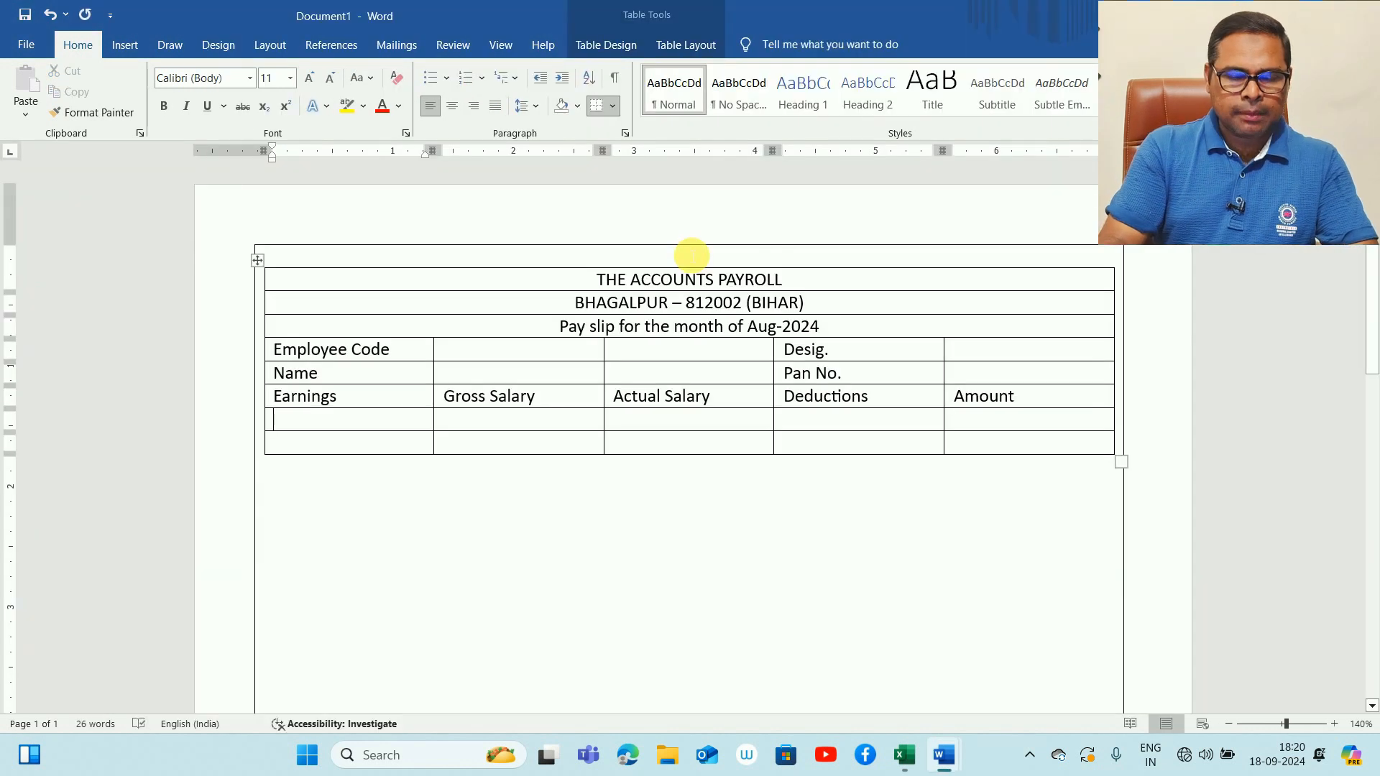
type("Basic")
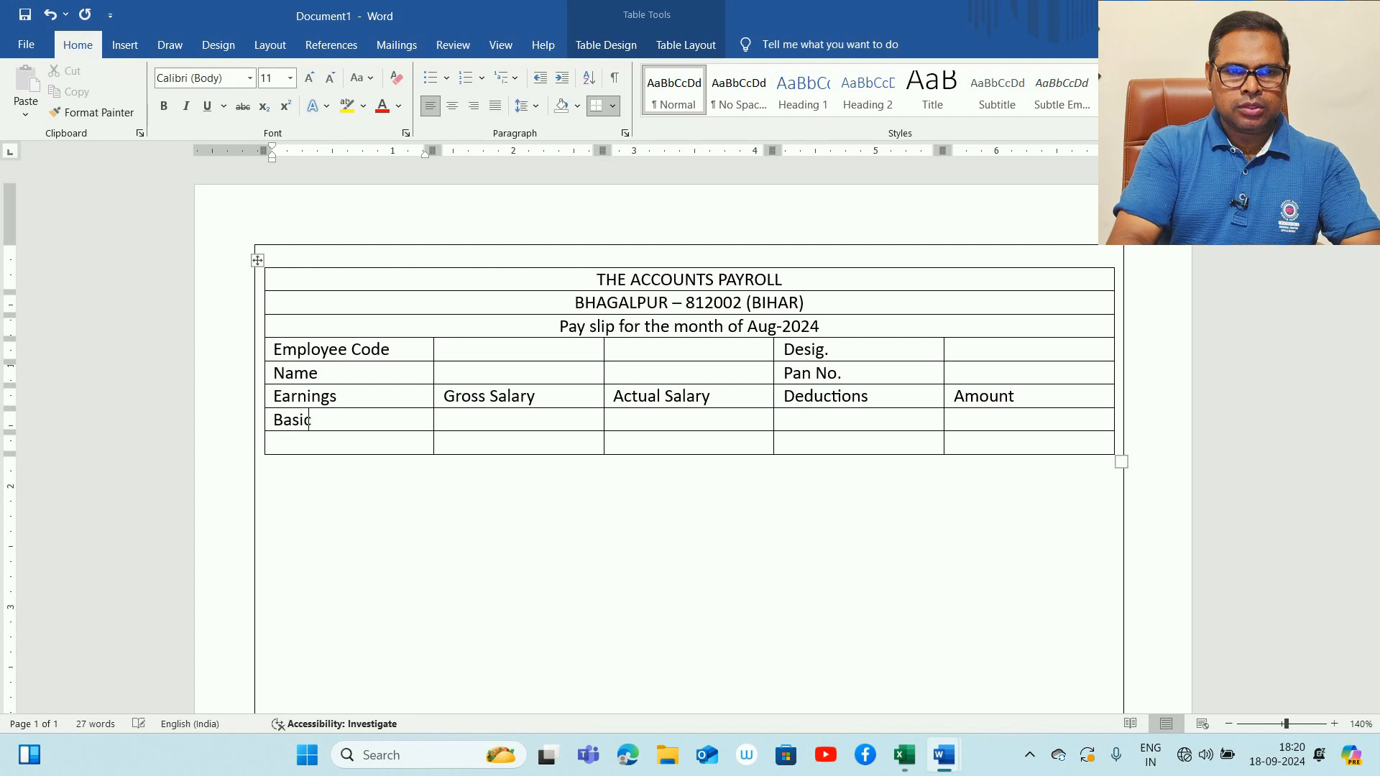
type("HRA")
key("Tab")
key("Tab")
key("Tab")
key("Tab")
key("Tab")
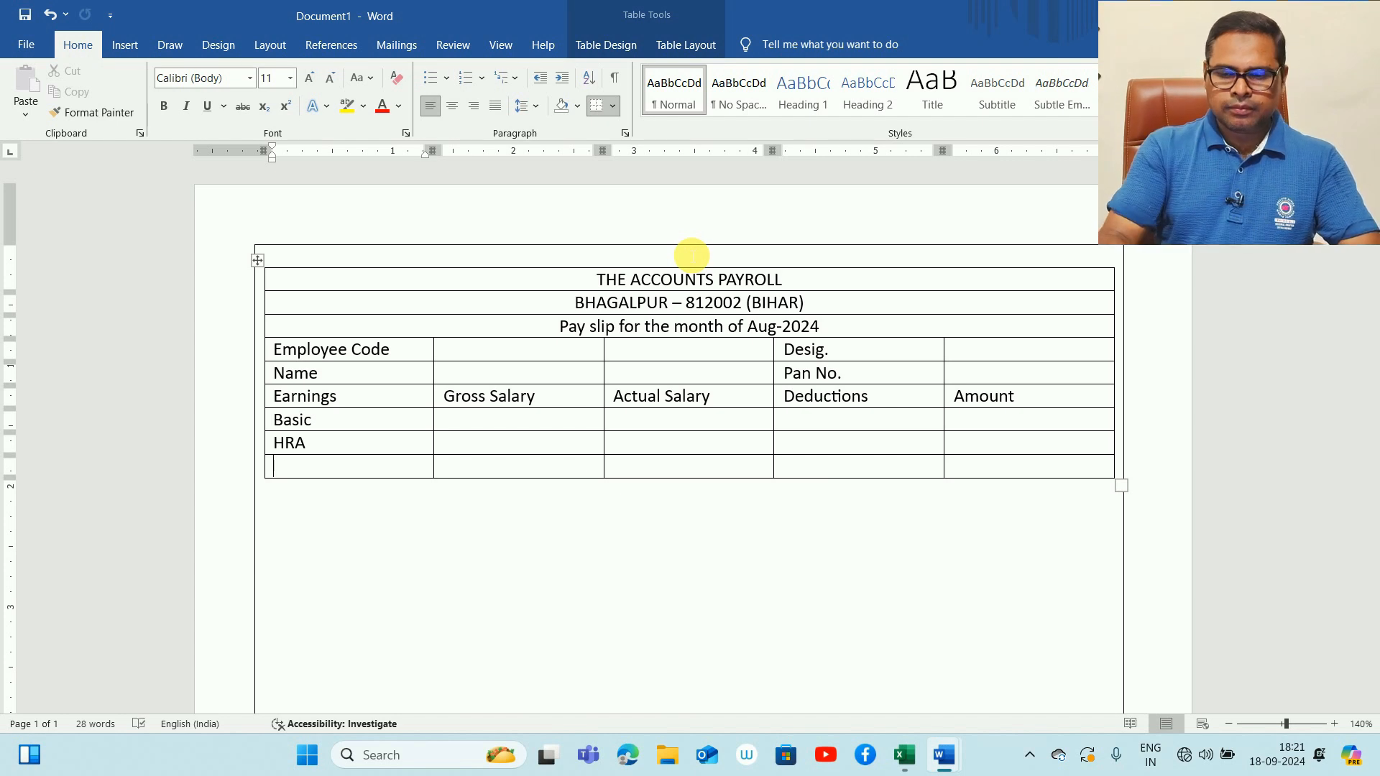
Enter Conv. and LTA in the Earnings column below HRA, adding a new table row after each
type("Conv.")
key("Tab")
key("Tab")
key("Tab")
key("Tab")
key("Tab")
type("LTA")
key("Tab")
key("Tab")
key("Tab")
key("Tab")
key("Tab")
Enter Others below LTA, then add a final row labelled Total in the Earnings column
type("Others")
key("Tab")
key("Tab")
key("Tab")
key("Tab")
key("Tab")
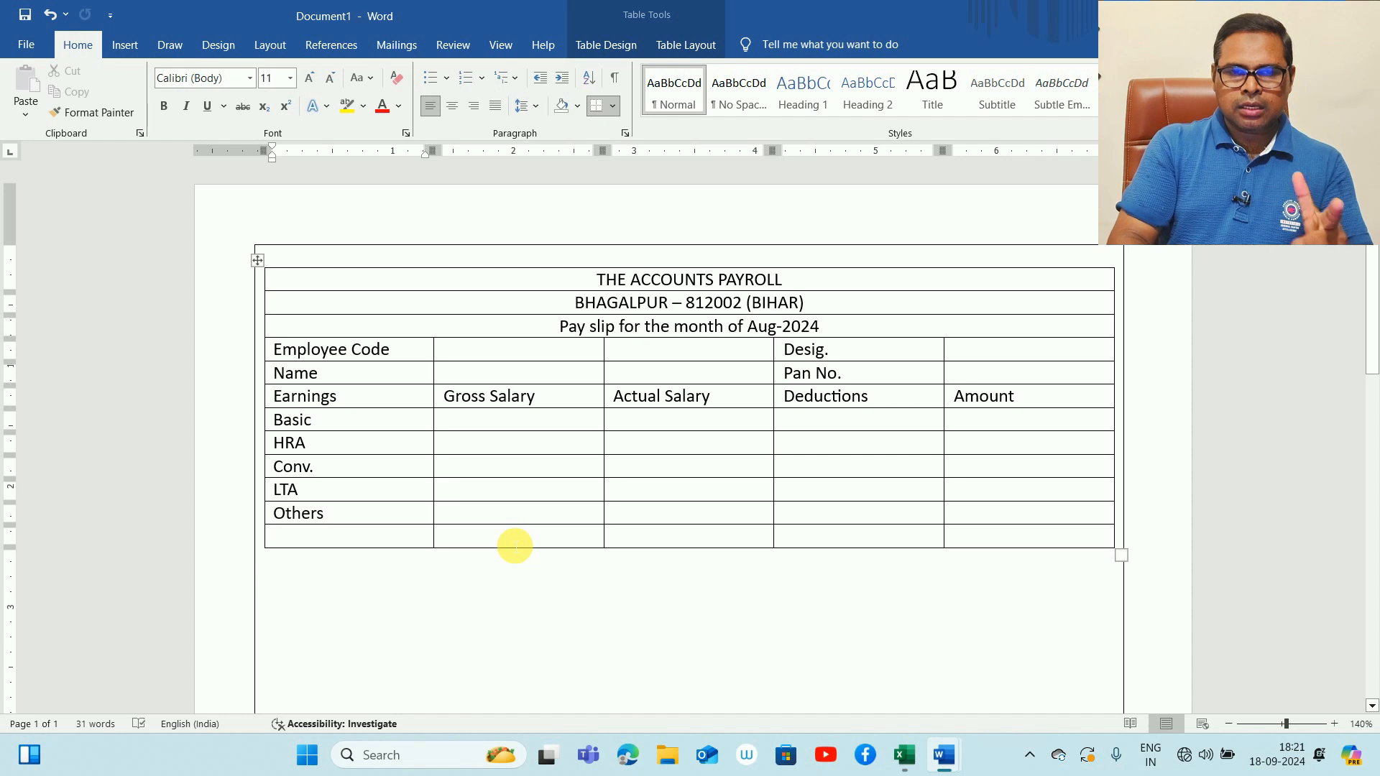
type("Total")
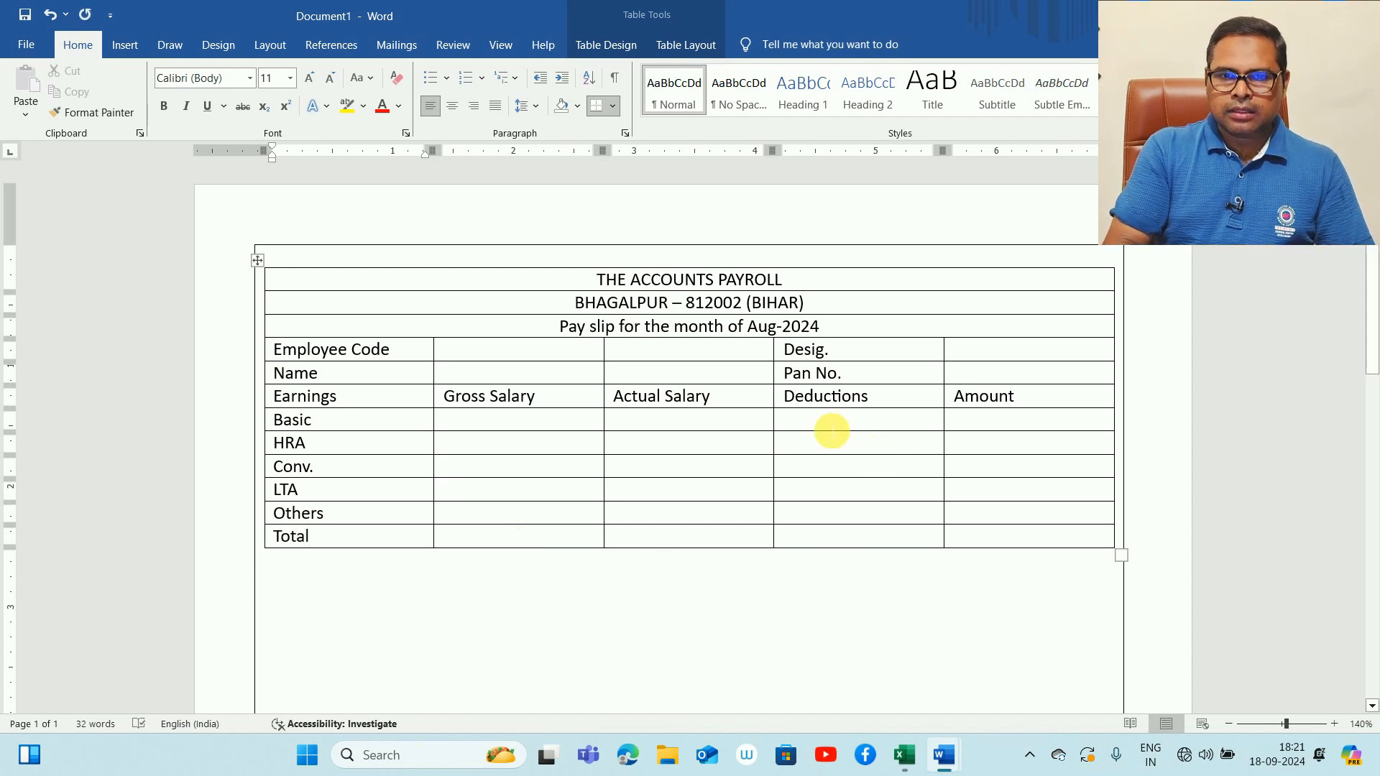
Place the cursor in the first cell under Deductions, then review the deduction headings on the Excel Aug-2024 sheet
left_click(832, 427)
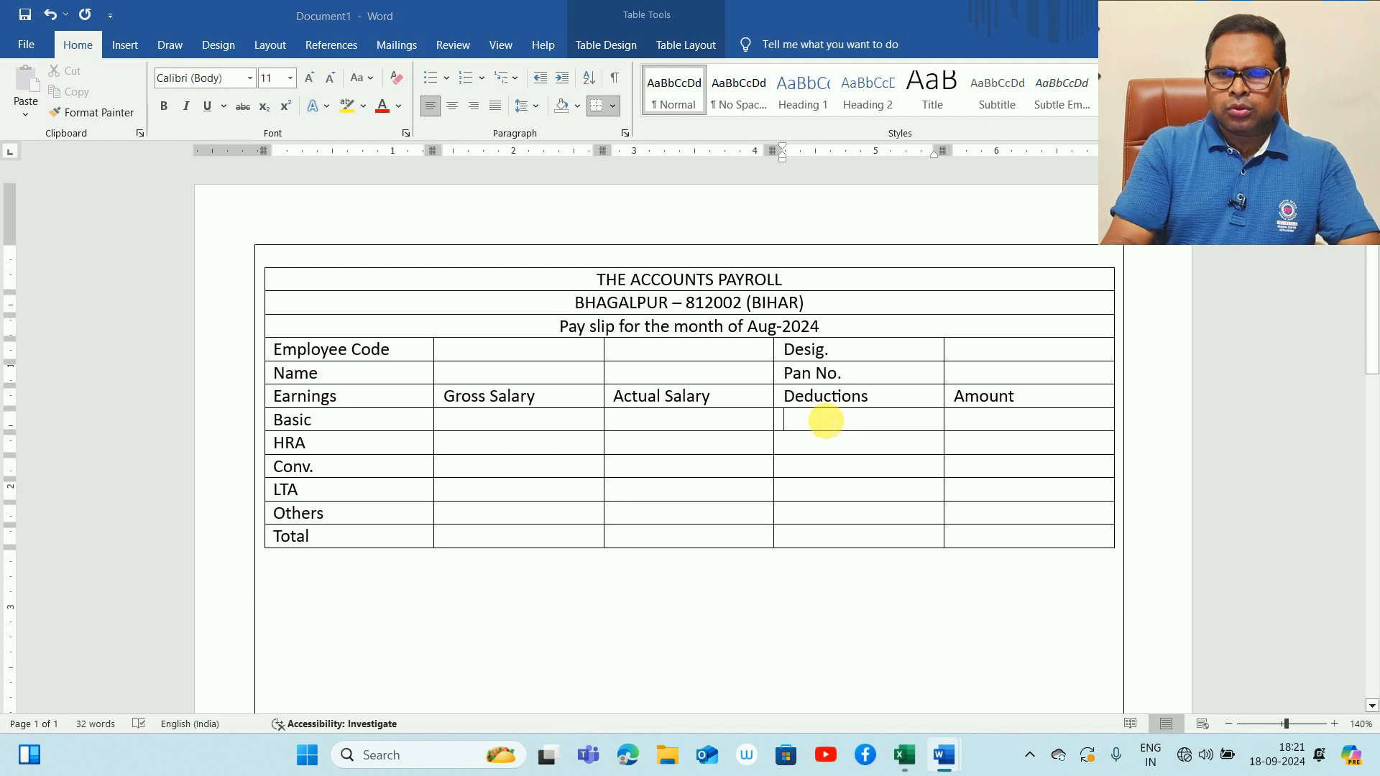
key("alt+Tab")
key("Right")
key("Right")
key("Right")
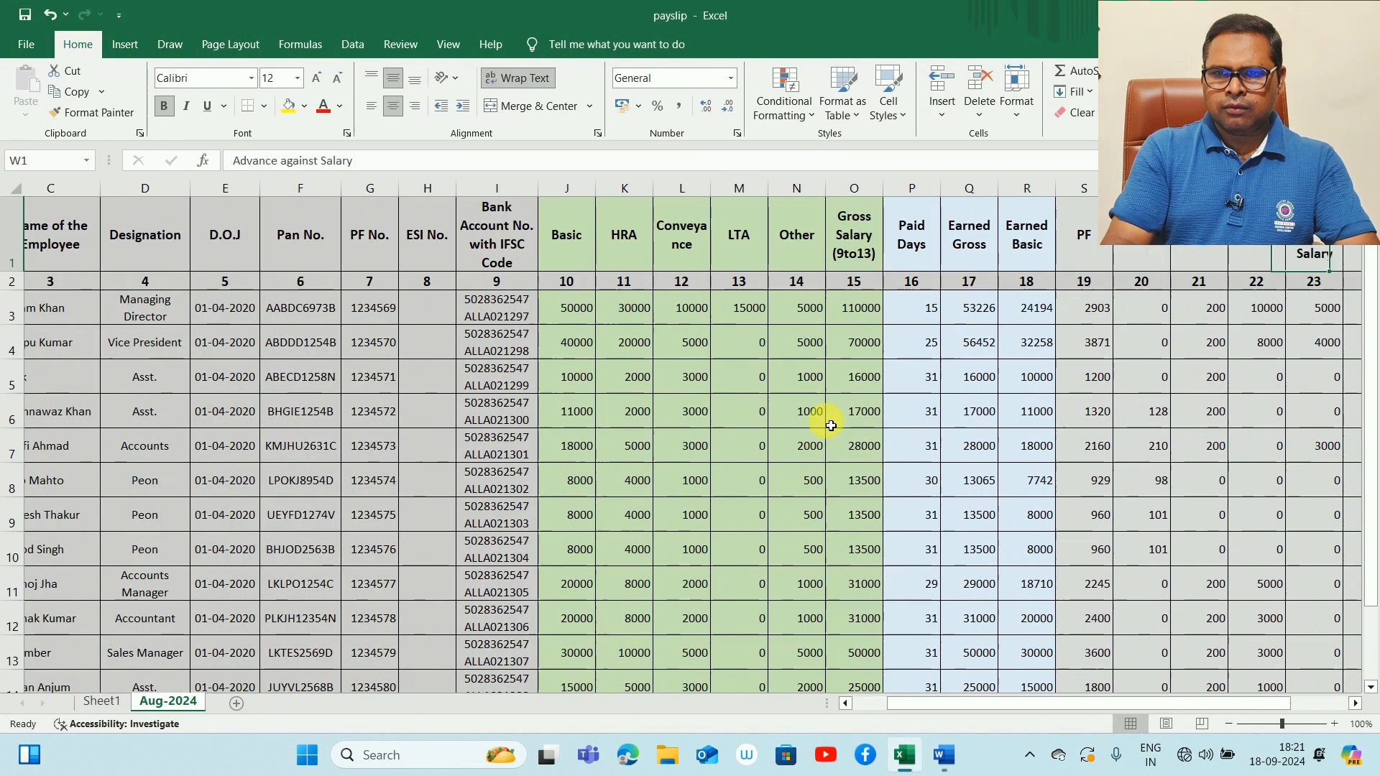
key("Left")
key("Left")
key("Left")
key("Left")
key("Down")
key("Up")
key("Right")
key("Right")
key("Right")
Return to the Word payslip and list PF, ESI, PT, TDS and Advance in the rows under Deductions
key("alt+Tab")
type("PF ESI PT TDS Advance")
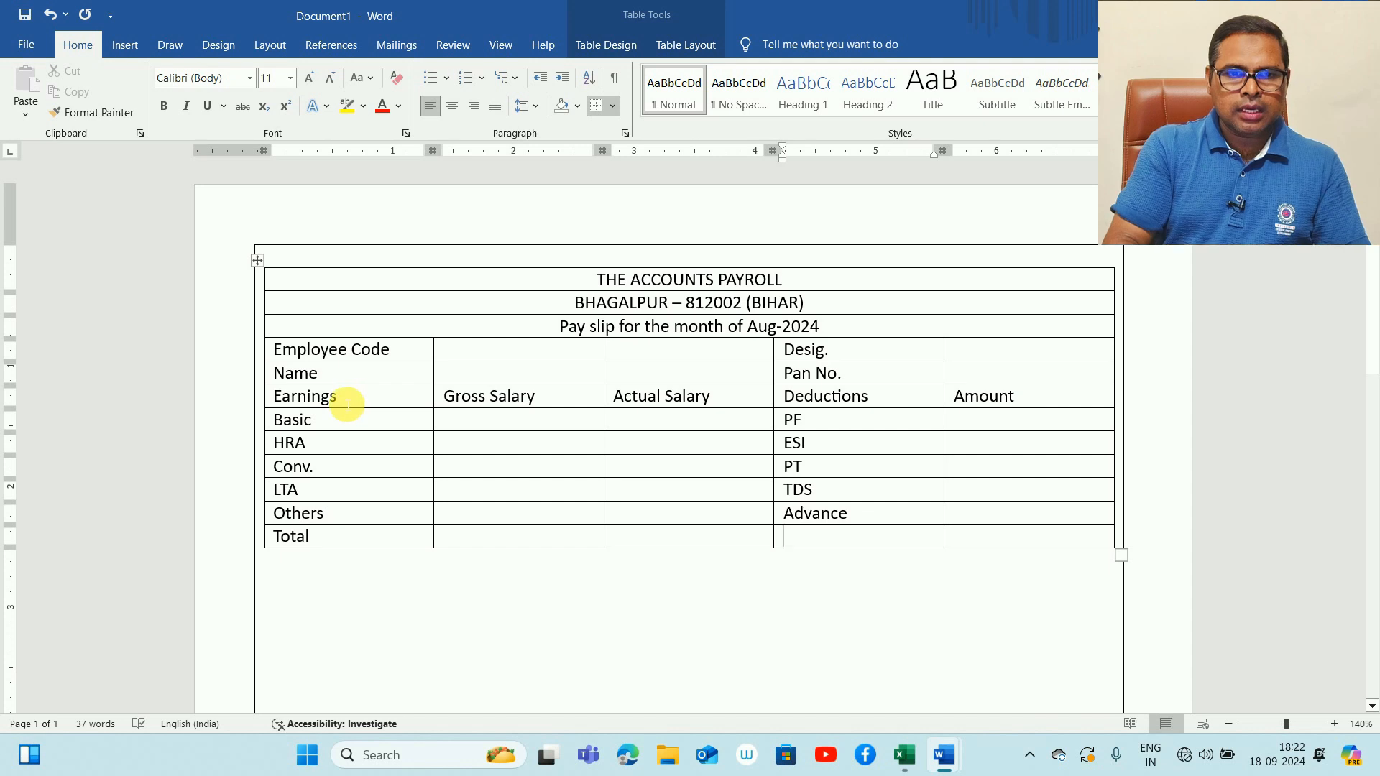
Insert a blank row above the Earnings heading row
left_click(346, 403)
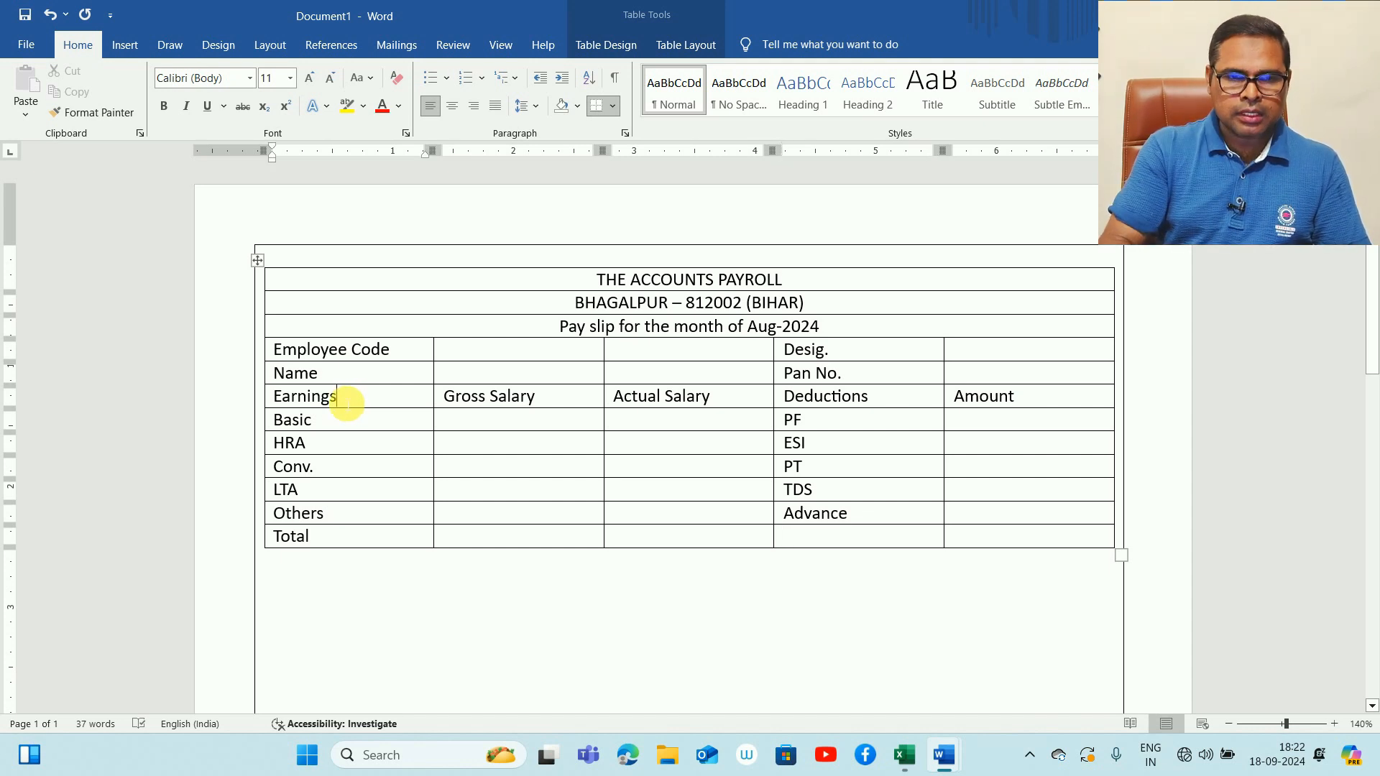
right_click(346, 403)
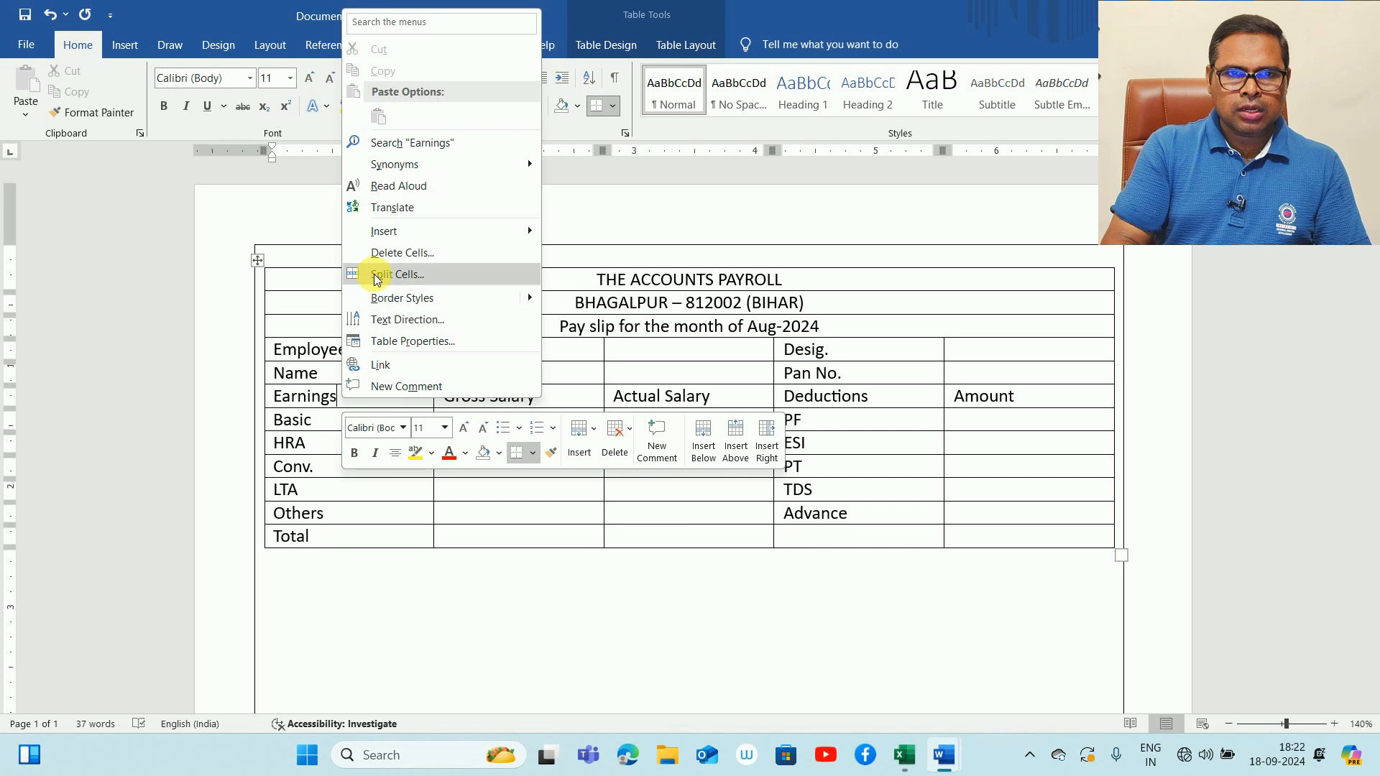
mouse_move(395, 235)
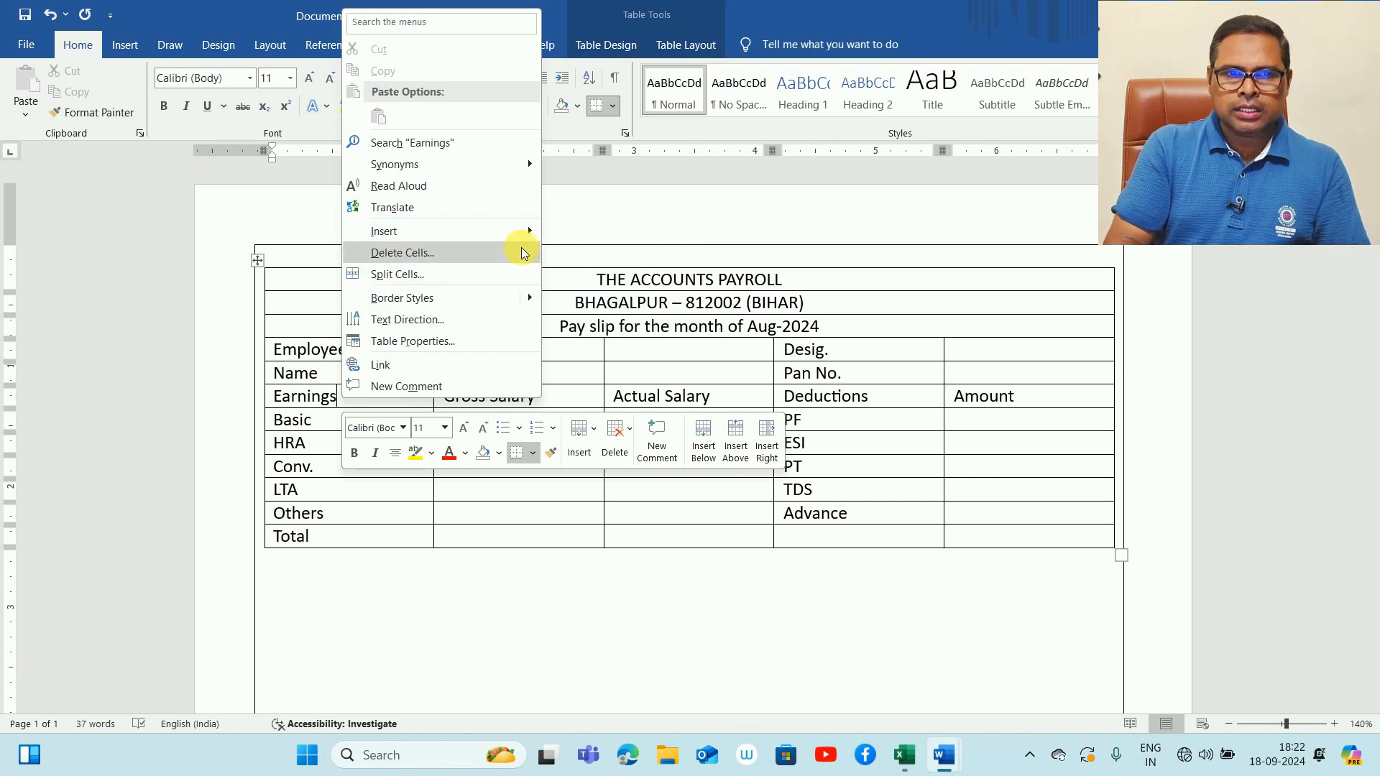
mouse_move(511, 233)
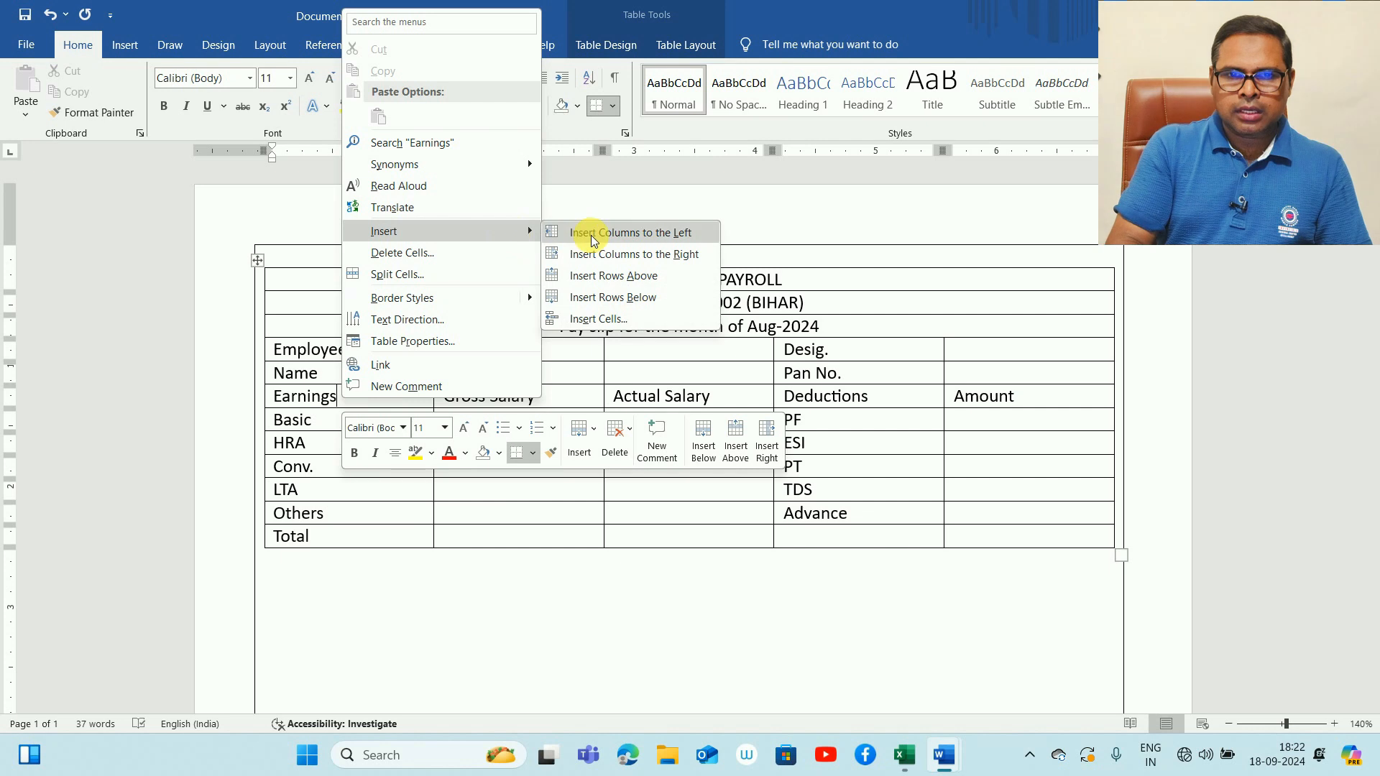
left_click(611, 275)
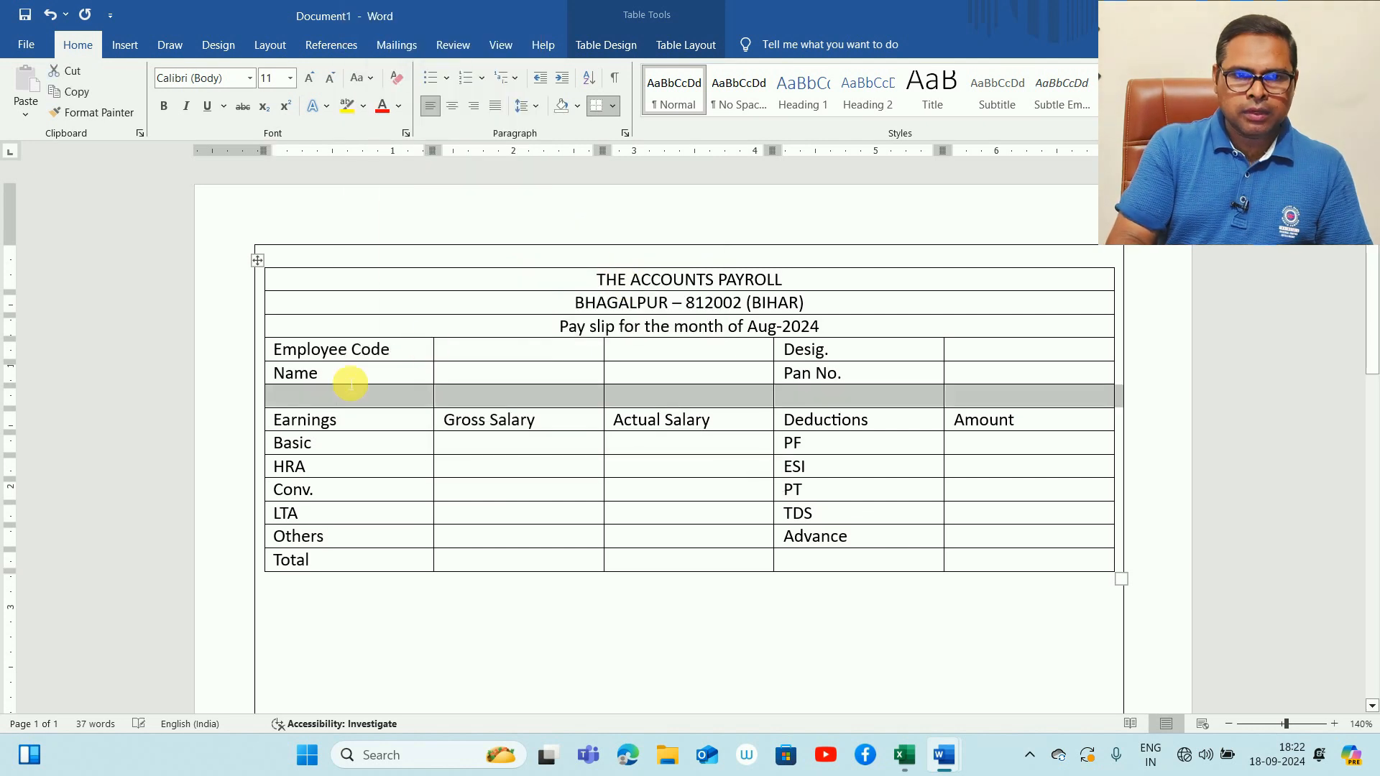
Label the blank row's first cell No. of Paid Days and merge its remaining four cells into one
left_click(295, 400)
type("NO")
key("BackSpace")
type("o")
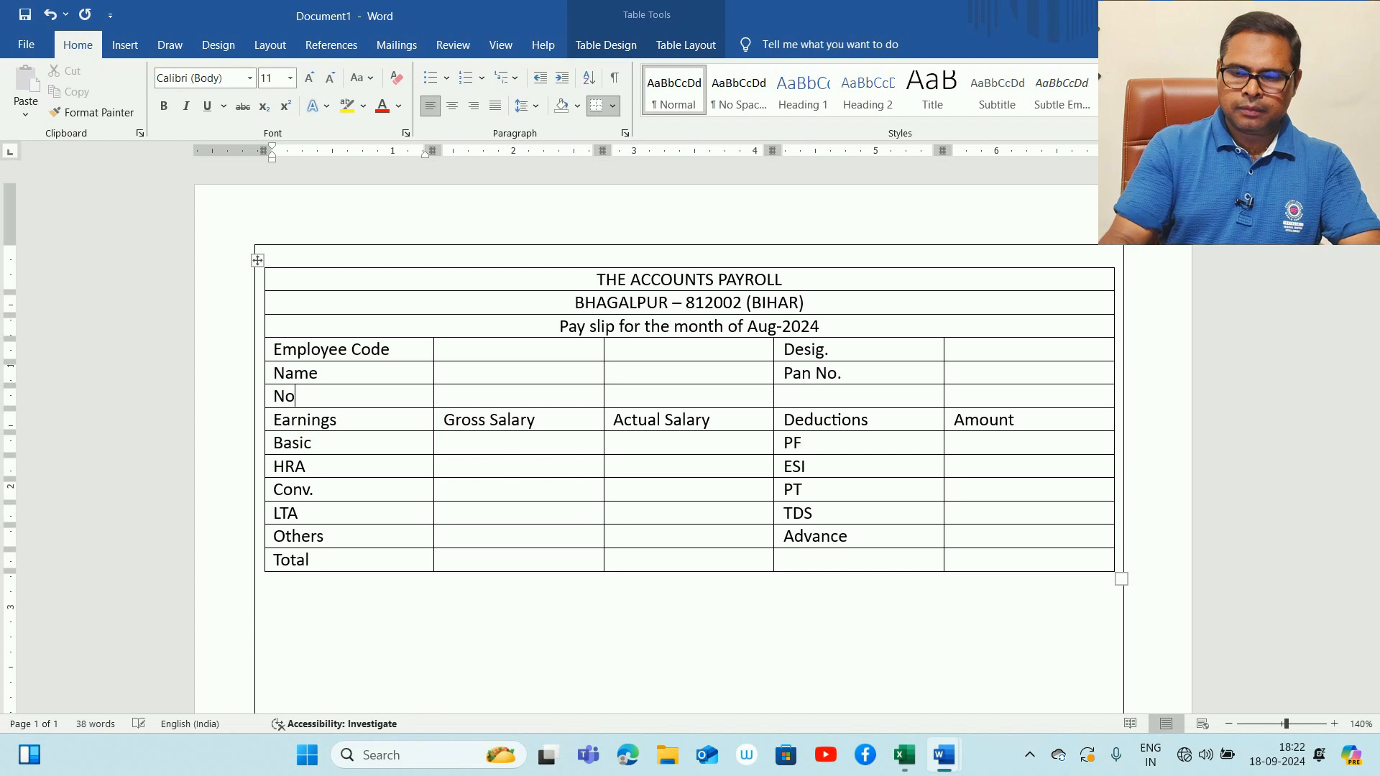
type(". of Payid Days")
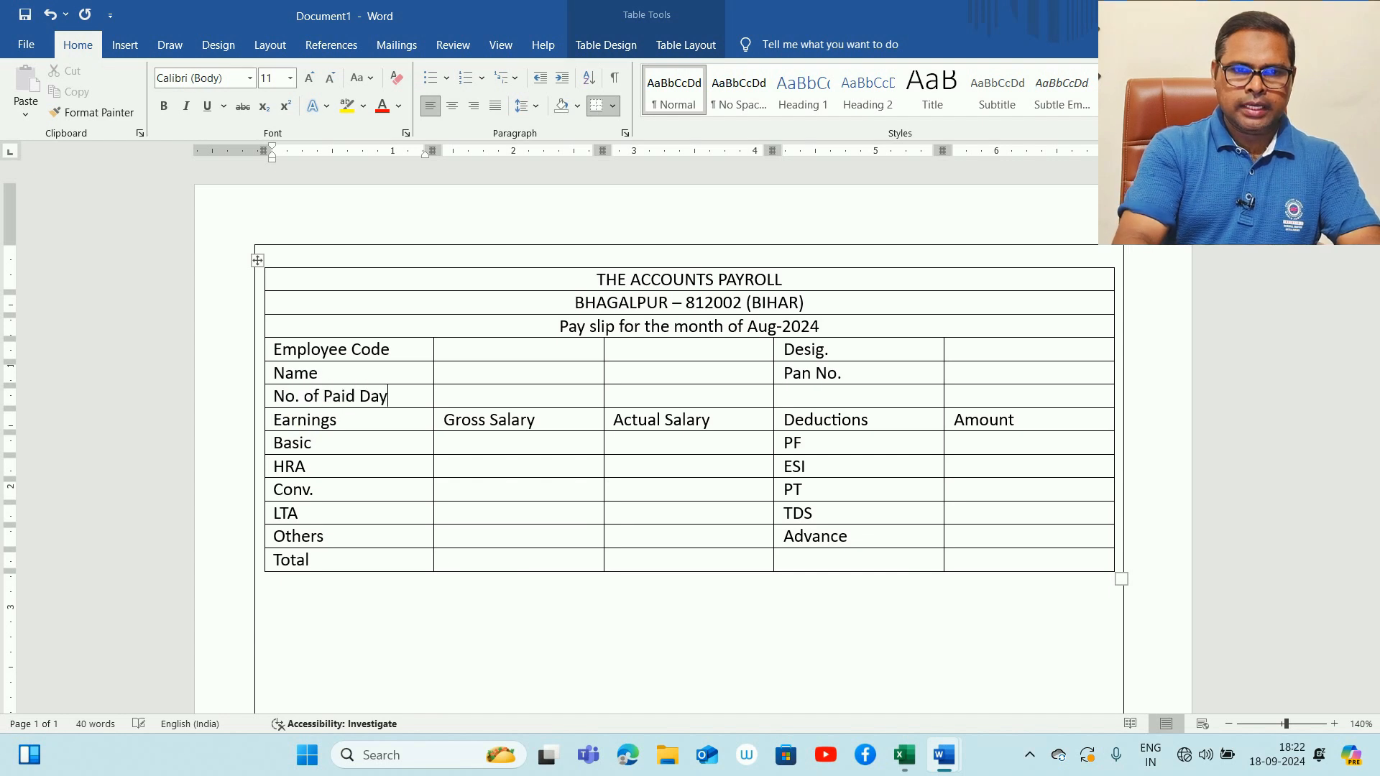
key("Tab")
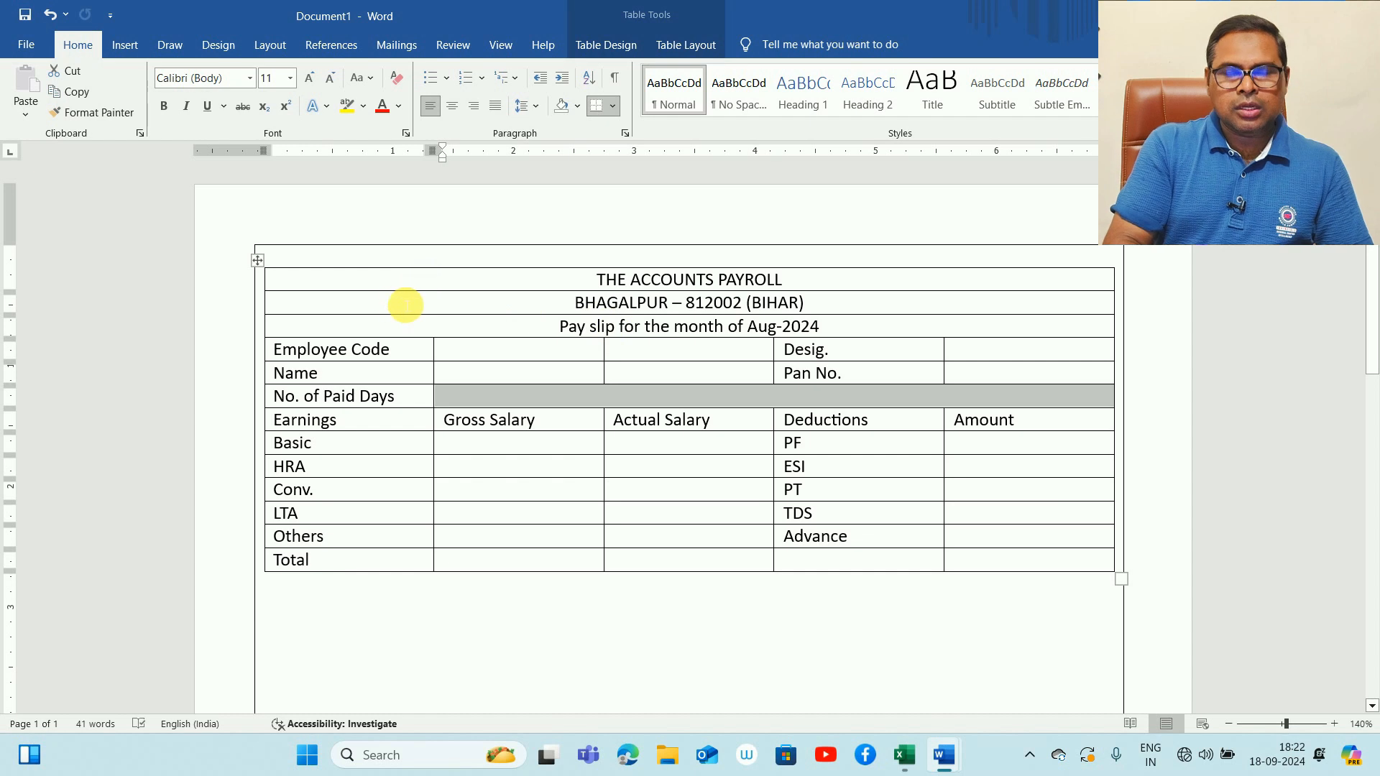
Remove all borders from the three centred heading rows of the inner payslip table
left_click_drag(417, 280, 690, 327)
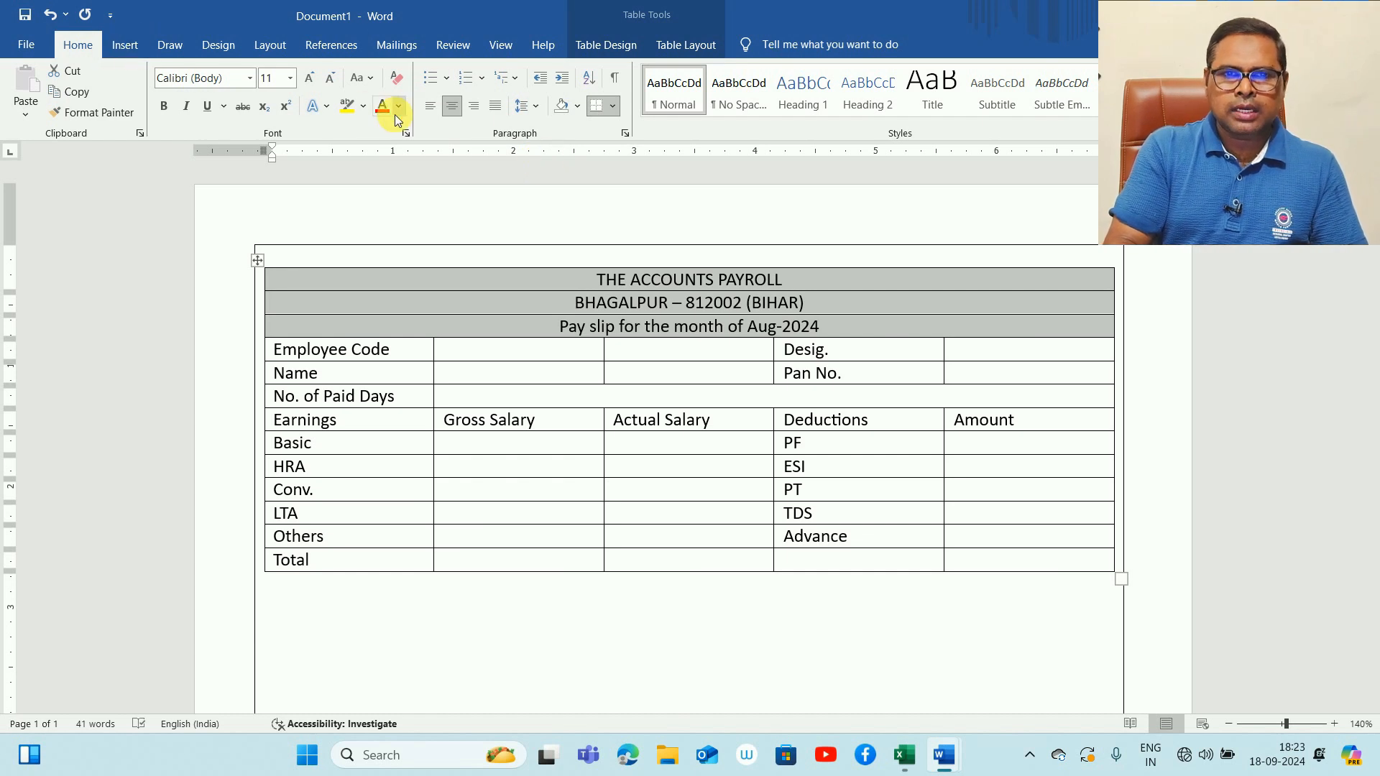
left_click(575, 114)
left_click(614, 108)
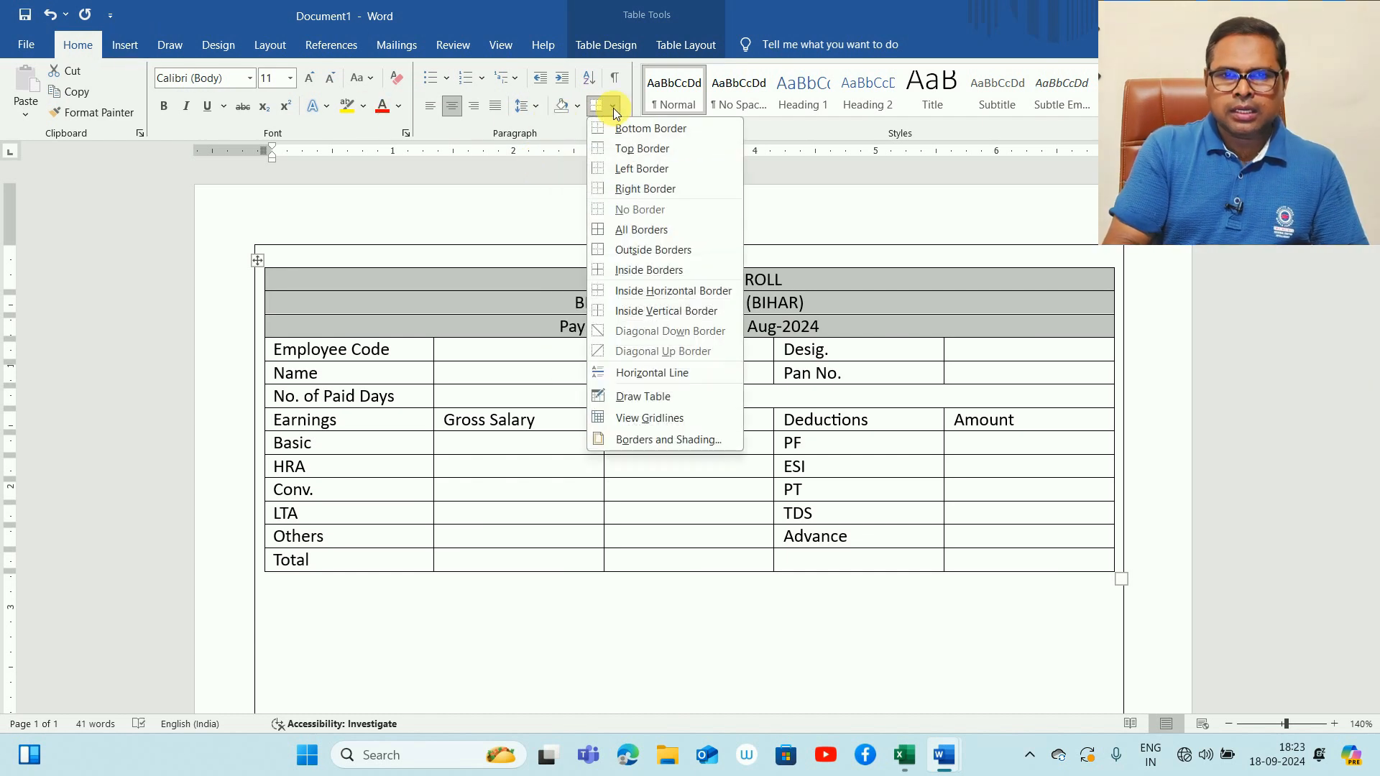
left_click(656, 212)
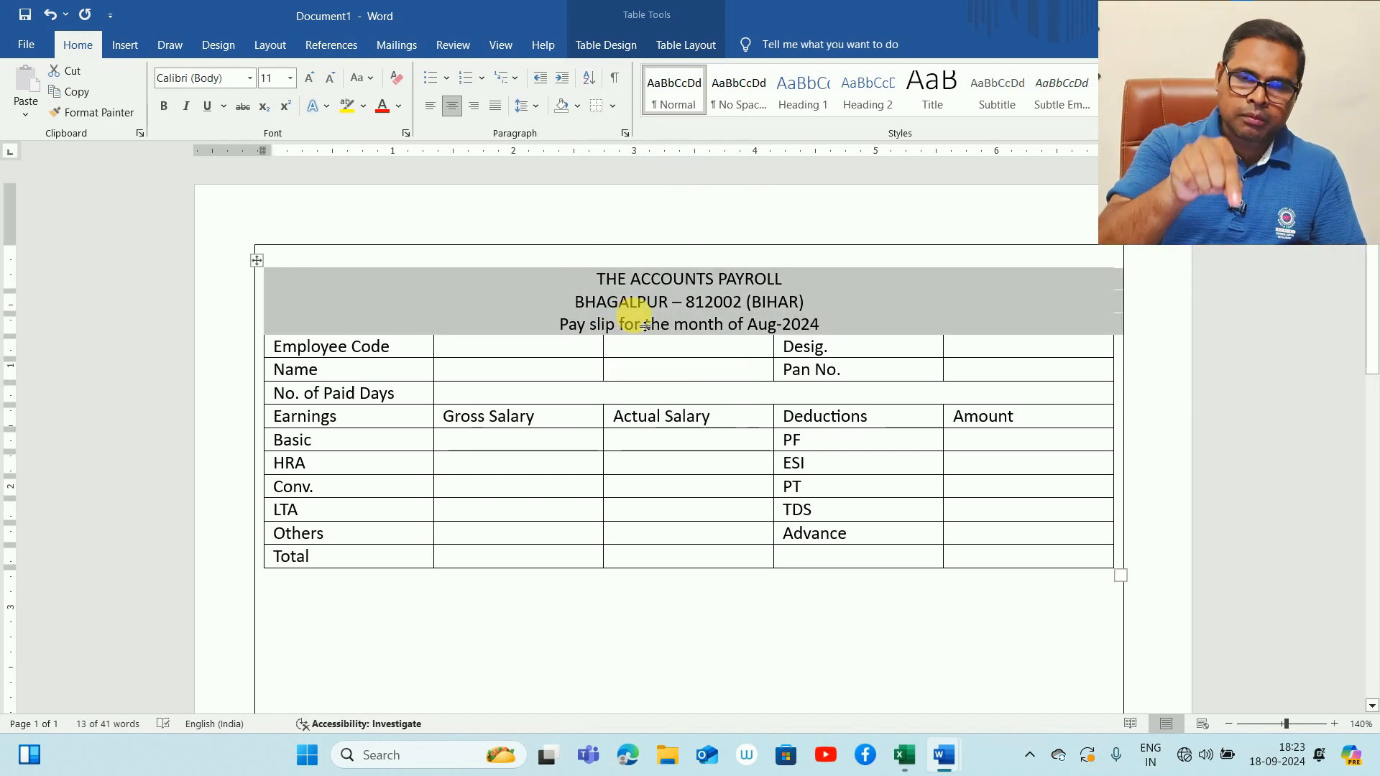
Apply All Borders to the payslip rows from Employee Code down to Total
left_click(571, 352)
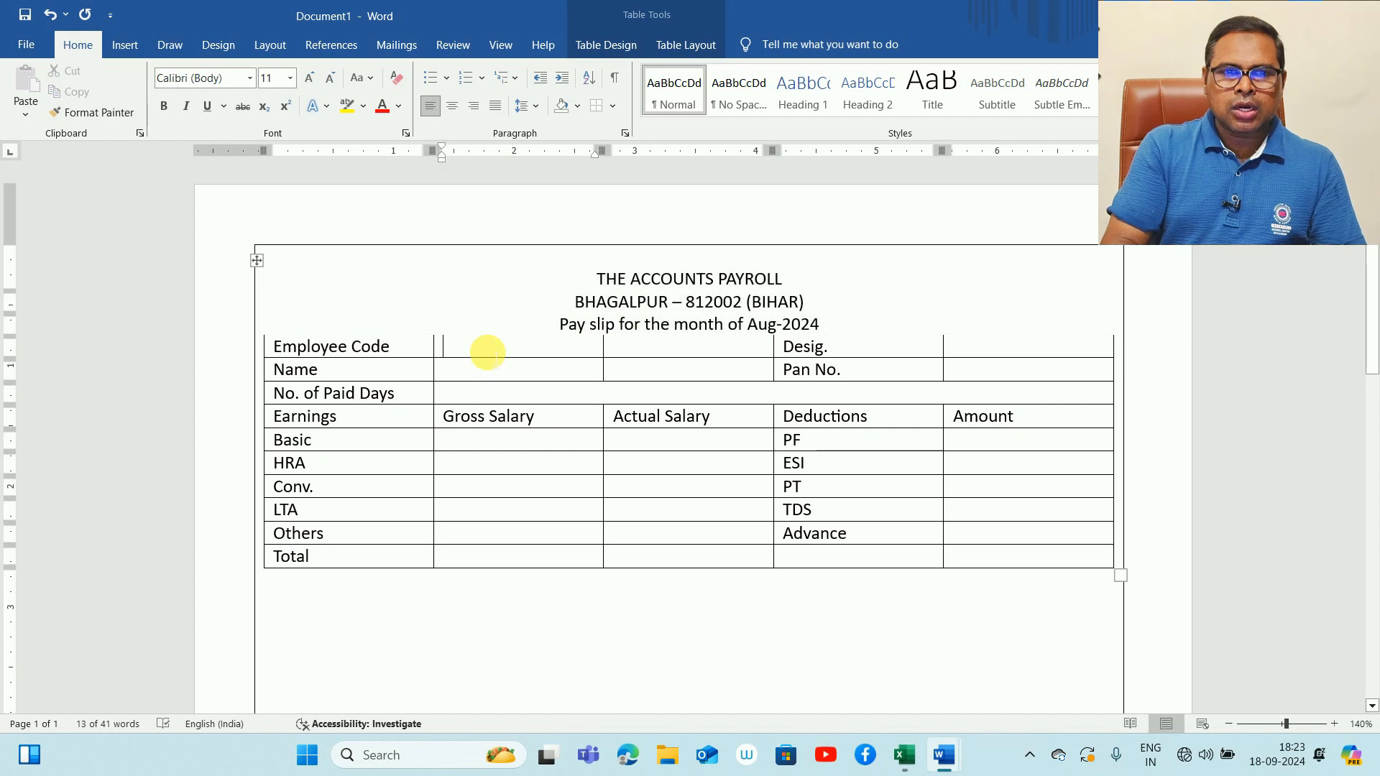
left_click_drag(295, 348, 996, 552)
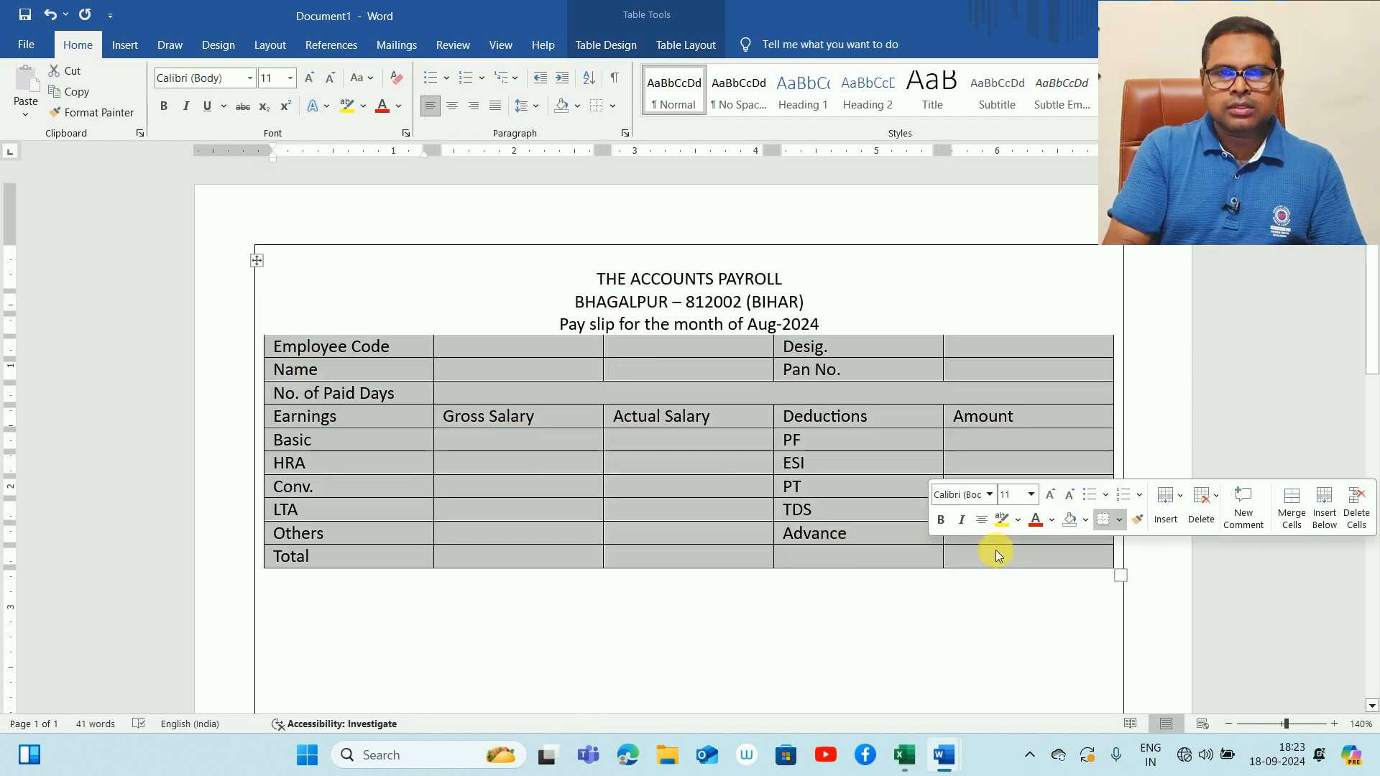
left_click(612, 106)
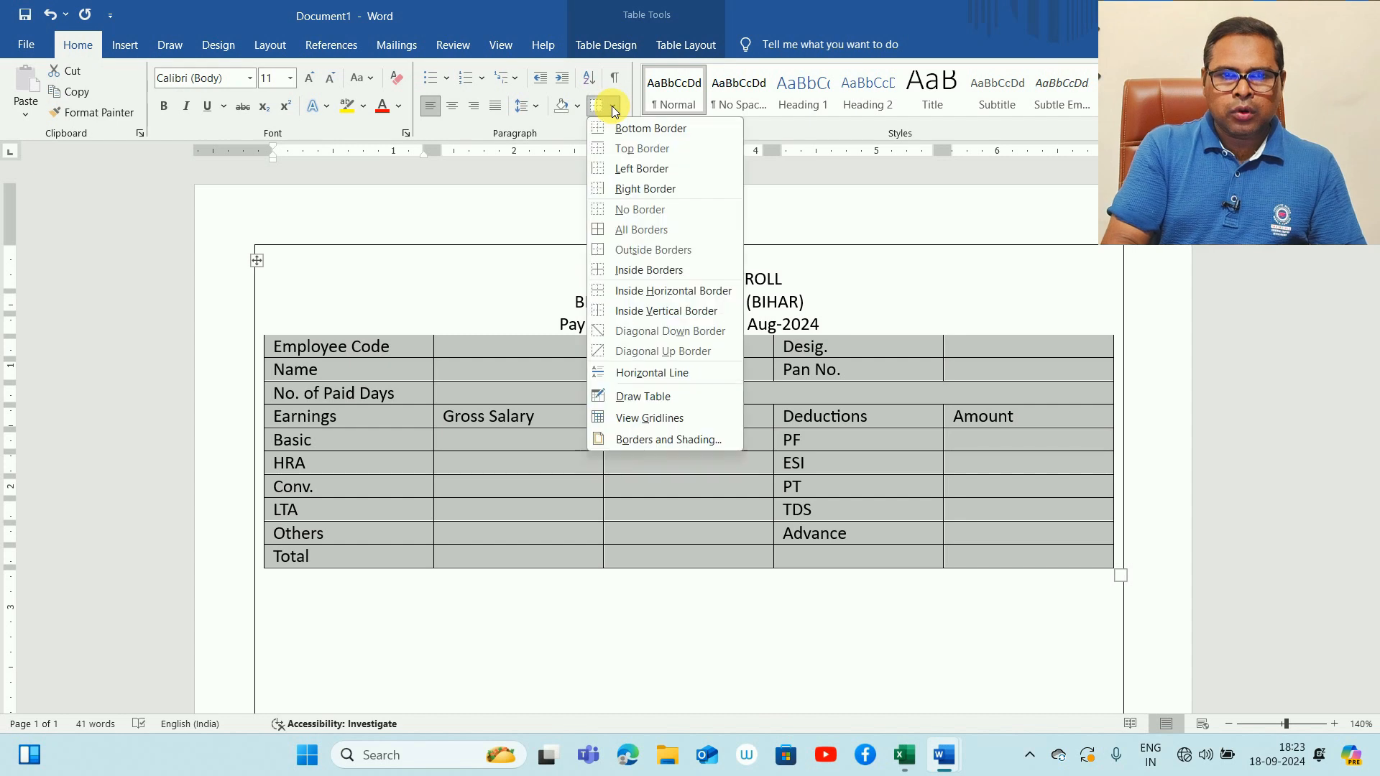
left_click(641, 231)
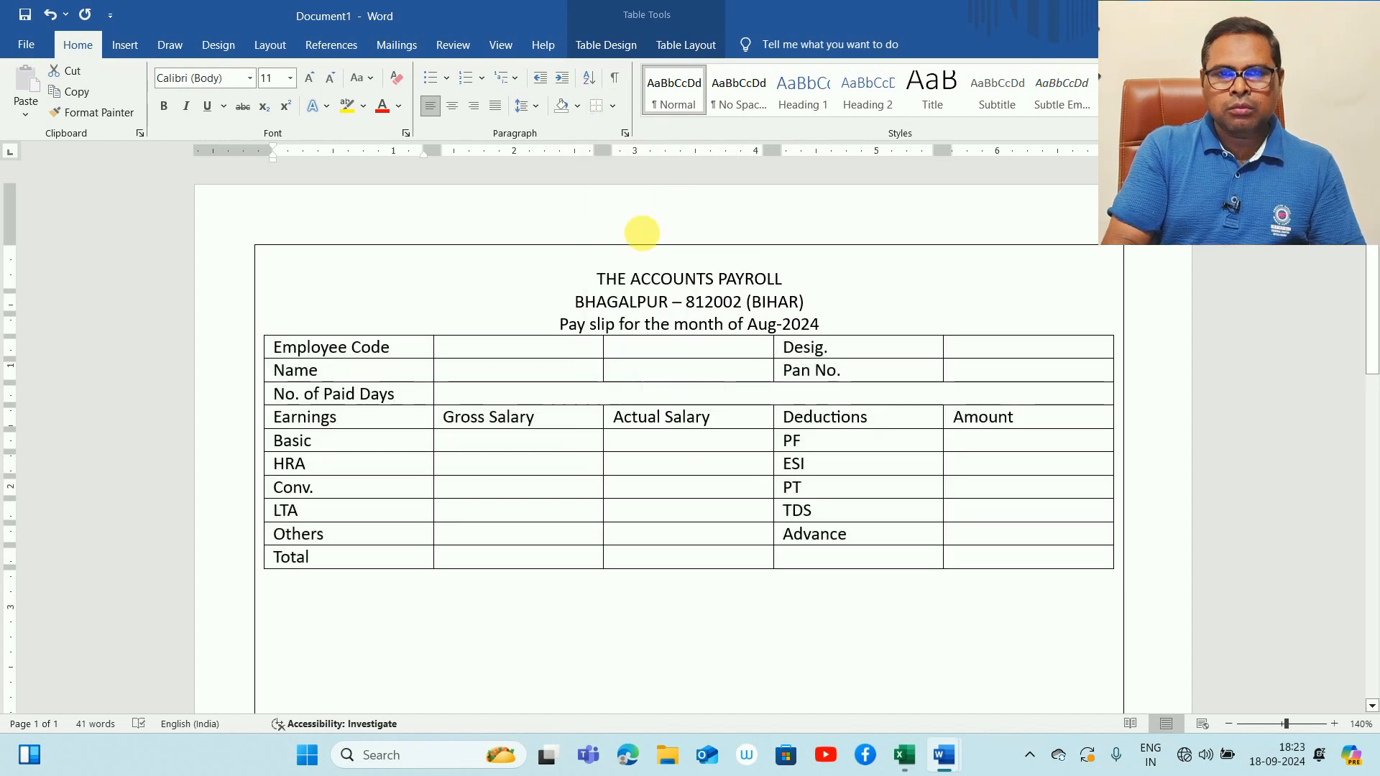
Save the document as THE ACCOUNTS PAYROLL in the OneDrive Documents folder
left_click(667, 285)
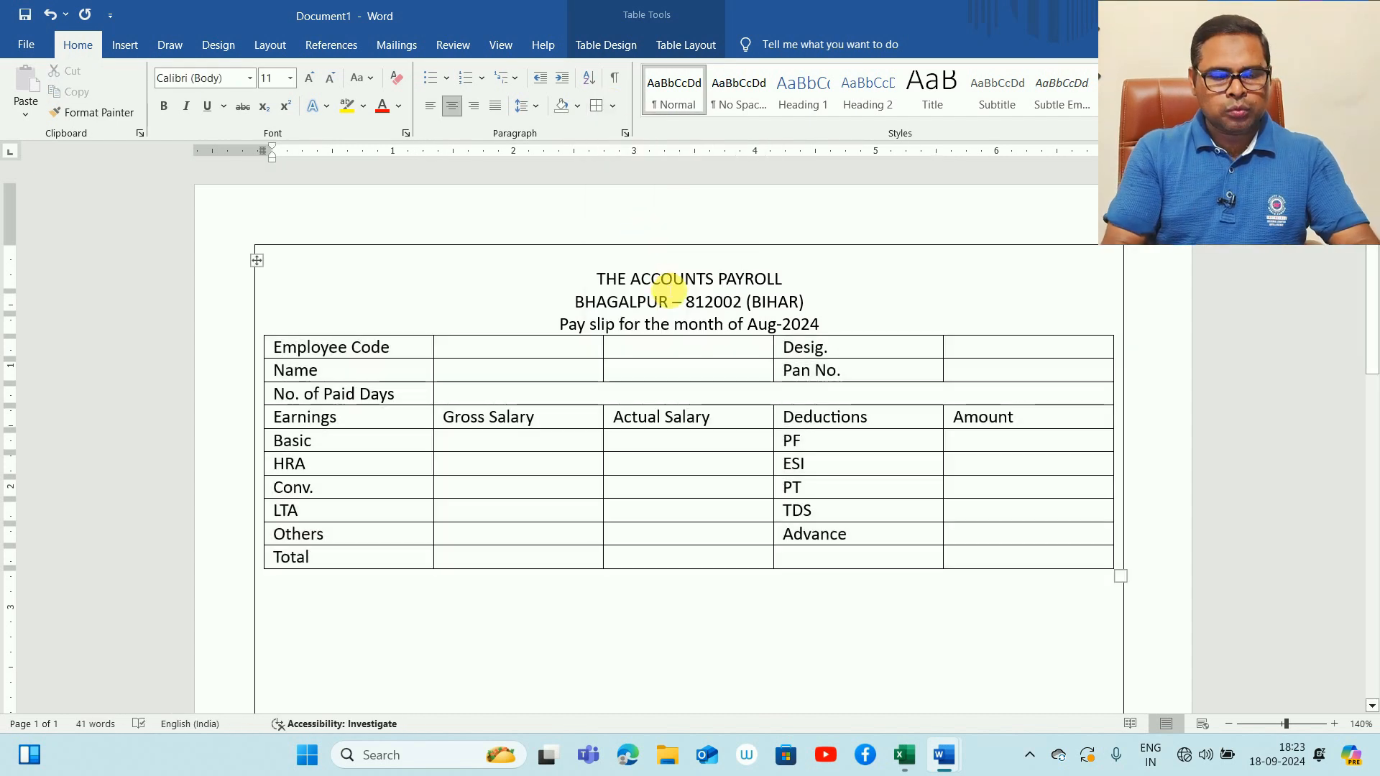
key("ctrl+s")
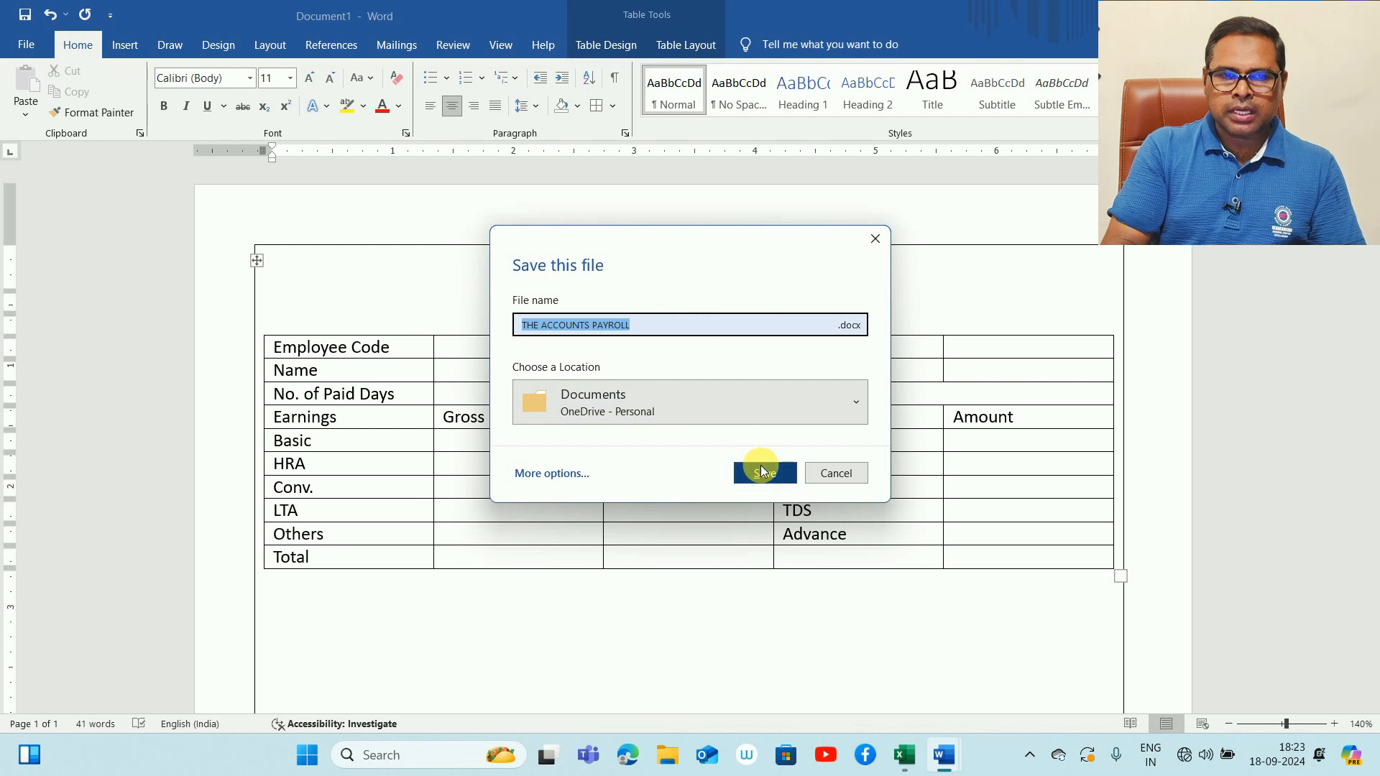
left_click(764, 473)
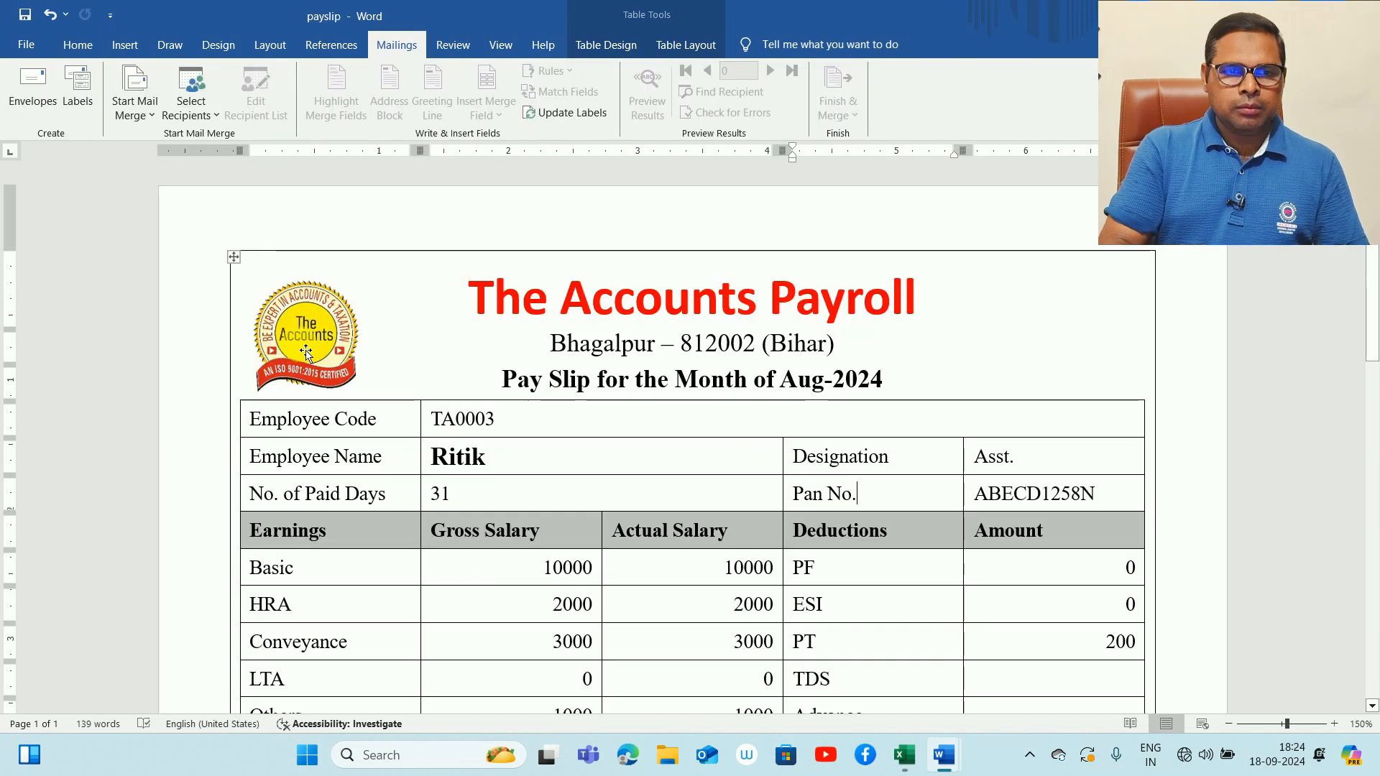
Copy the logo from the finished payslip document into this one and place it, reduced in size, left of the company heading
left_click(305, 351)
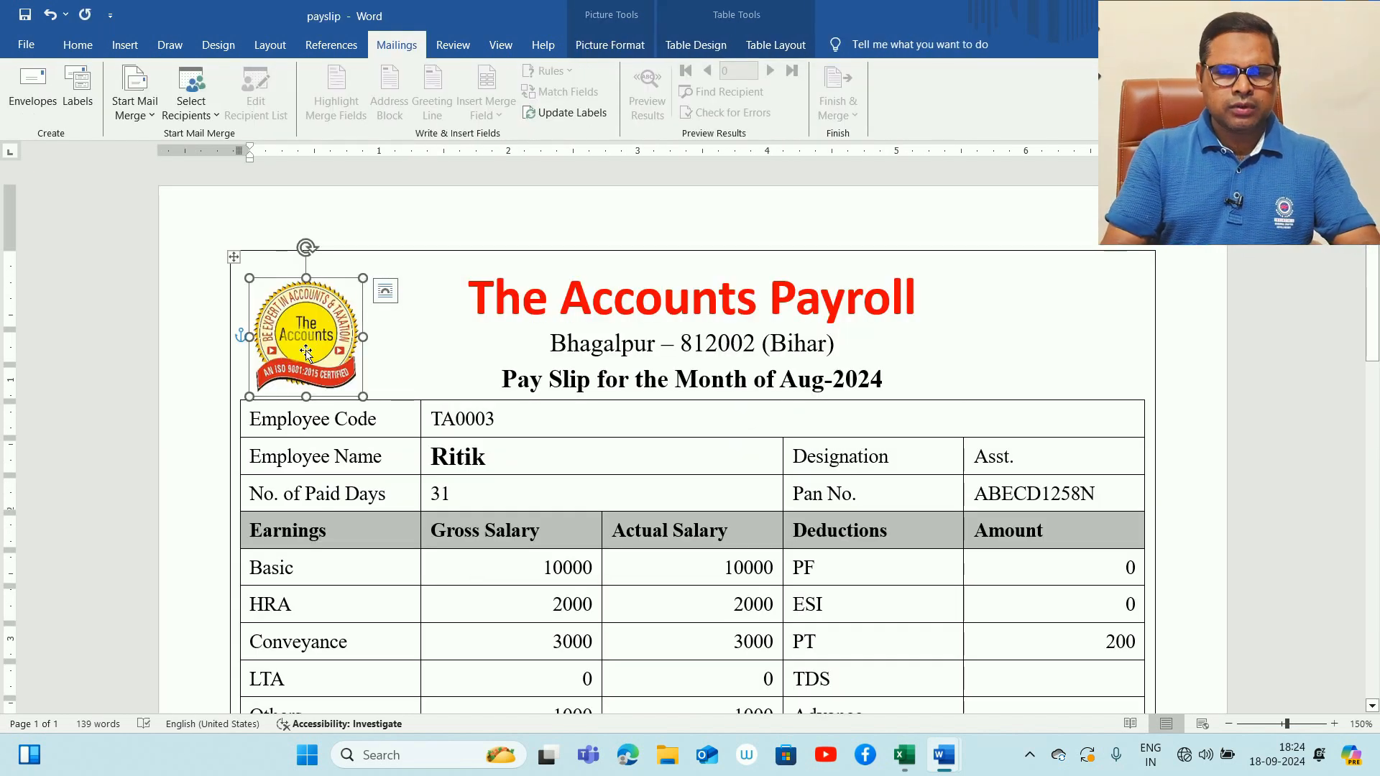
key("alt+Tab")
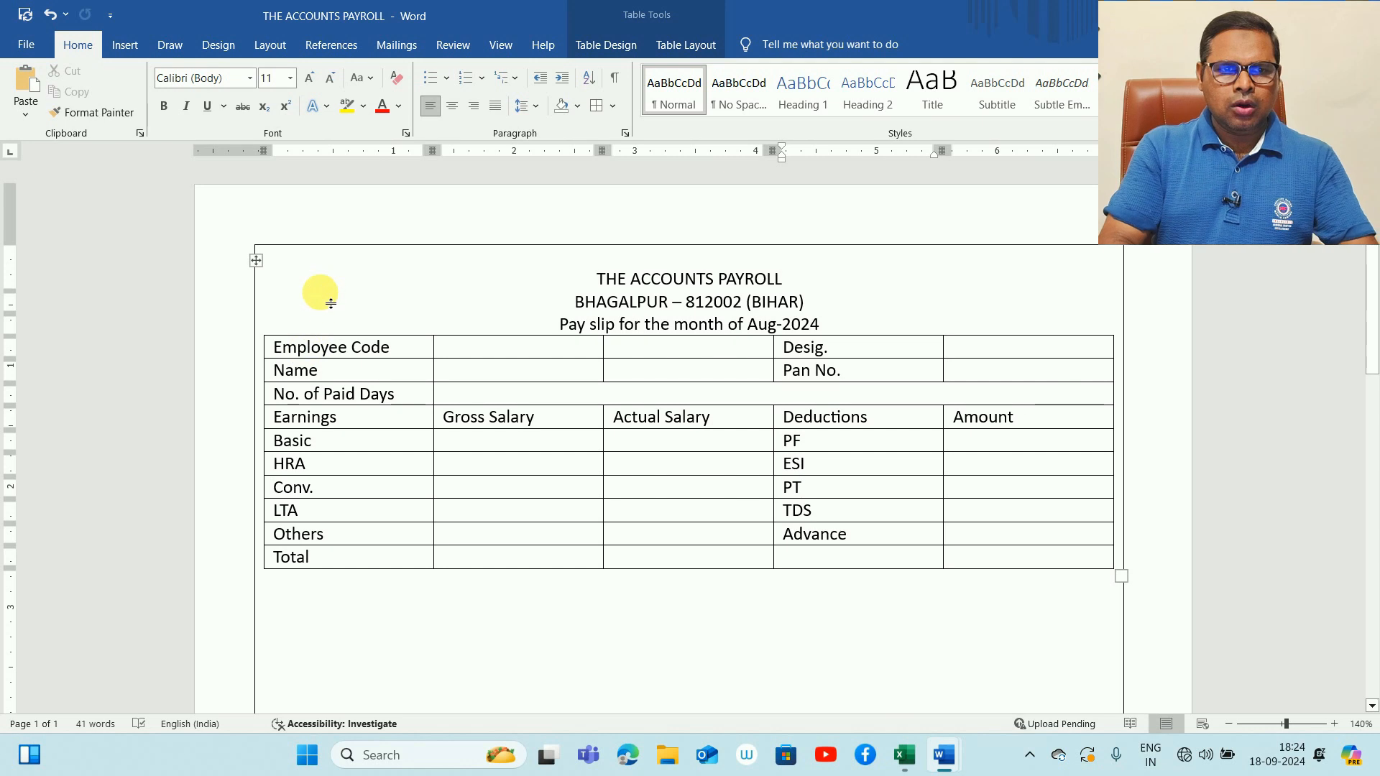
key("ctrl+v")
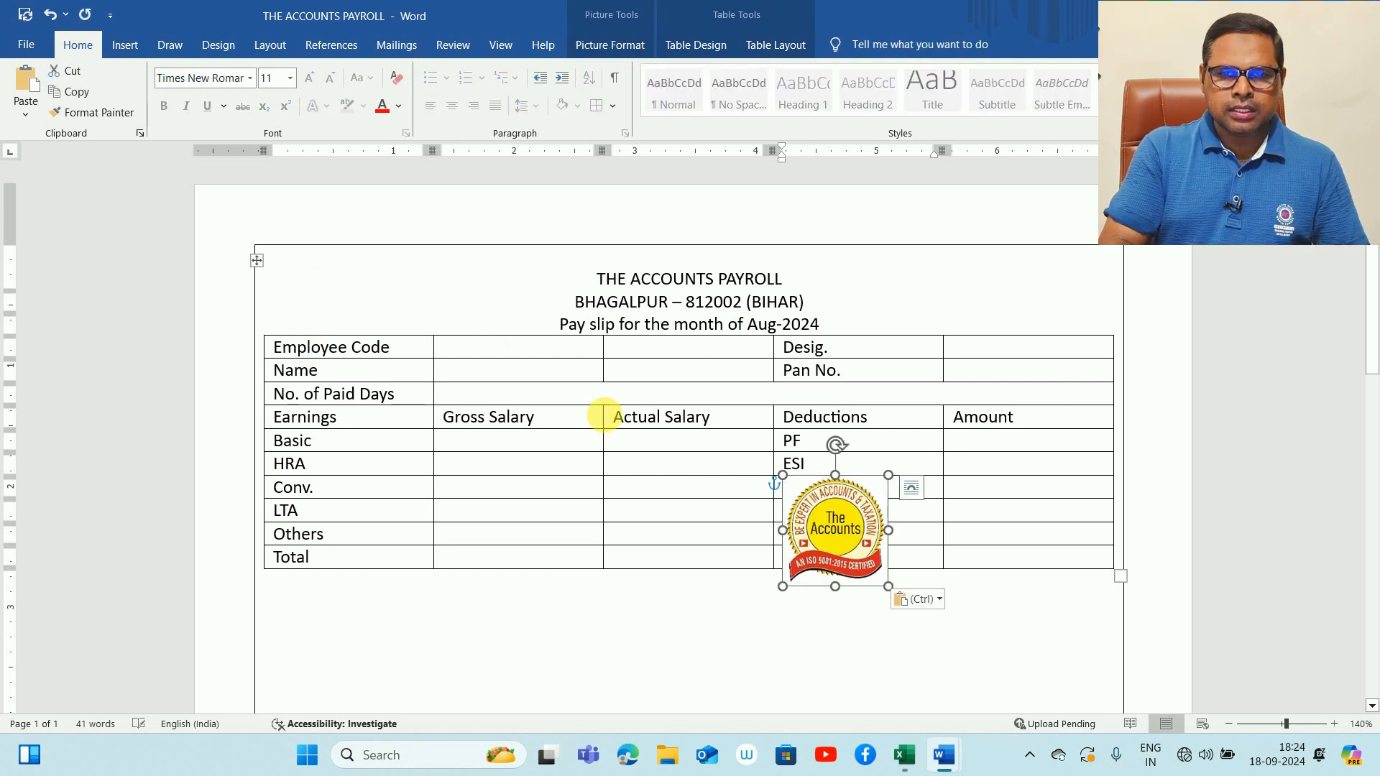
left_click_drag(833, 535, 330, 314)
left_click_drag(382, 365, 351, 332)
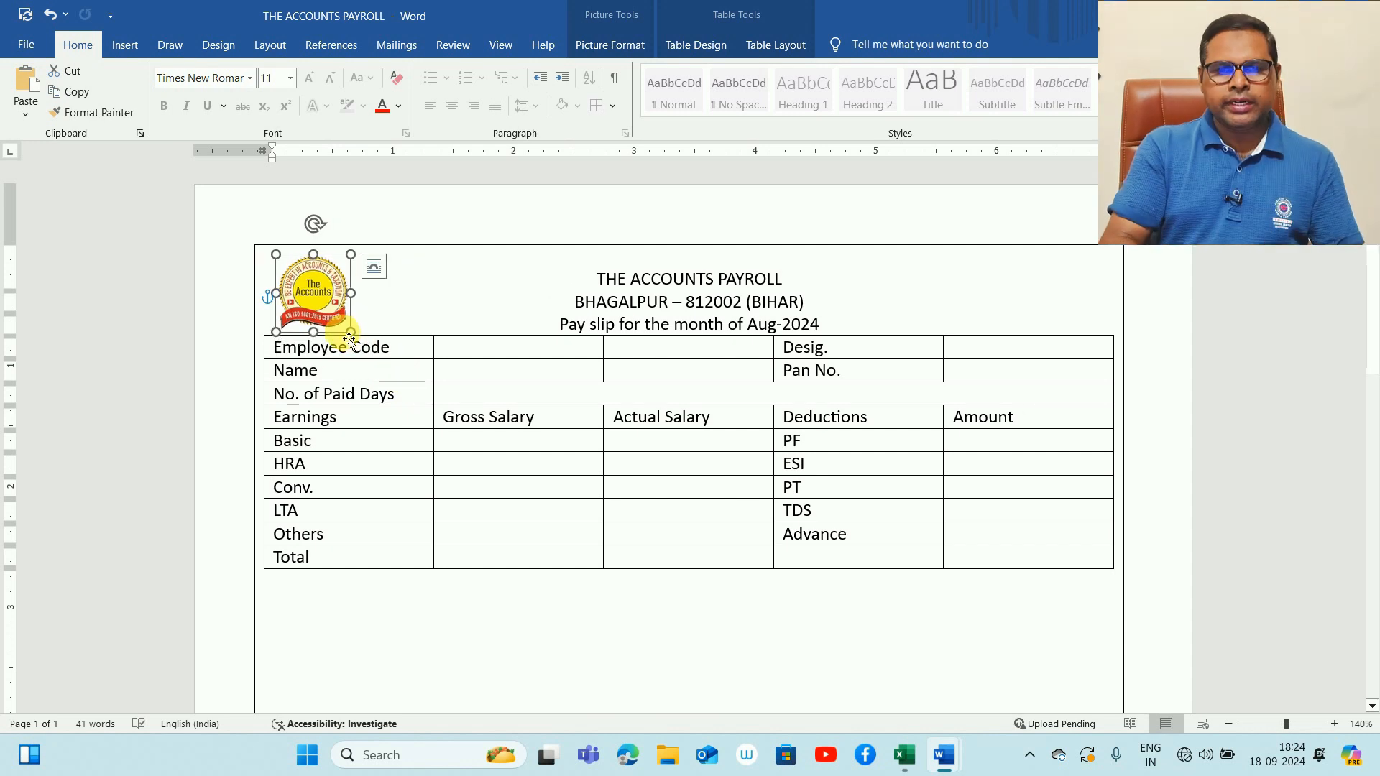
Set the height of the payslip rows from Employee Code to Total to 0.3" and align their text Center Left
left_click(572, 363)
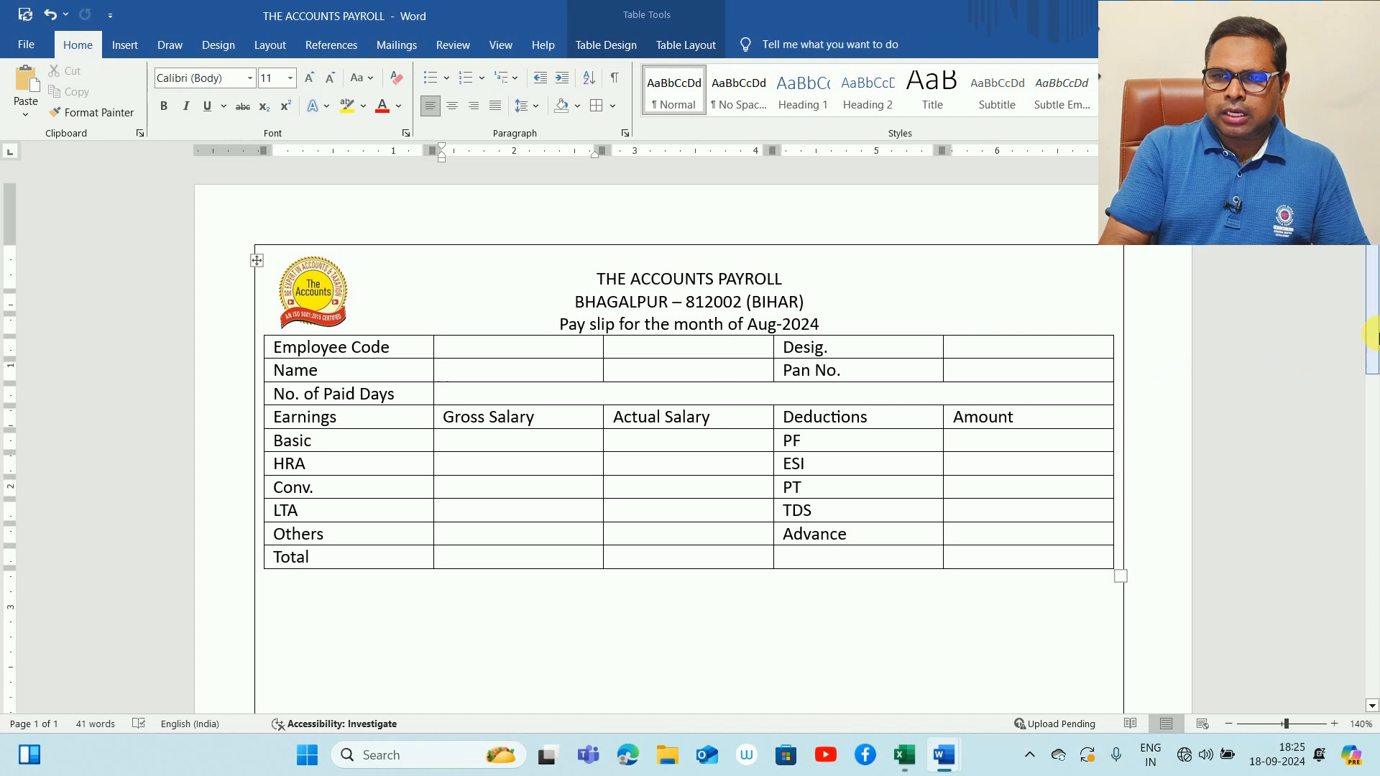
left_click_drag(1375, 338, 1369, 366)
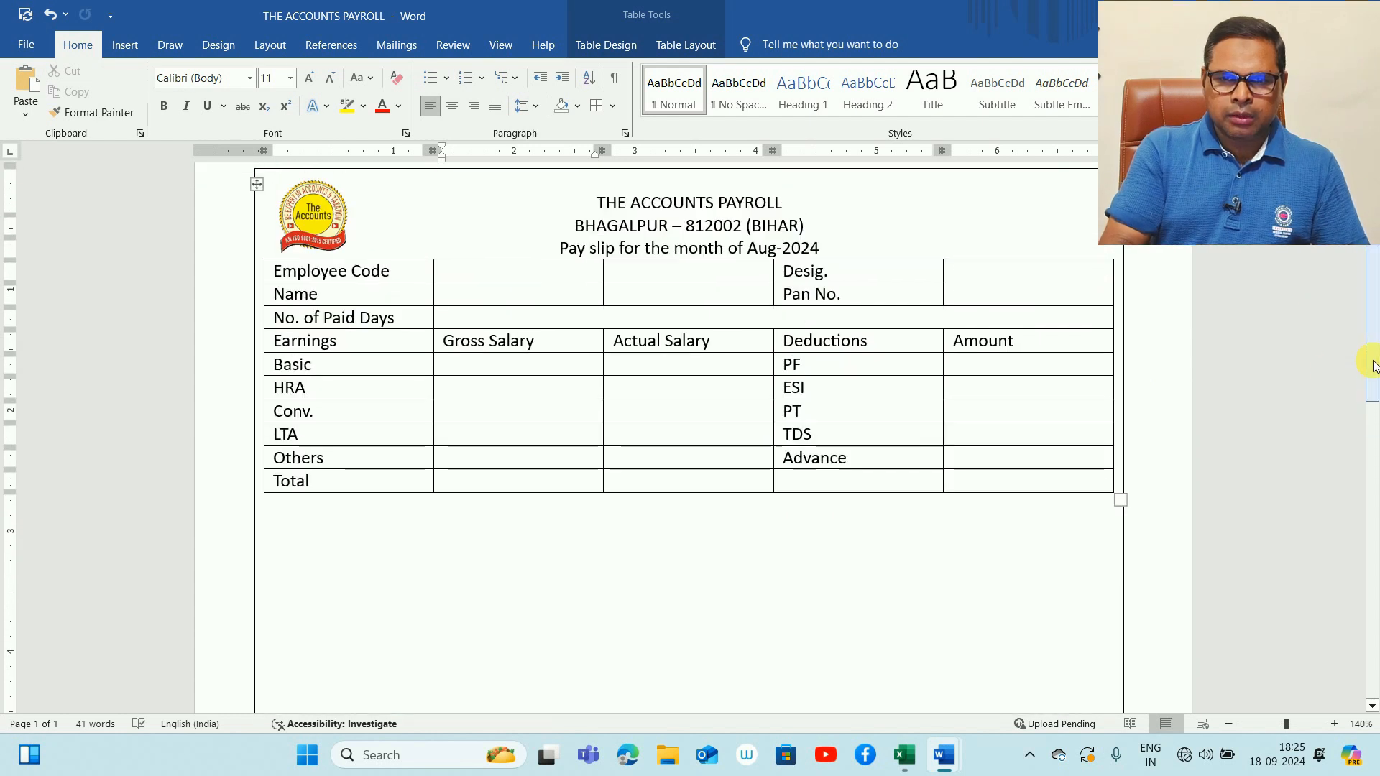
left_click(844, 612)
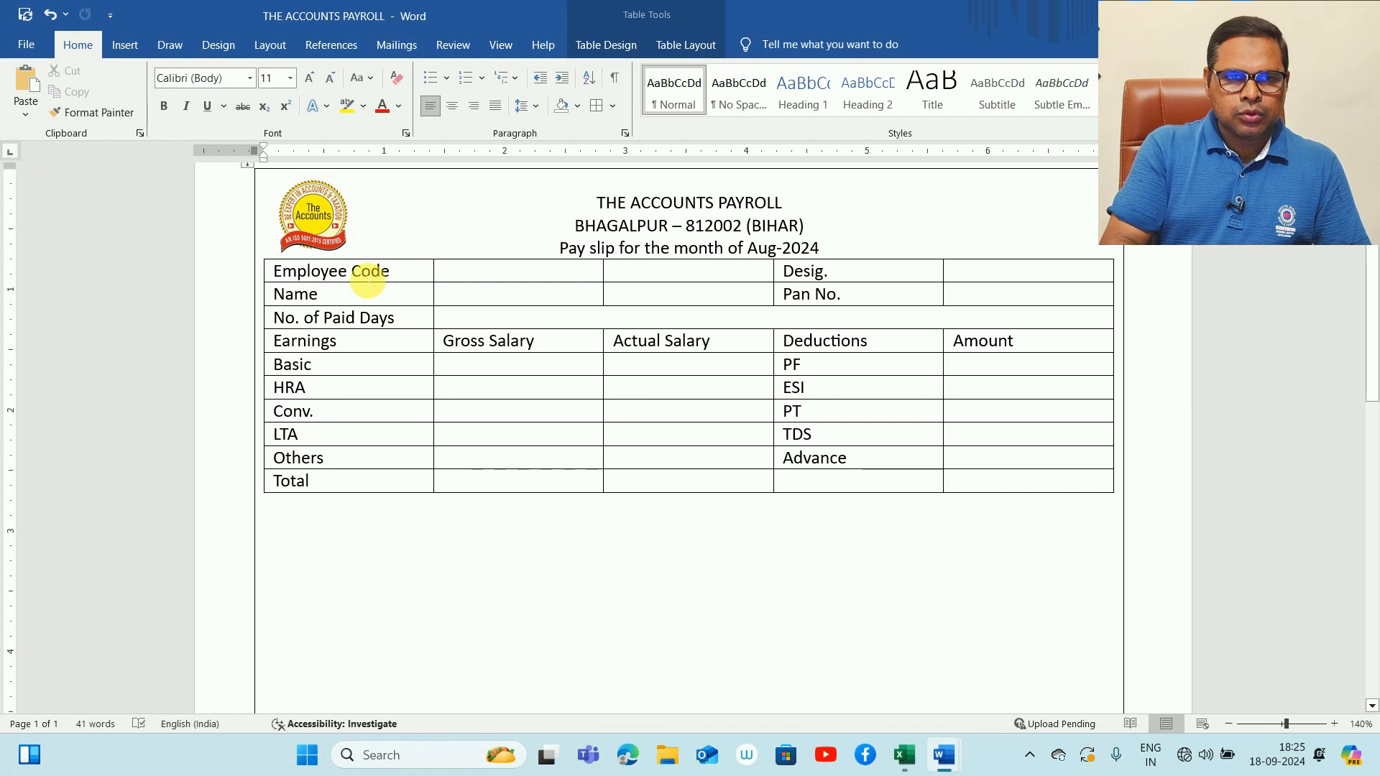
left_click_drag(360, 271, 979, 480)
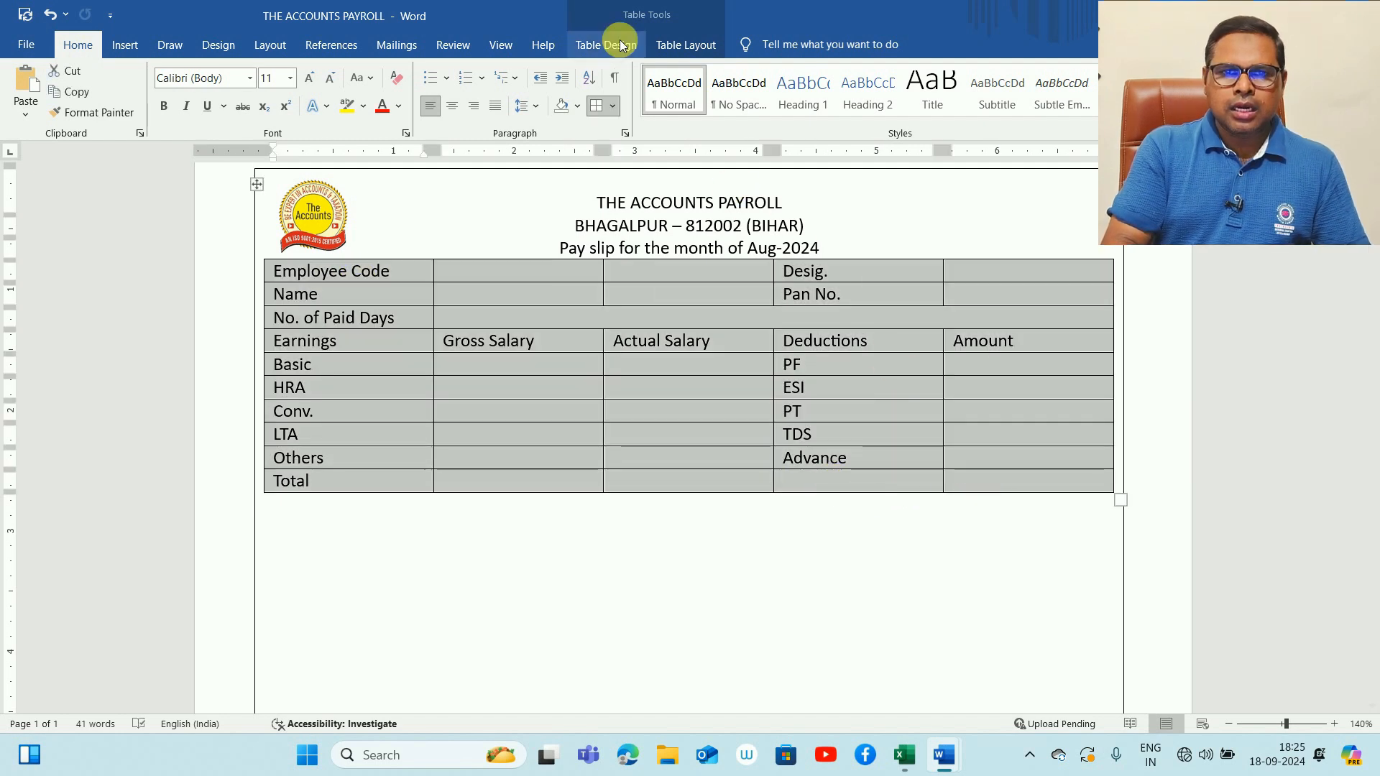
left_click(674, 50)
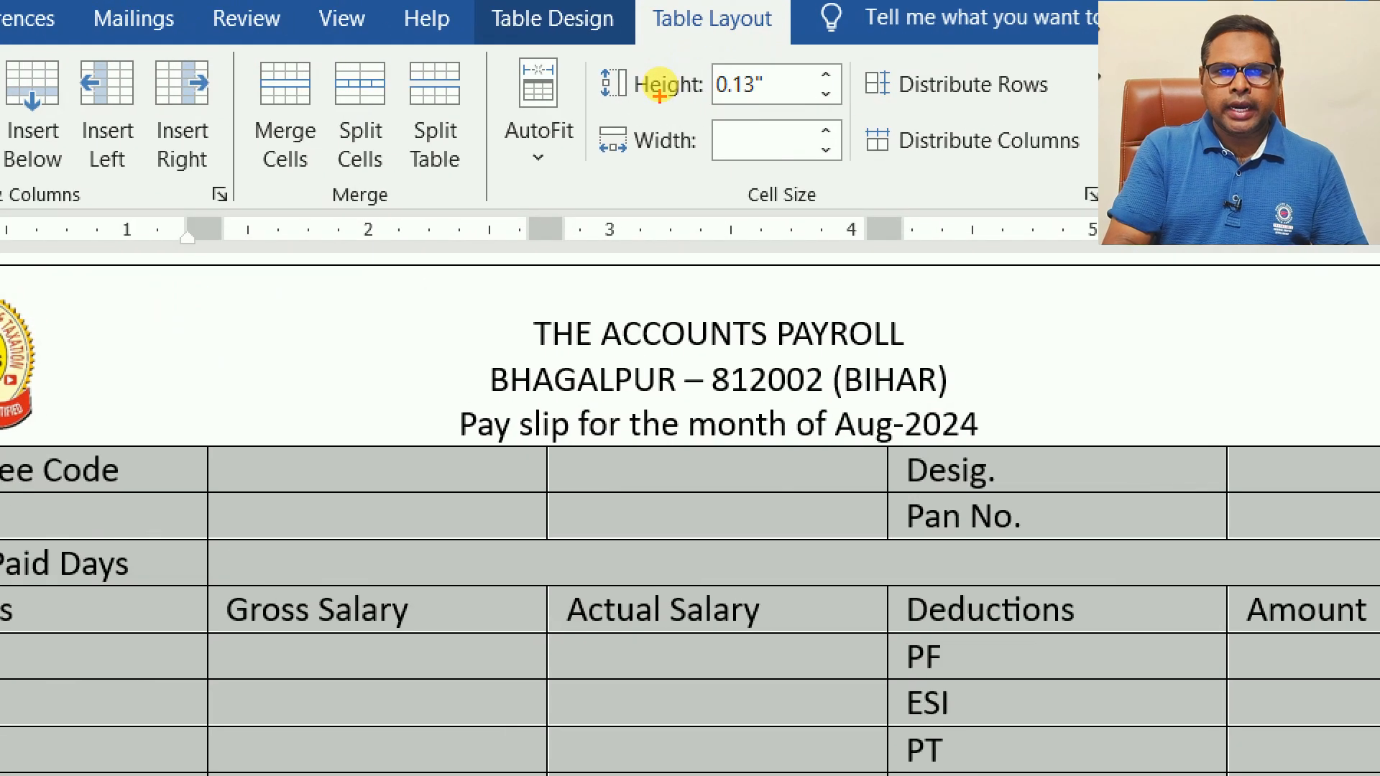
mouse_move(703, 119)
left_mouse_down()
mouse_move(839, 15)
mouse_move(827, 99)
left_mouse_up()
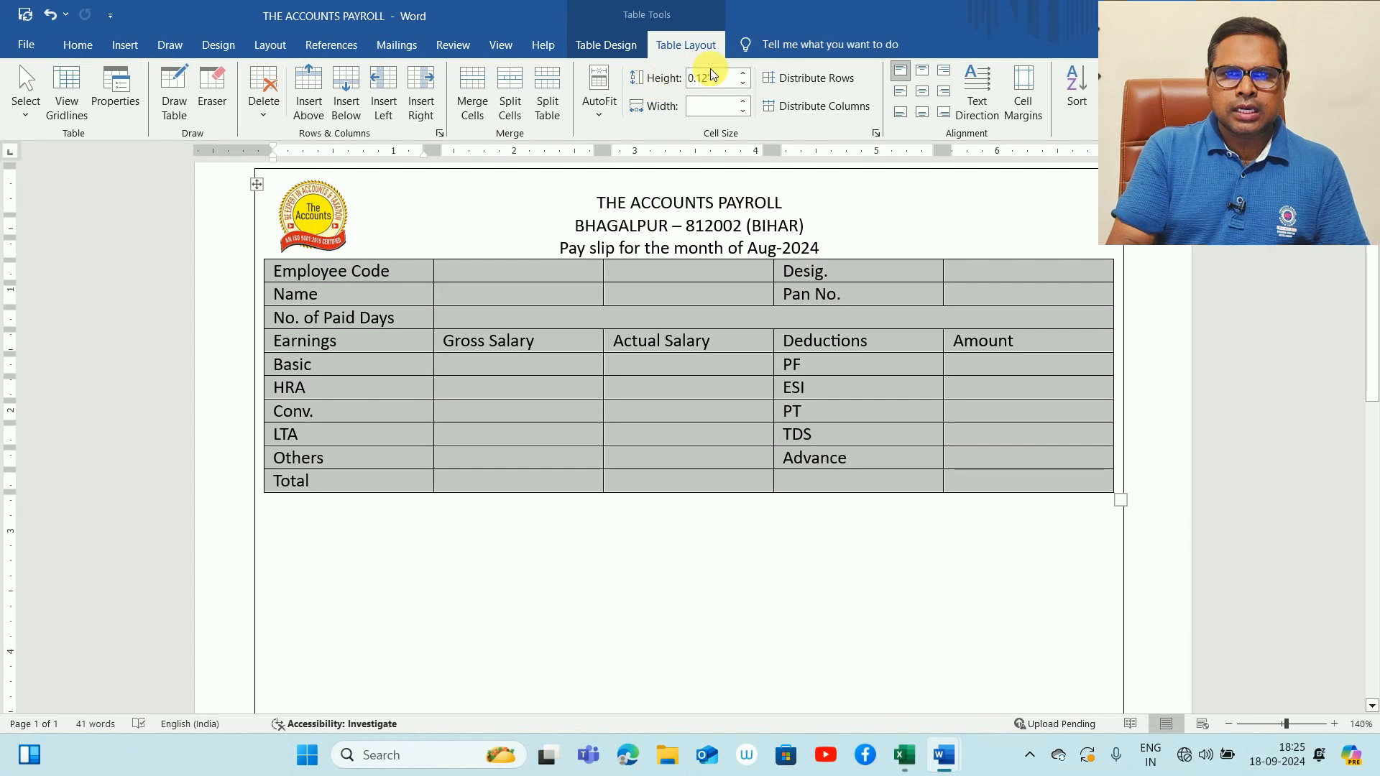
left_click(825, 77)
left_click(744, 77)
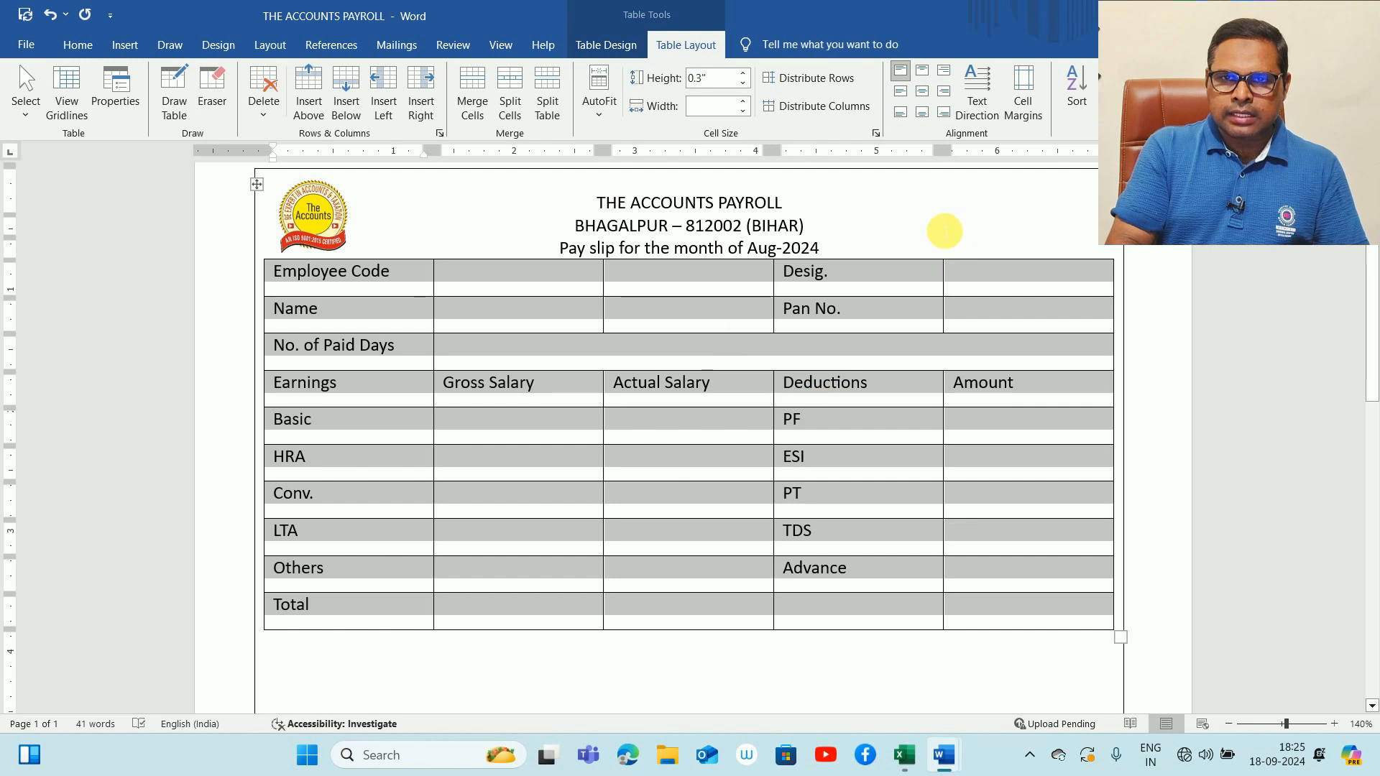
left_click(900, 101)
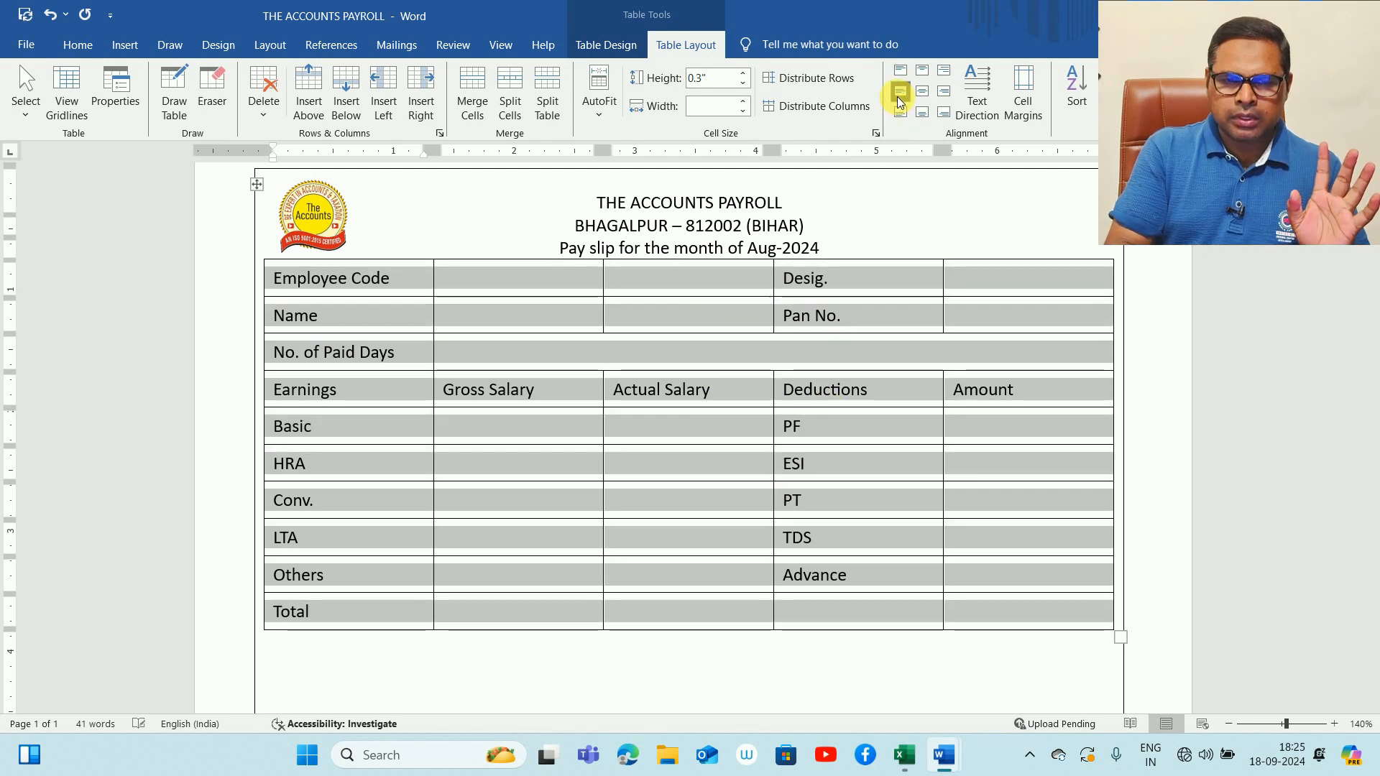
left_click(649, 481)
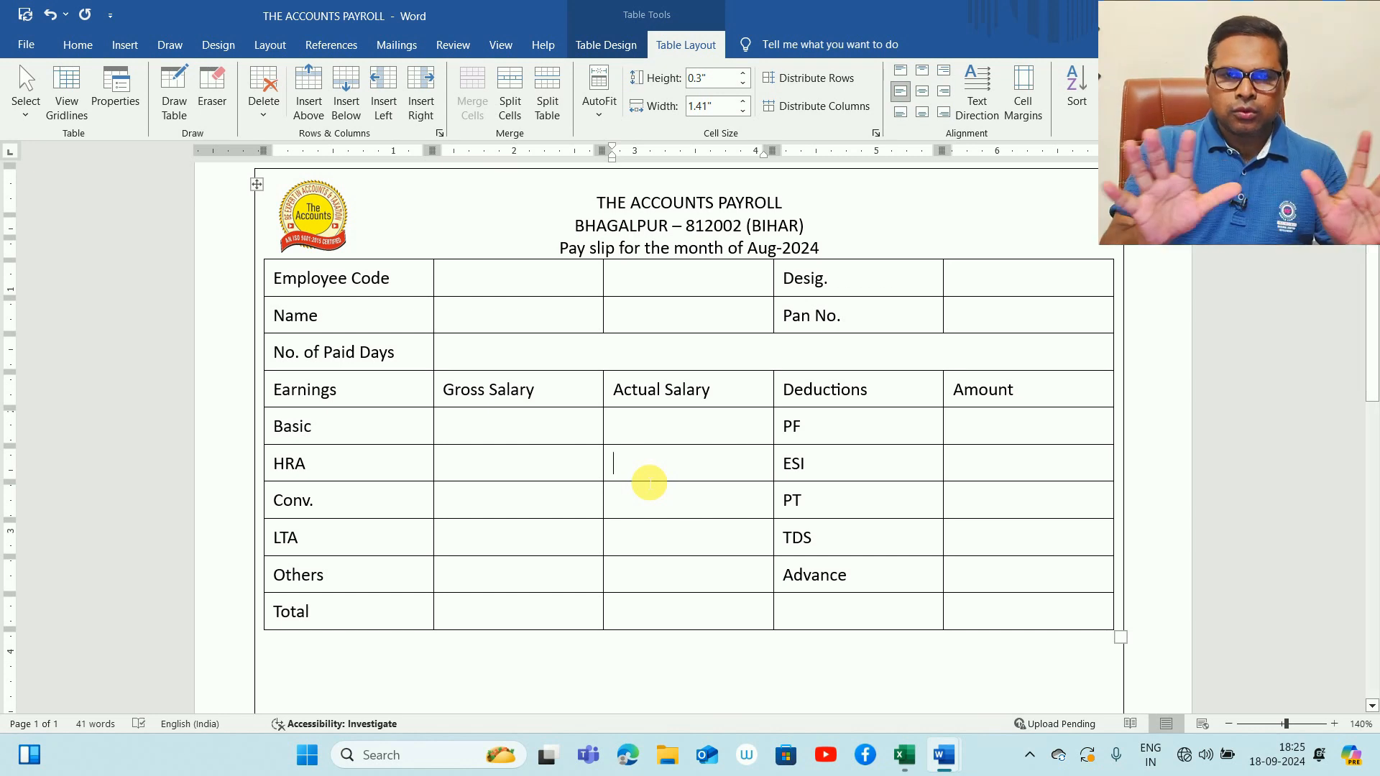
Use the existing payslip workbook in the 18-09-2024 folder under Documents as the mail merge recipient list
left_click_drag(1372, 383, 1369, 355)
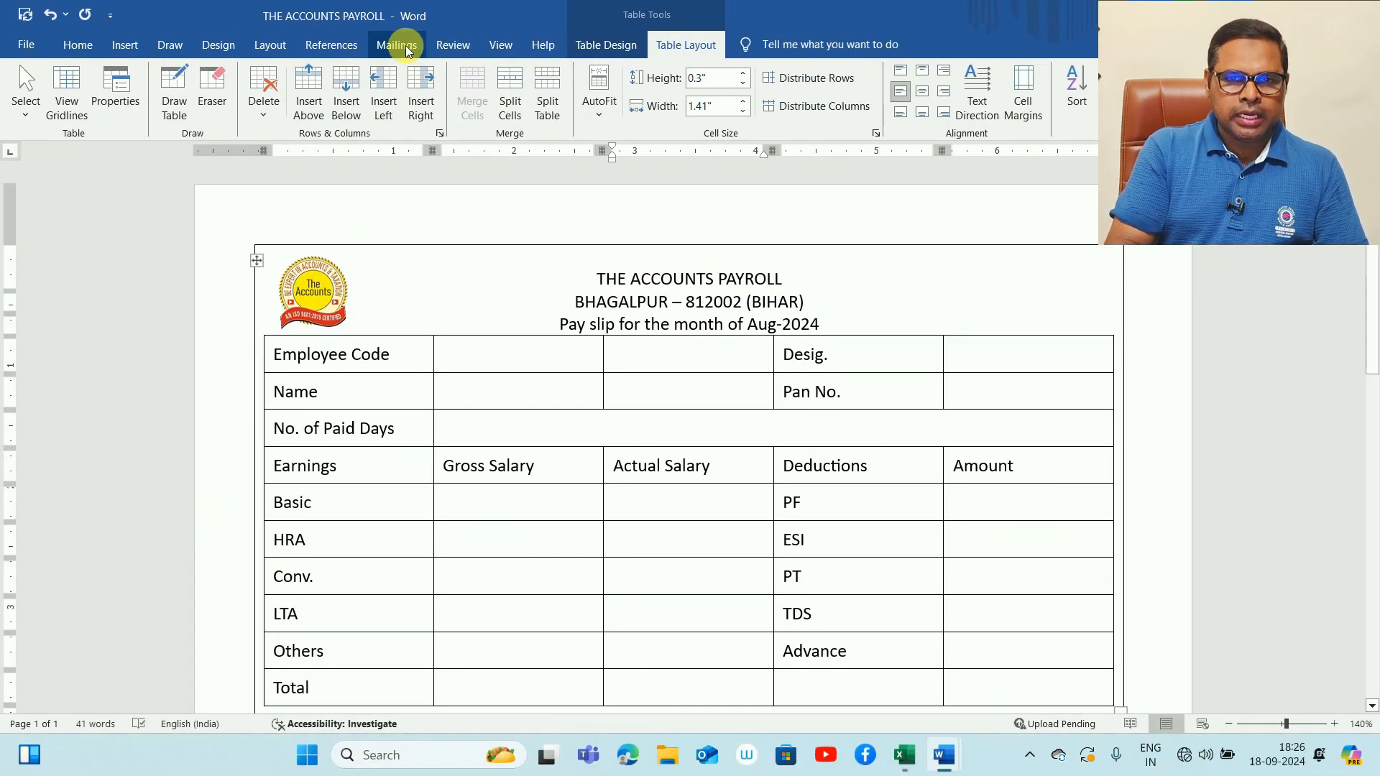
left_click(405, 45)
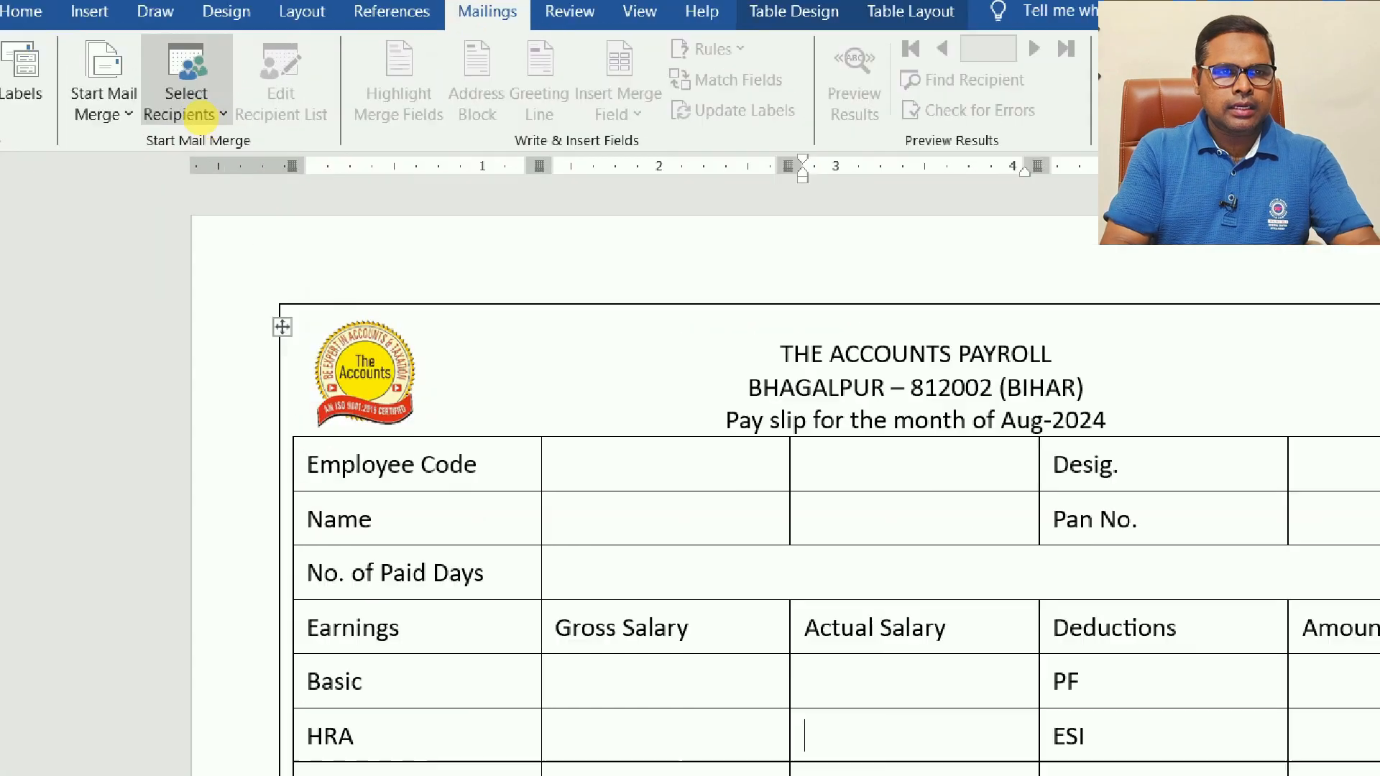
mouse_move(231, 115)
left_mouse_down()
mouse_move(262, 192)
mouse_move(237, 4)
left_mouse_up()
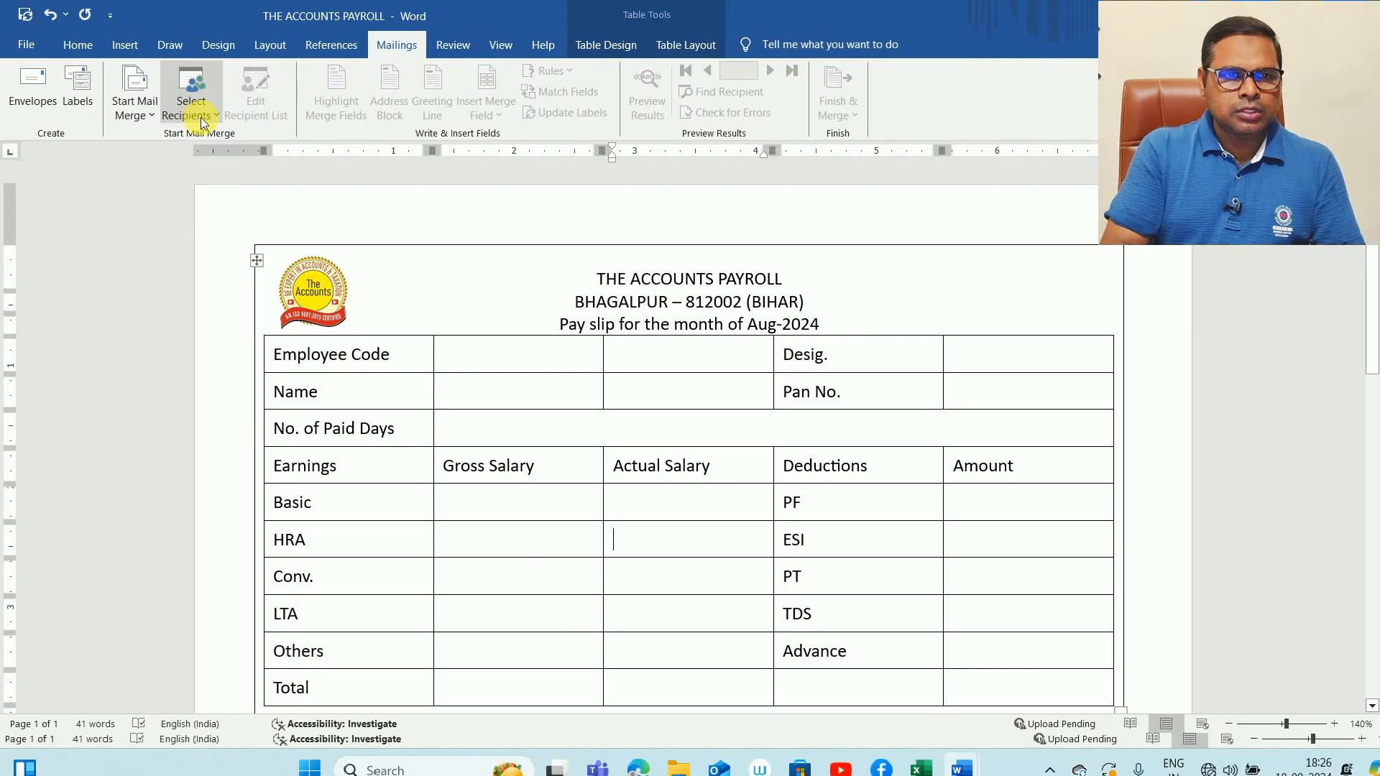
left_click(202, 114)
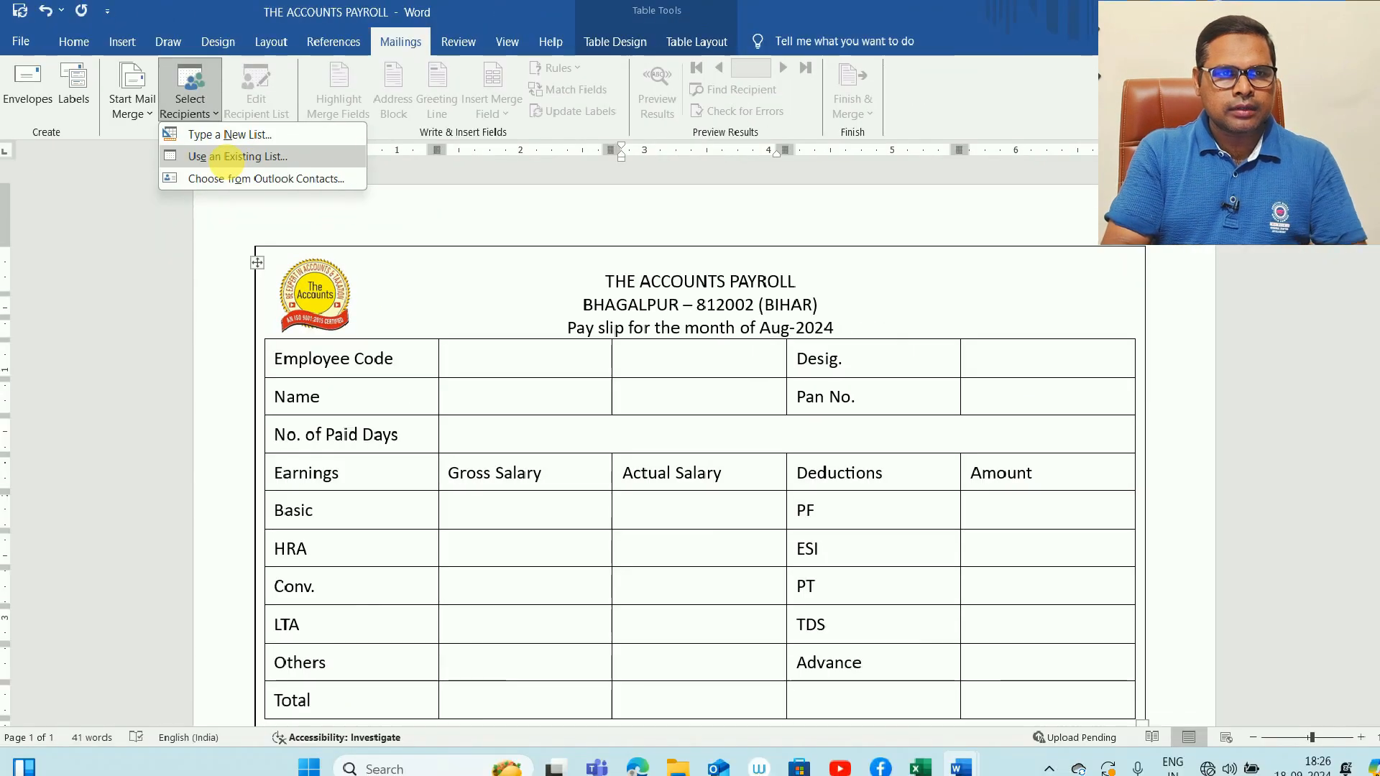
left_click(226, 154)
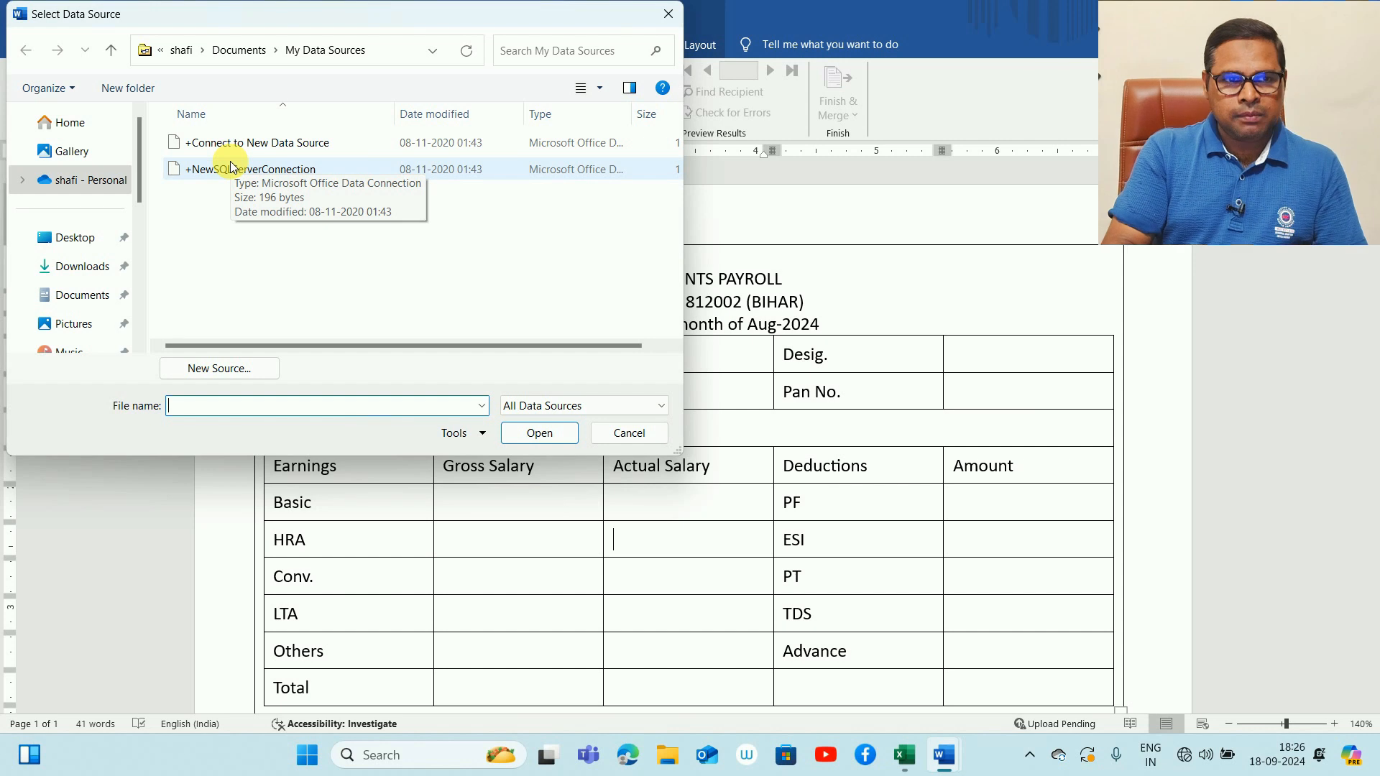
left_click(99, 298)
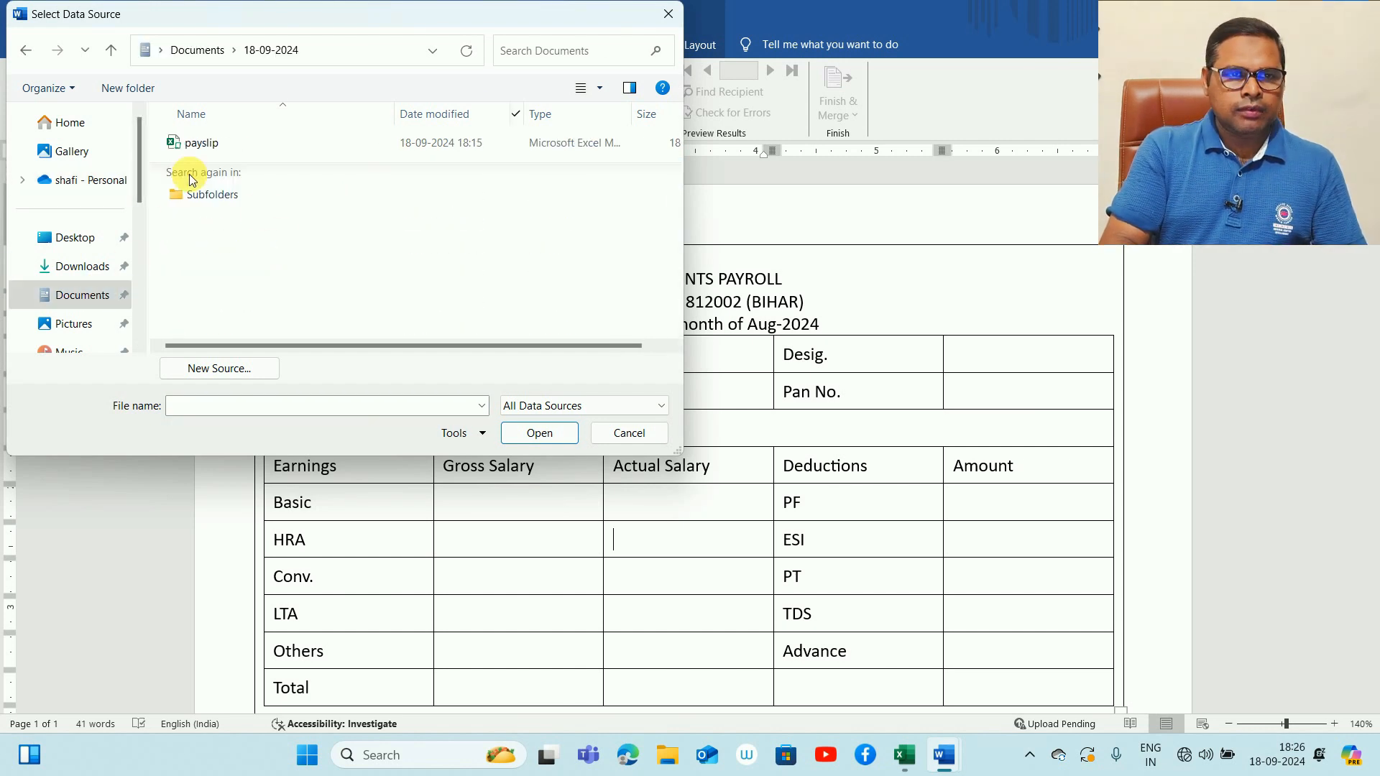
double_click(191, 147)
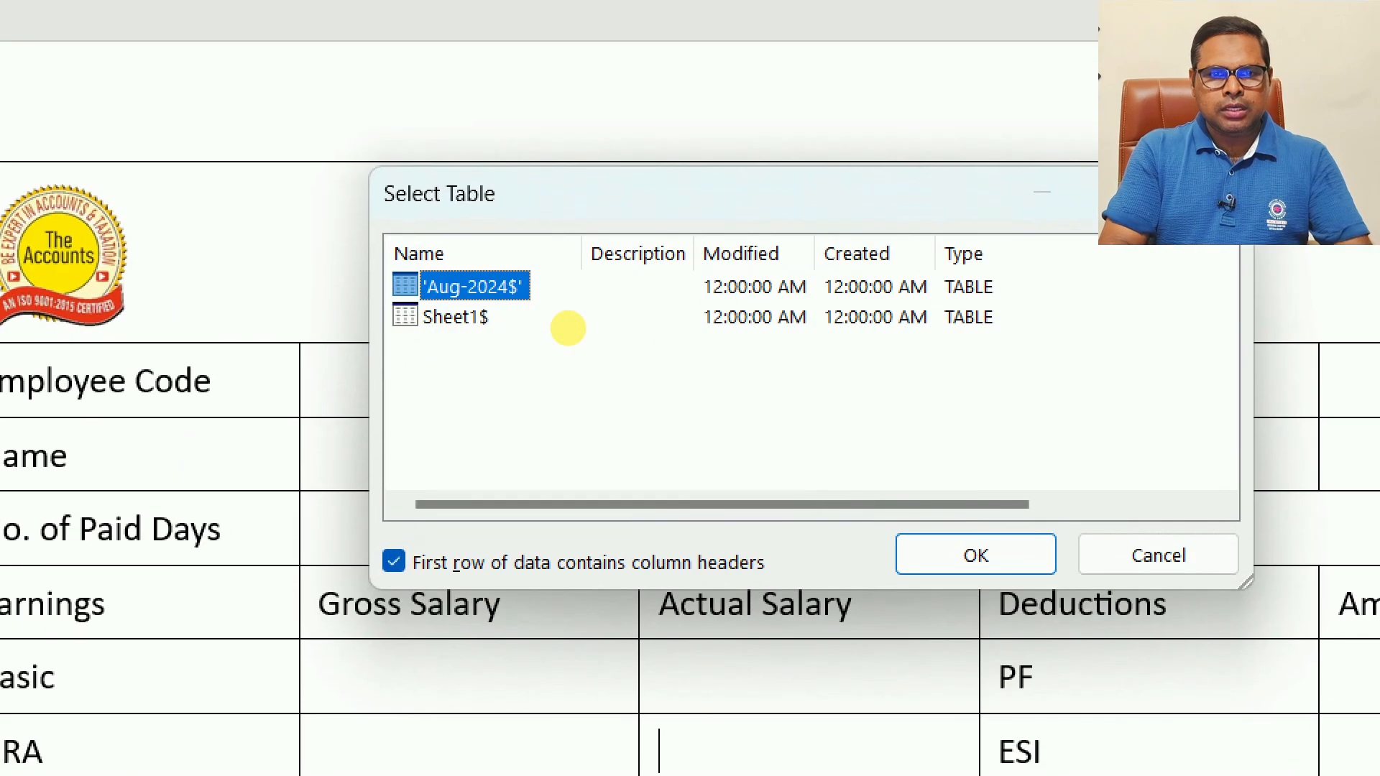
Check Sheet1 and Aug-2024 in the Excel payslip workbook, and choose the 'Aug-2024$' table with column headers as Word's merge source
mouse_move(568, 328)
left_mouse_down()
mouse_move(460, 162)
mouse_move(548, 348)
mouse_move(571, 295)
mouse_move(711, 209)
left_mouse_up()
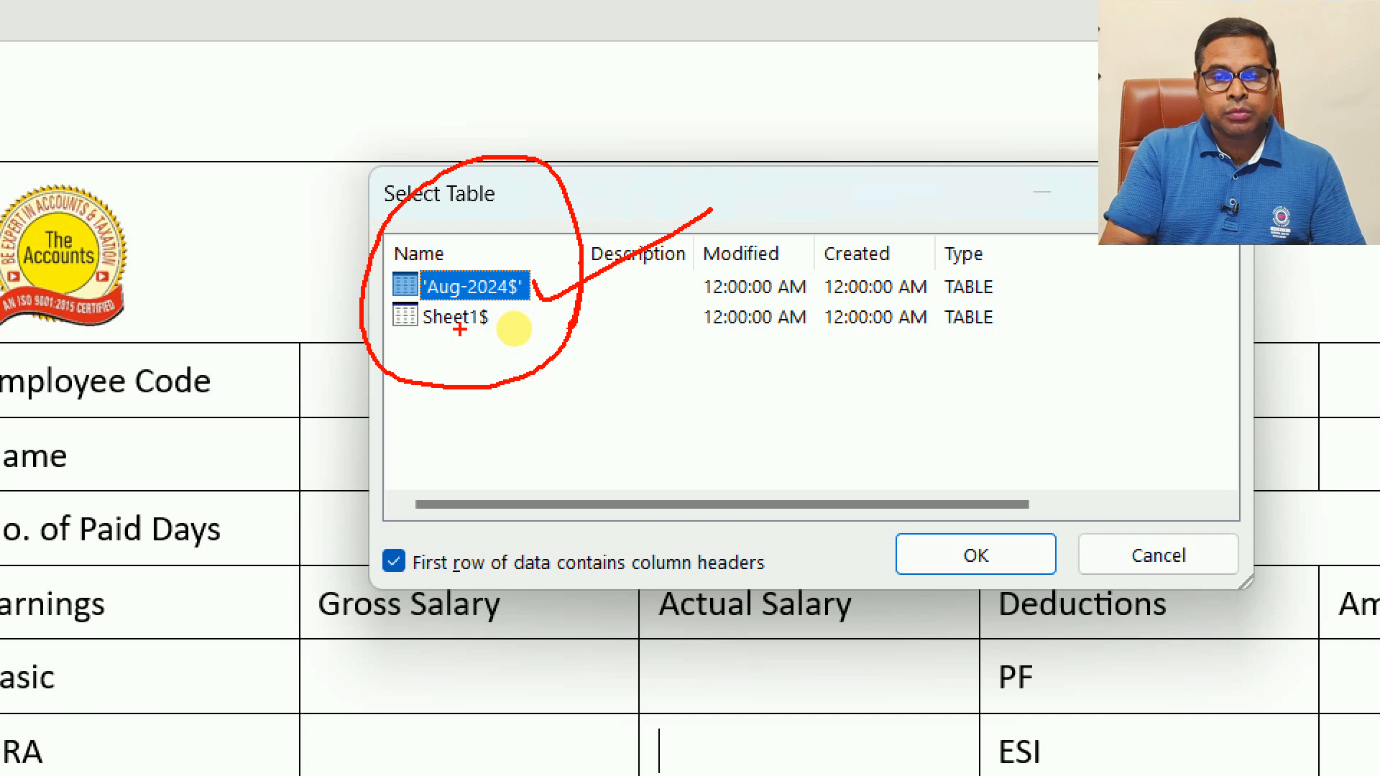
key("Escape")
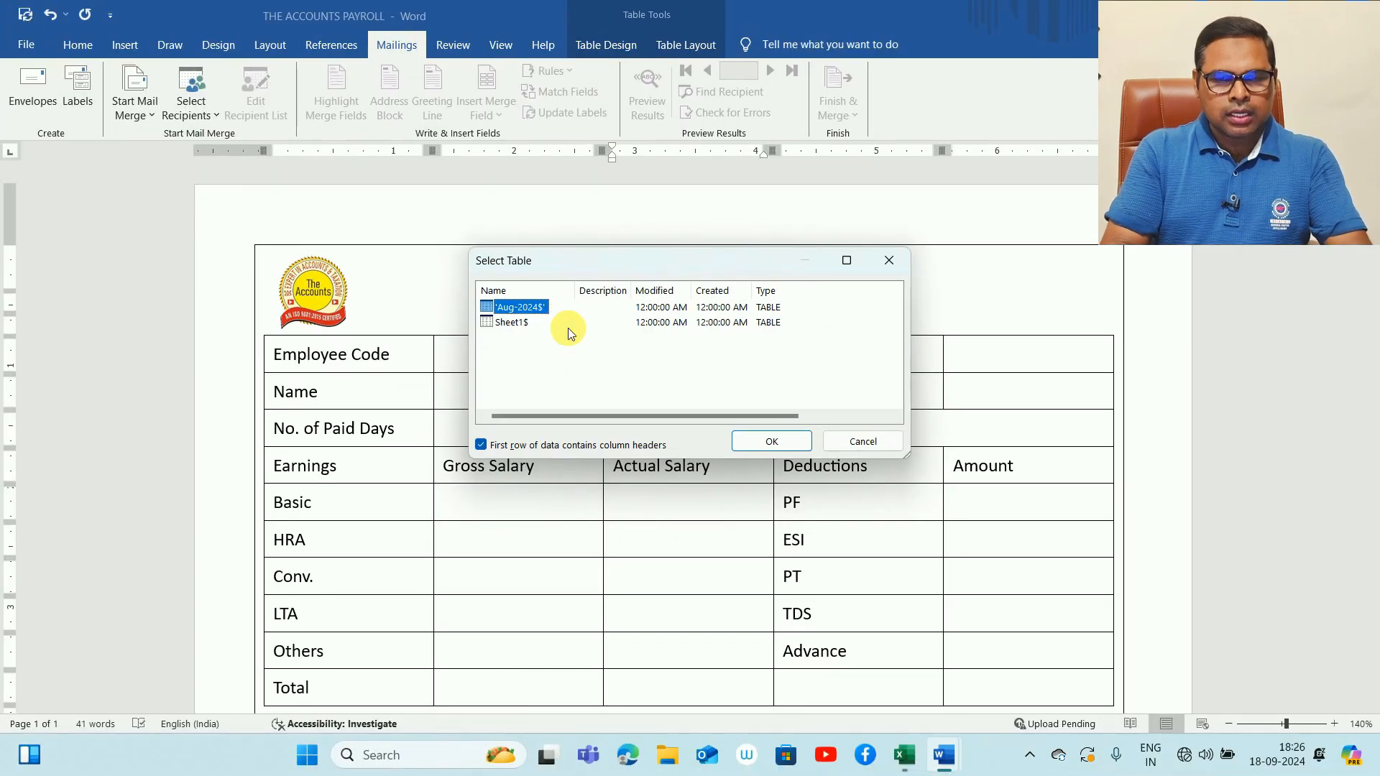
key("alt+Tab")
key("alt+Tab")
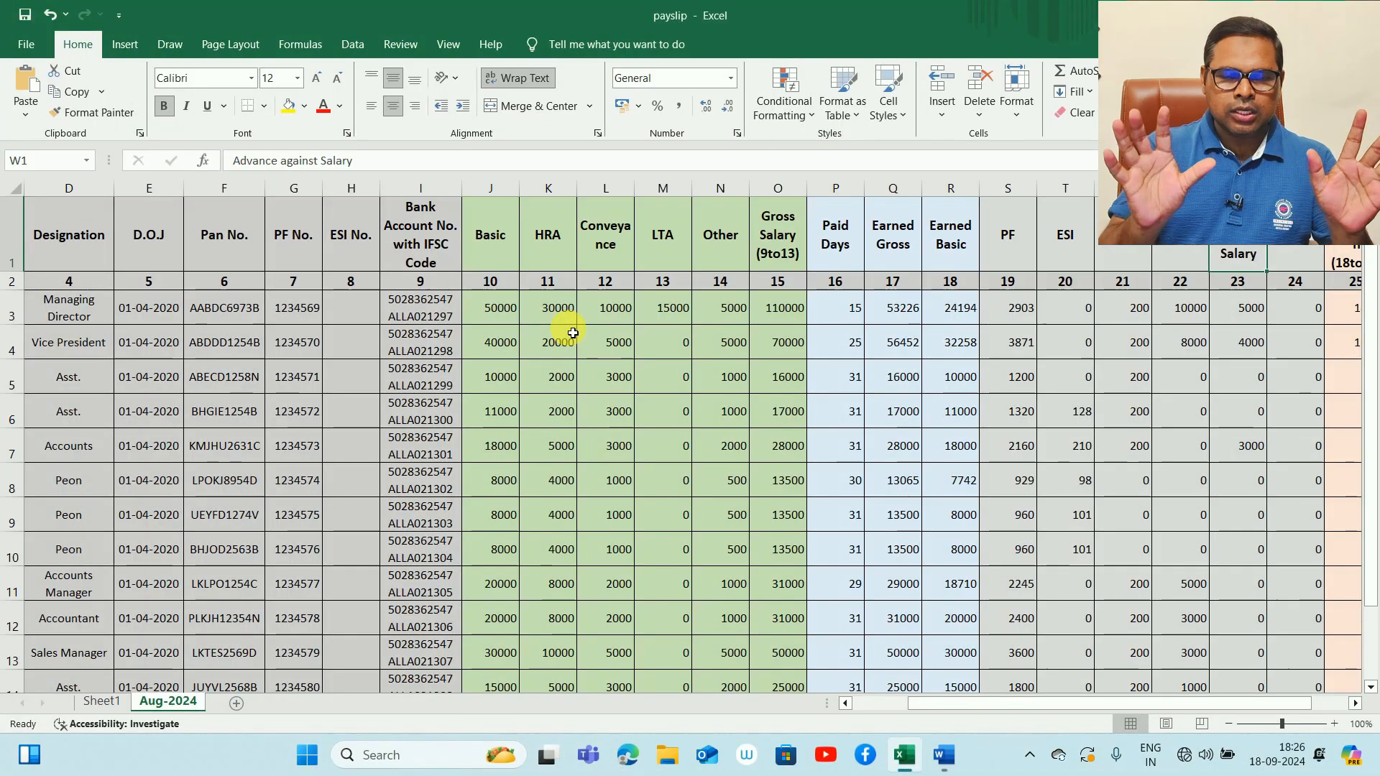
left_click(102, 703)
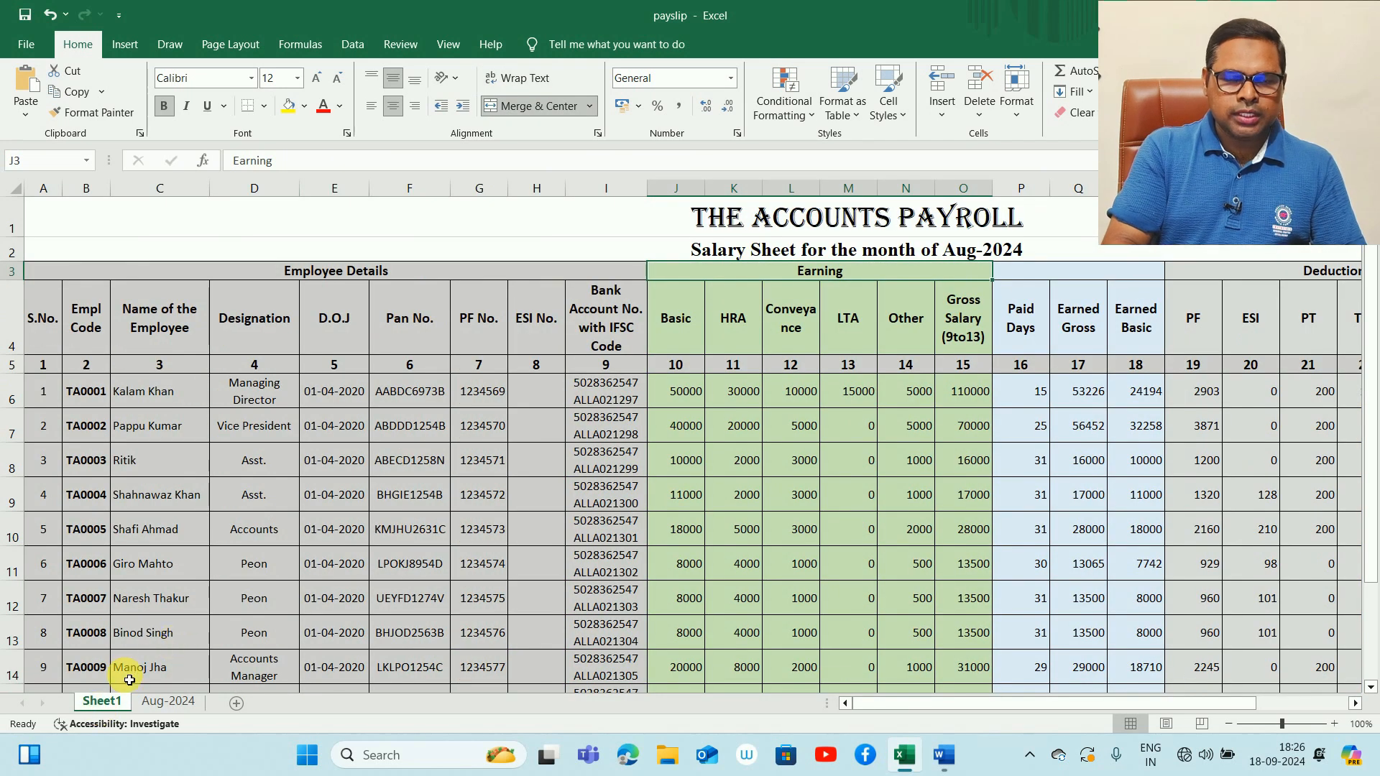
left_click(170, 702)
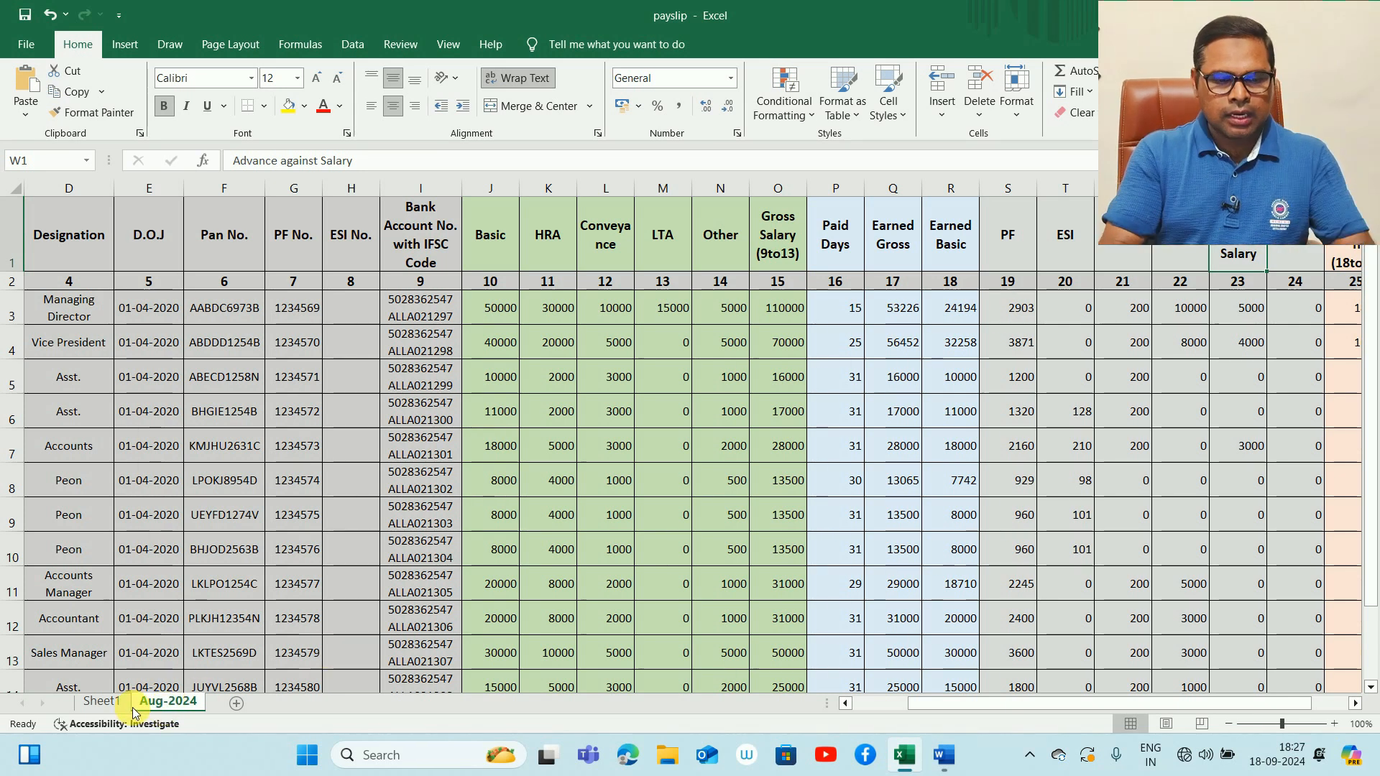
key("alt+Tab")
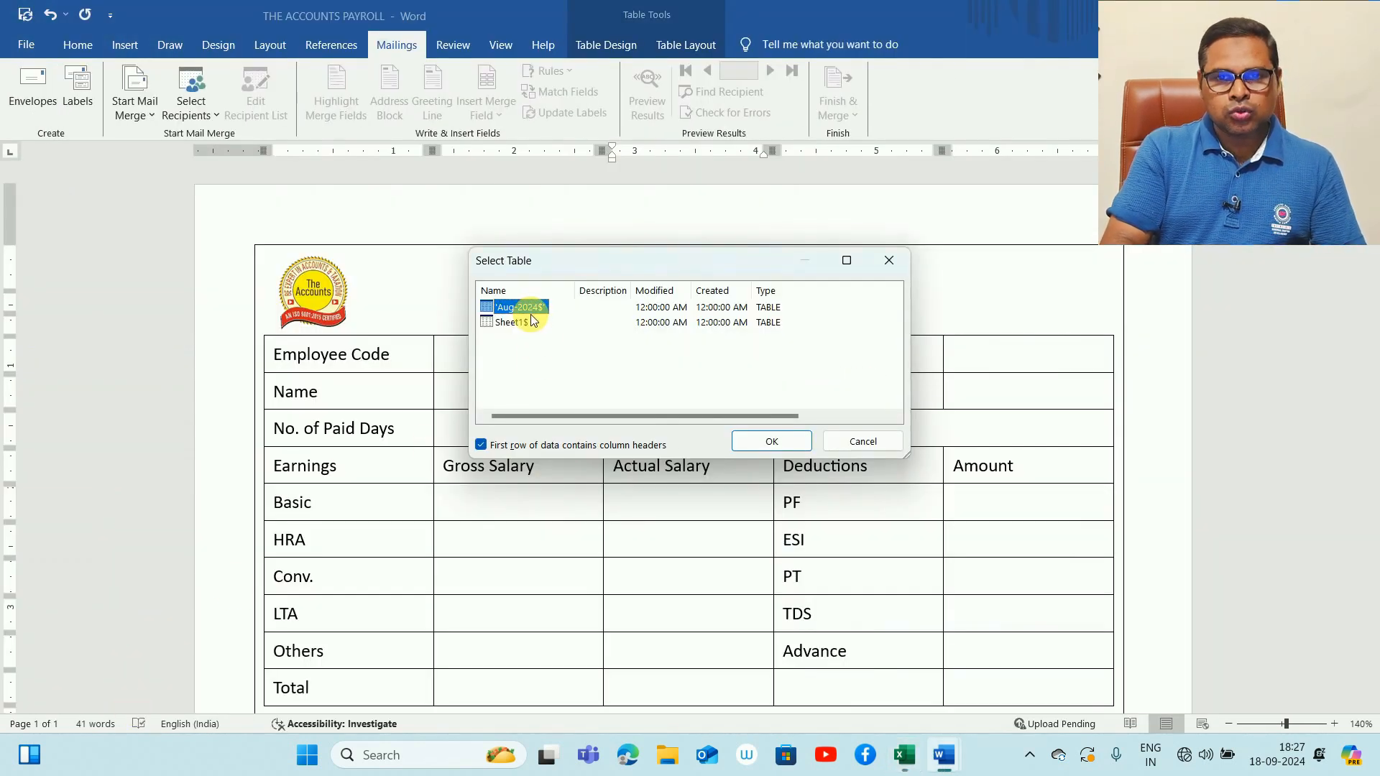
left_click(771, 442)
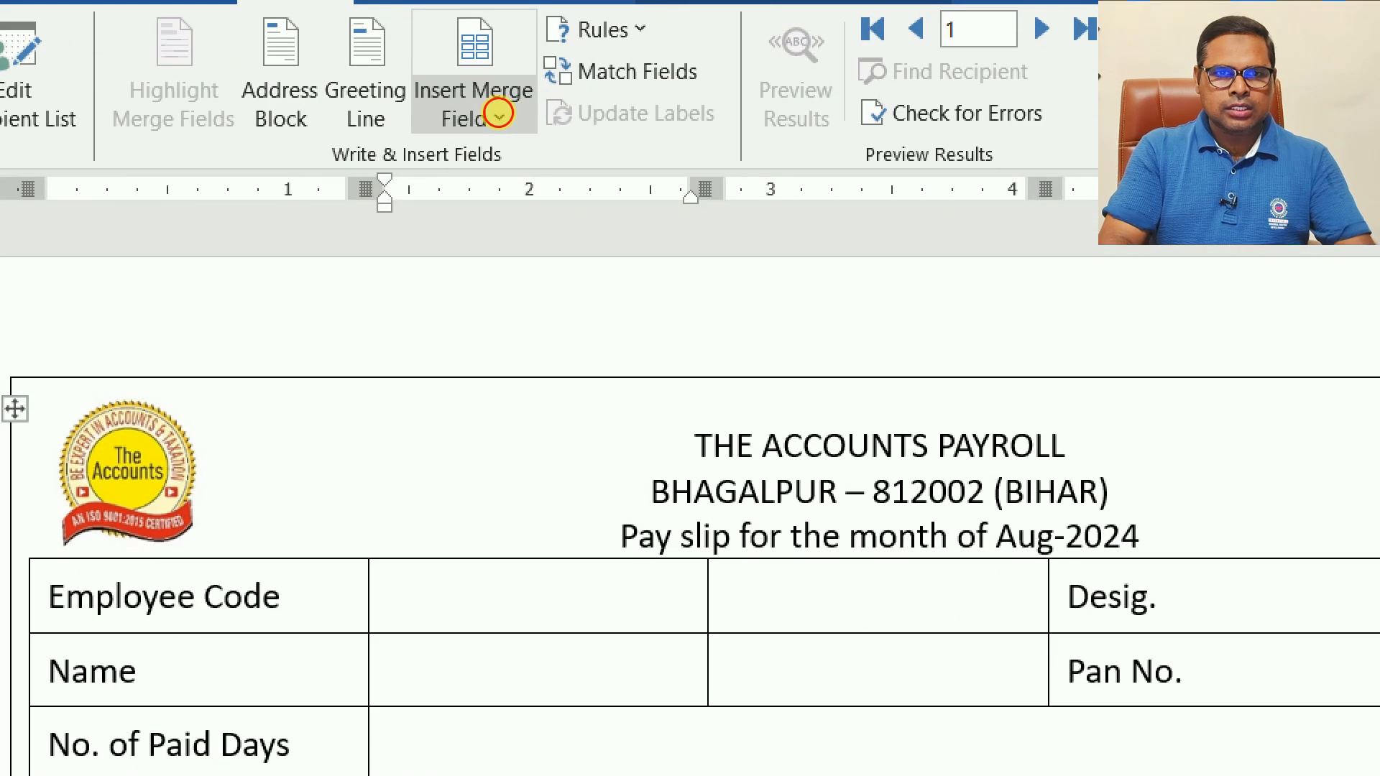
Insert the Empl_Code merge field beside Employee Code and the Name_of_the_Employee field beside Name
mouse_move(512, 110)
left_mouse_down()
mouse_move(467, 8)
mouse_move(481, 152)
mouse_move(525, 101)
left_mouse_up()
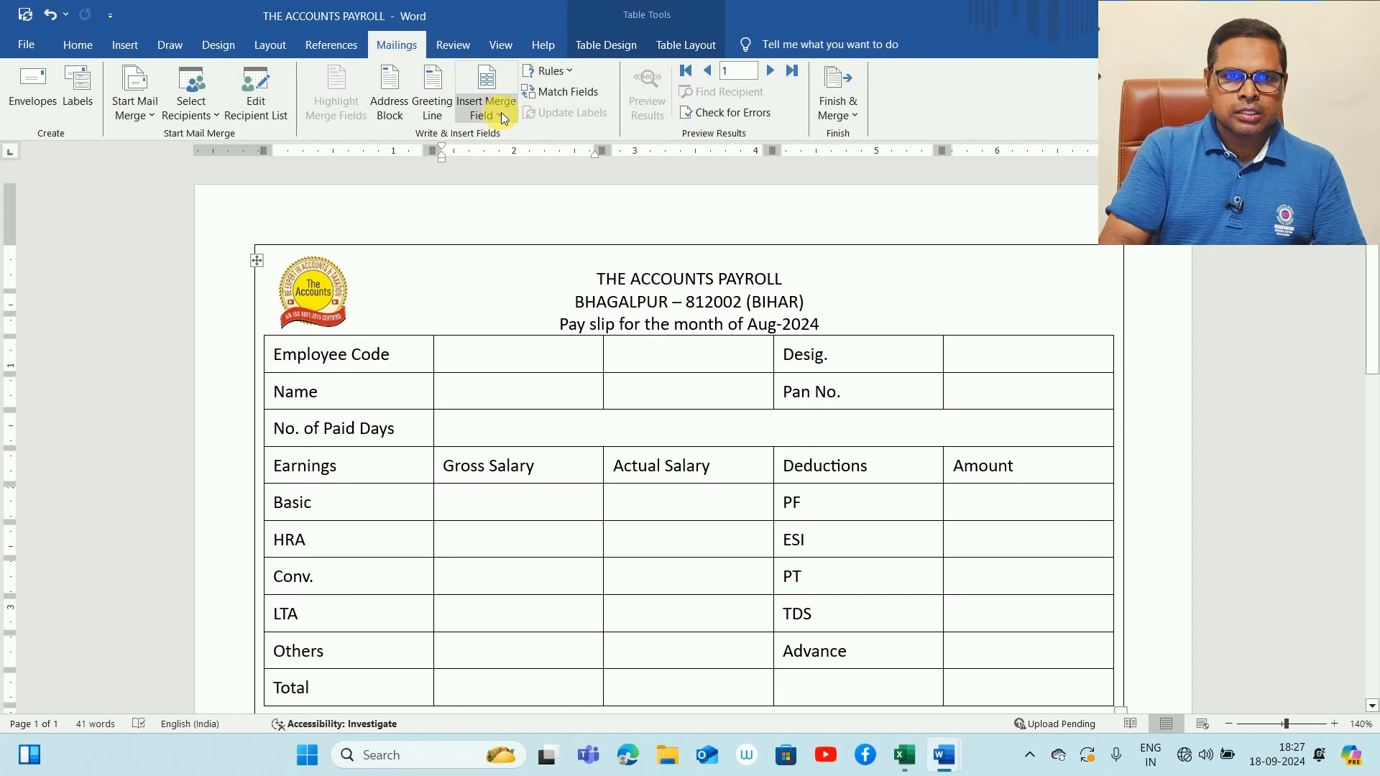
left_click(498, 117)
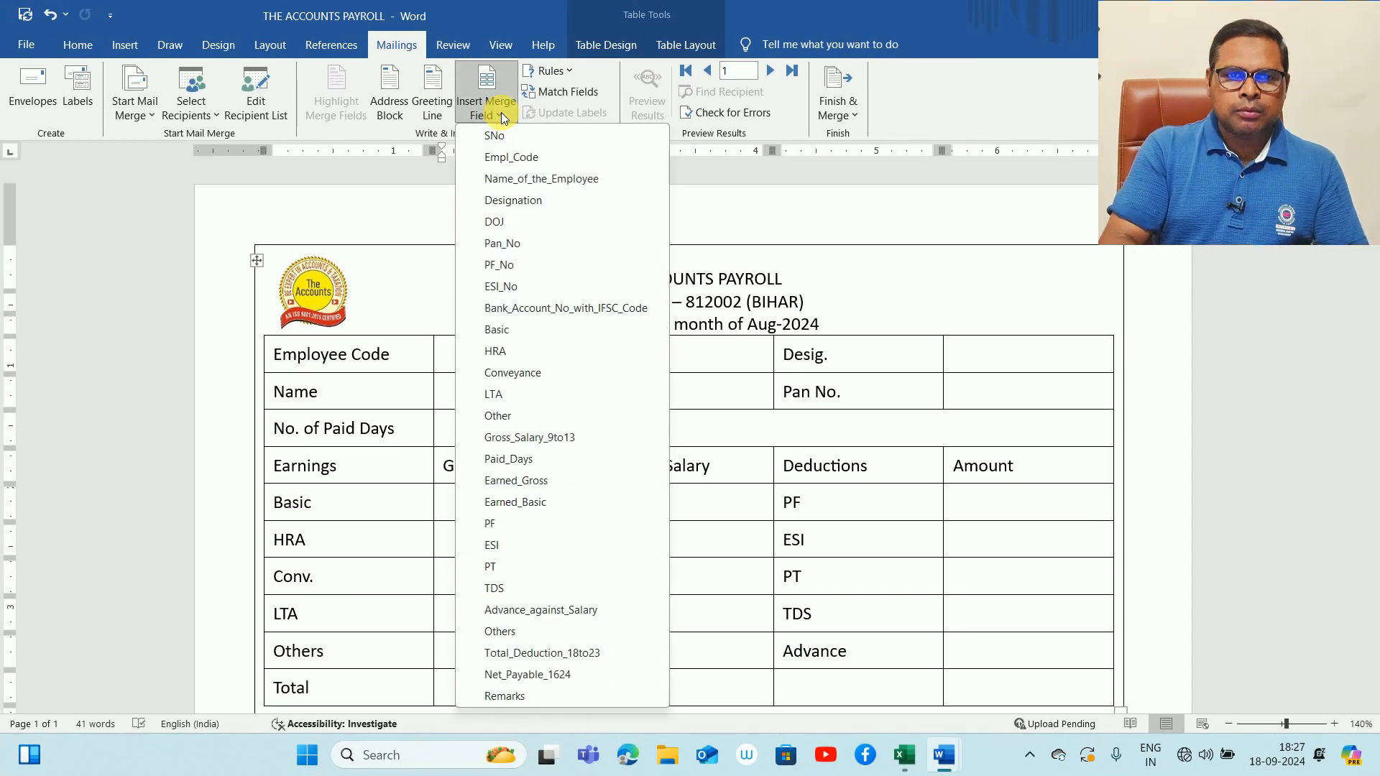
left_click(520, 159)
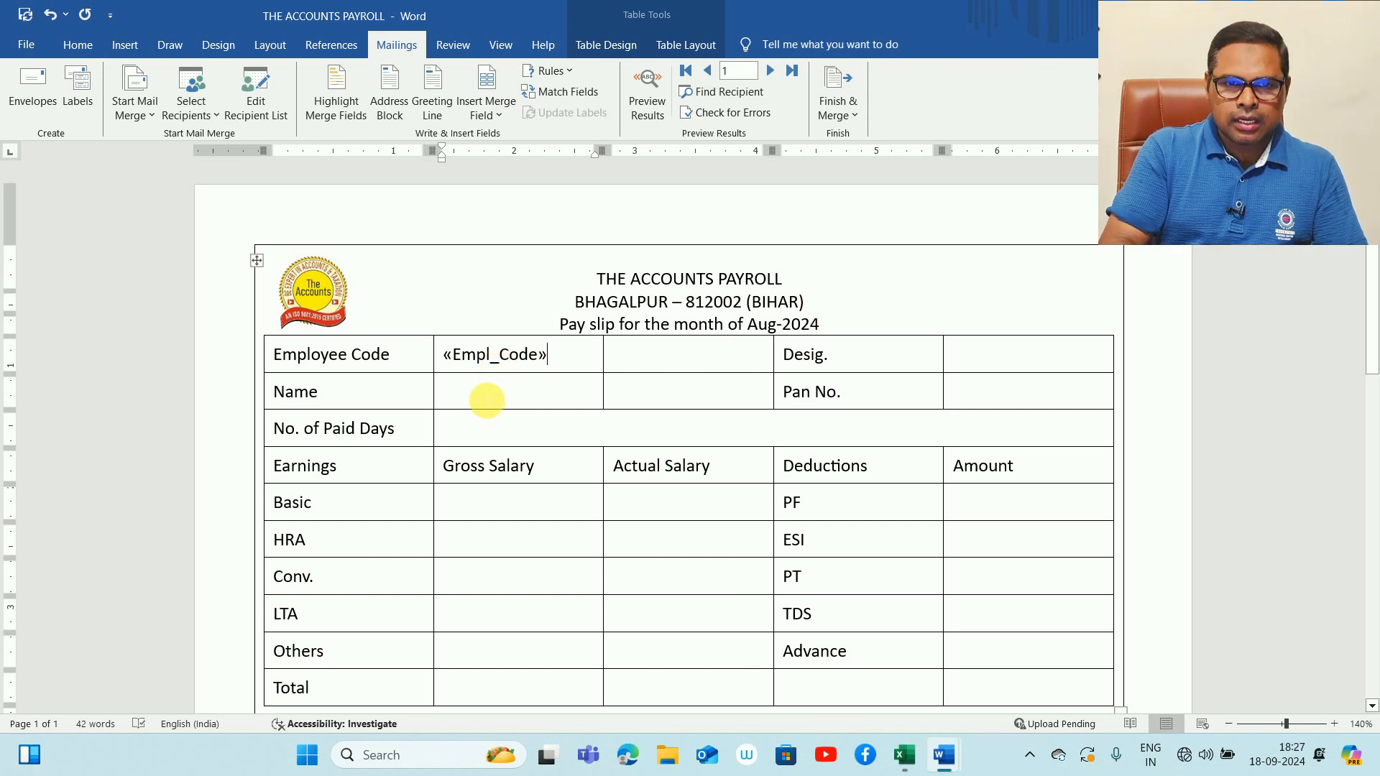
left_click(496, 110)
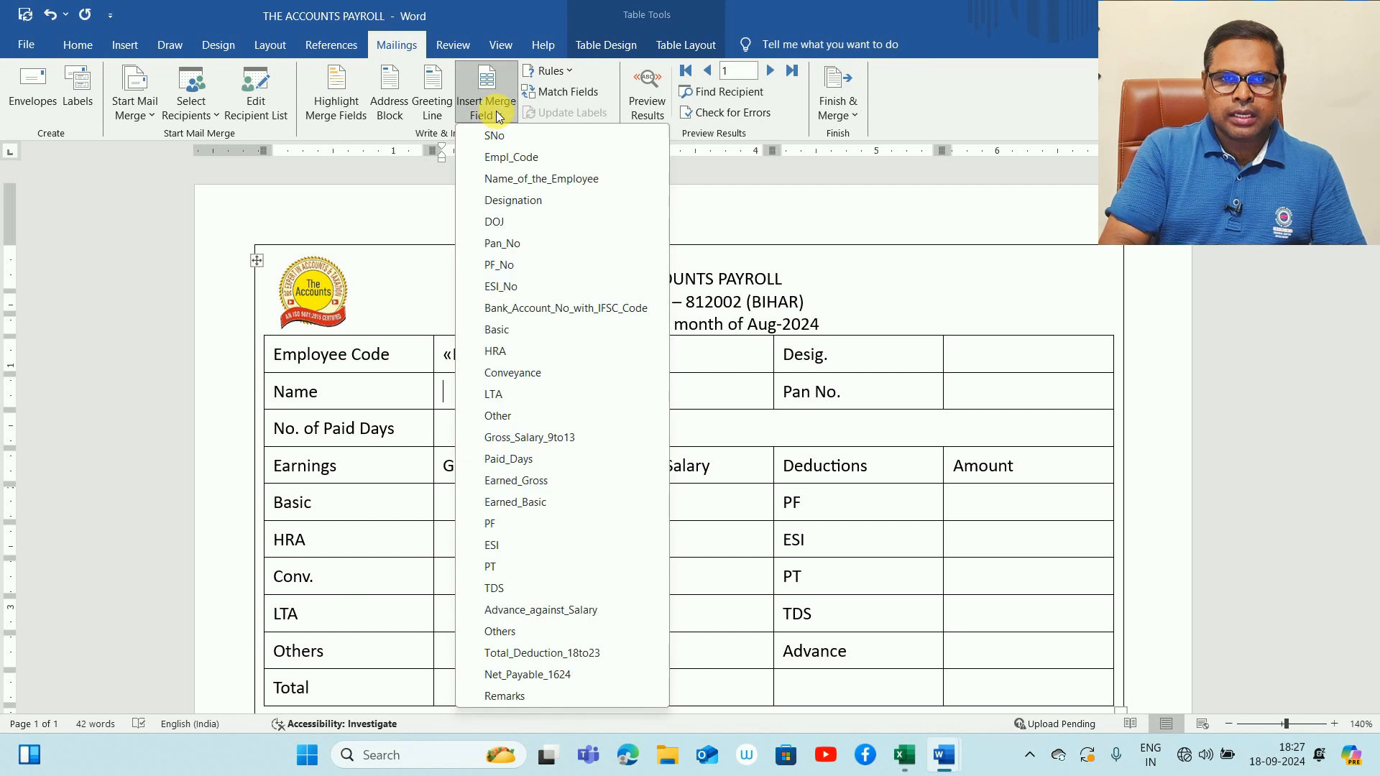
left_click(542, 179)
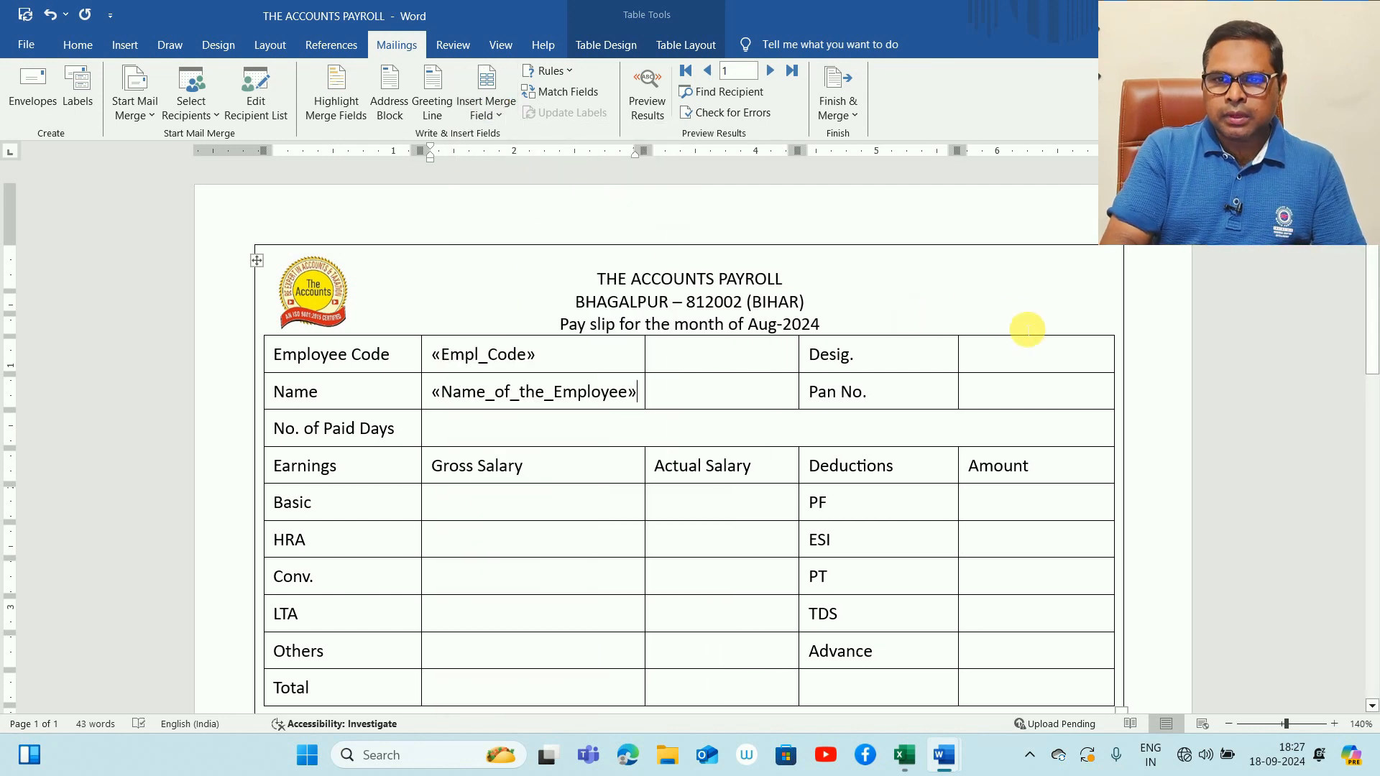
Insert the Designation merge field in the cell beside Desig
left_click(1026, 363)
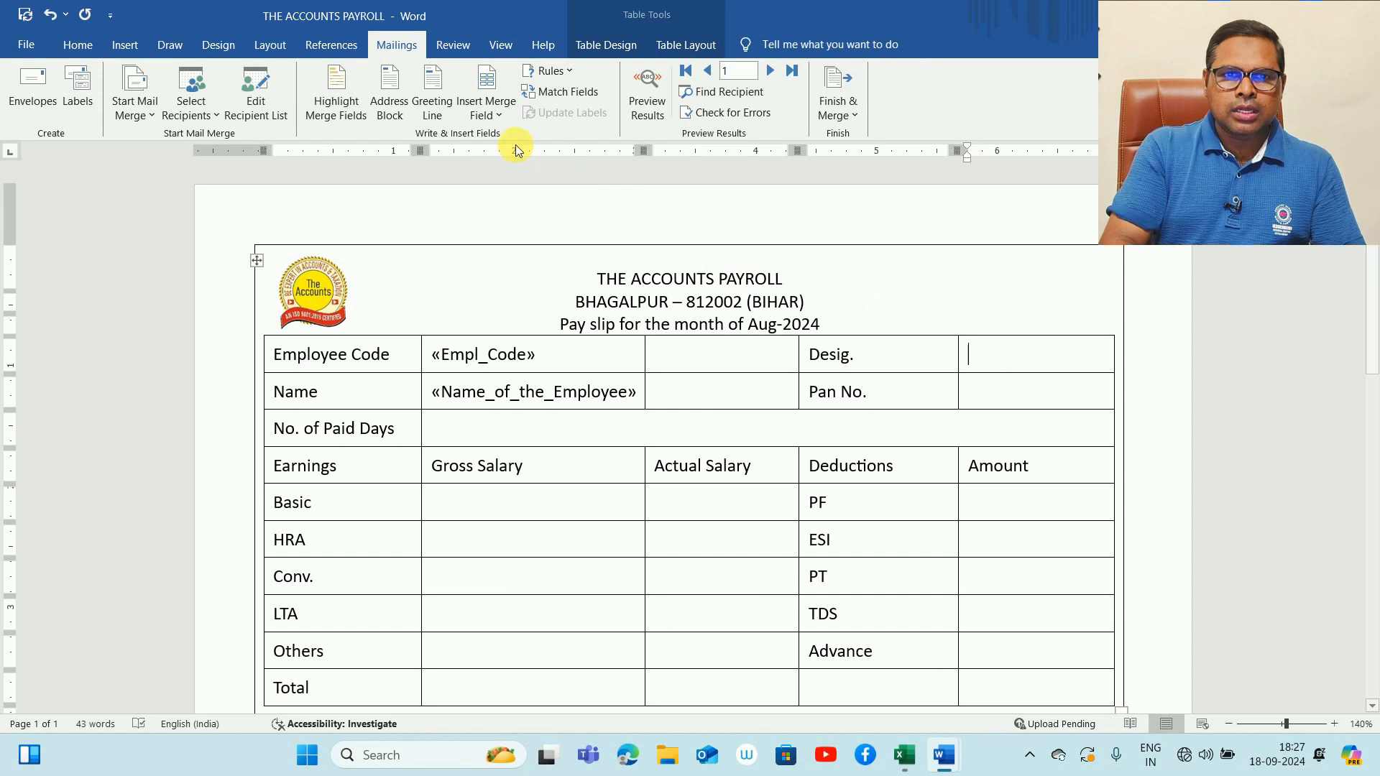
left_click(496, 110)
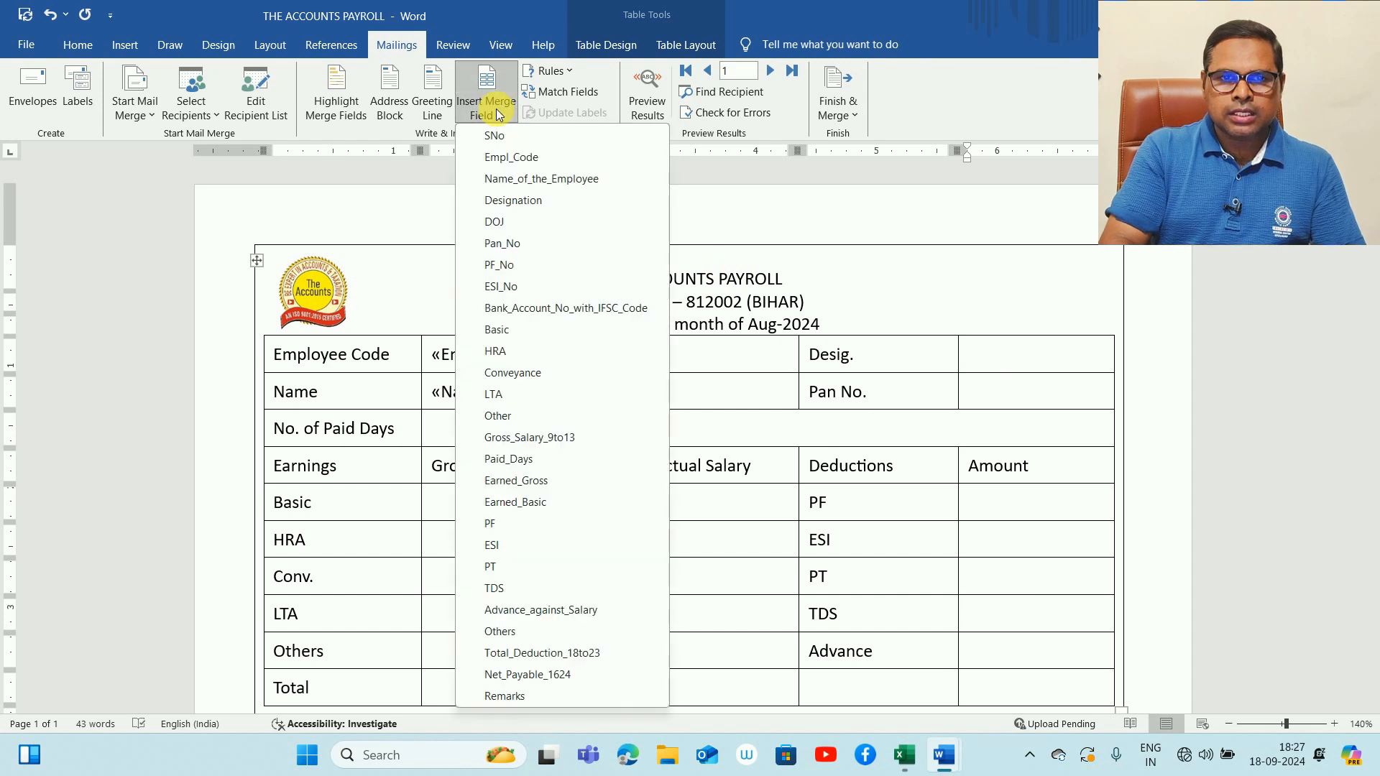
left_click(524, 200)
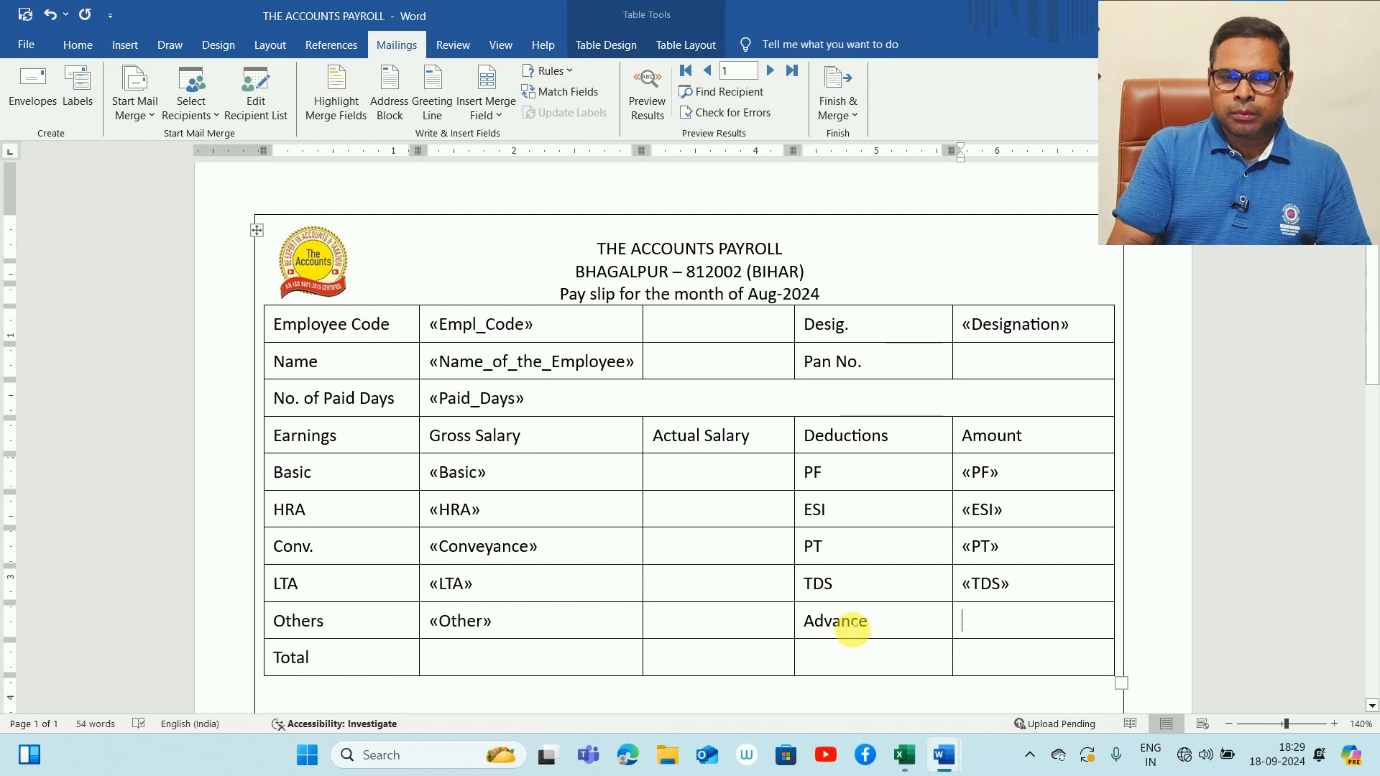
Insert the Advance_against_Salary merge field in the Amount cell of the Advance row
left_click(976, 626)
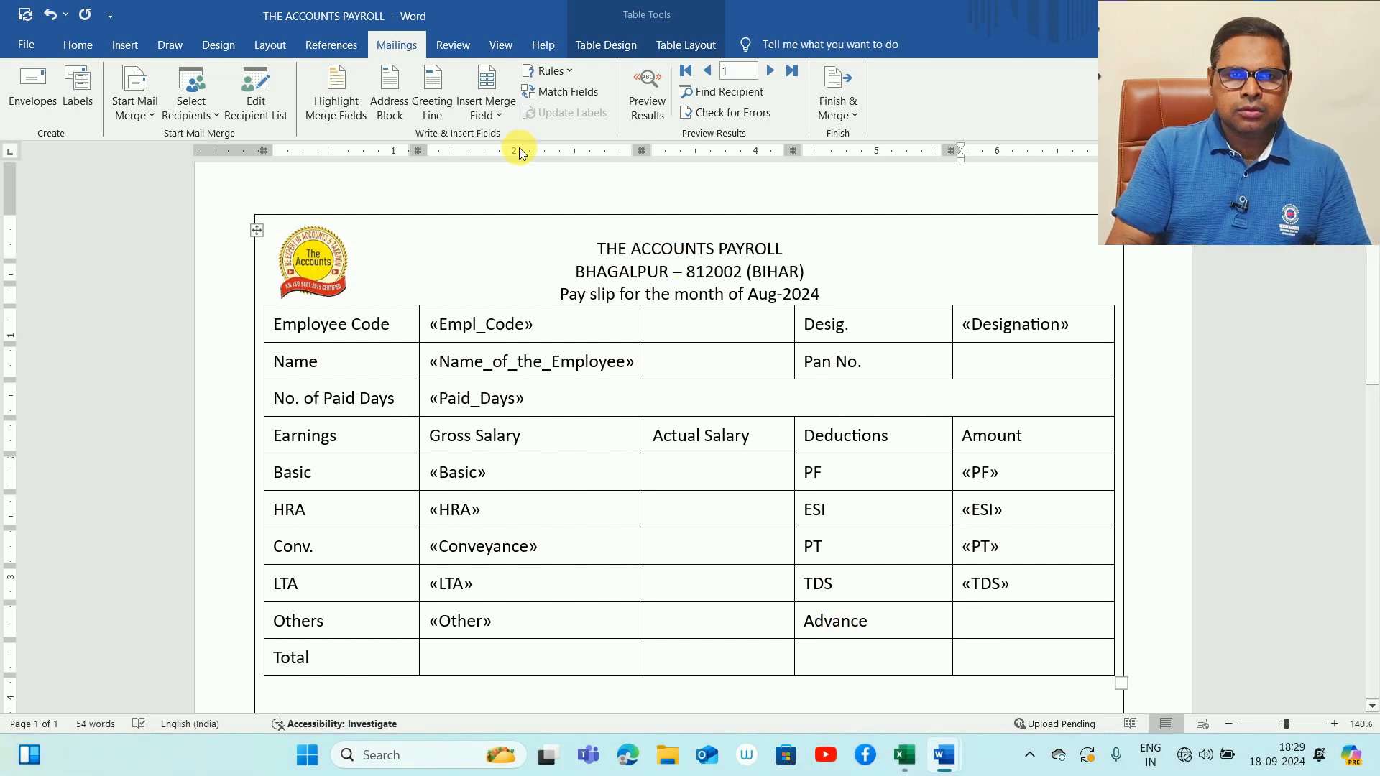
left_click(499, 116)
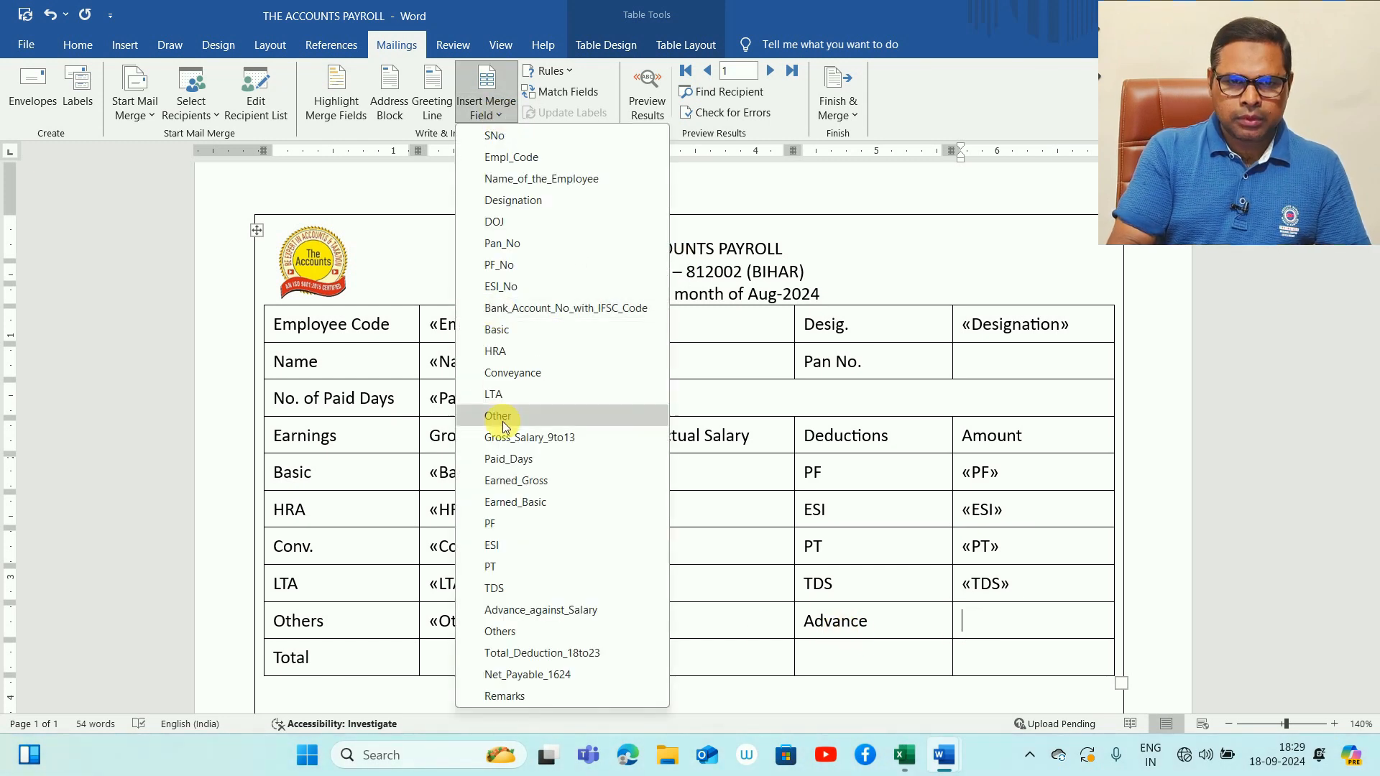
left_click(547, 611)
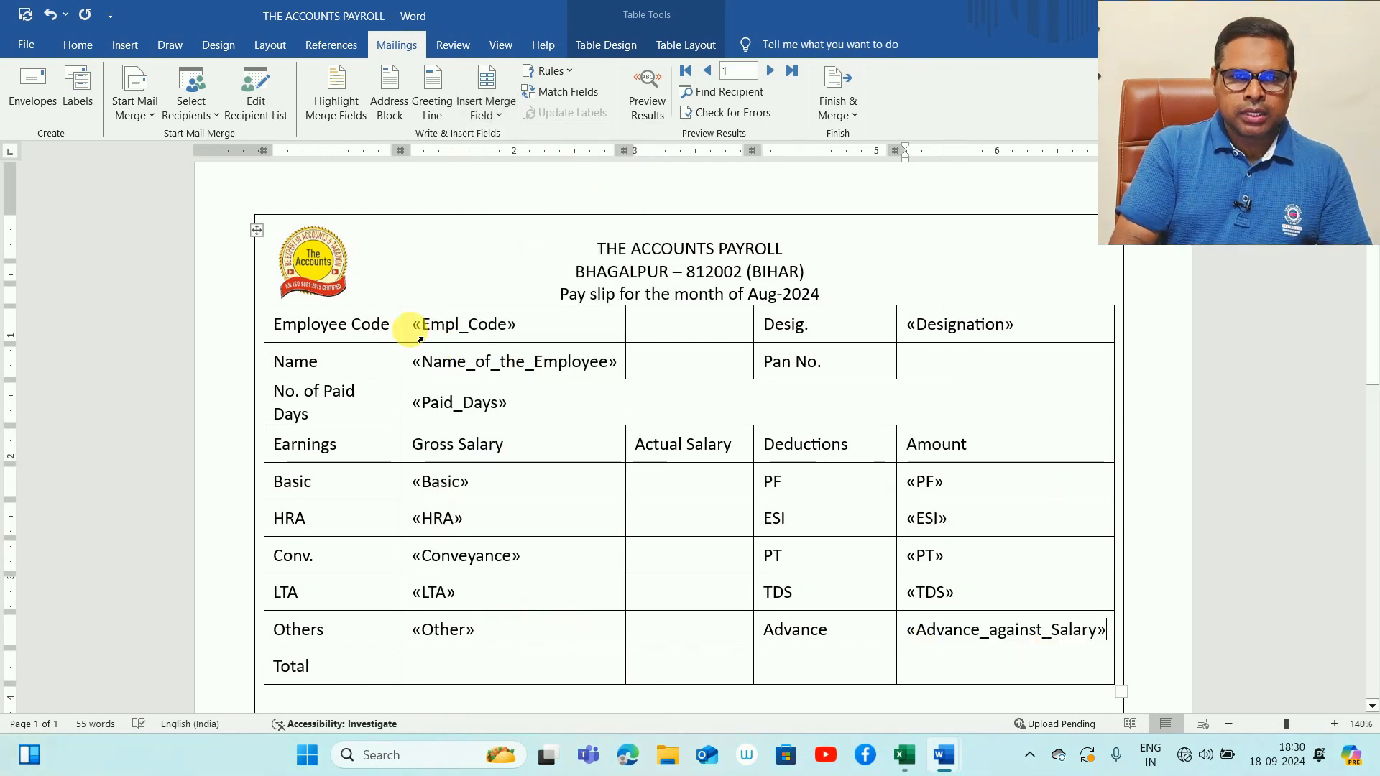
Merge the Empl_Code cell with the empty cell beside it, and do the same for the Name_of_the_Employee cell
left_click_drag(412, 325, 507, 335)
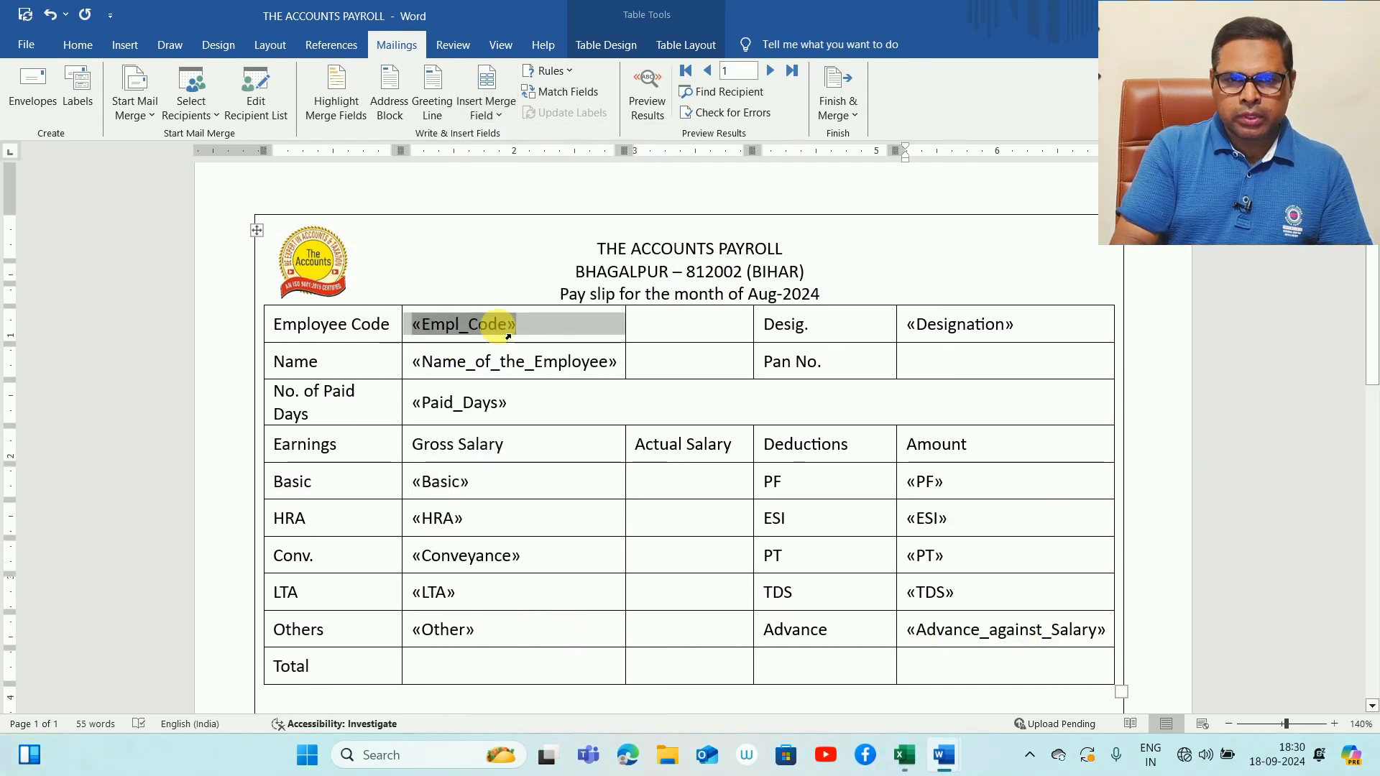
right_click(661, 328)
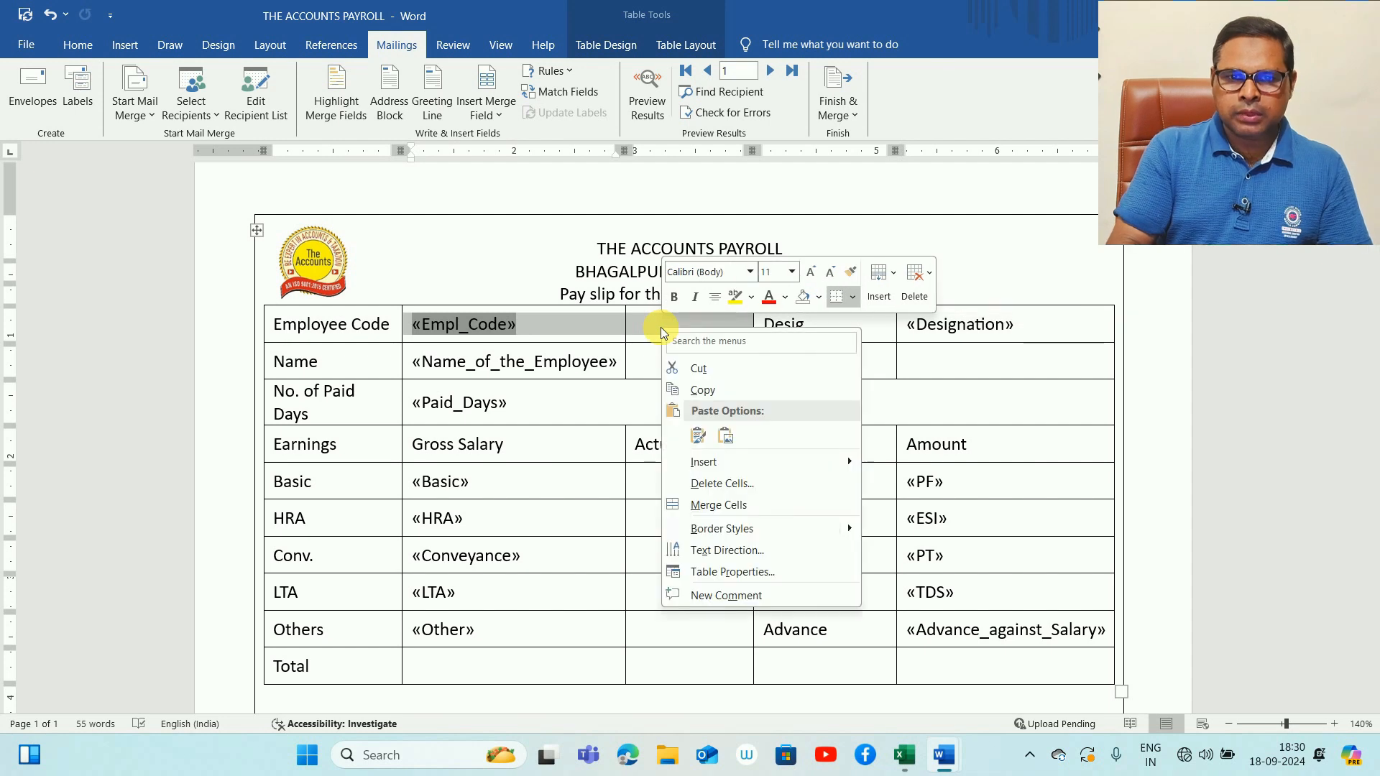
left_click(719, 505)
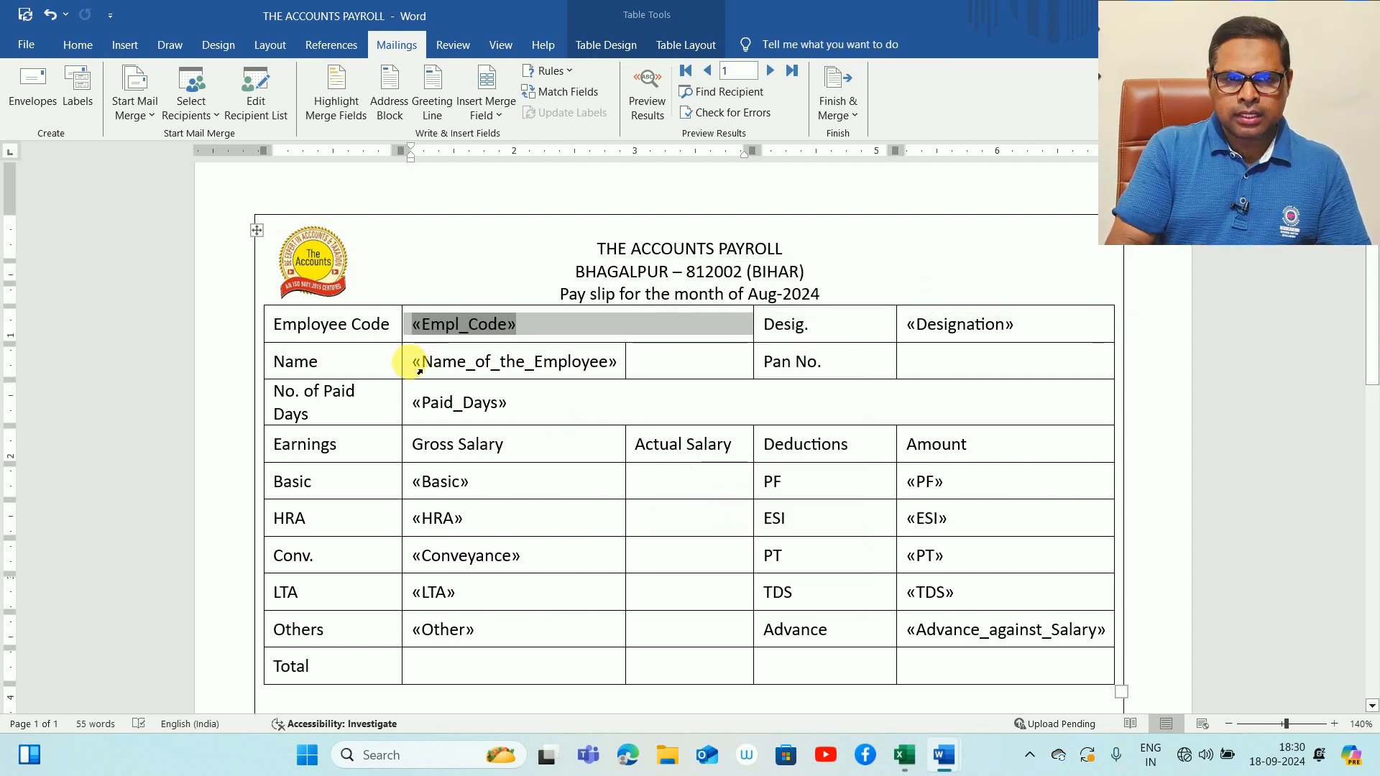
left_click_drag(427, 365, 658, 370)
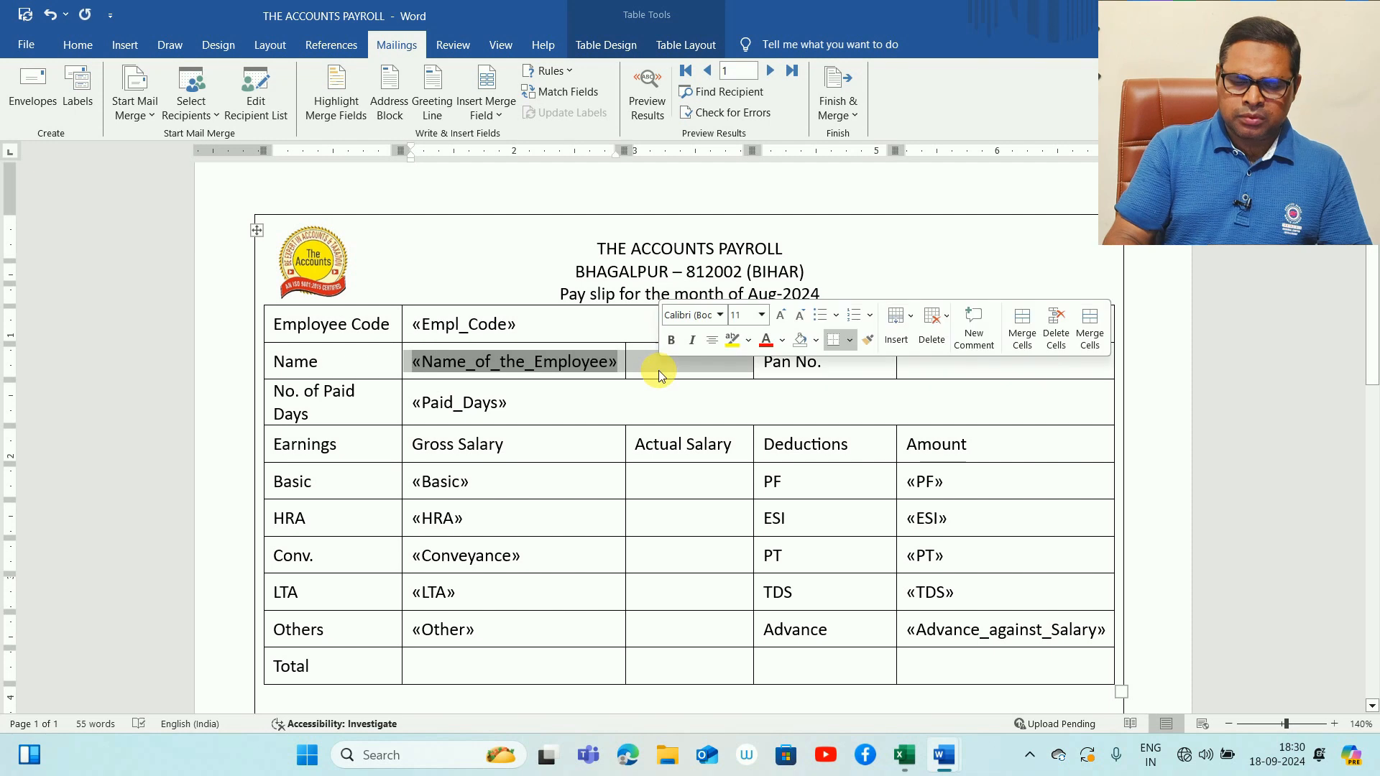
right_click(659, 369)
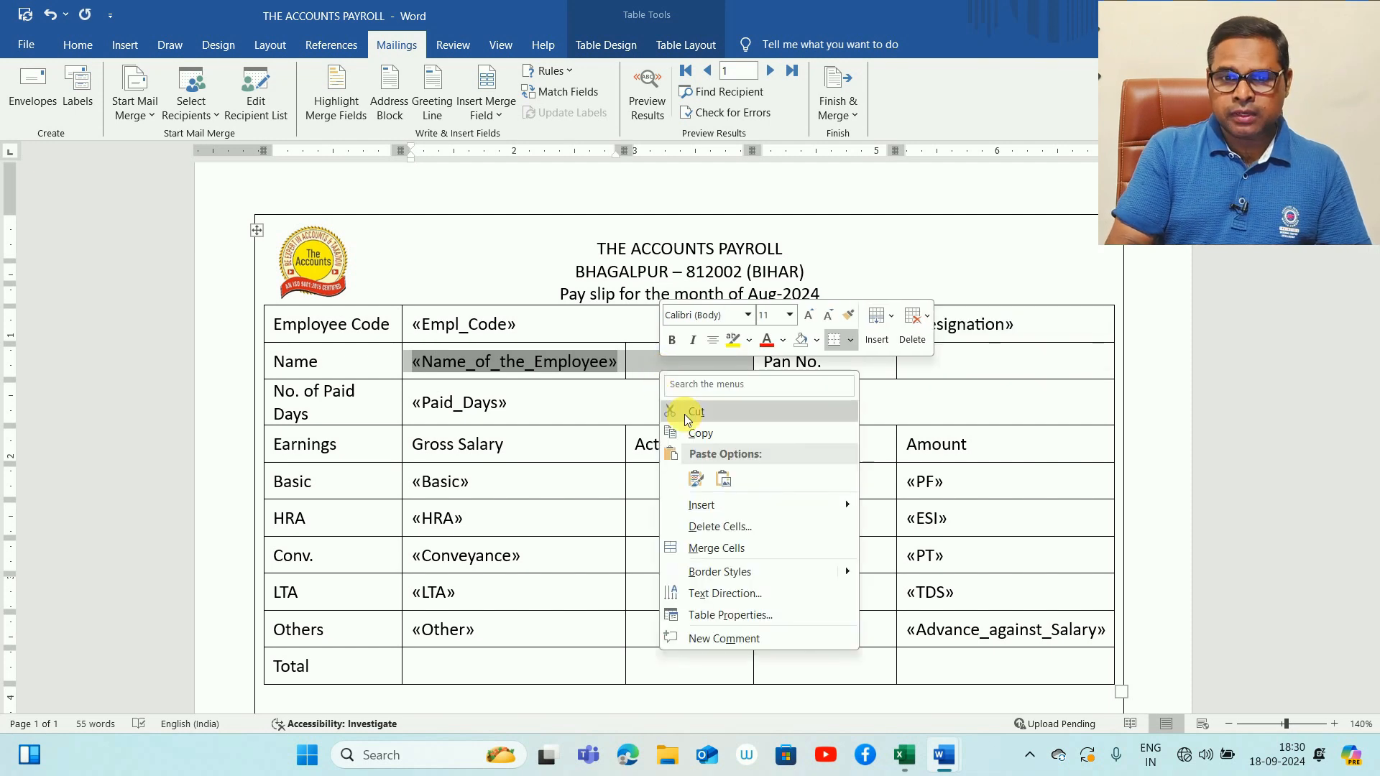
left_click(734, 548)
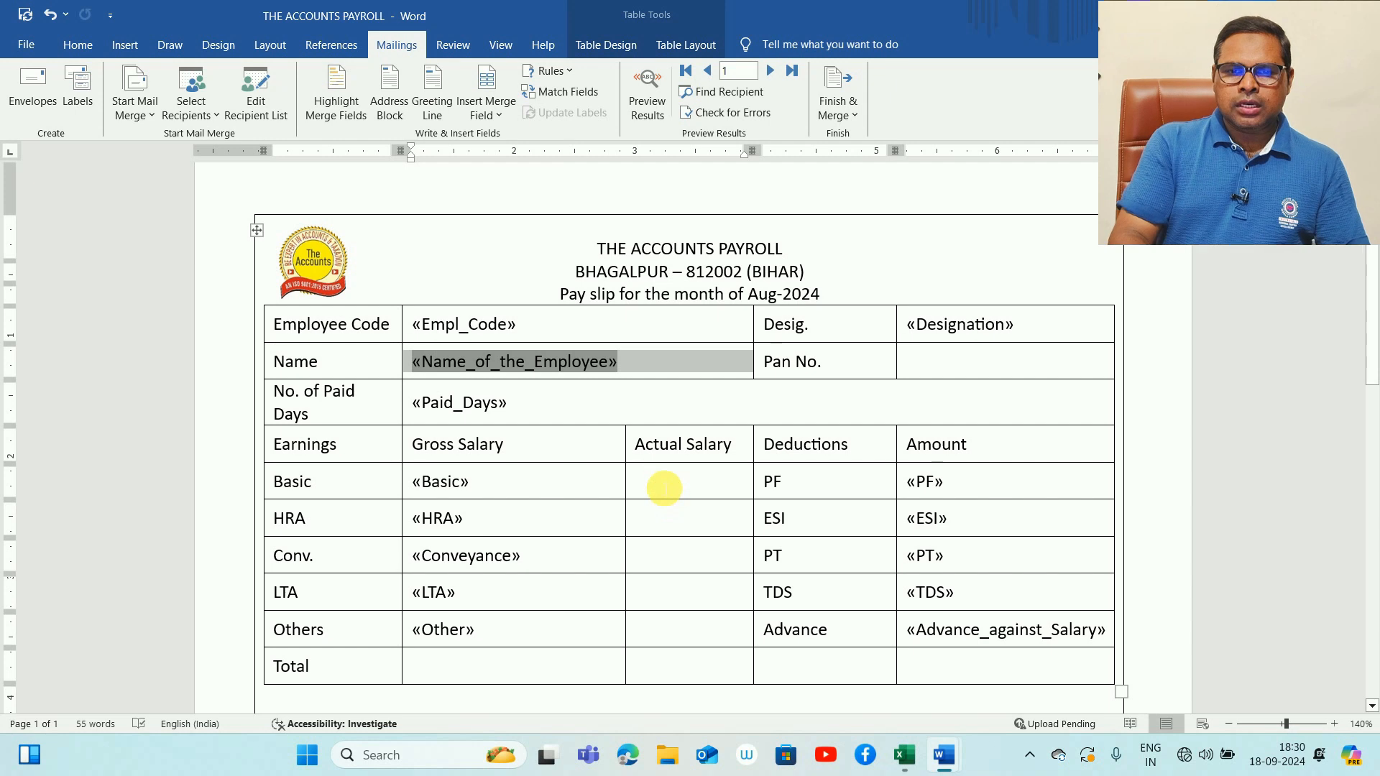
Preview the mail merge results in the payslip with the first employee record
left_click(664, 489)
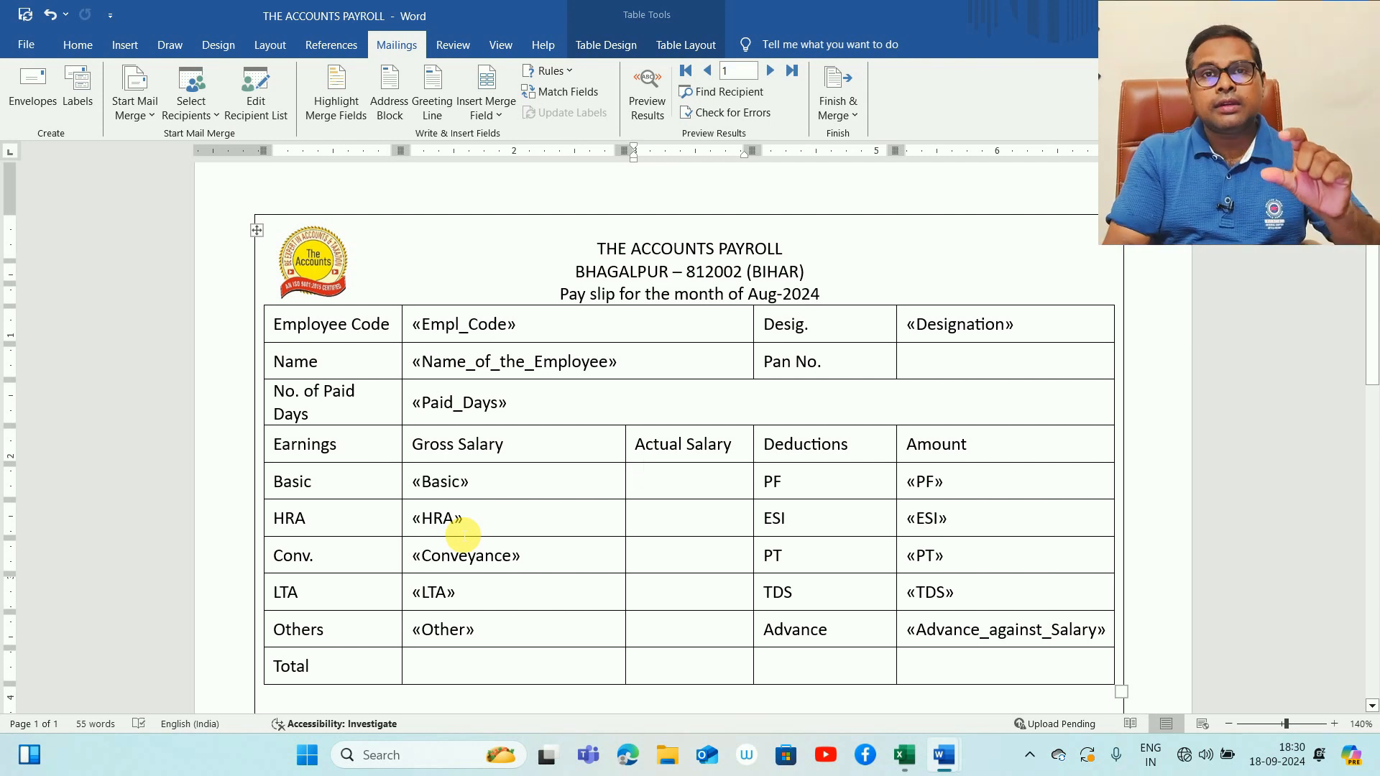
key("ctrl+1")
left_click(660, 132)
mouse_move(680, 123)
left_mouse_down()
mouse_move(620, 188)
mouse_move(684, 85)
left_mouse_up()
key("Escape")
left_click(647, 101)
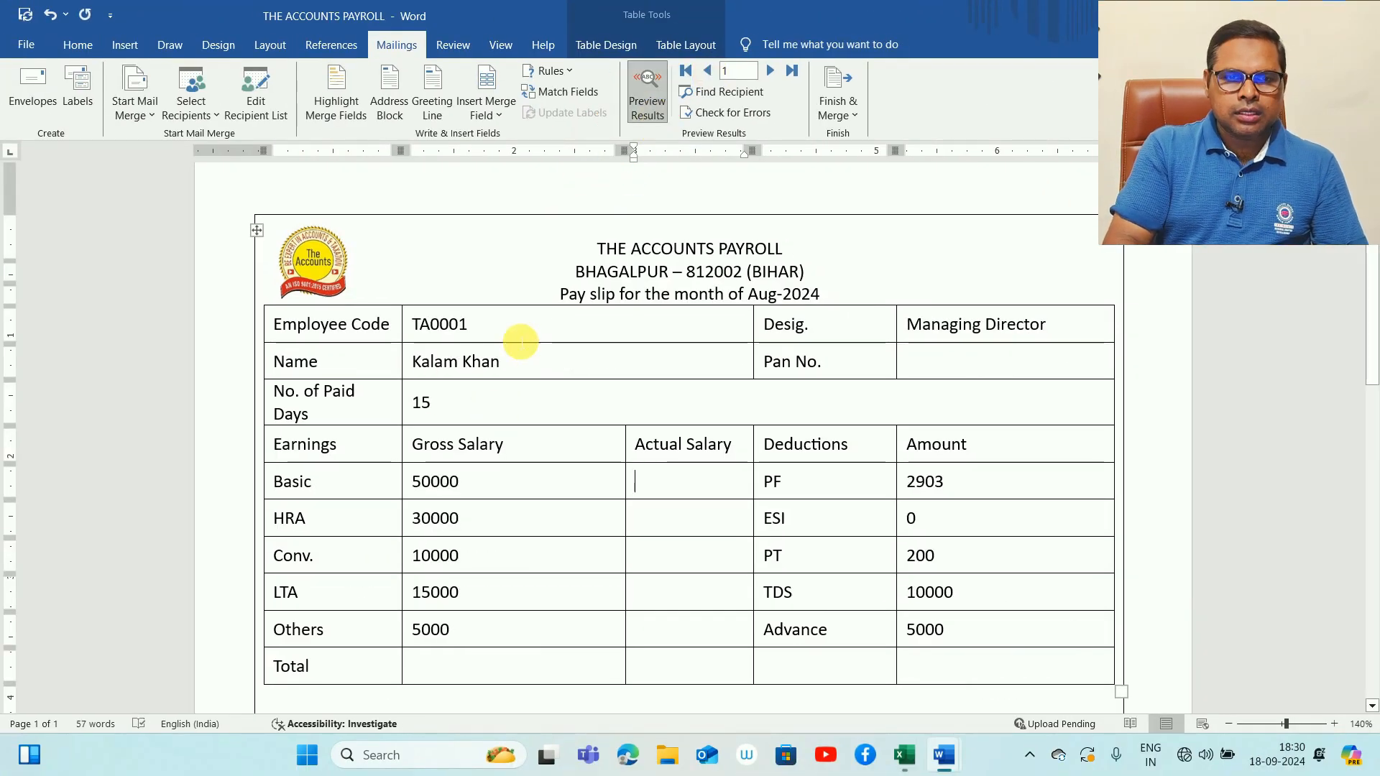
left_click(517, 338)
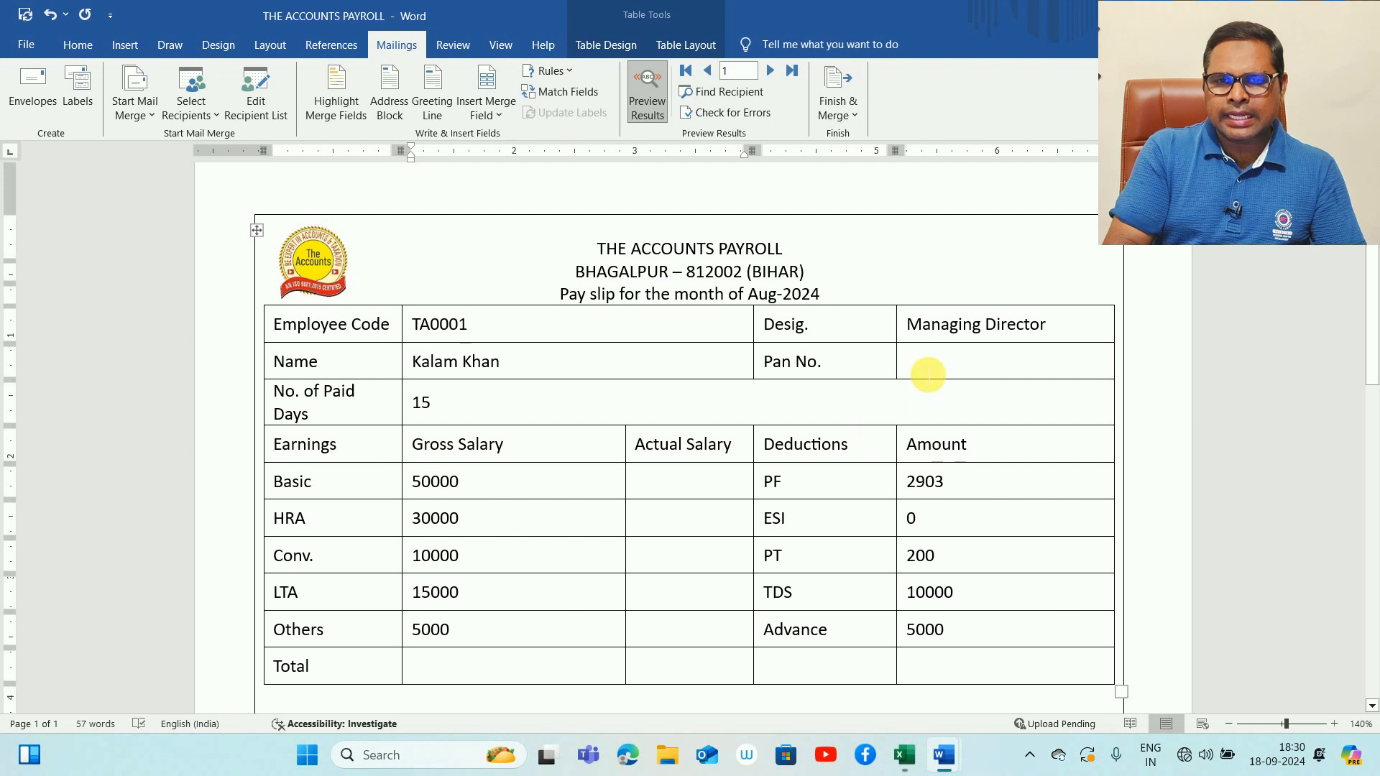
Insert the Pan_No merge field in the cell beside Pan No
left_click(915, 364)
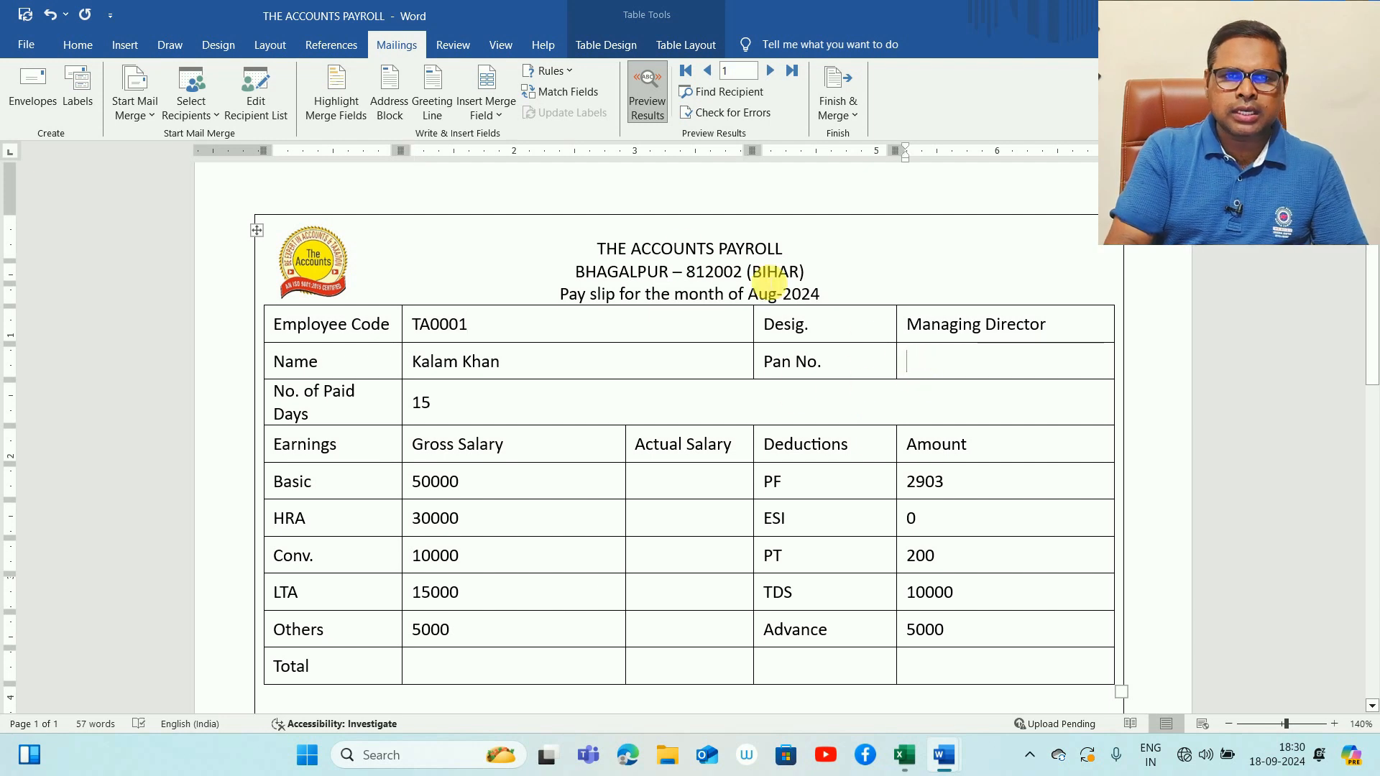
left_click(495, 117)
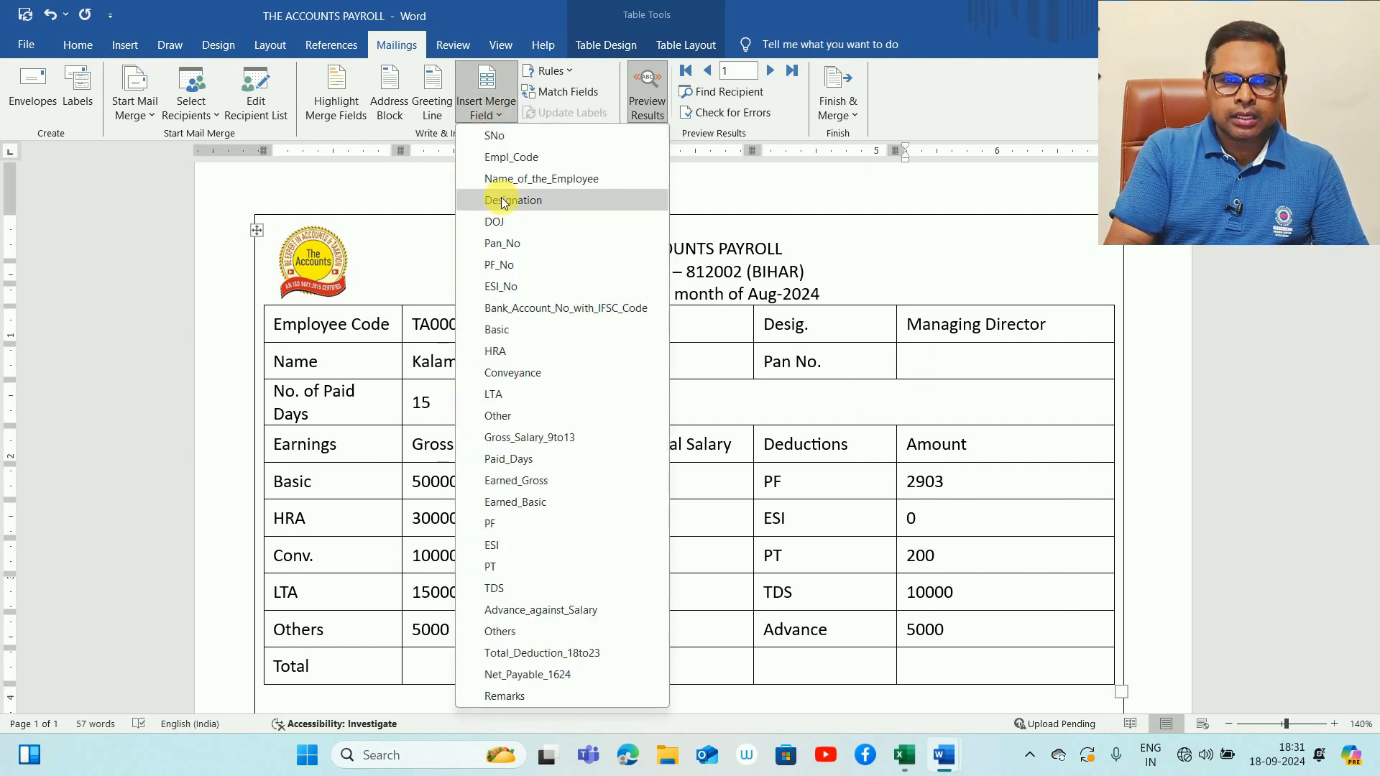
left_click(511, 244)
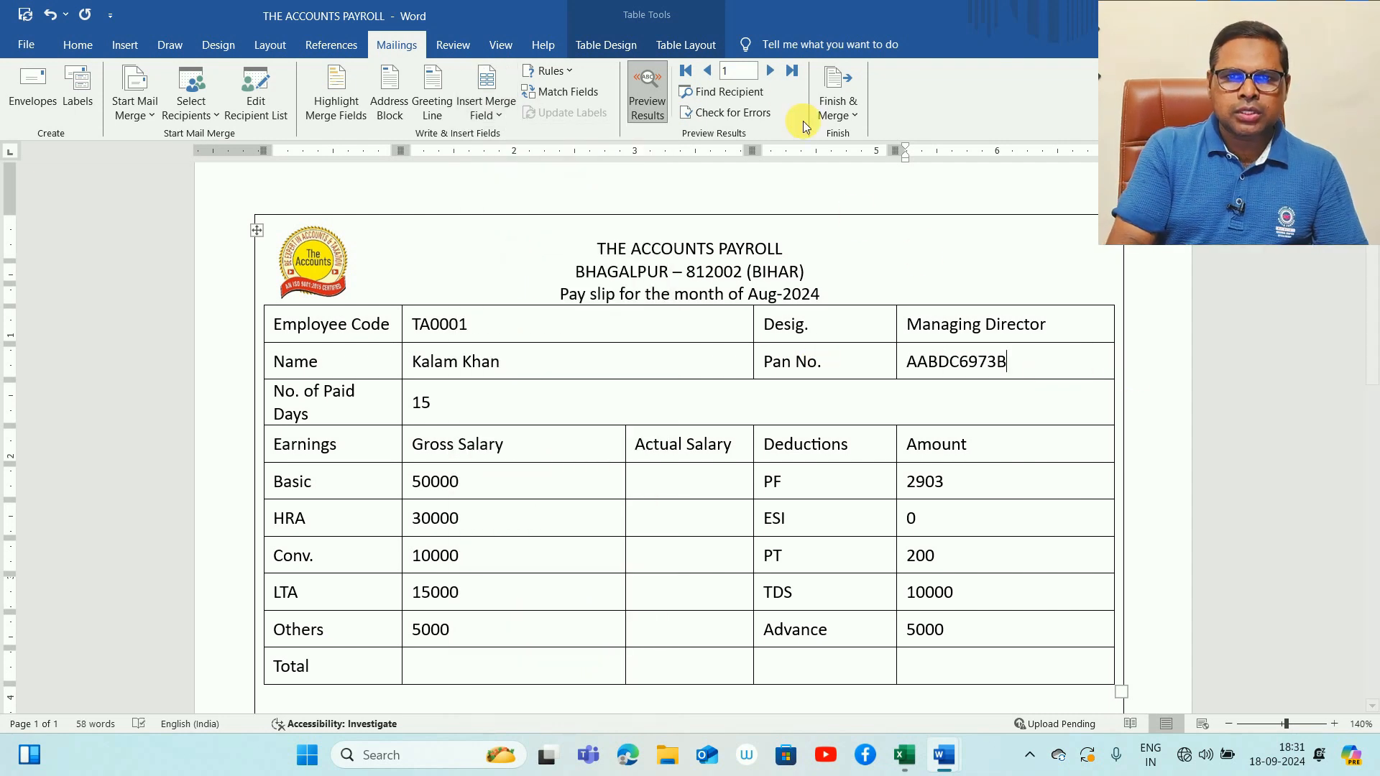
Browse the previewed payslips forward to record 5 and return to record 1
left_click(769, 71)
left_click(769, 72)
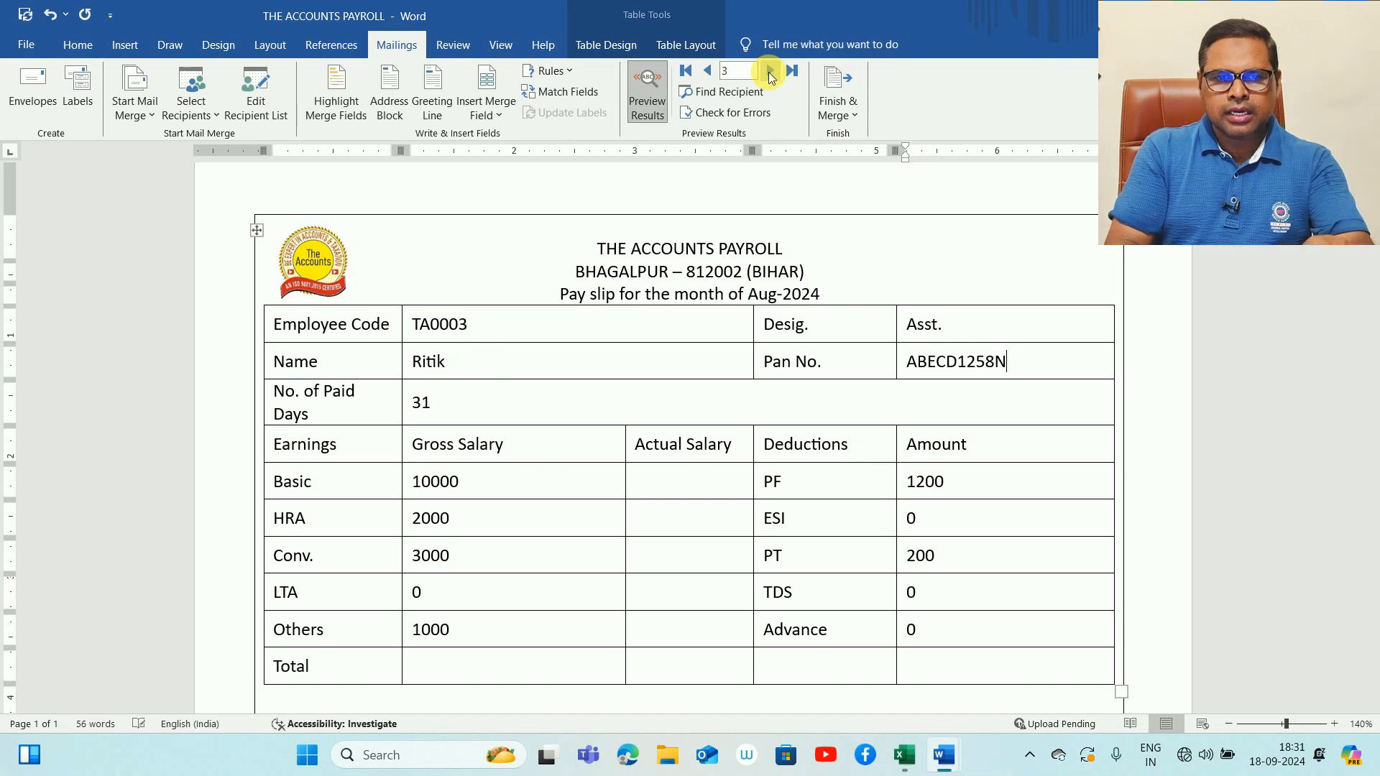
left_click(769, 71)
left_click(769, 72)
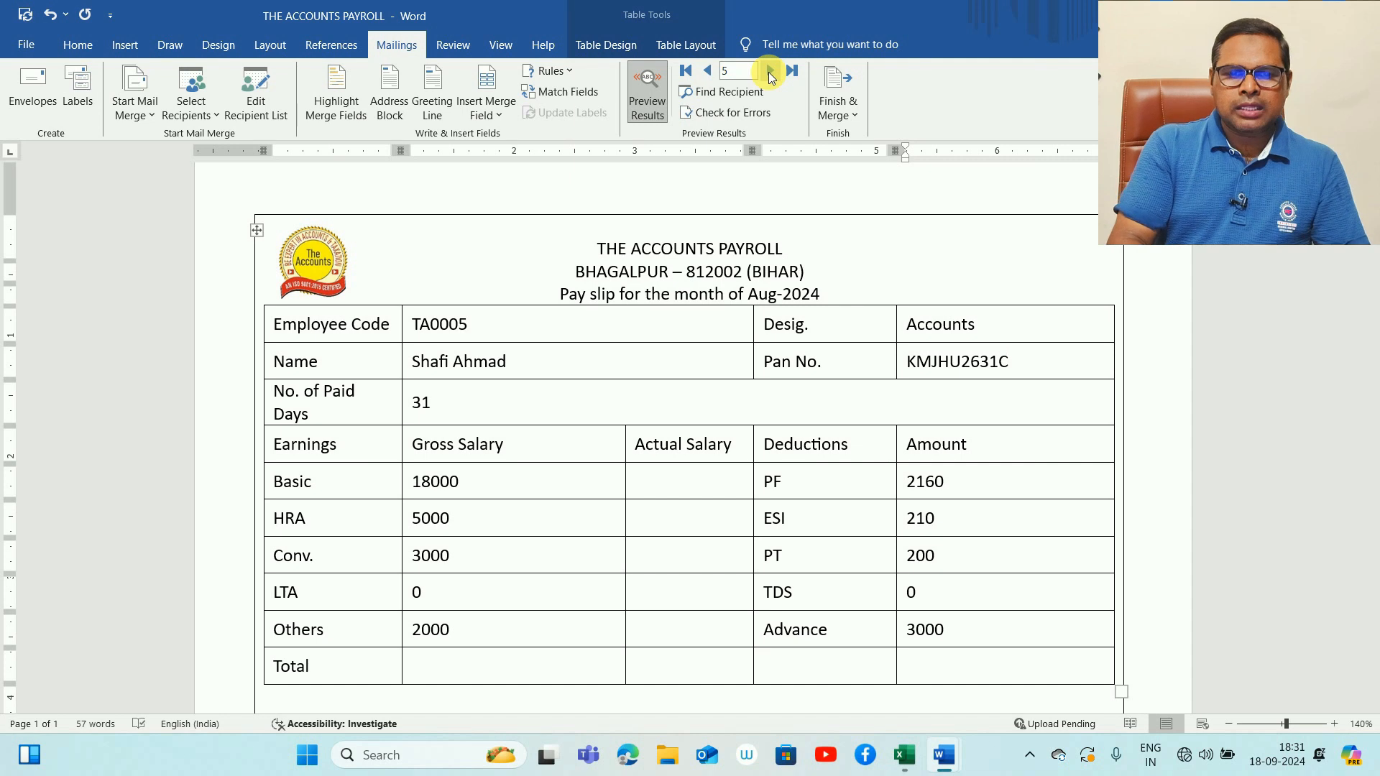
left_click(670, 481)
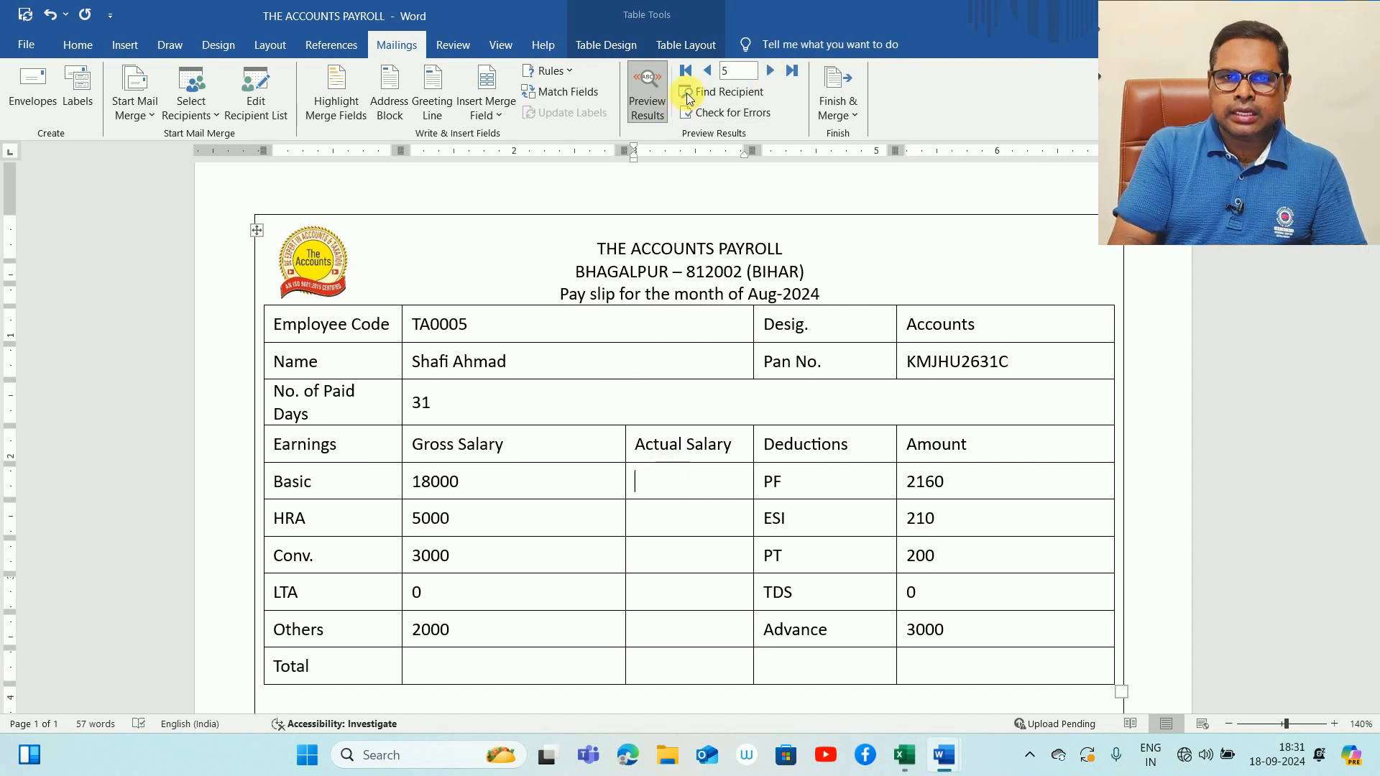
left_click(706, 70)
left_click(706, 69)
left_click(707, 70)
left_click(707, 71)
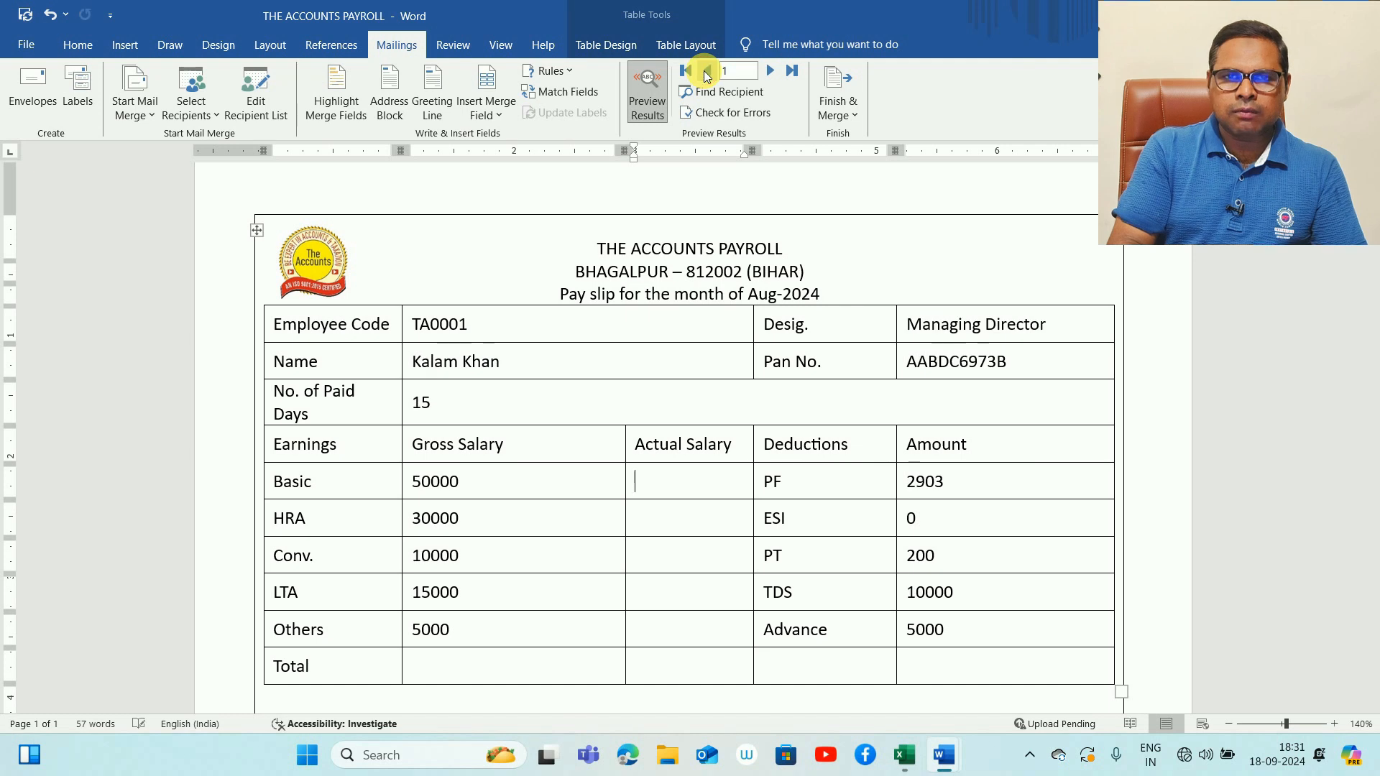
Compare the Basic row's Gross Salary value with its underlying merge field by switching the results preview off and on
left_click(544, 483)
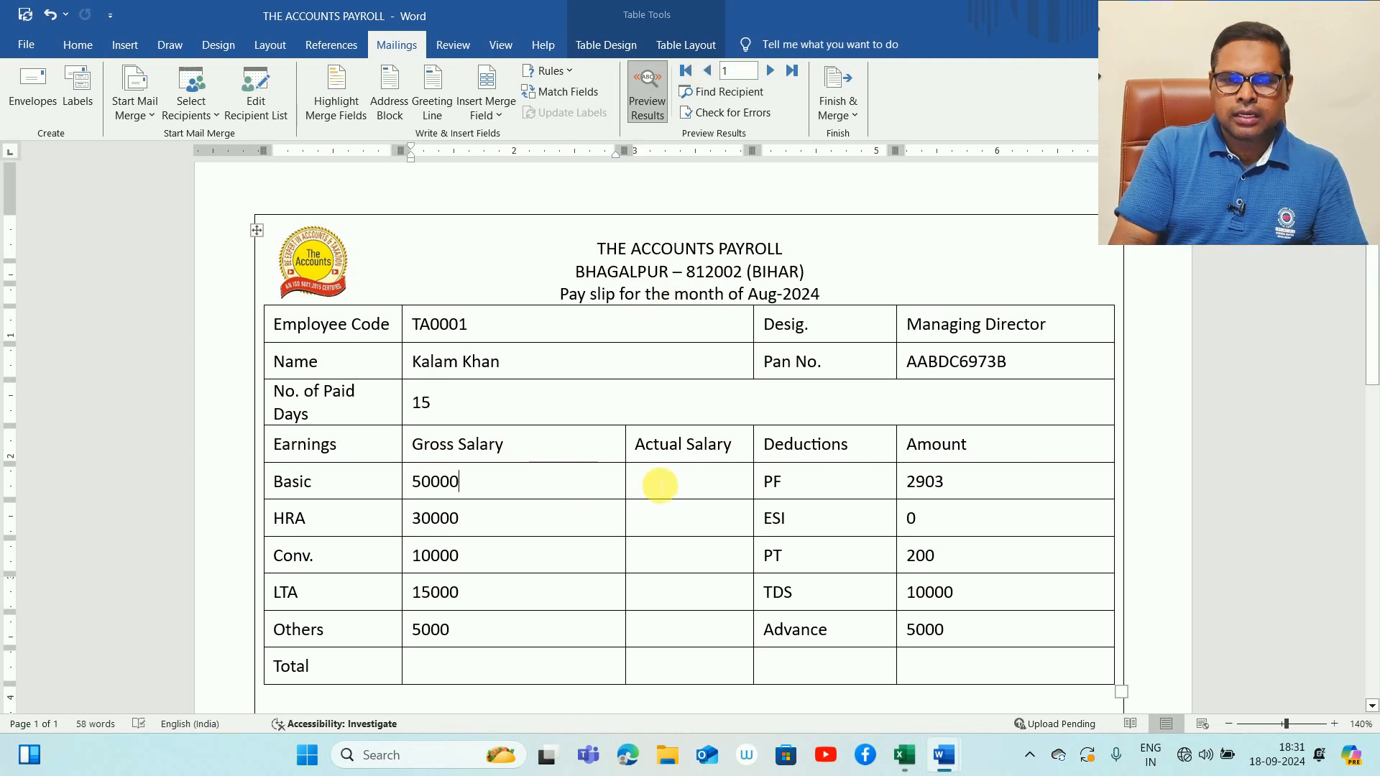
left_click(658, 486)
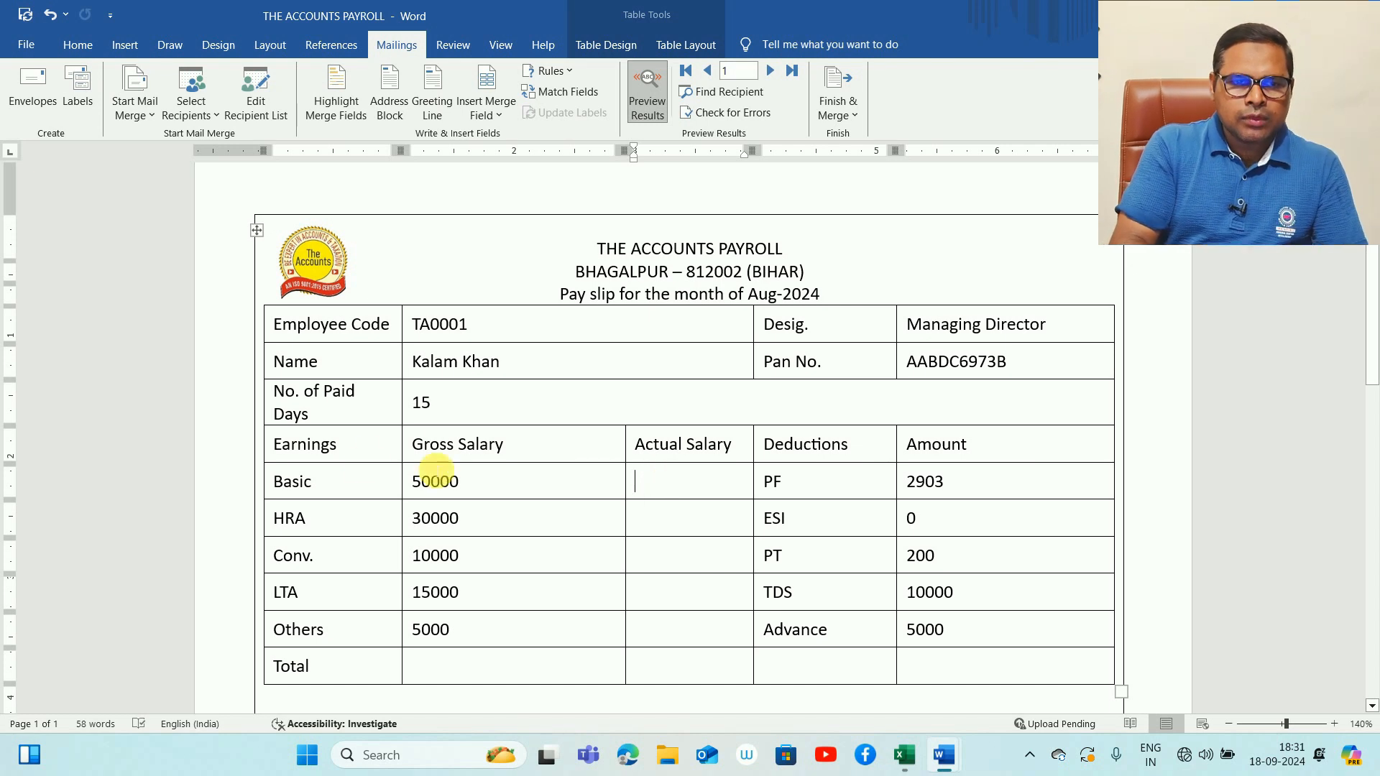
left_click(340, 480)
left_click(433, 482)
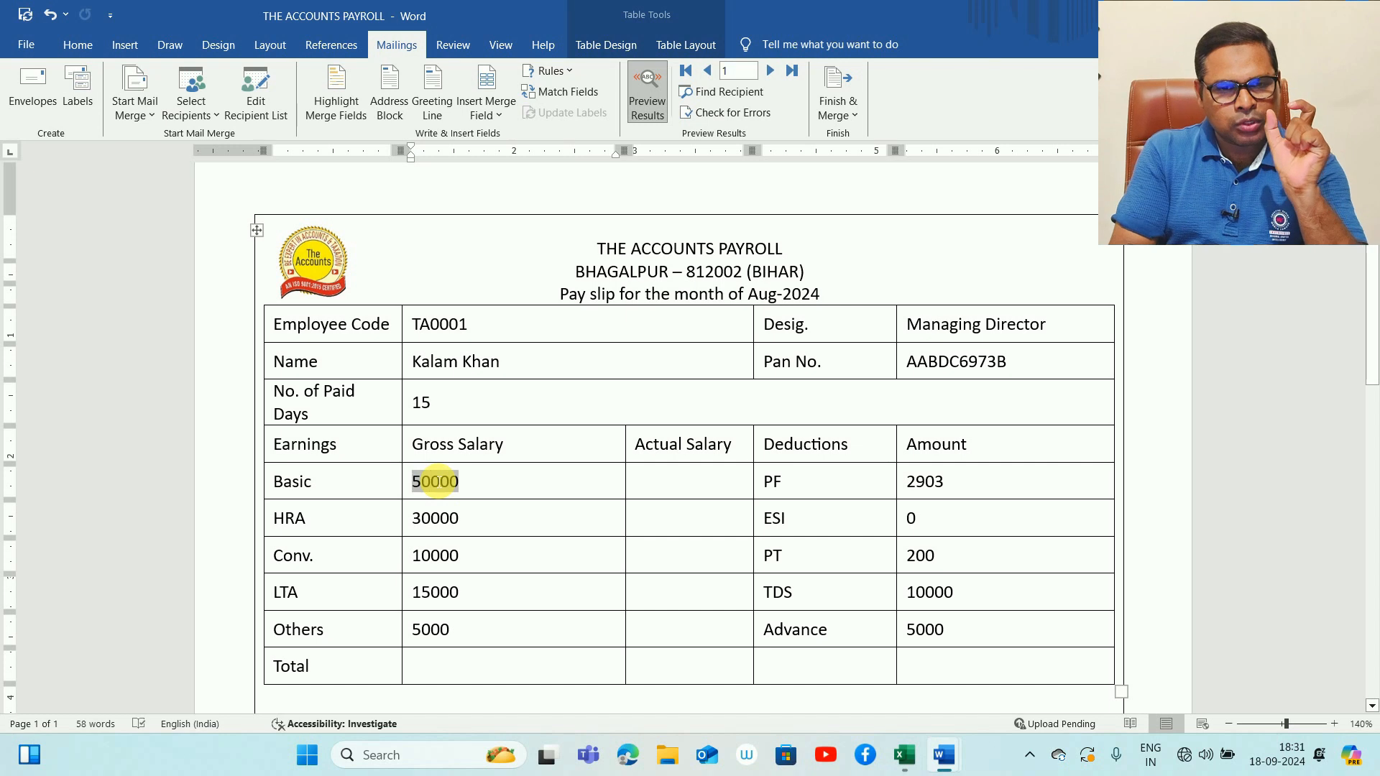
left_click(648, 113)
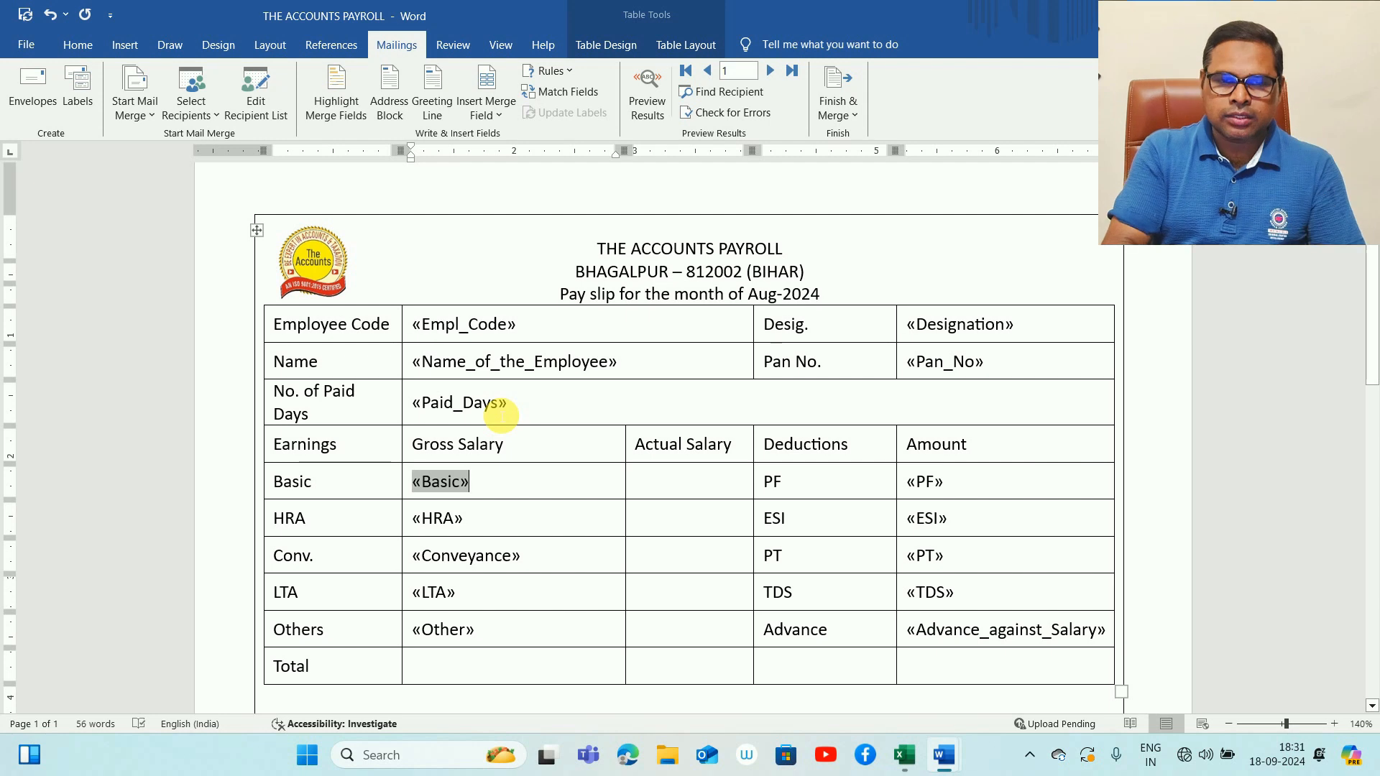
left_click(649, 100)
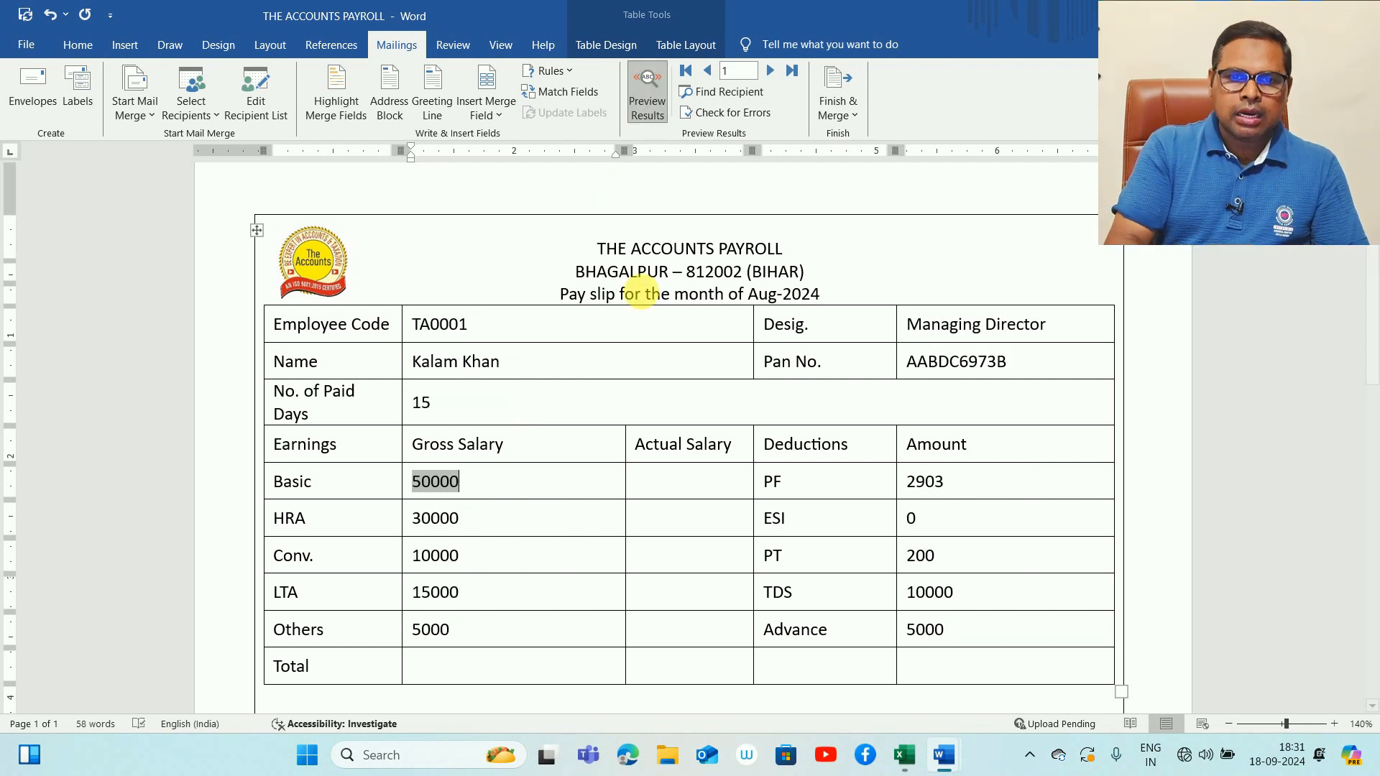
Insert the Basic merge field in the Actual Salary cell of the Basic row
left_click(676, 492)
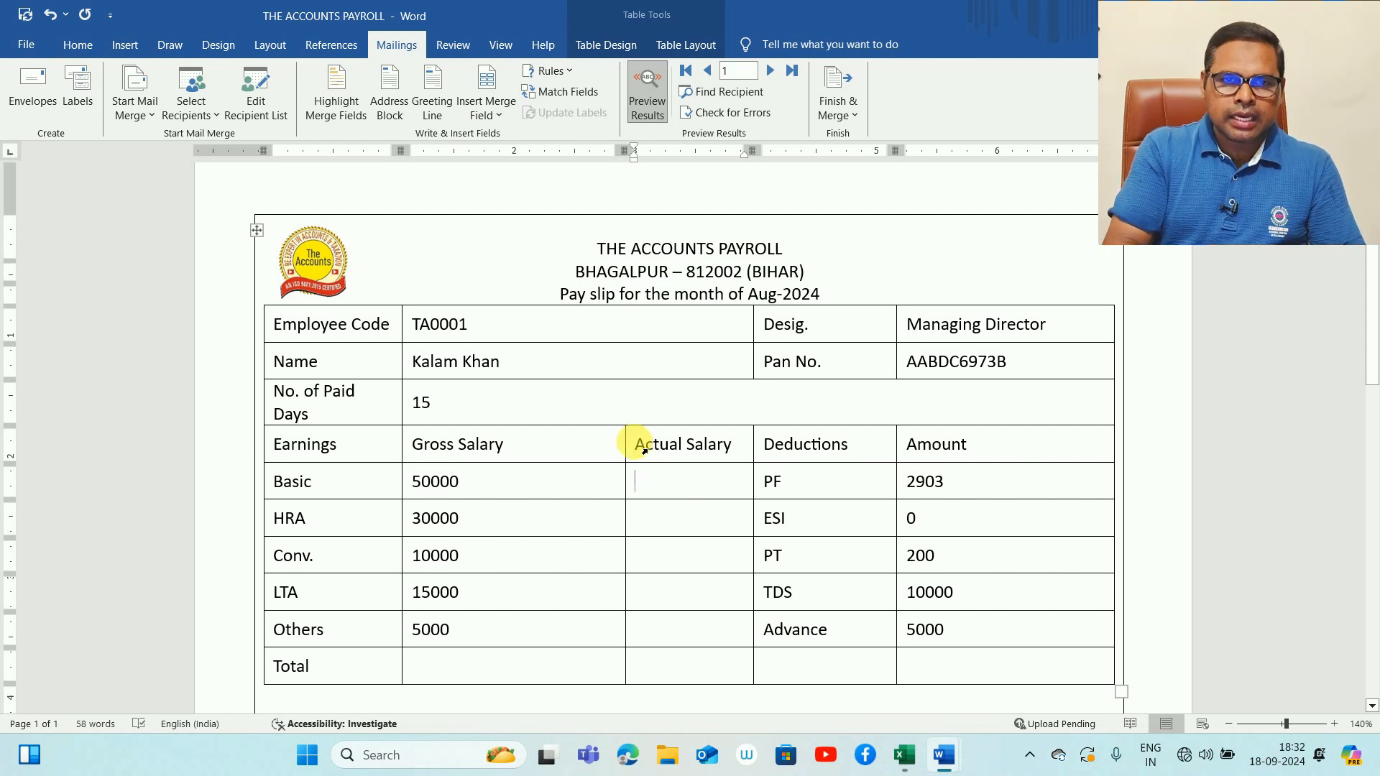
left_click(493, 115)
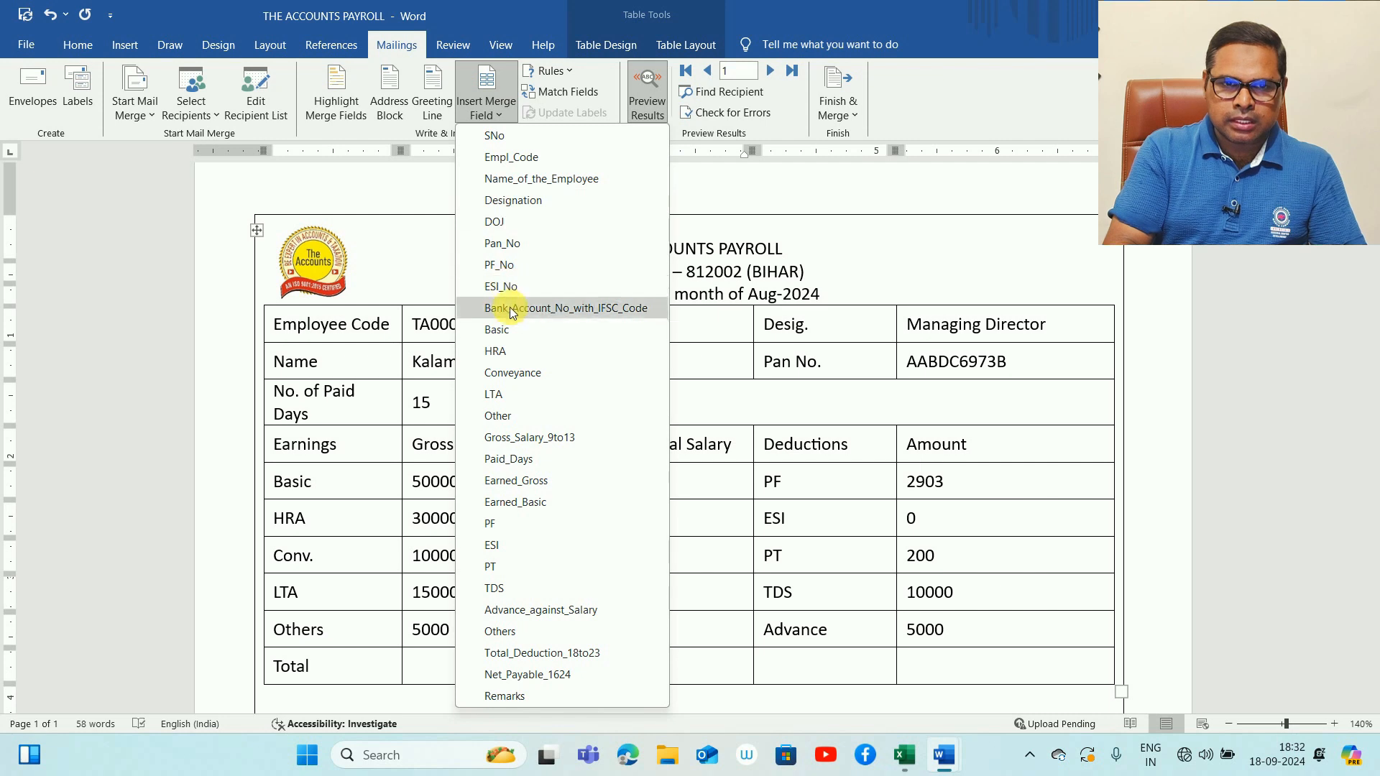
left_click(515, 332)
left_click(483, 486)
left_click(697, 484)
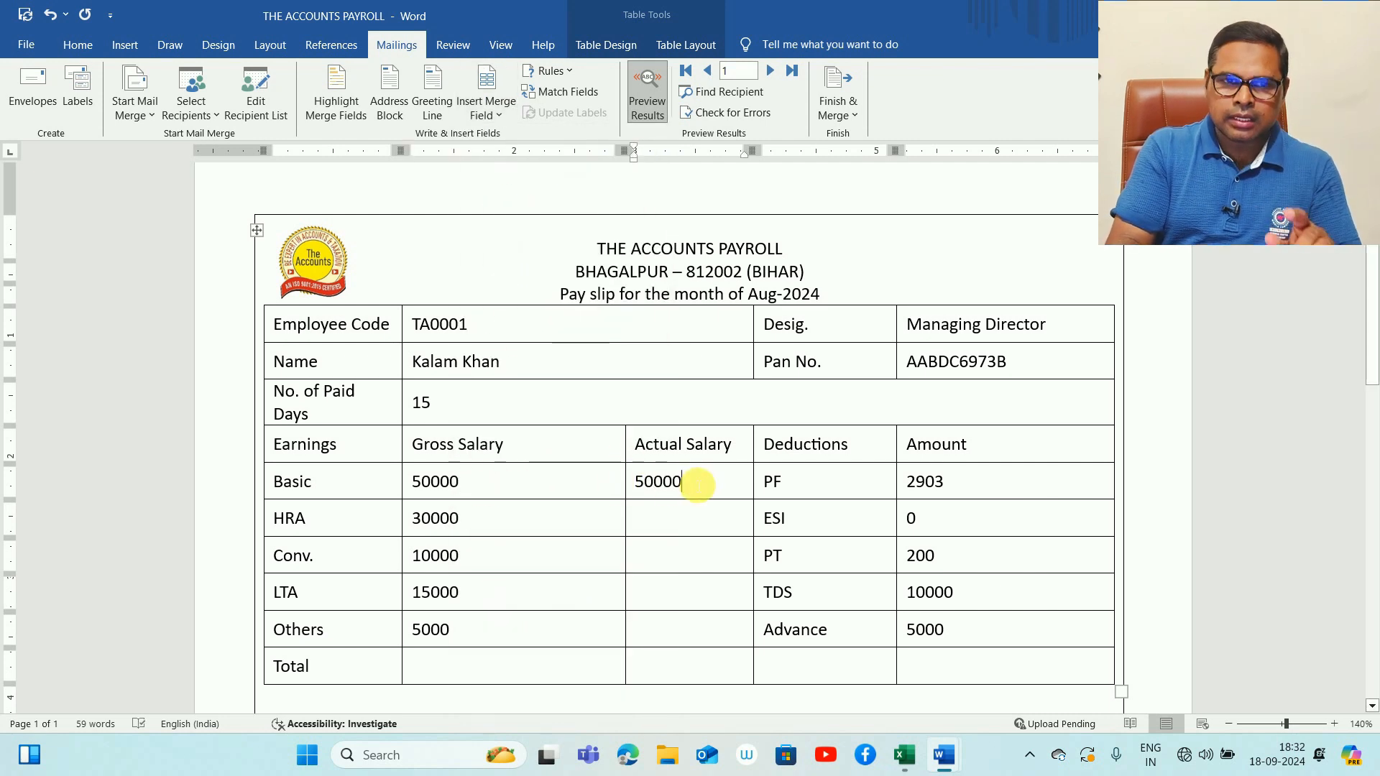
left_click(446, 404)
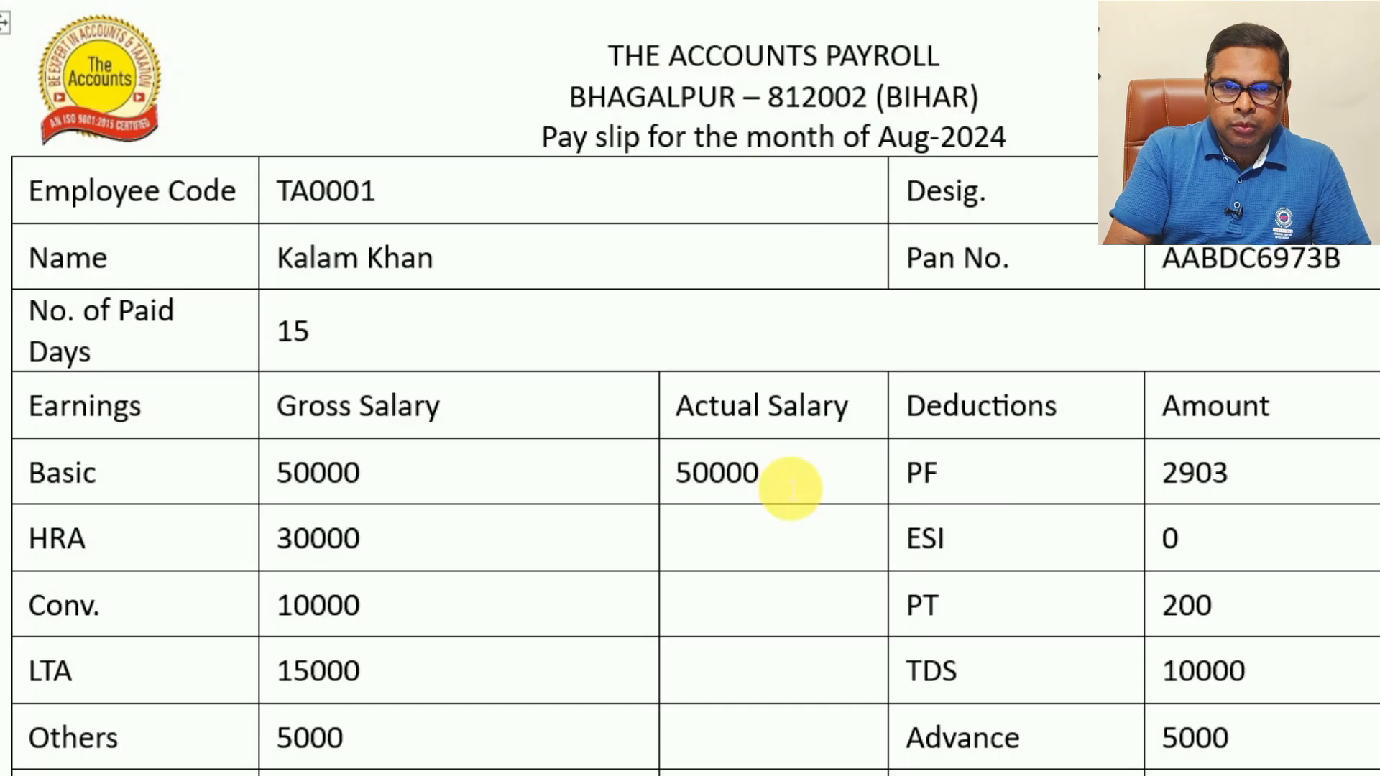
Edit the Basic row's Actual Salary field, choose the = (Formula) field type and open its formula settings
mouse_move(683, 491)
left_mouse_down()
mouse_move(665, 492)
mouse_move(702, 486)
mouse_move(688, 504)
left_mouse_up()
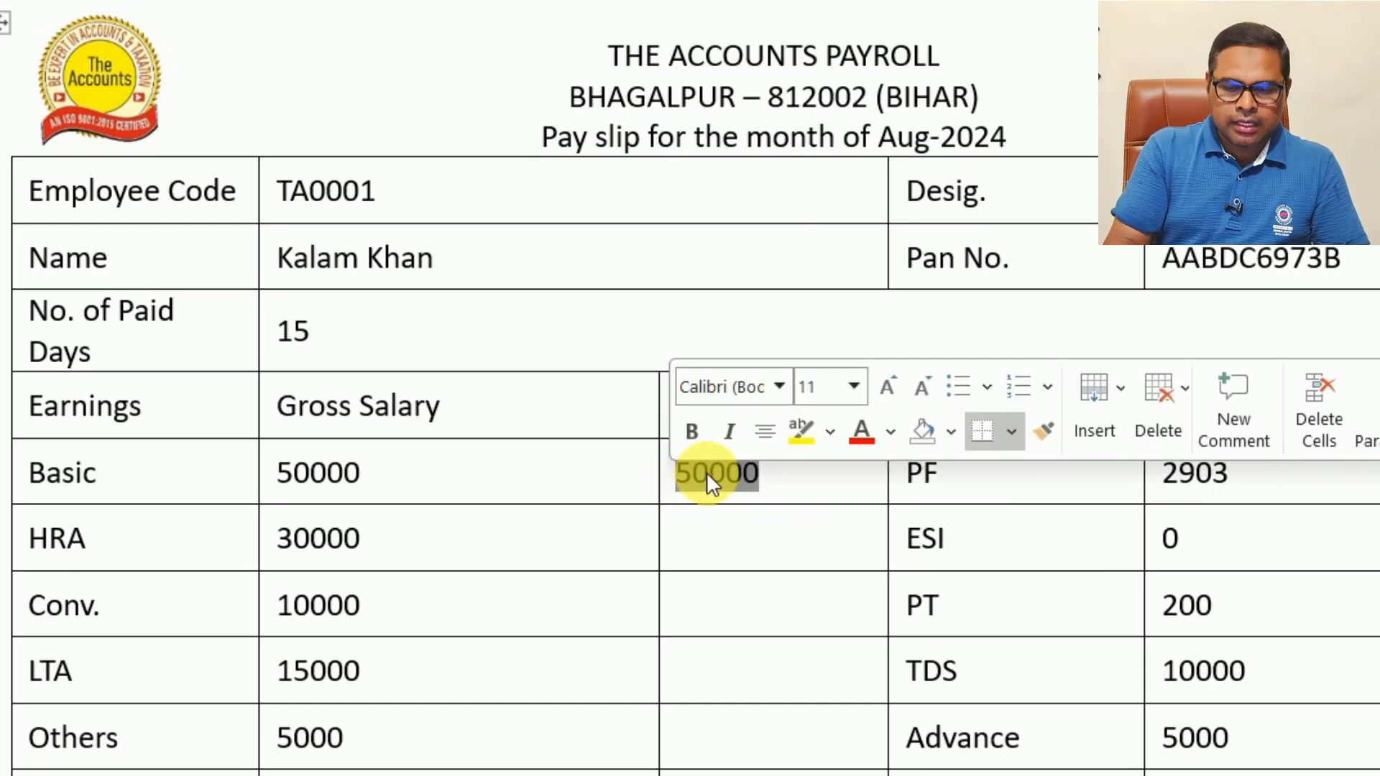
right_click(705, 473)
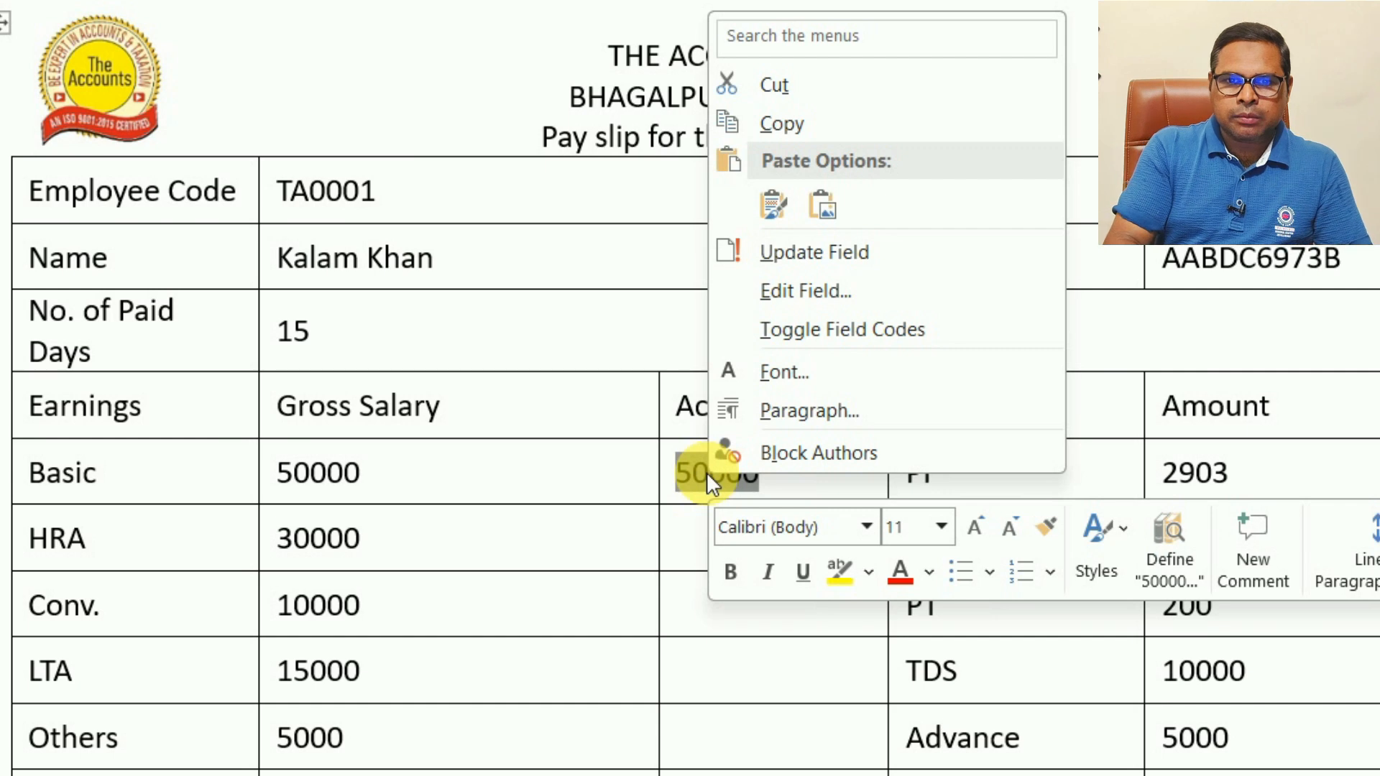
left_click(799, 302)
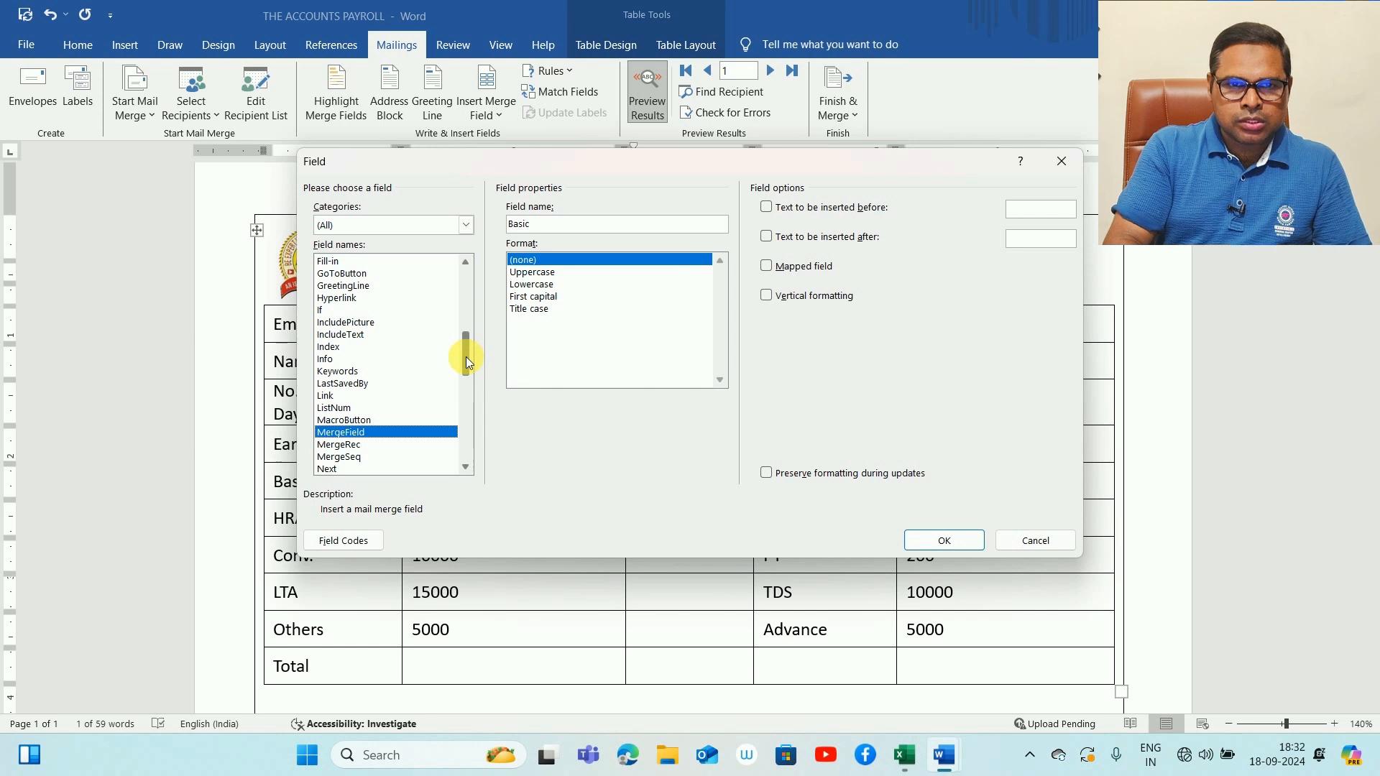
left_click_drag(466, 357, 469, 274)
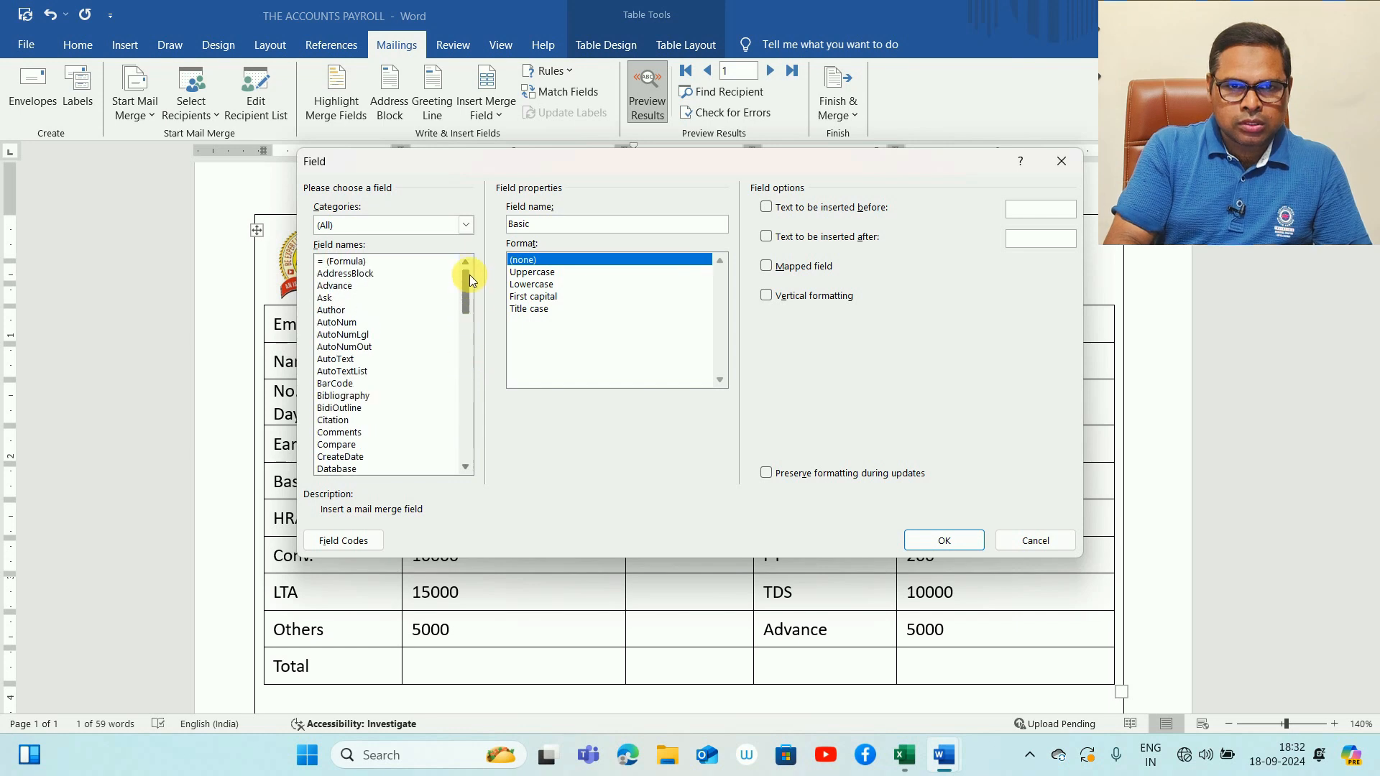
left_click(358, 263)
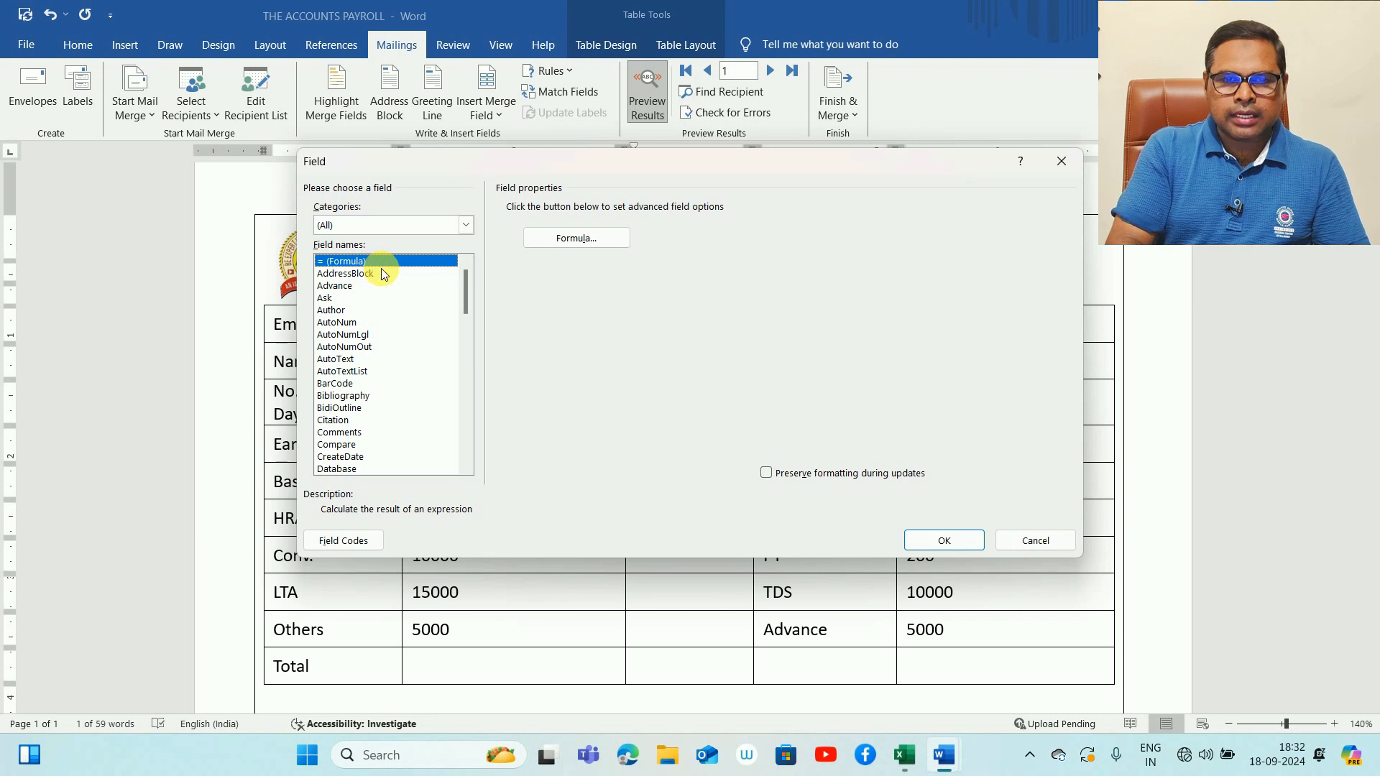
left_click(589, 240)
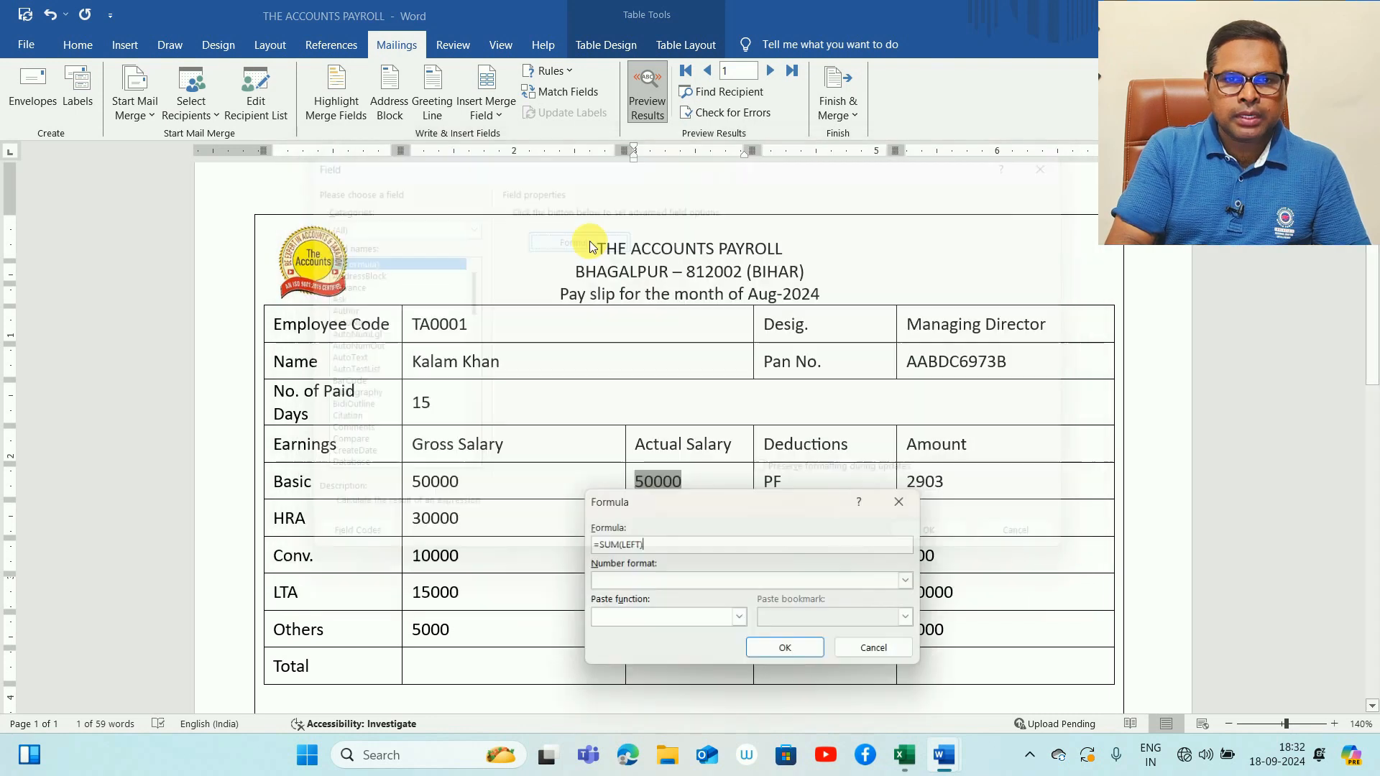
left_click_drag(739, 507, 693, 230)
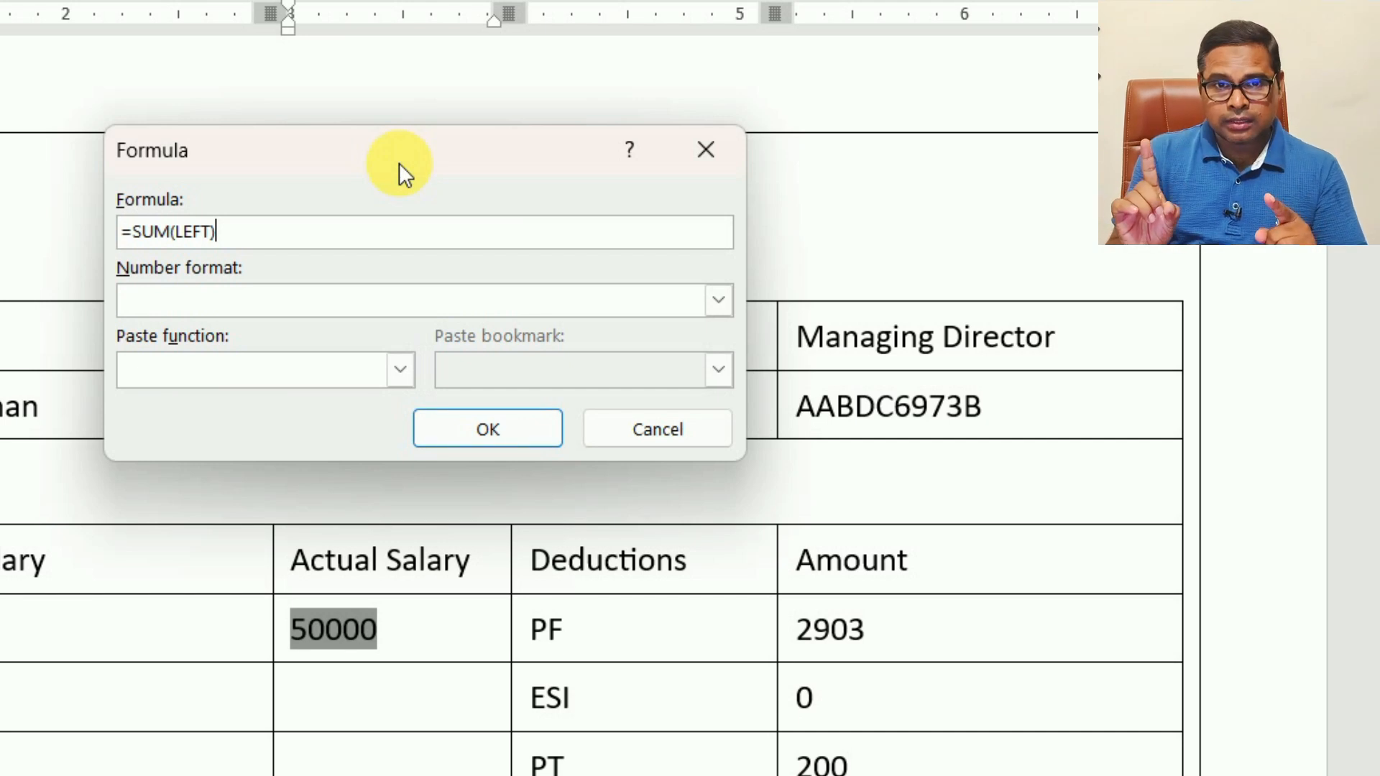
Replace the default SUM(LEFT) formula with the ROUND function for the Basic row's Actual Salary field
key("BackSpace")
key("BackSpace")
key("BackSpace")
key("BackSpace")
key("BackSpace")
key("BackSpace")
key("BackSpace")
key("BackSpace")
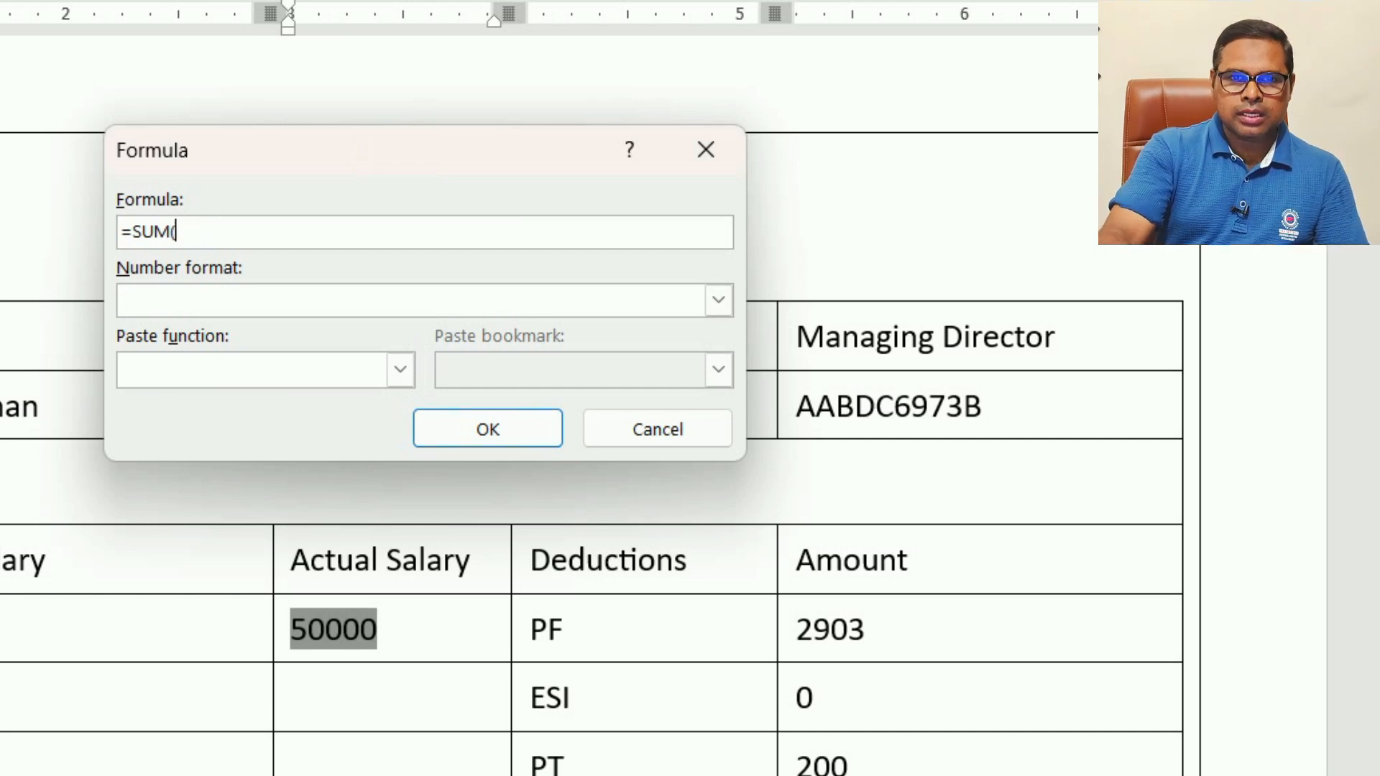
key("BackSpace")
type("roujd")
key("BackSpace")
key("BackSpace")
key("BackSpace")
key("BackSpace")
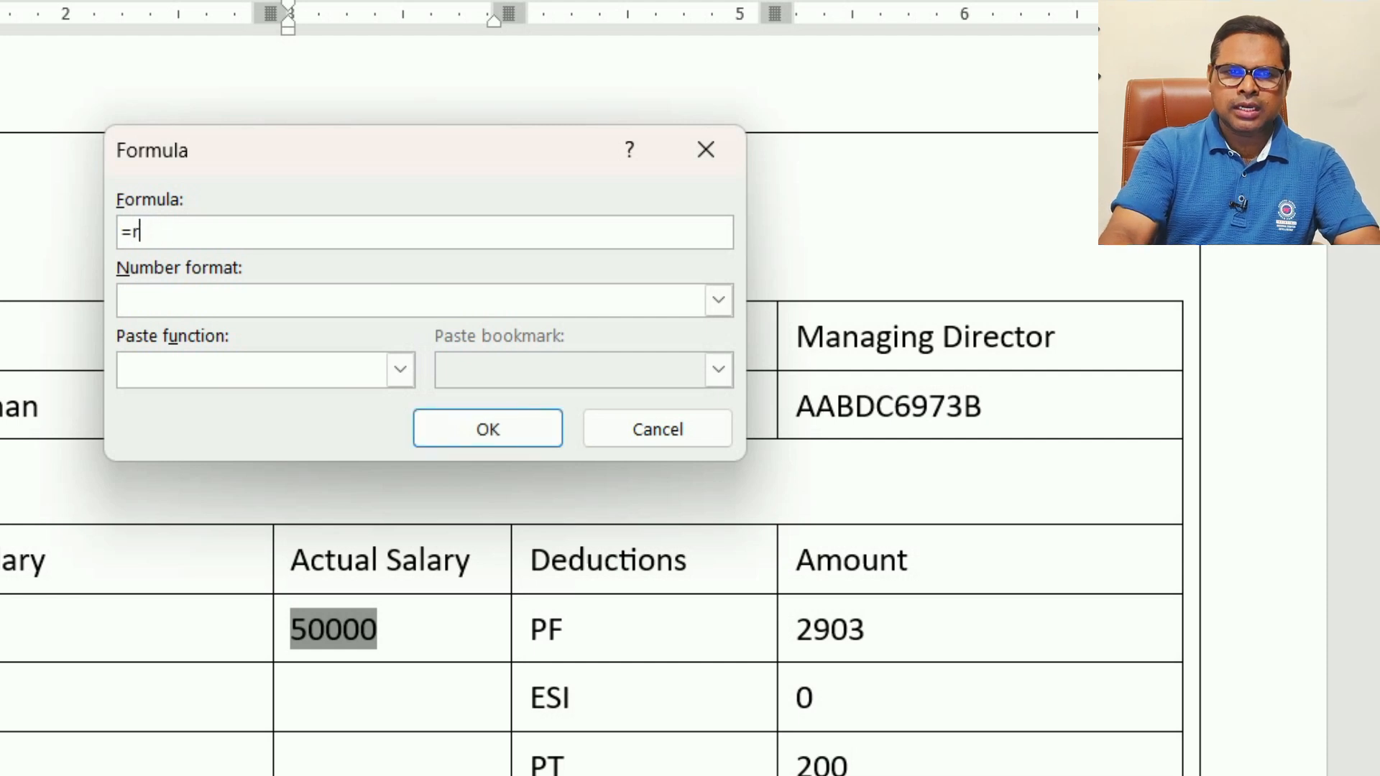
key("BackSpace")
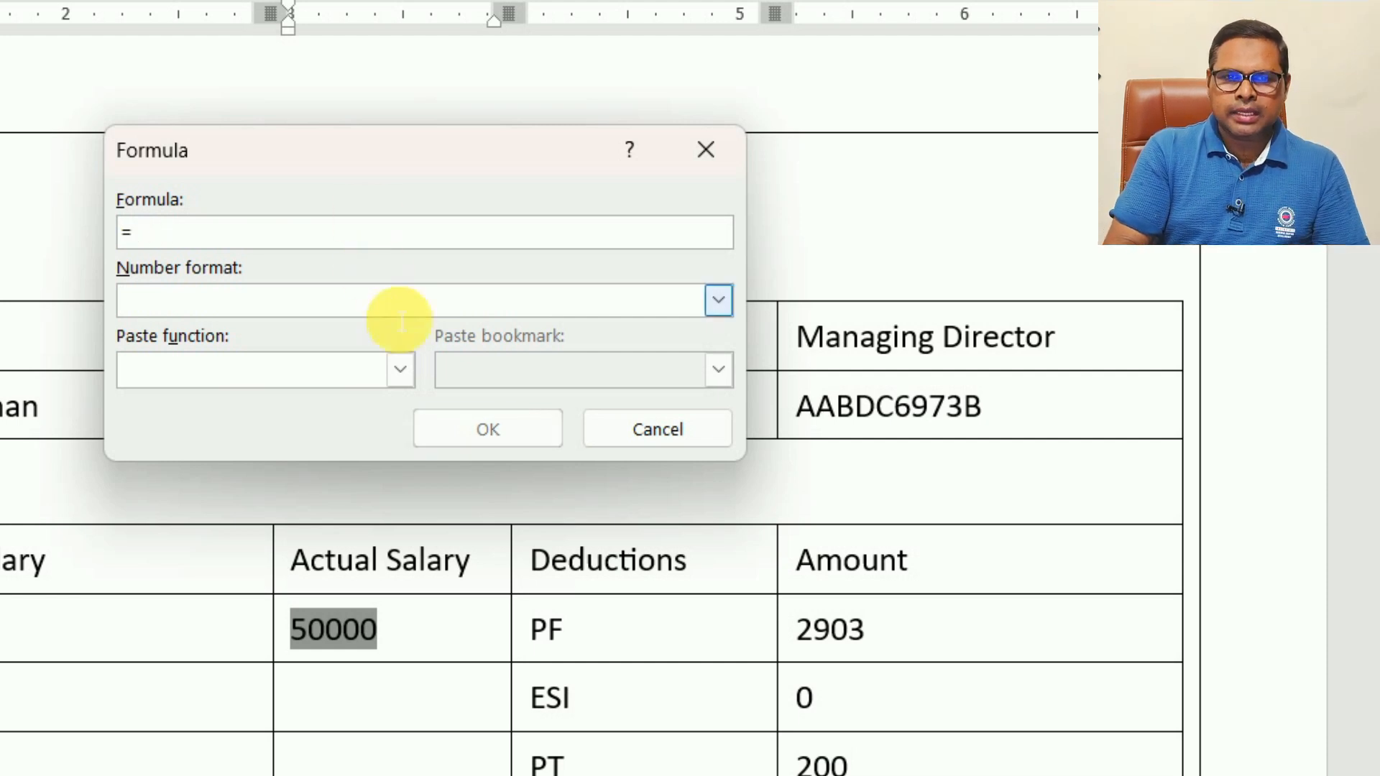
left_click(400, 374)
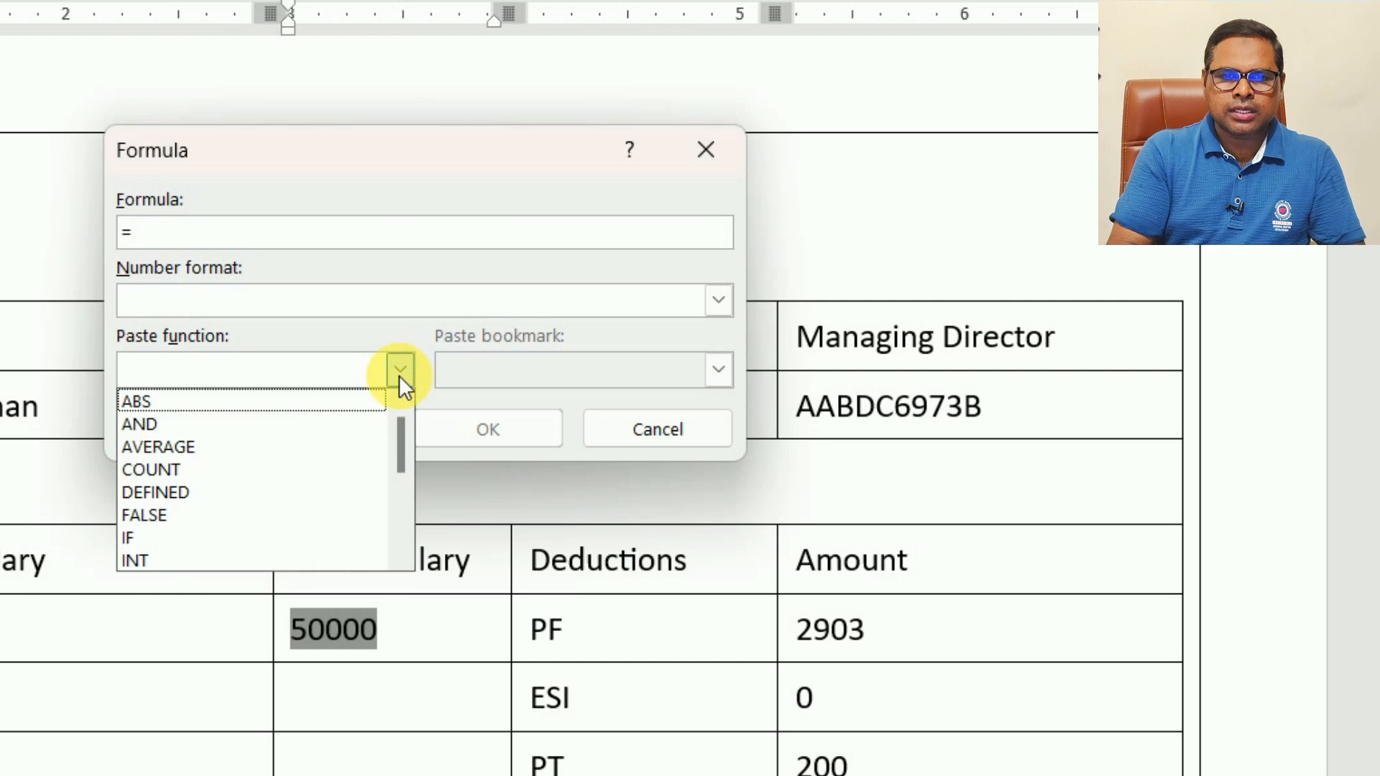
left_click_drag(399, 431, 399, 494)
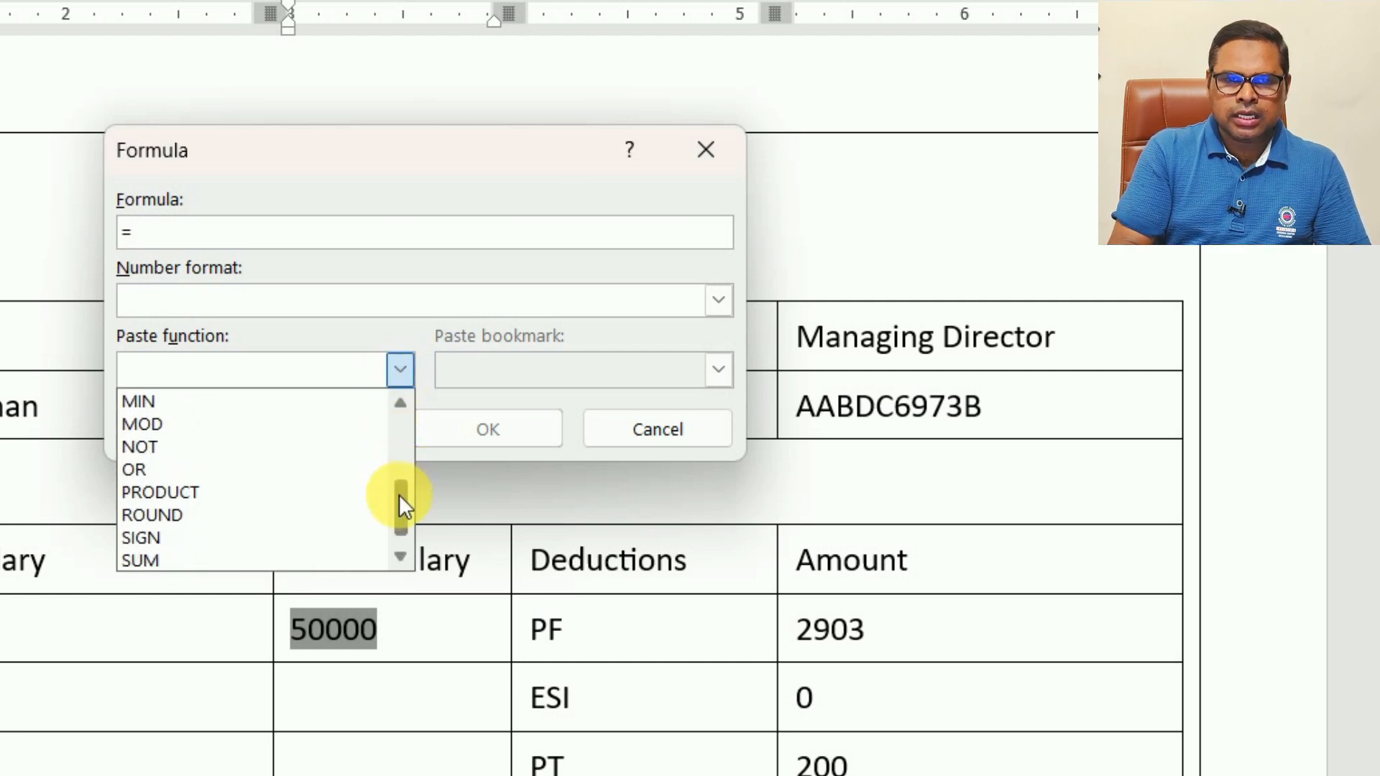
left_click(212, 513)
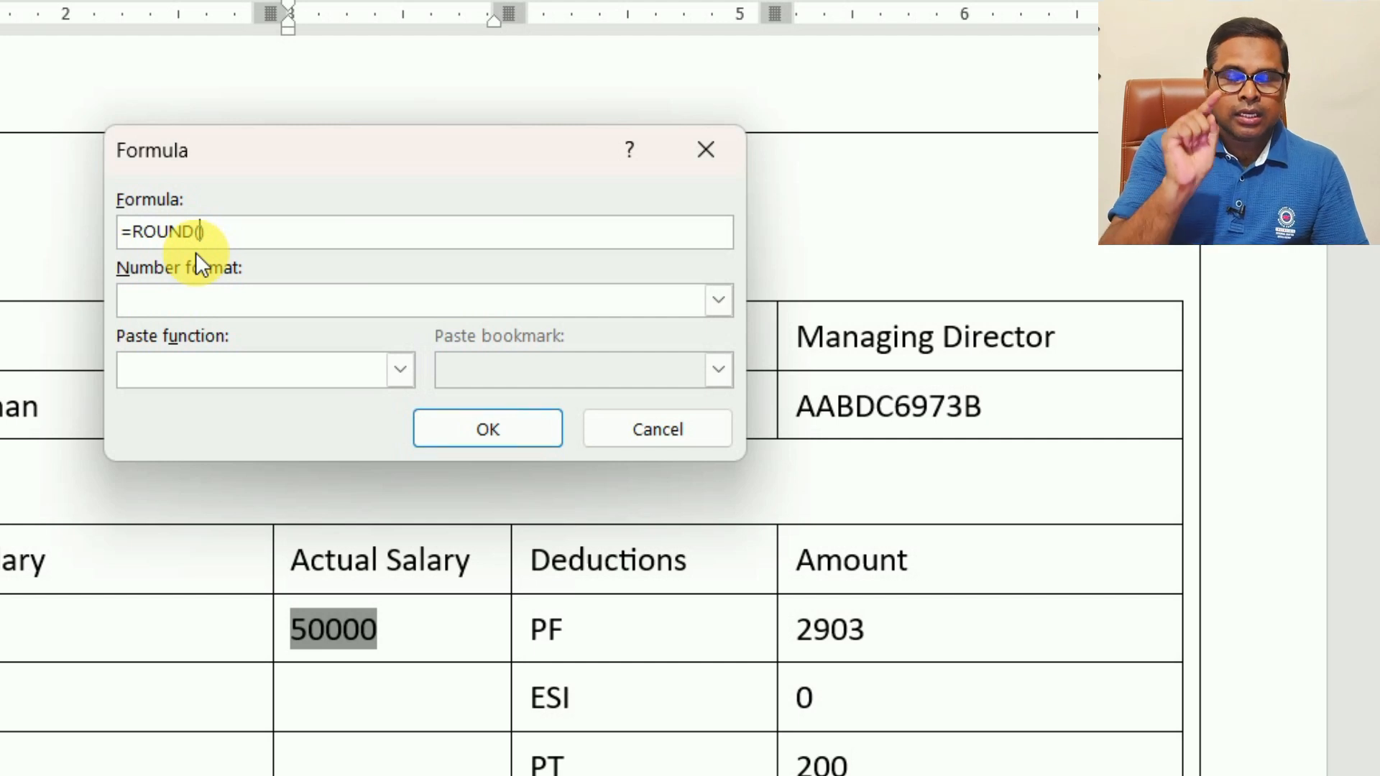
Complete the Basic row's Actual Salary formula as =ROUND(basic/31*paid_days,0) and apply it
type("b")
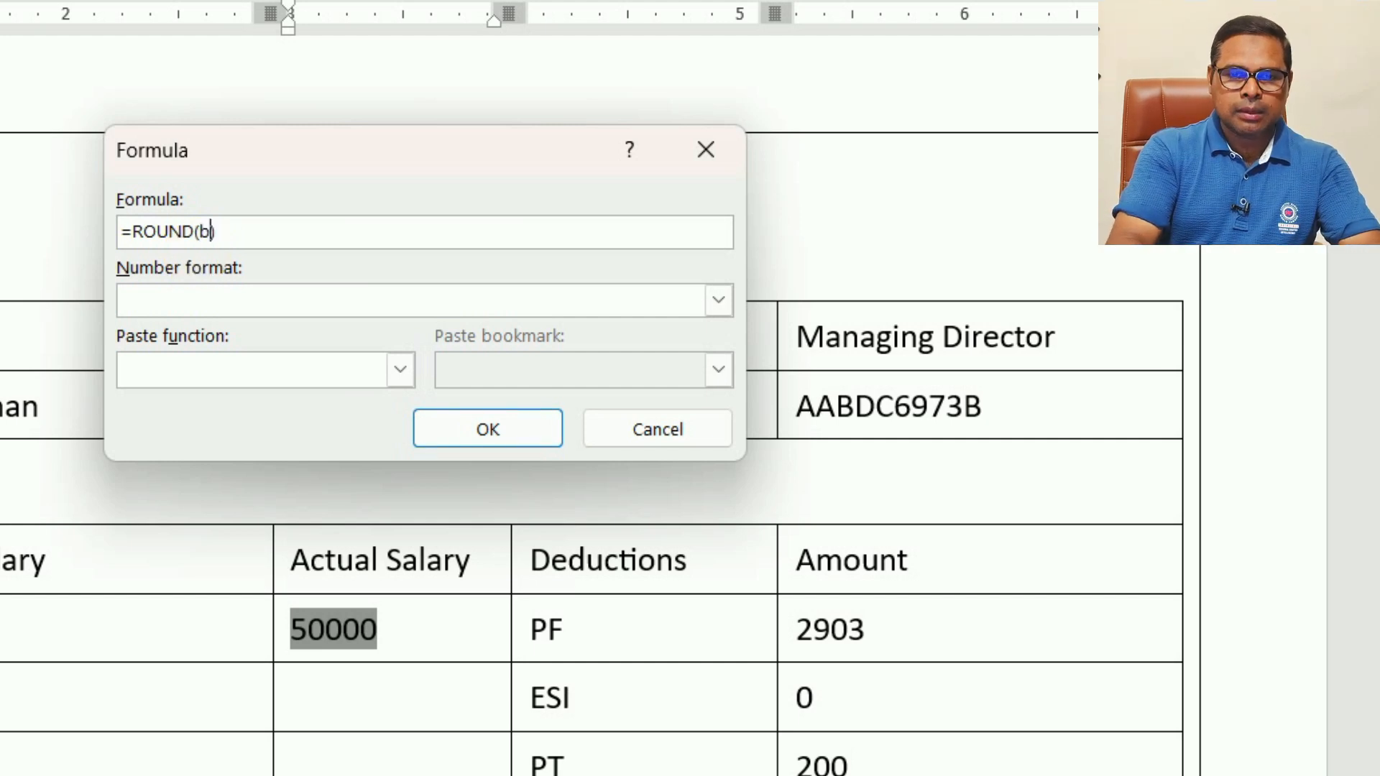
type("asic")
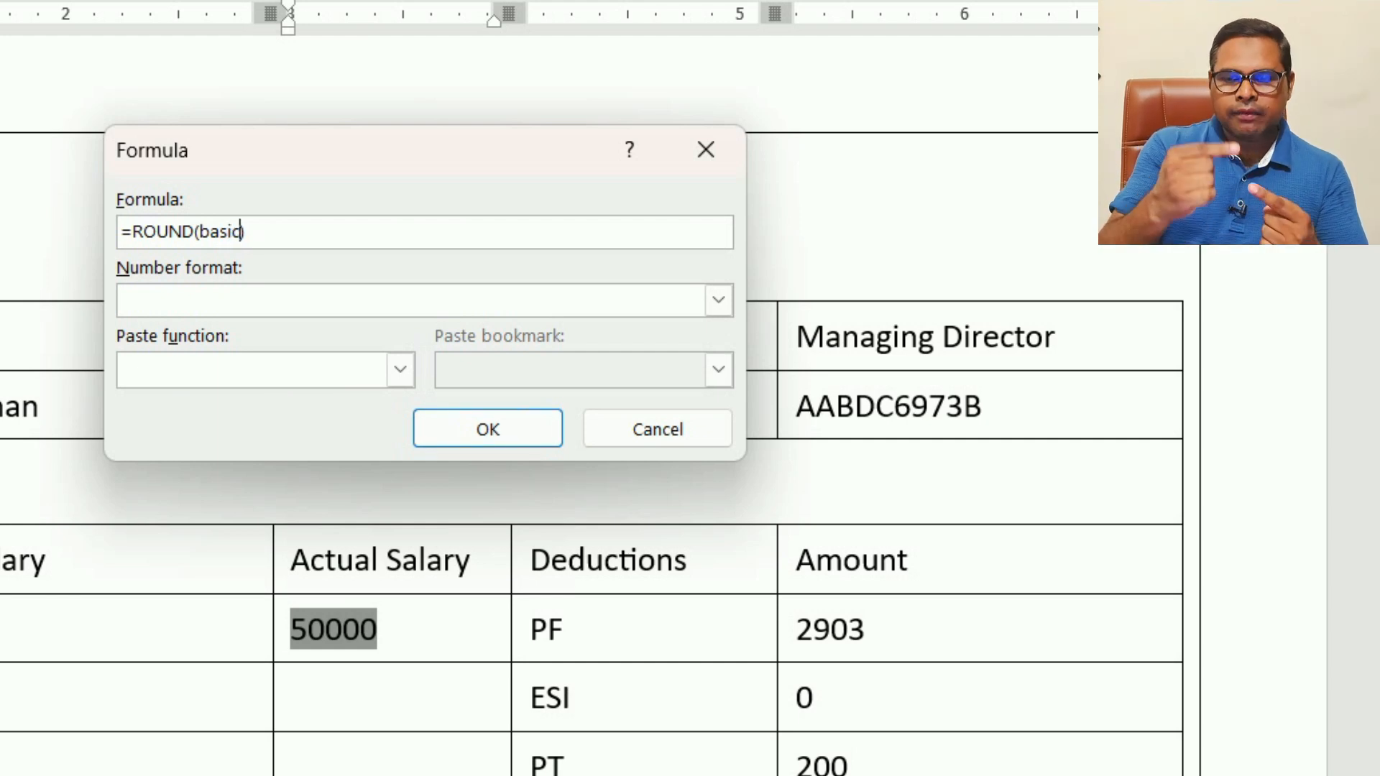
type("/")
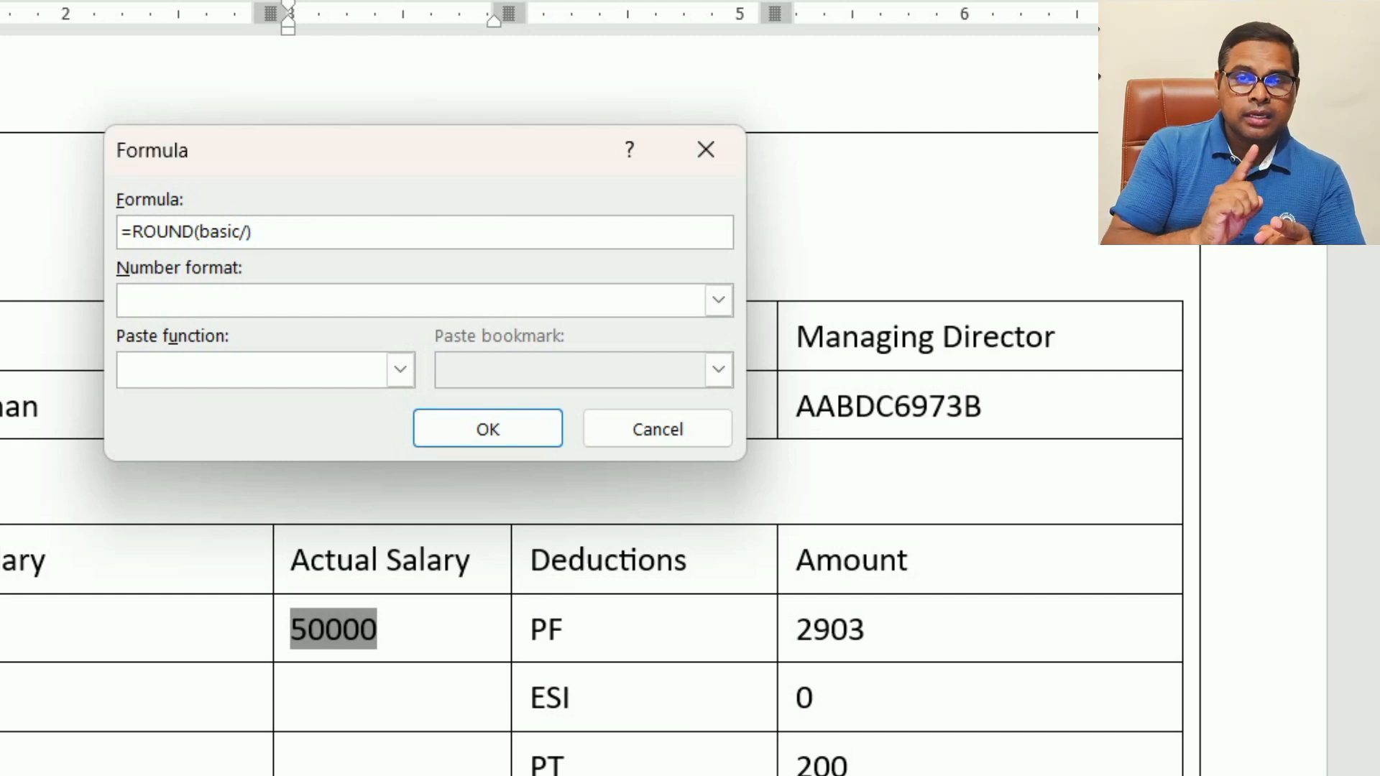
type("31")
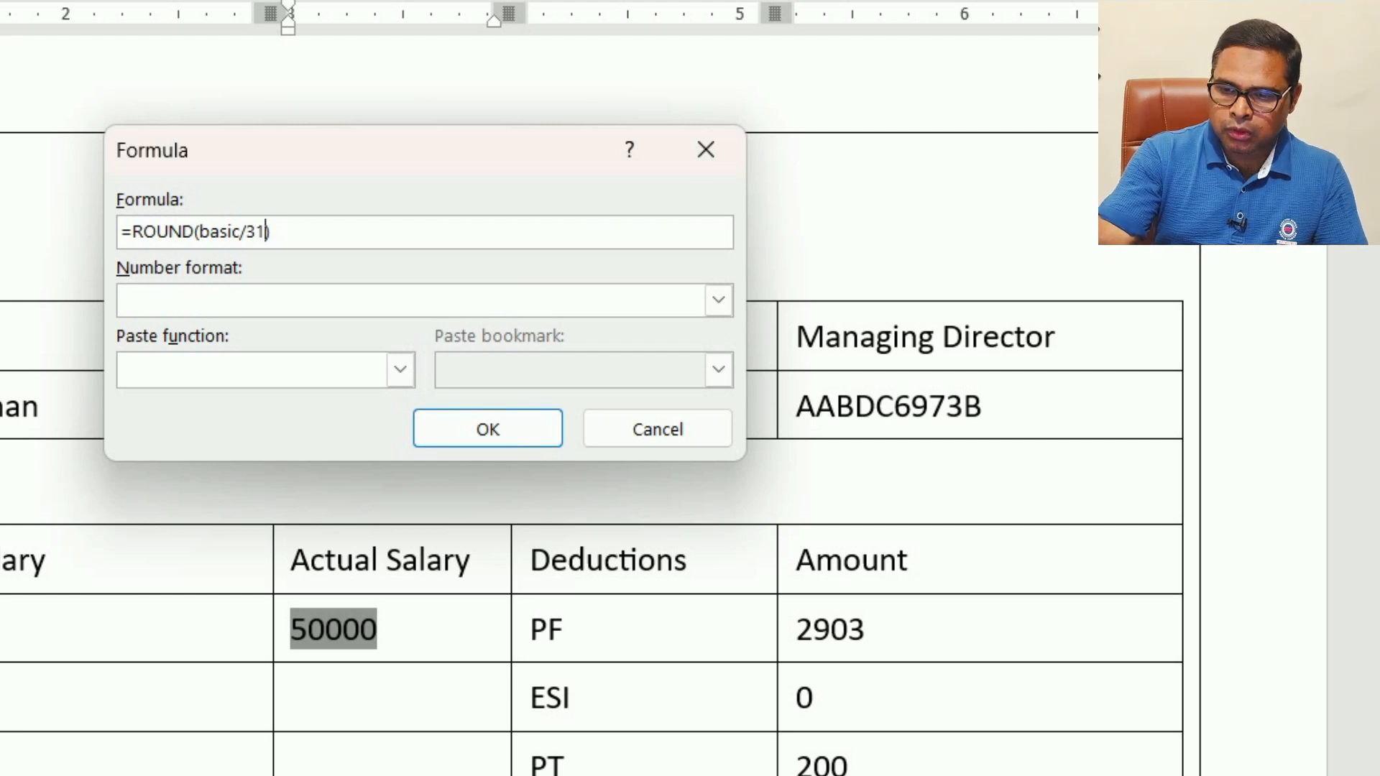
type("*")
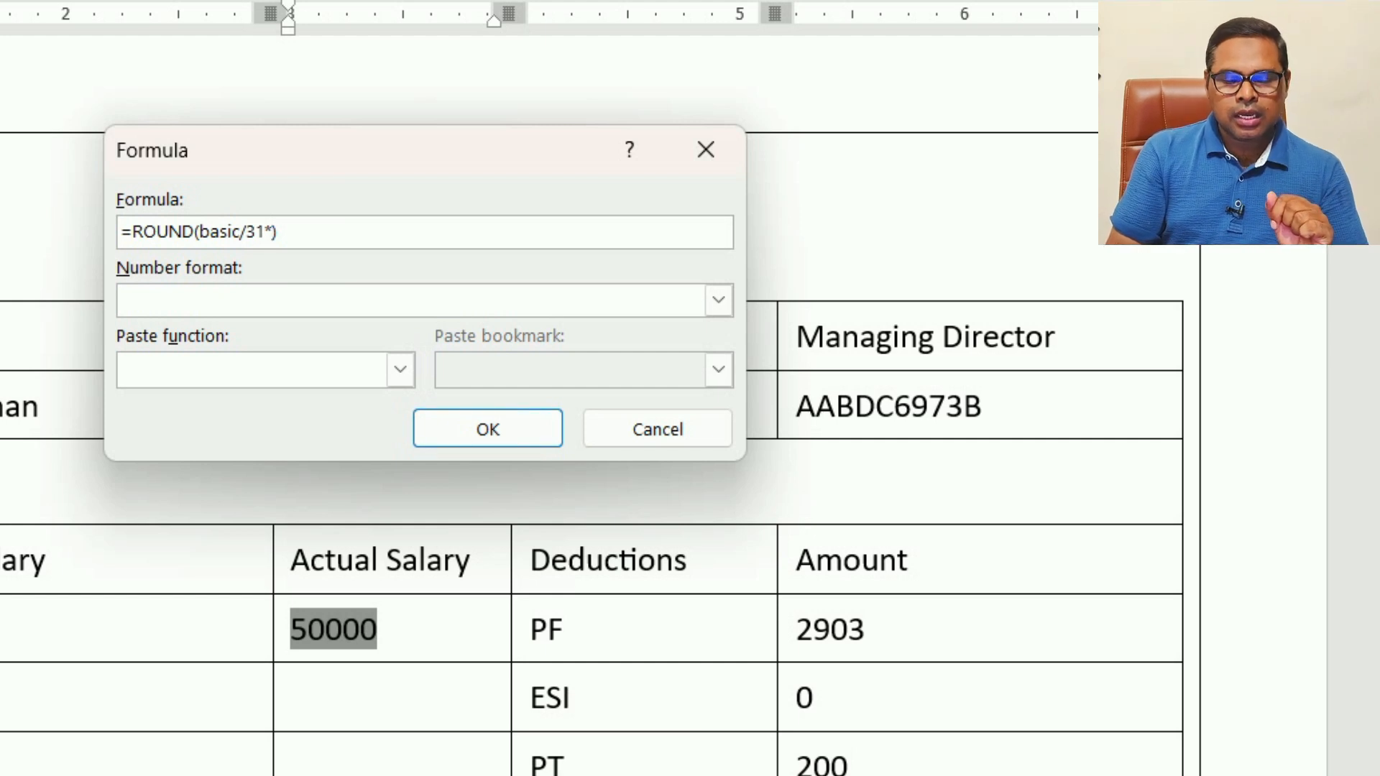
type("paid")
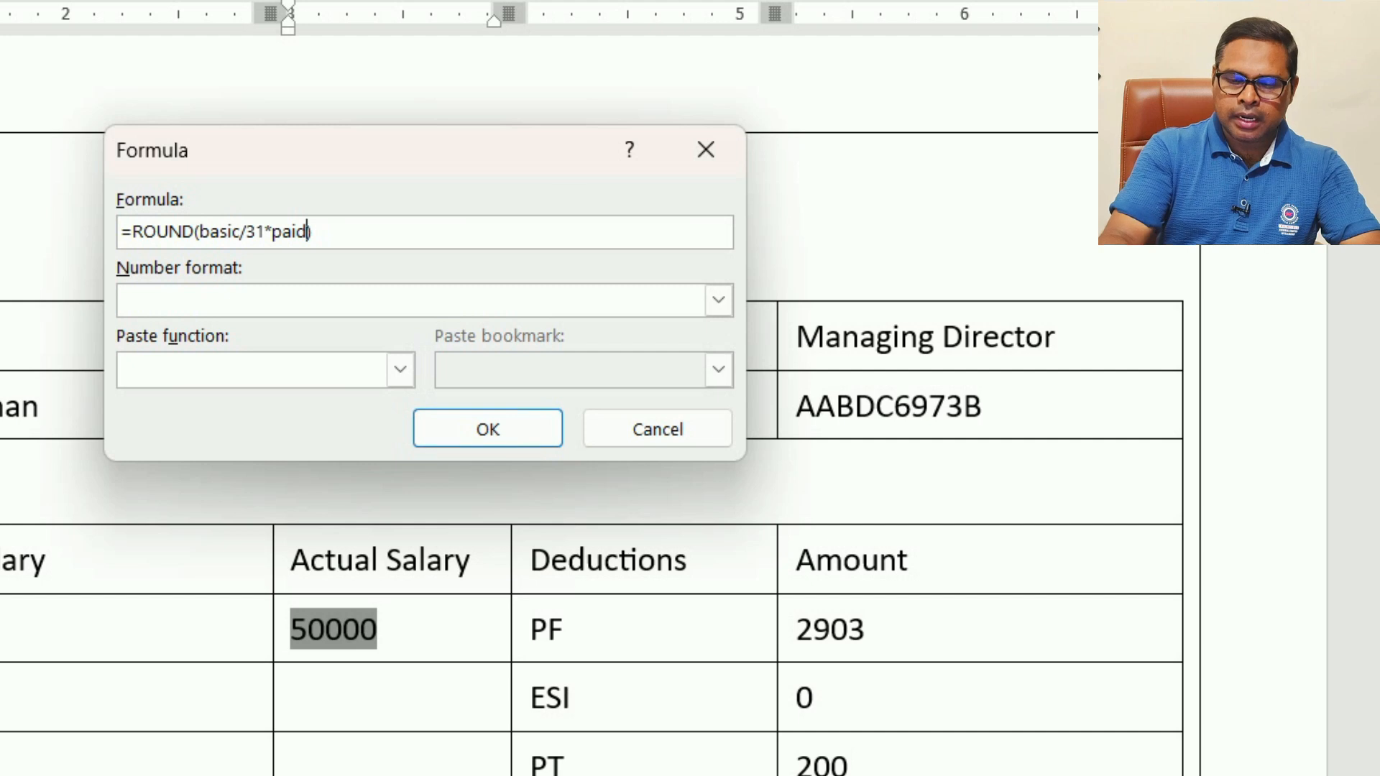
type("_days")
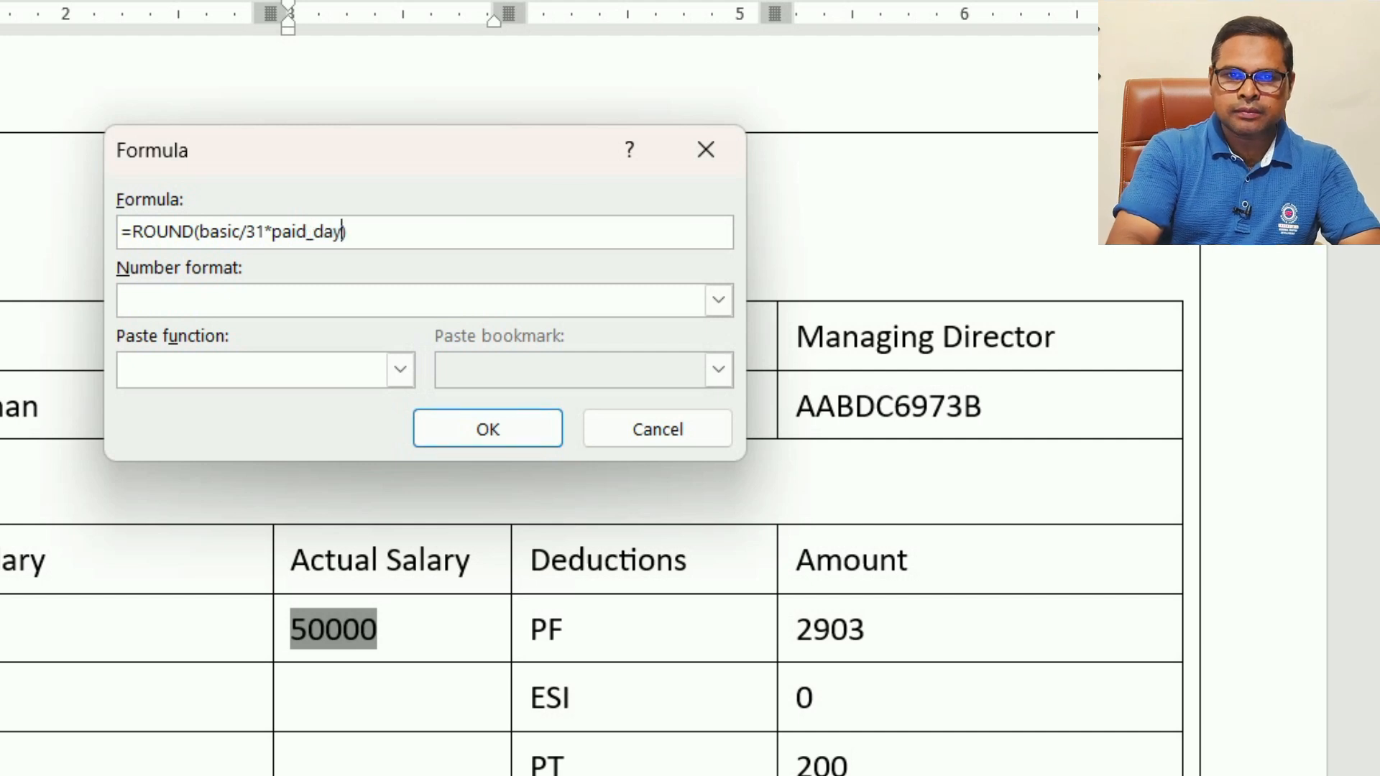
type(",")
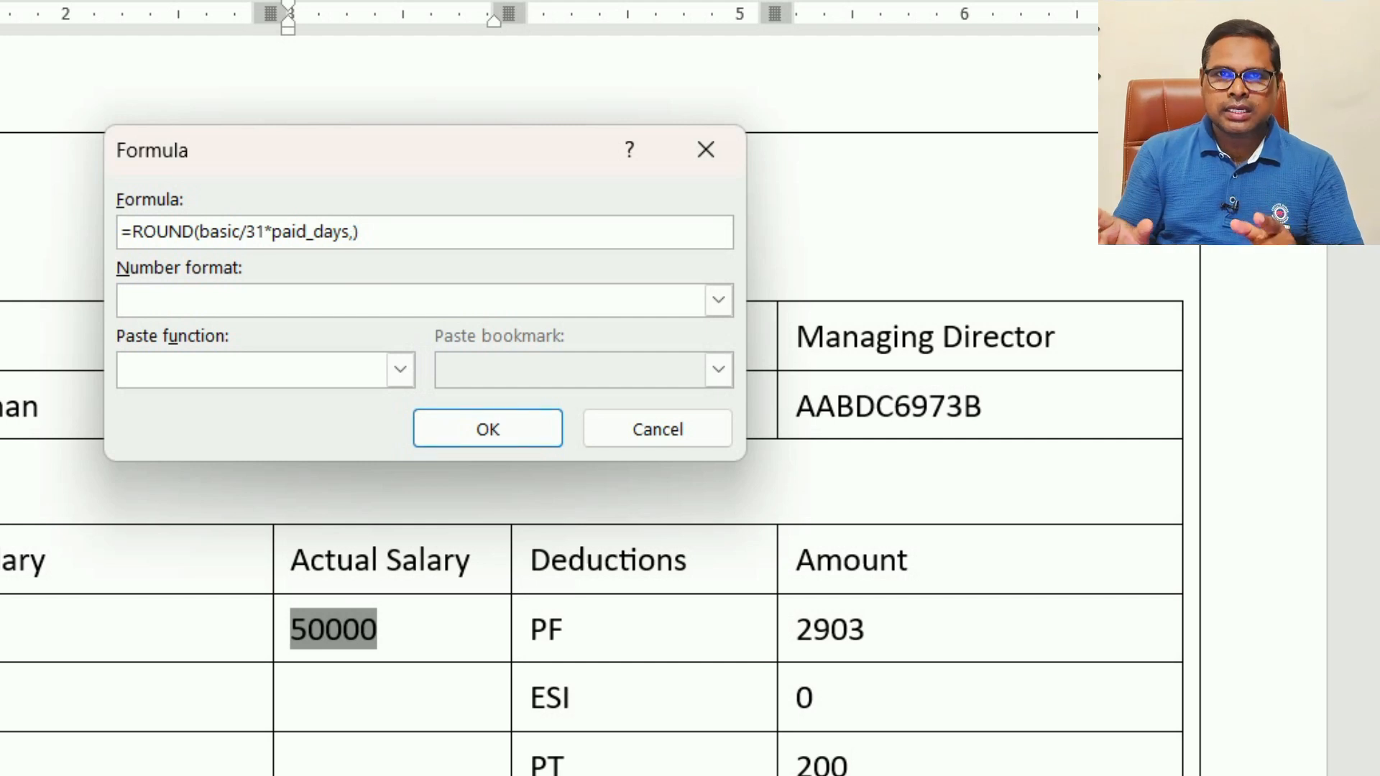
type("0")
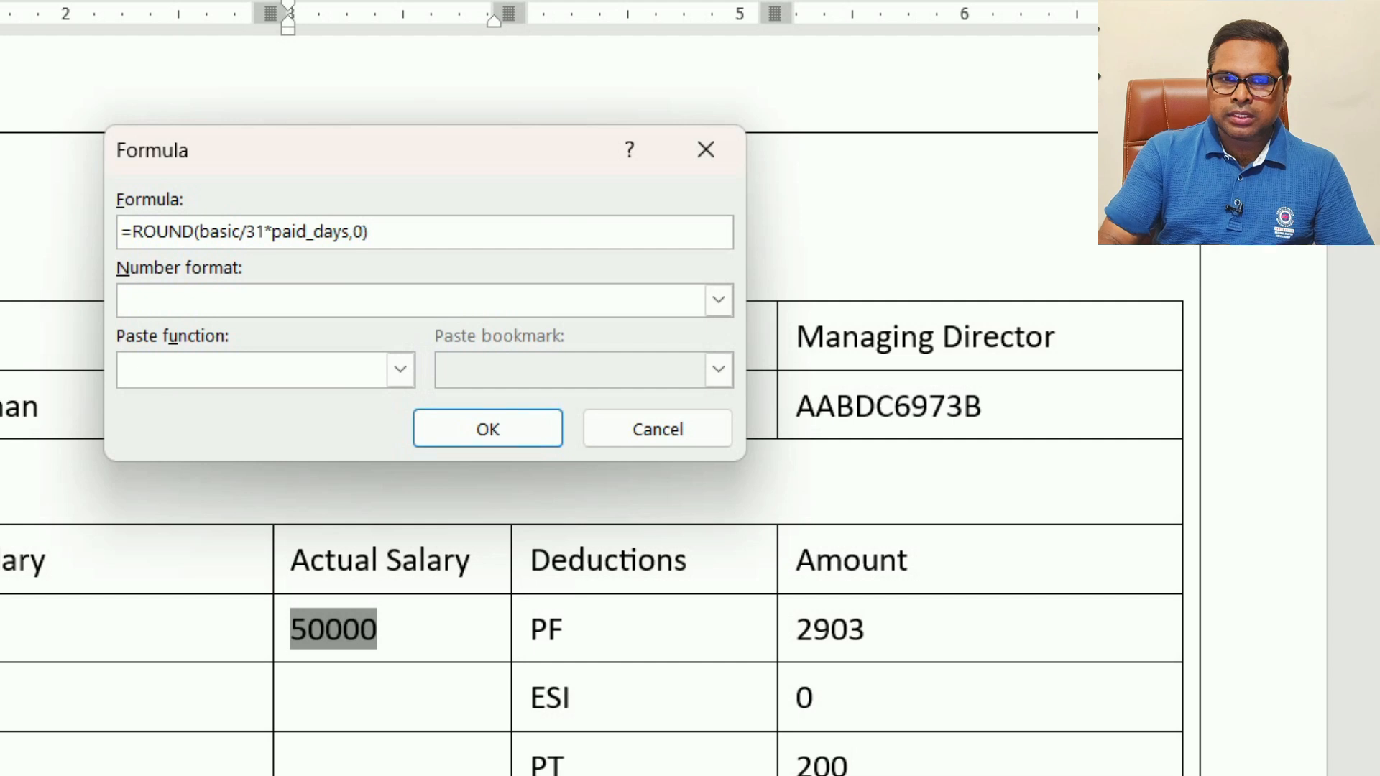
key("Return")
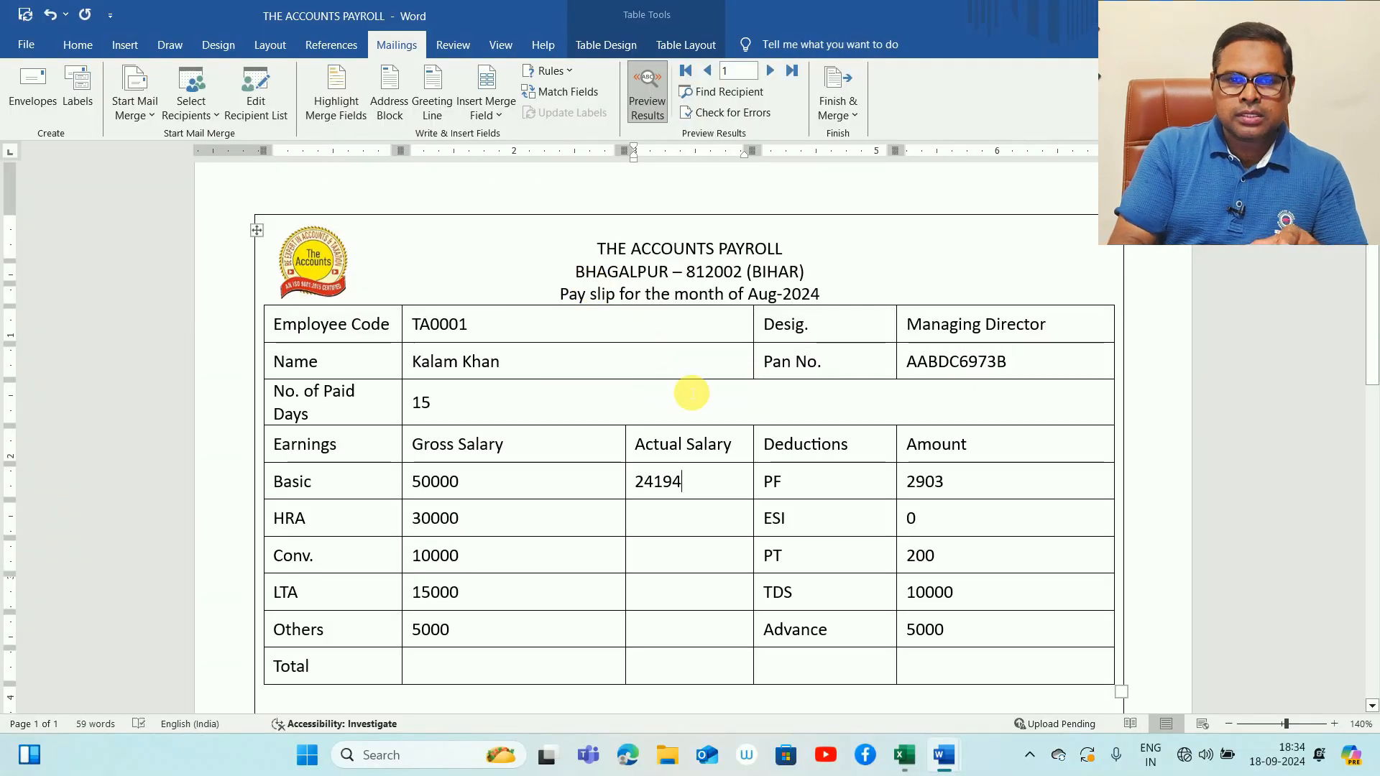
left_click(565, 486)
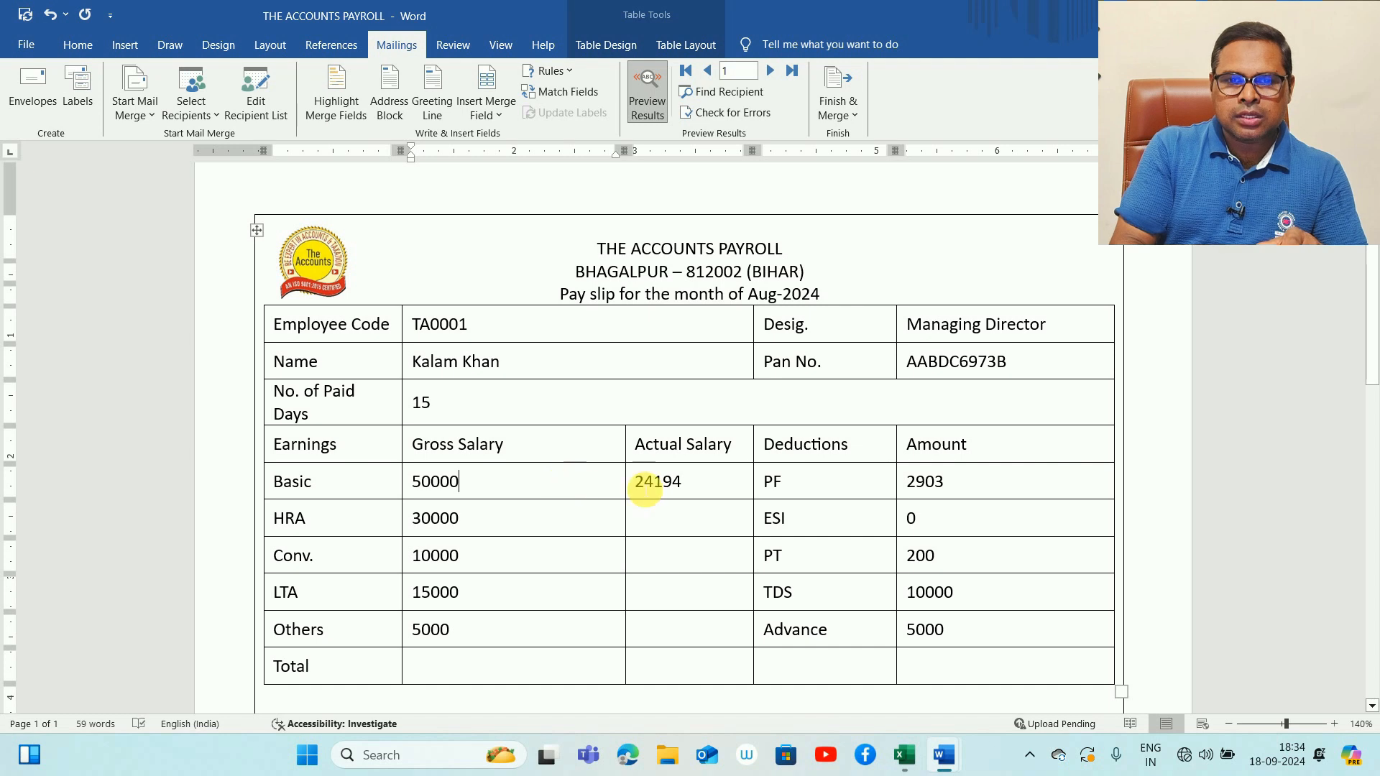
left_click(654, 486)
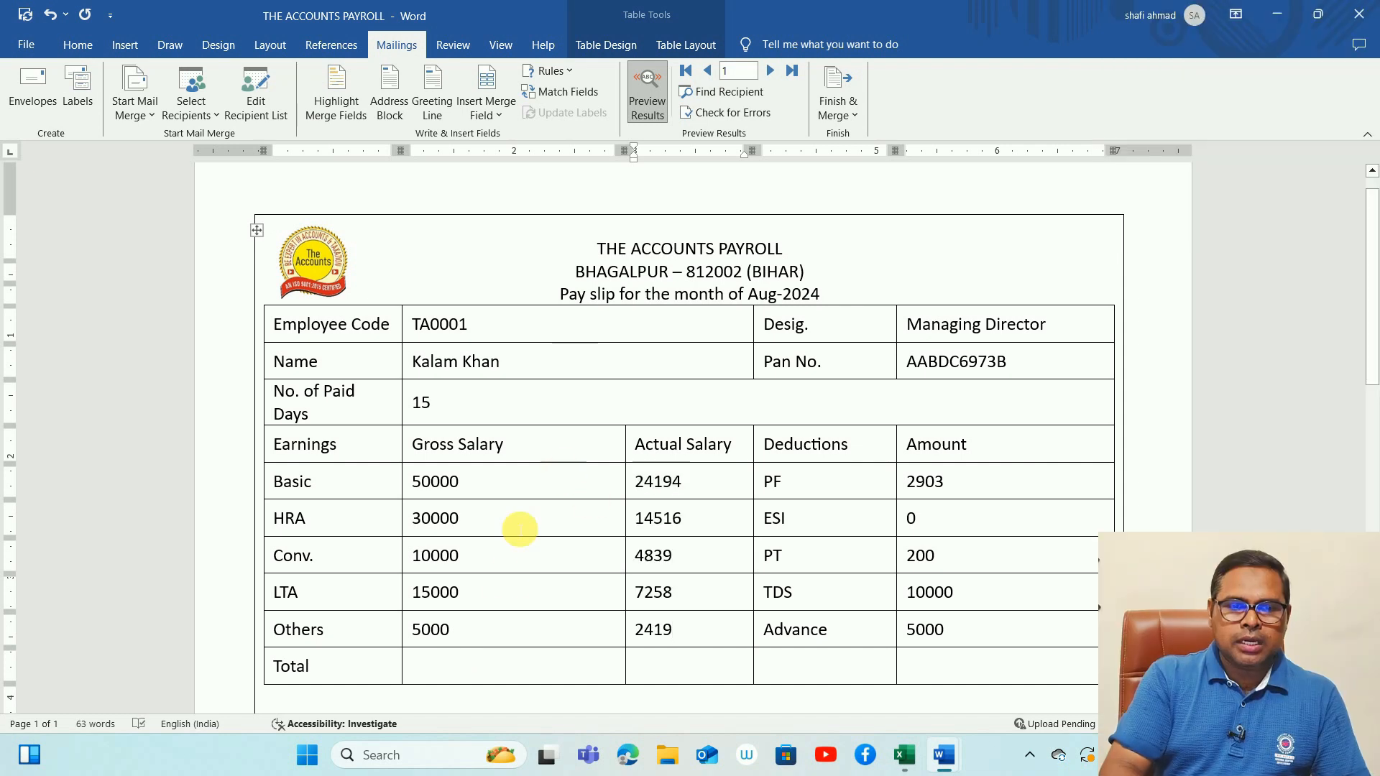
Insert the formula =SUM(ABOVE) in the Gross Salary cell of the Total row
left_click(468, 669)
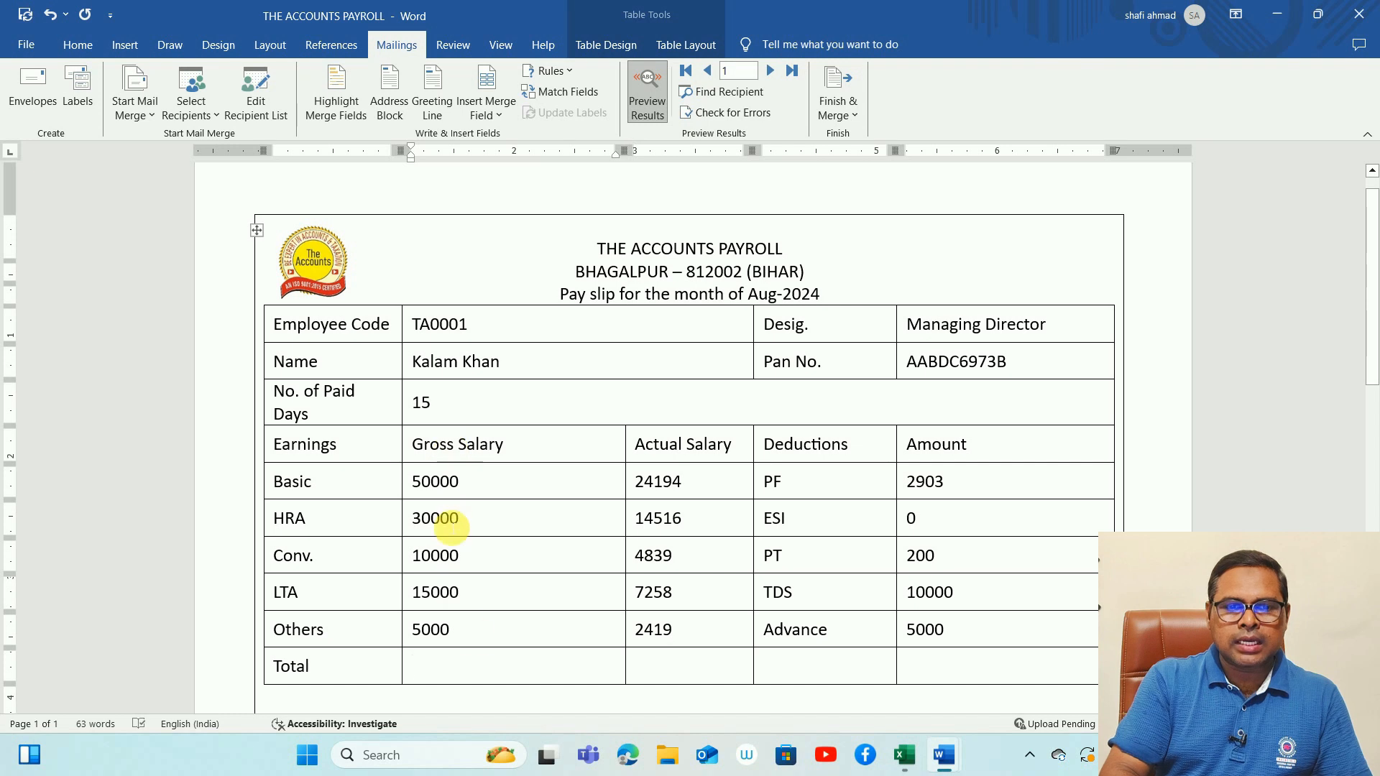
left_click(712, 668)
left_click(458, 674)
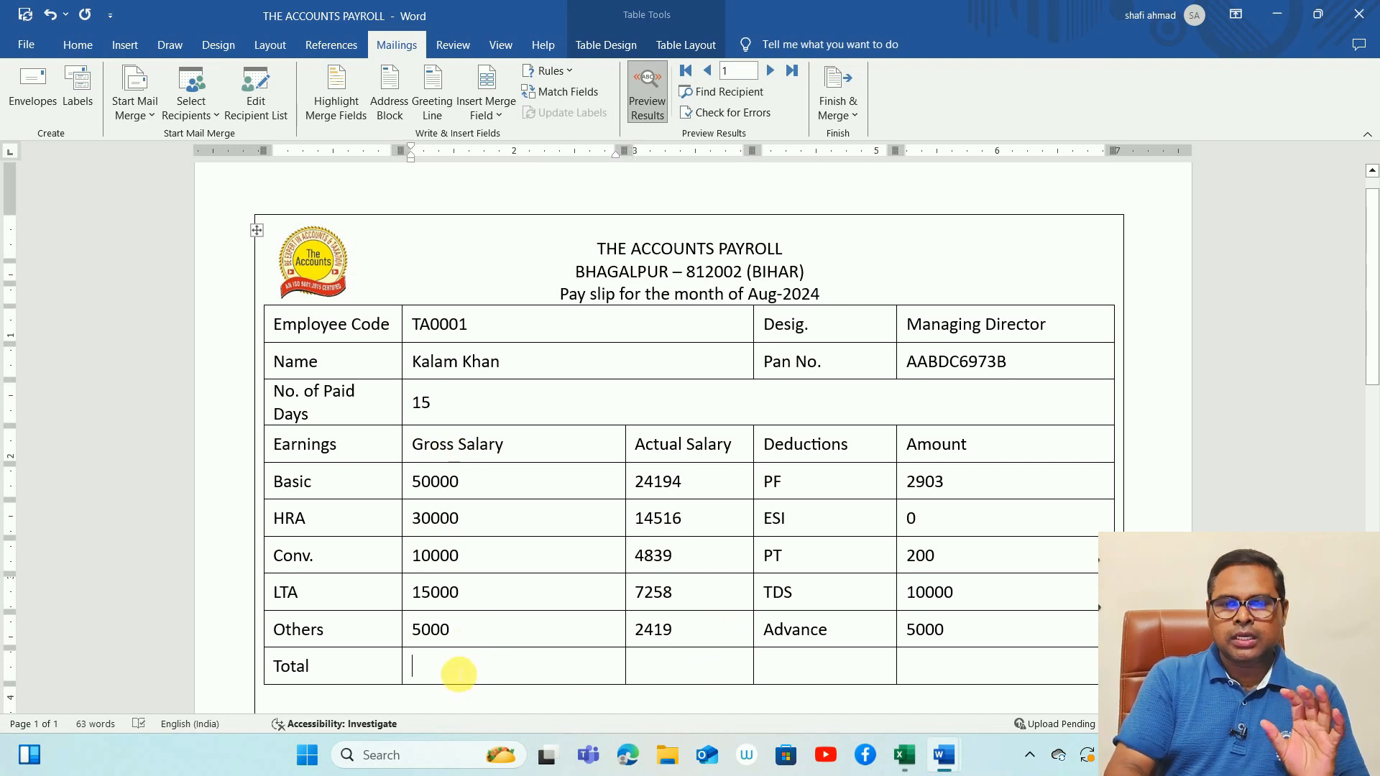
left_click(686, 48)
left_click(1224, 93)
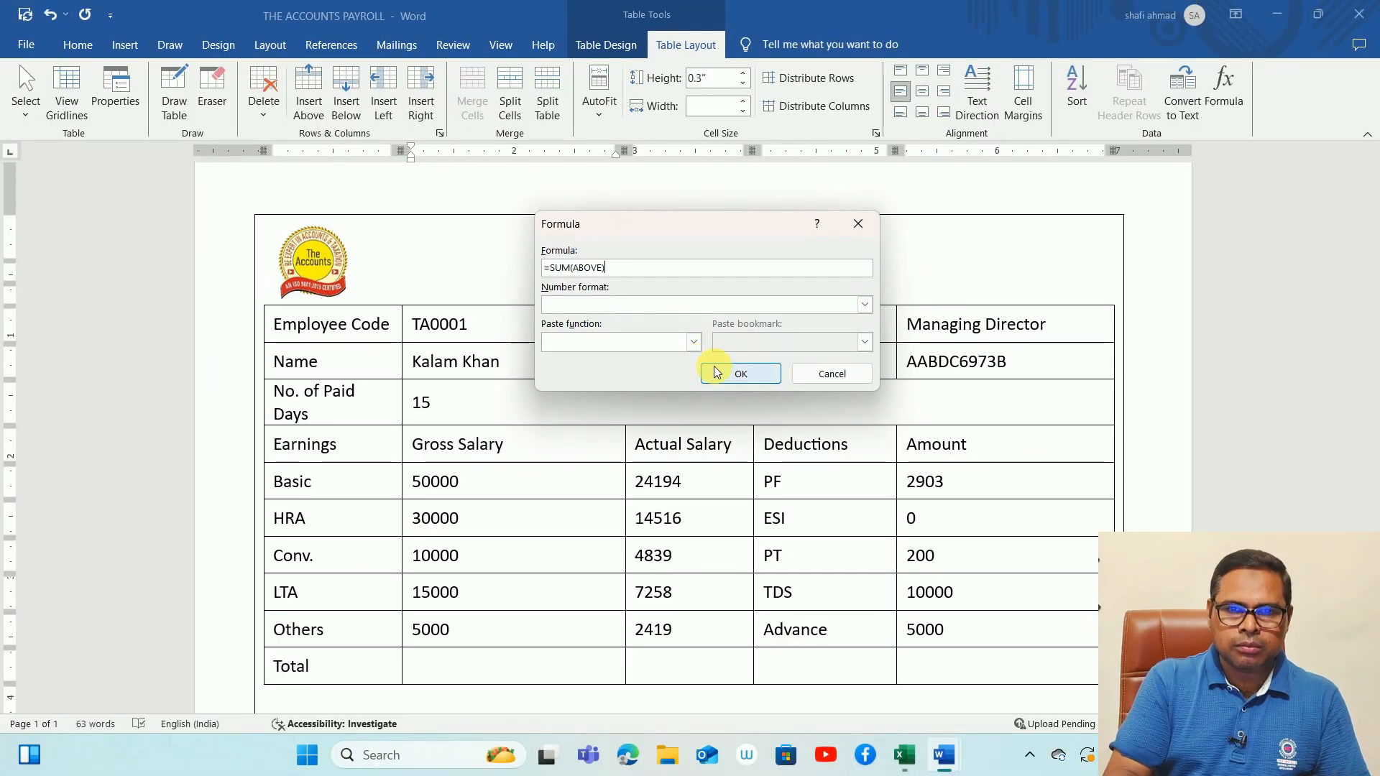
left_click(866, 519)
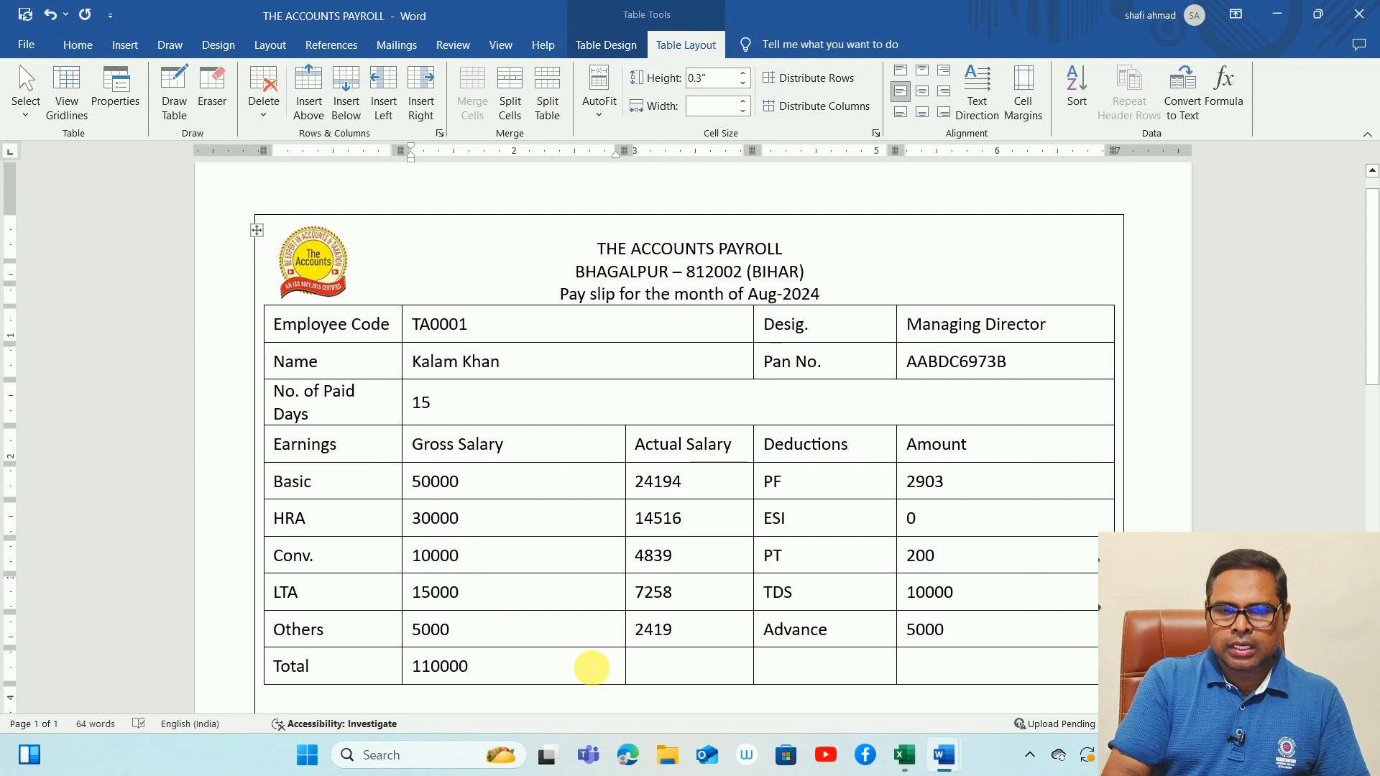
Insert the formula =SUM(ABOVE) in the Actual Salary and deductions Amount cells of the Total row
left_click(666, 669)
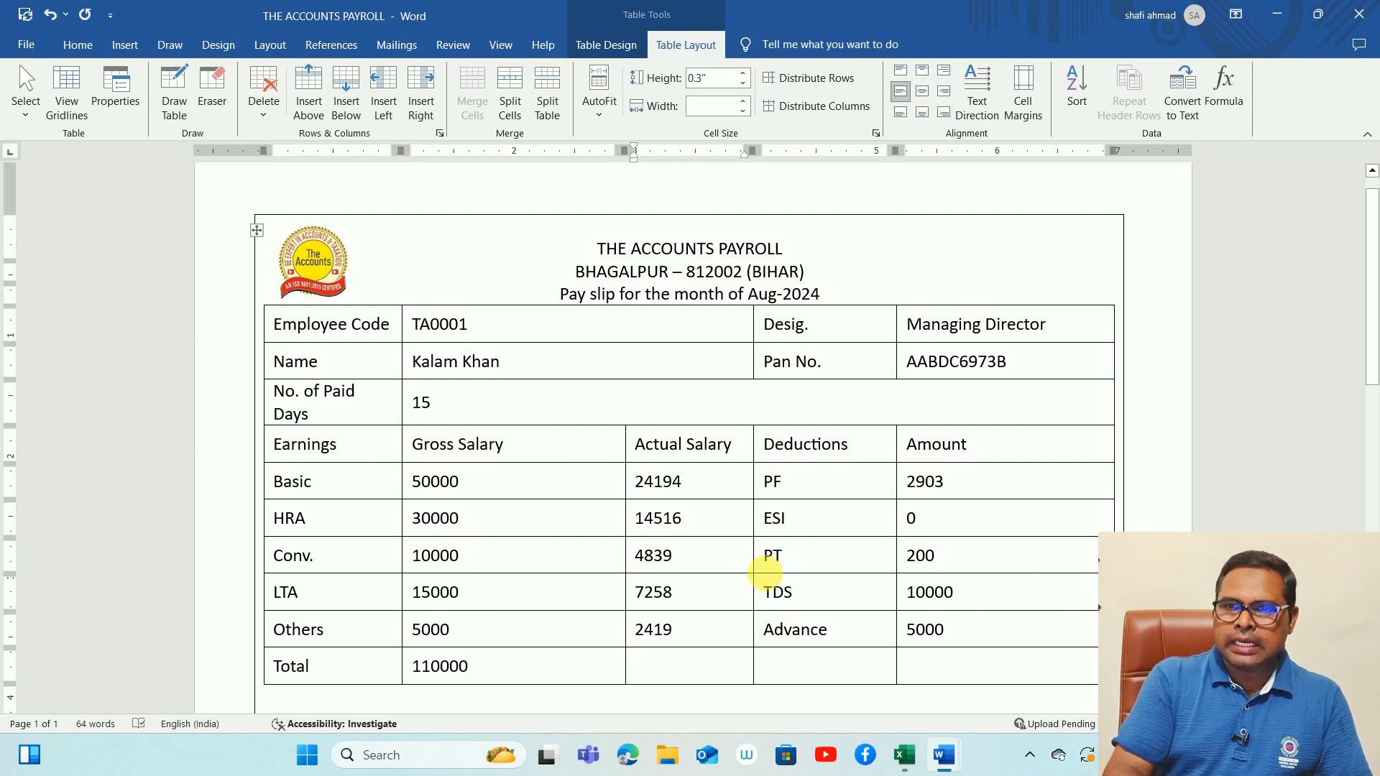
left_click(1224, 92)
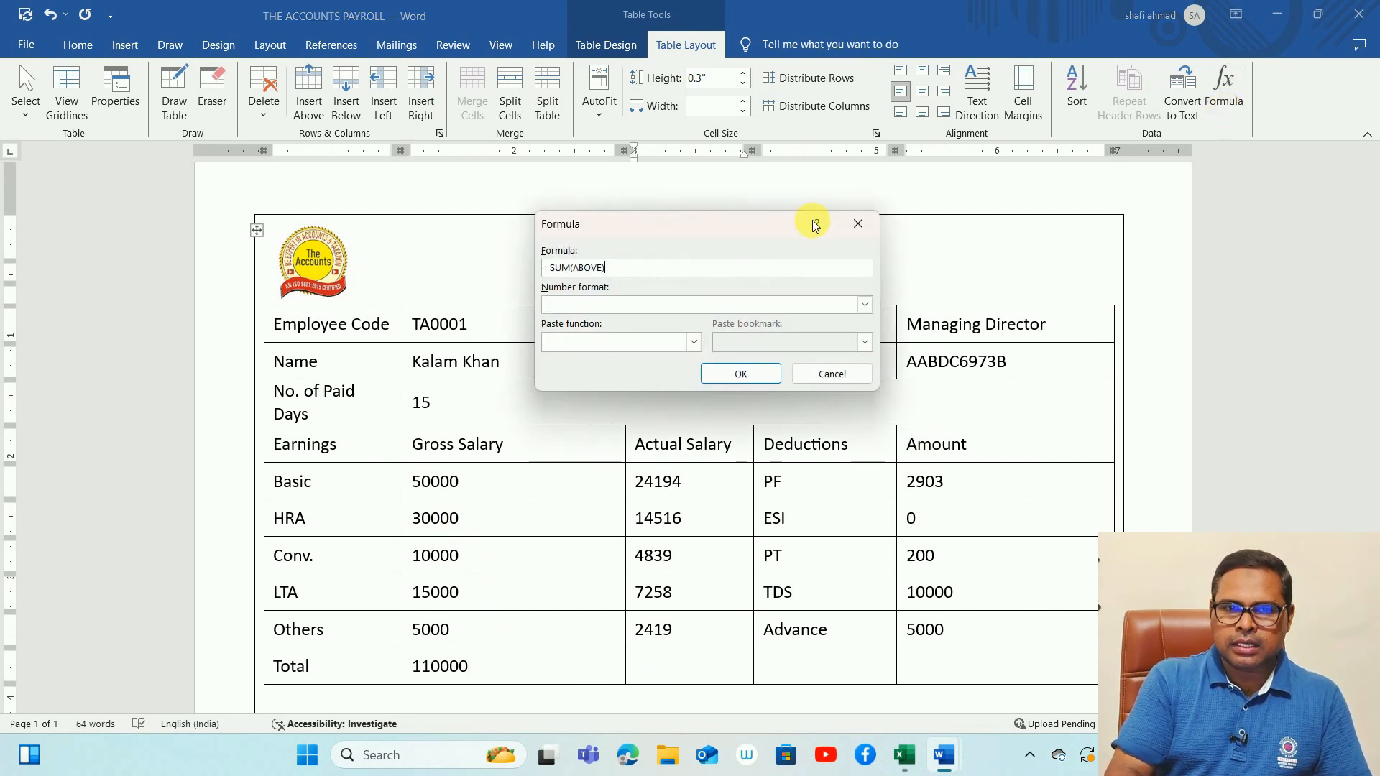
left_click(740, 373)
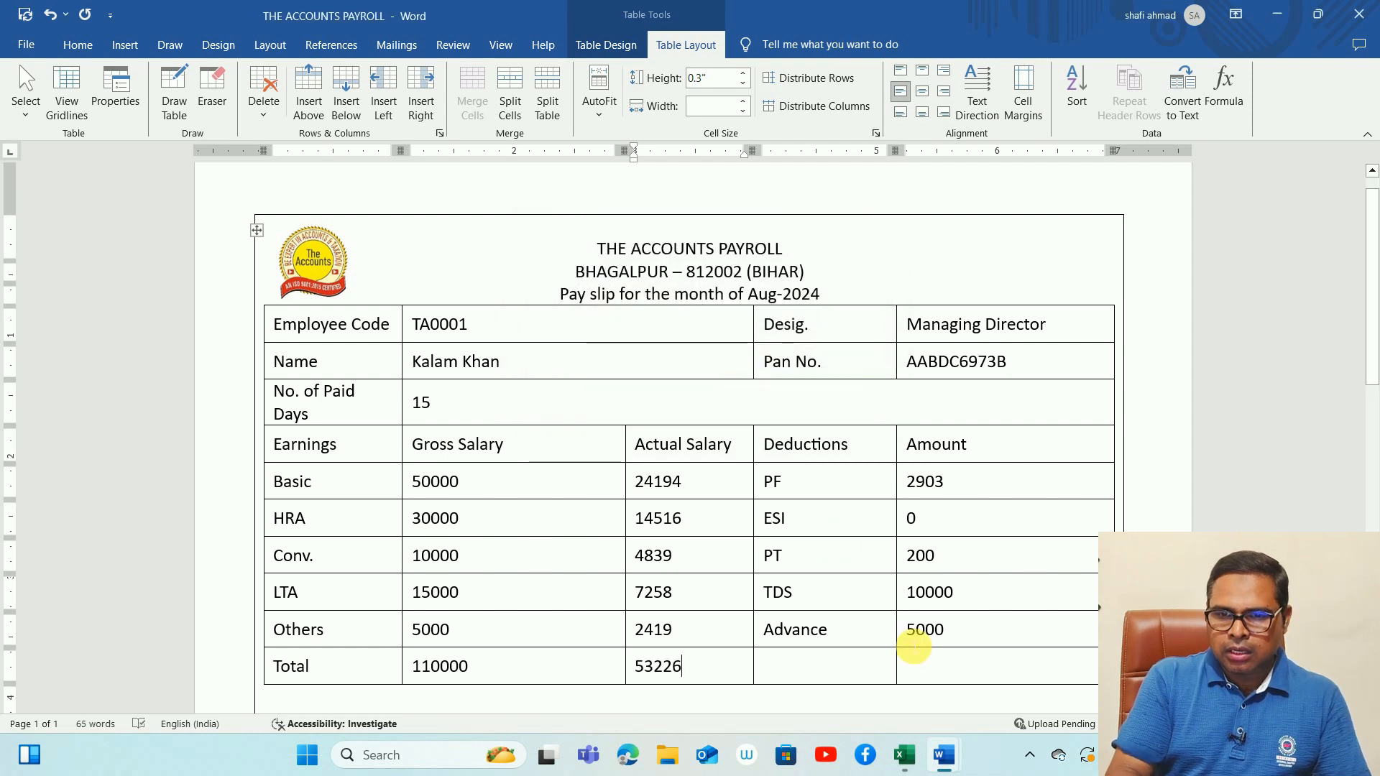
left_click(927, 667)
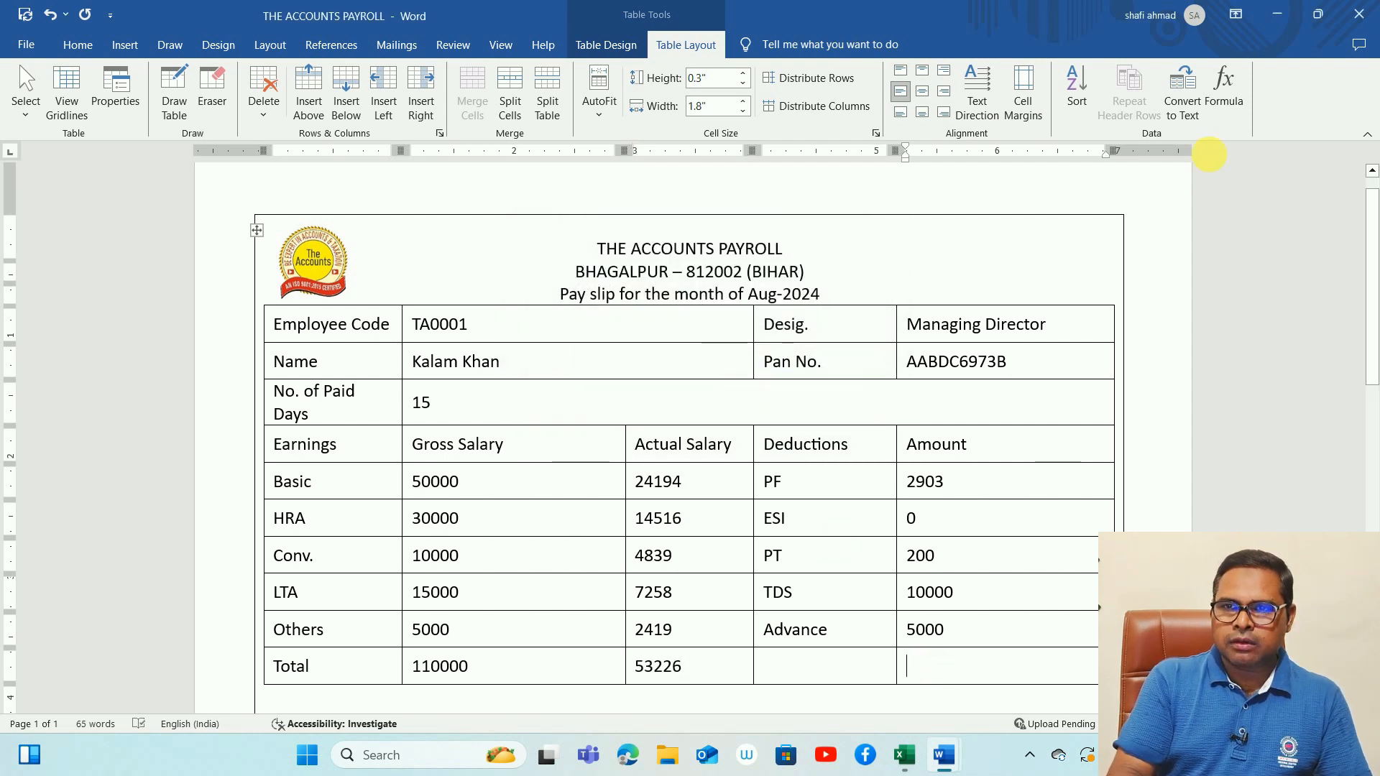
left_click(1223, 89)
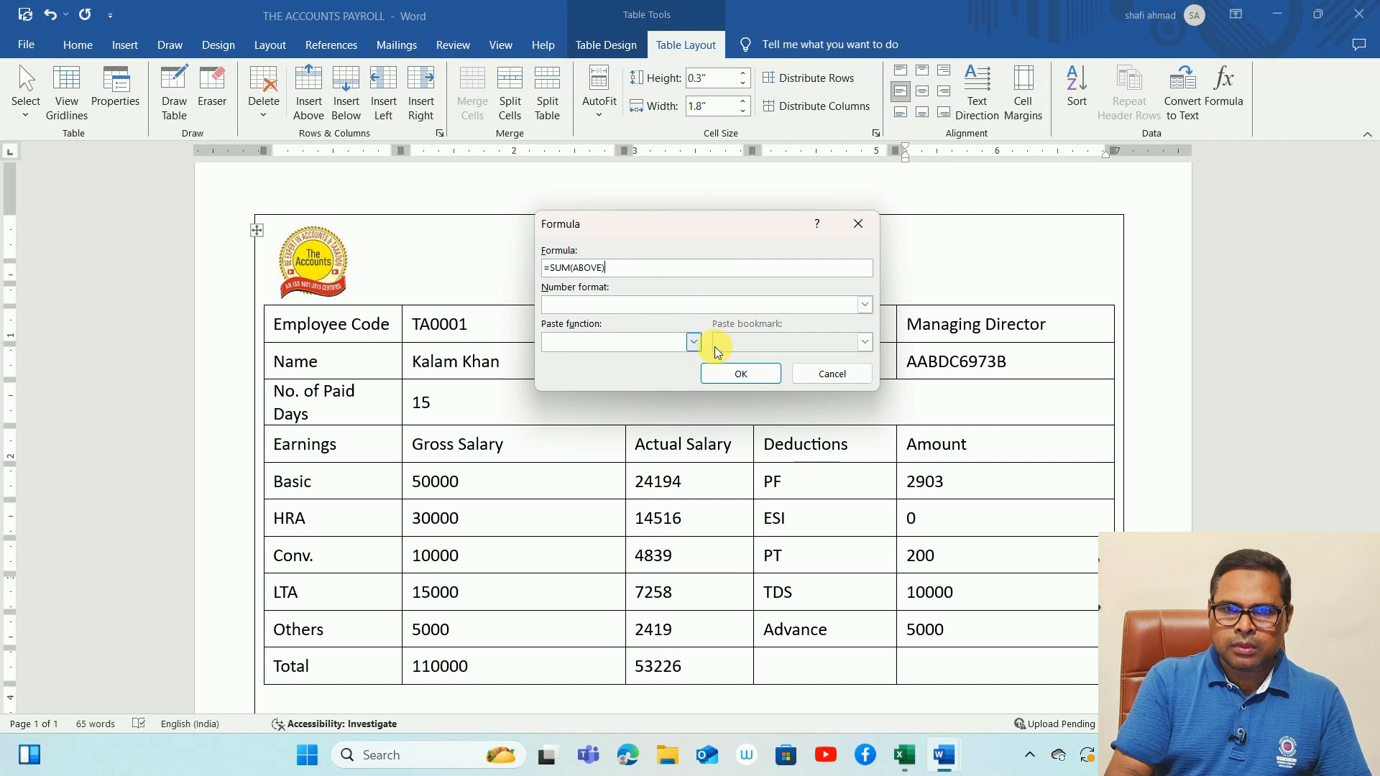
left_click(740, 373)
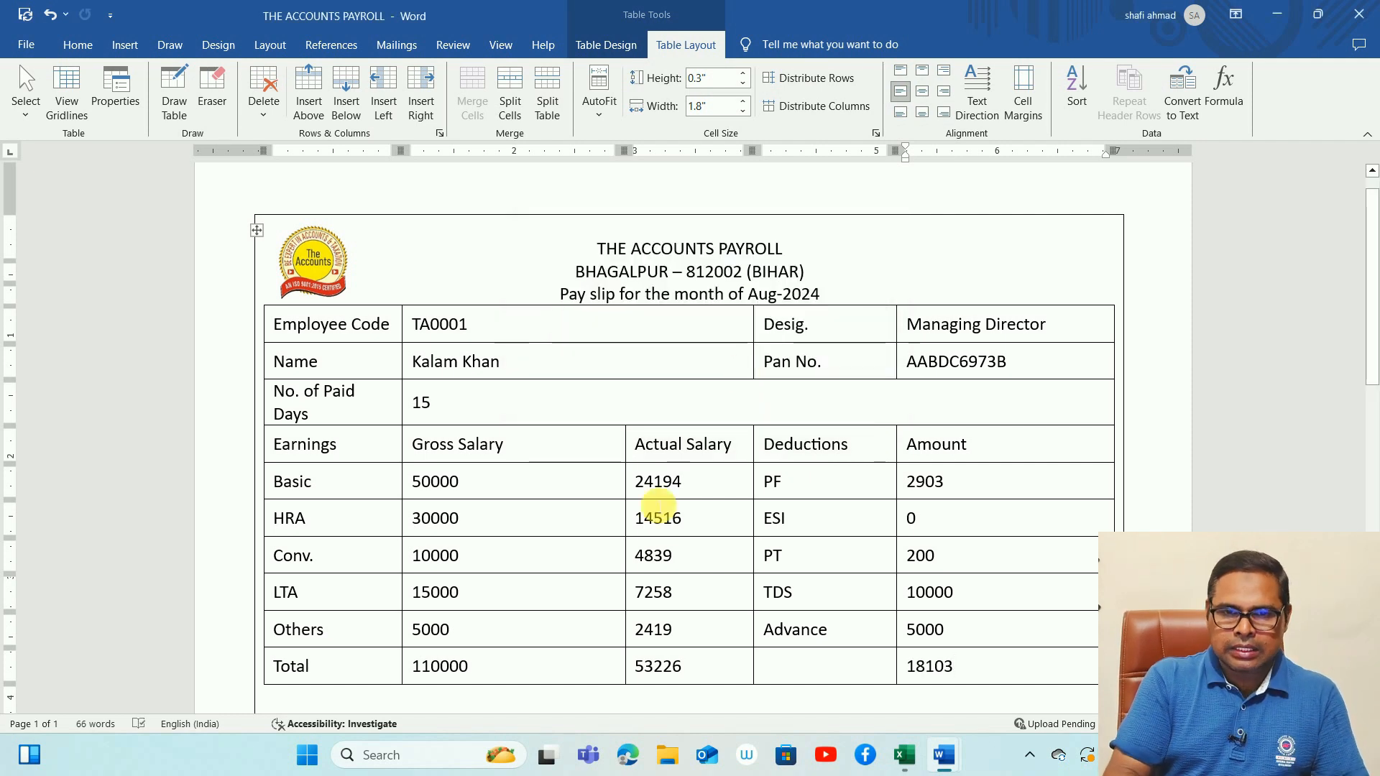
Right-align the figures in the Gross Salary, Actual Salary and Amount columns from the Basic row through the Total row
left_click_drag(417, 487, 682, 659)
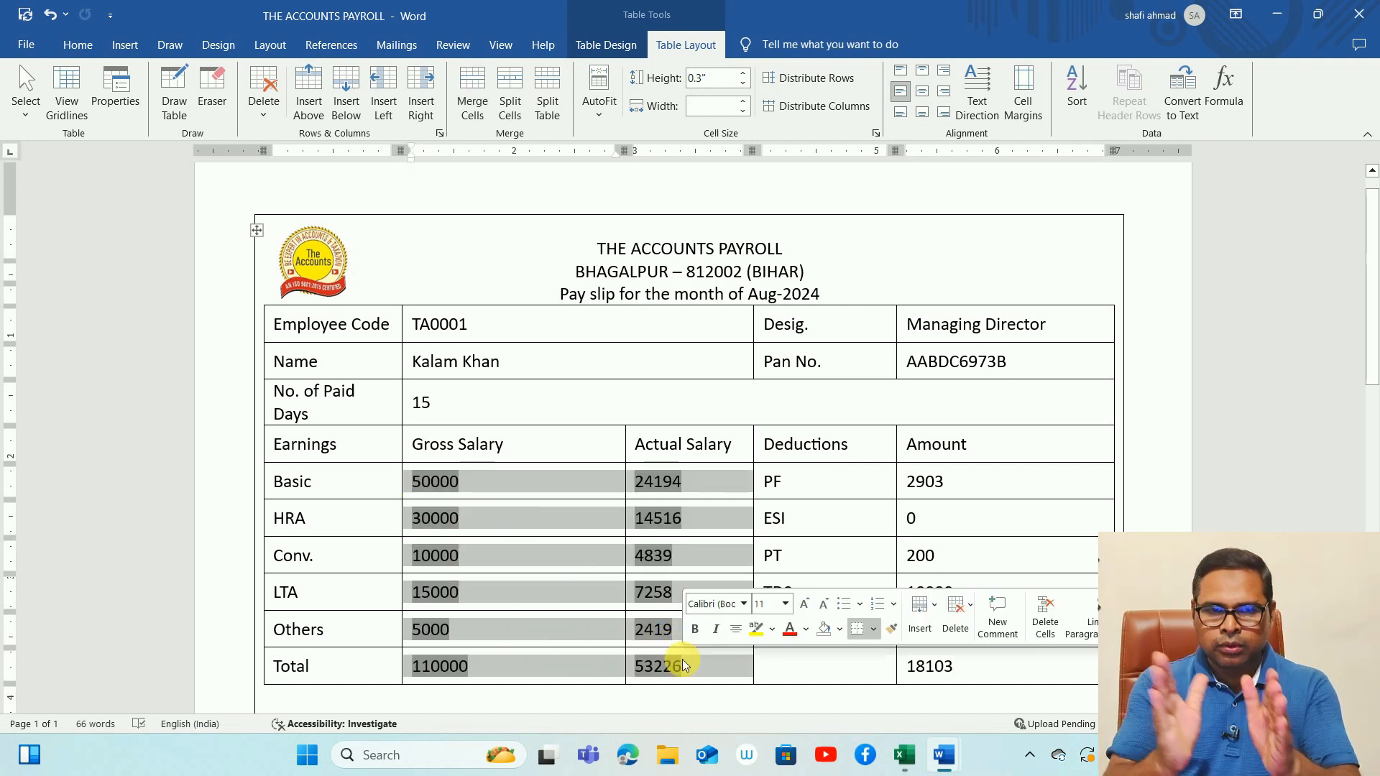
key("ctrl+r")
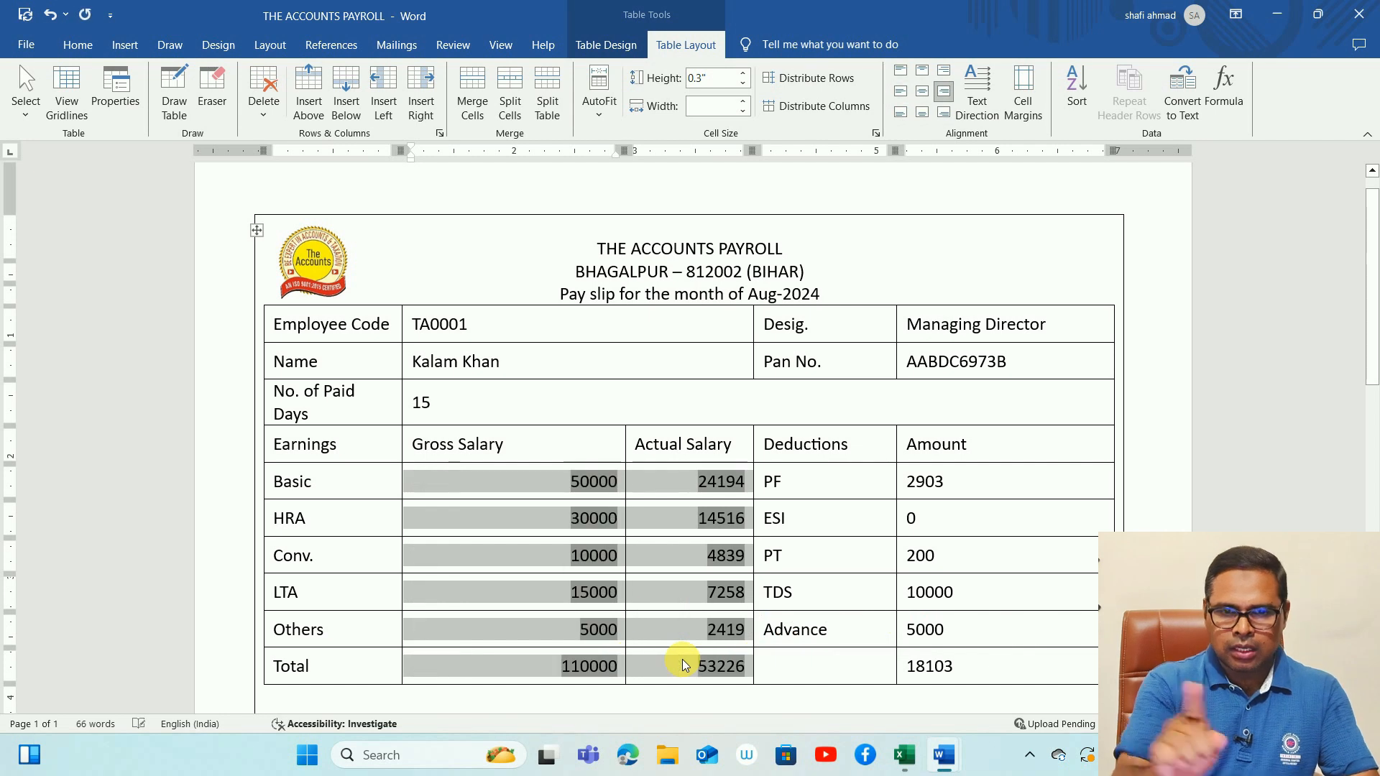
left_click_drag(907, 480, 929, 672)
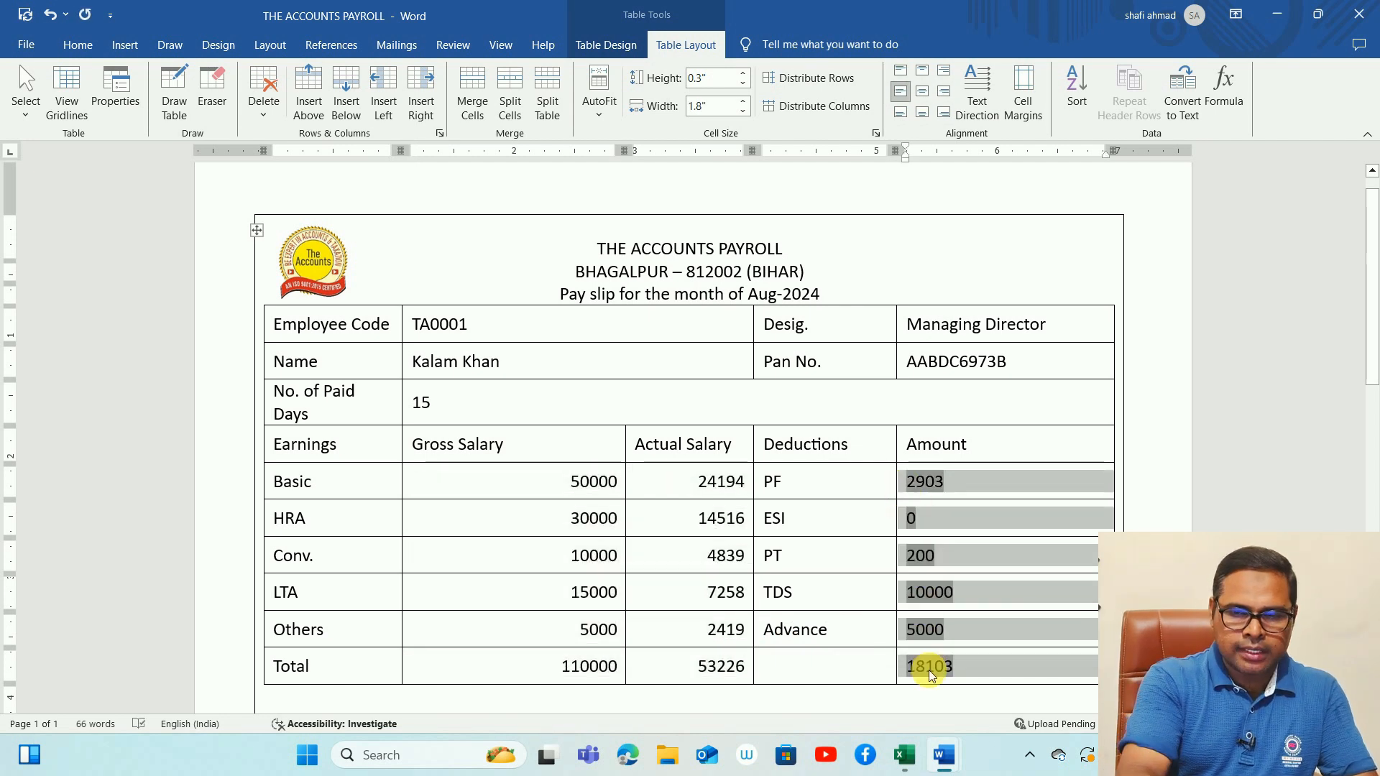
key("ctrl+r")
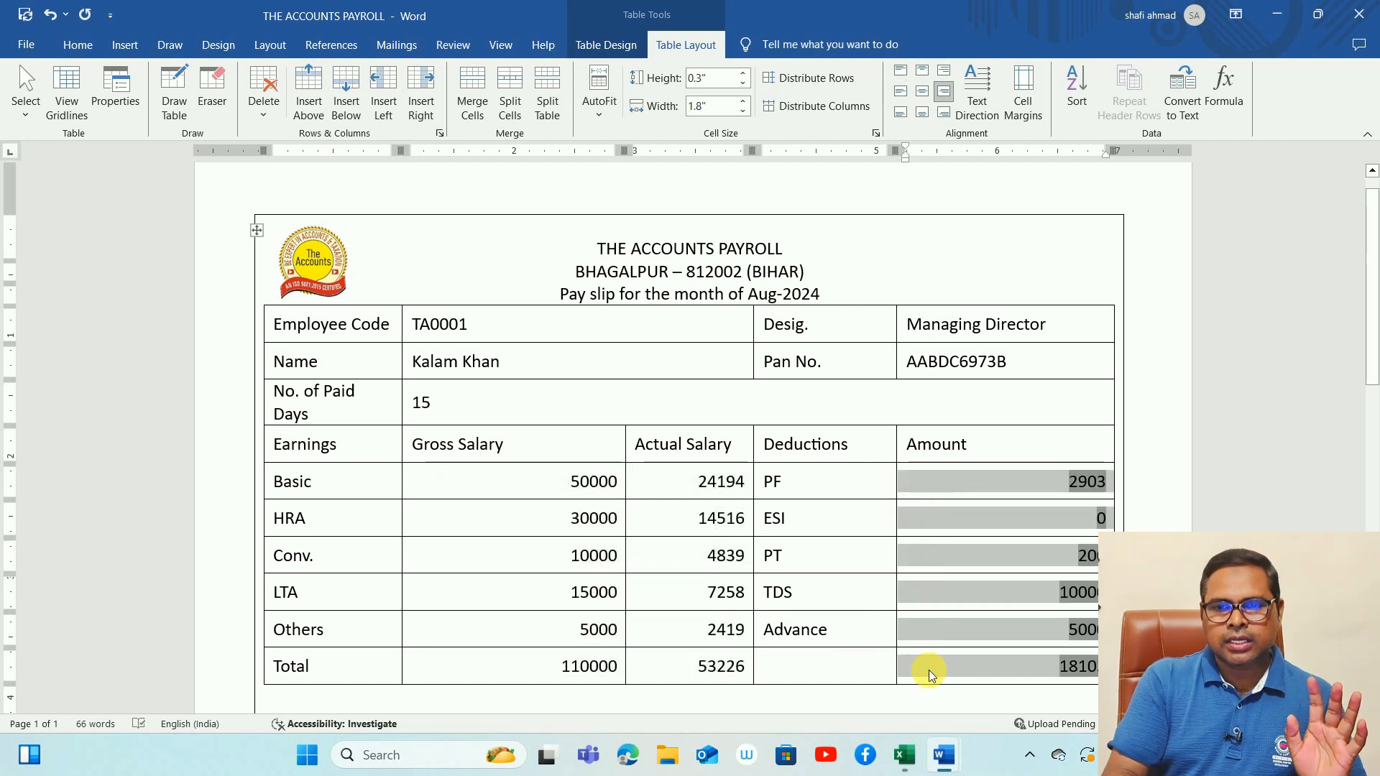
Label the empty Deductions cell in the bottom row "Total" and place the cursor below the inner table
left_click(969, 683)
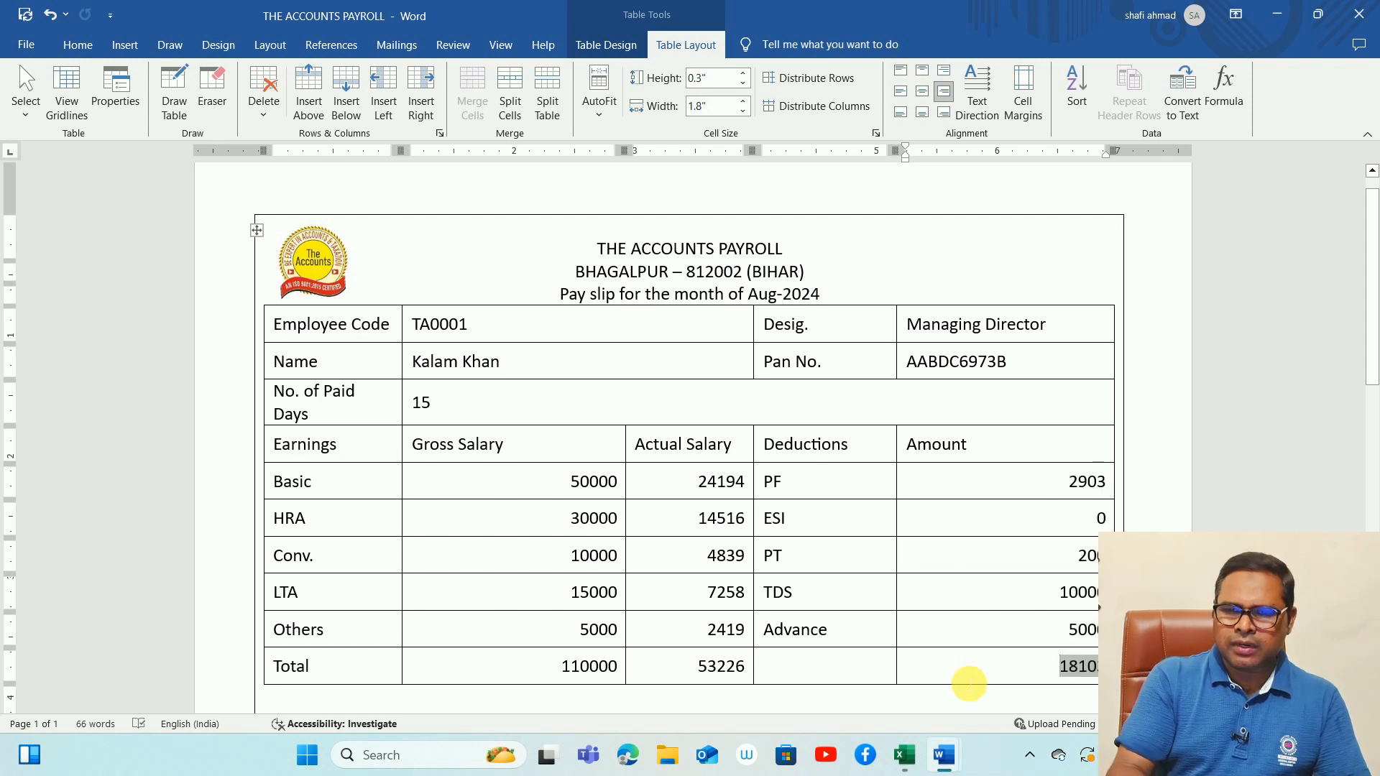
left_click(879, 677)
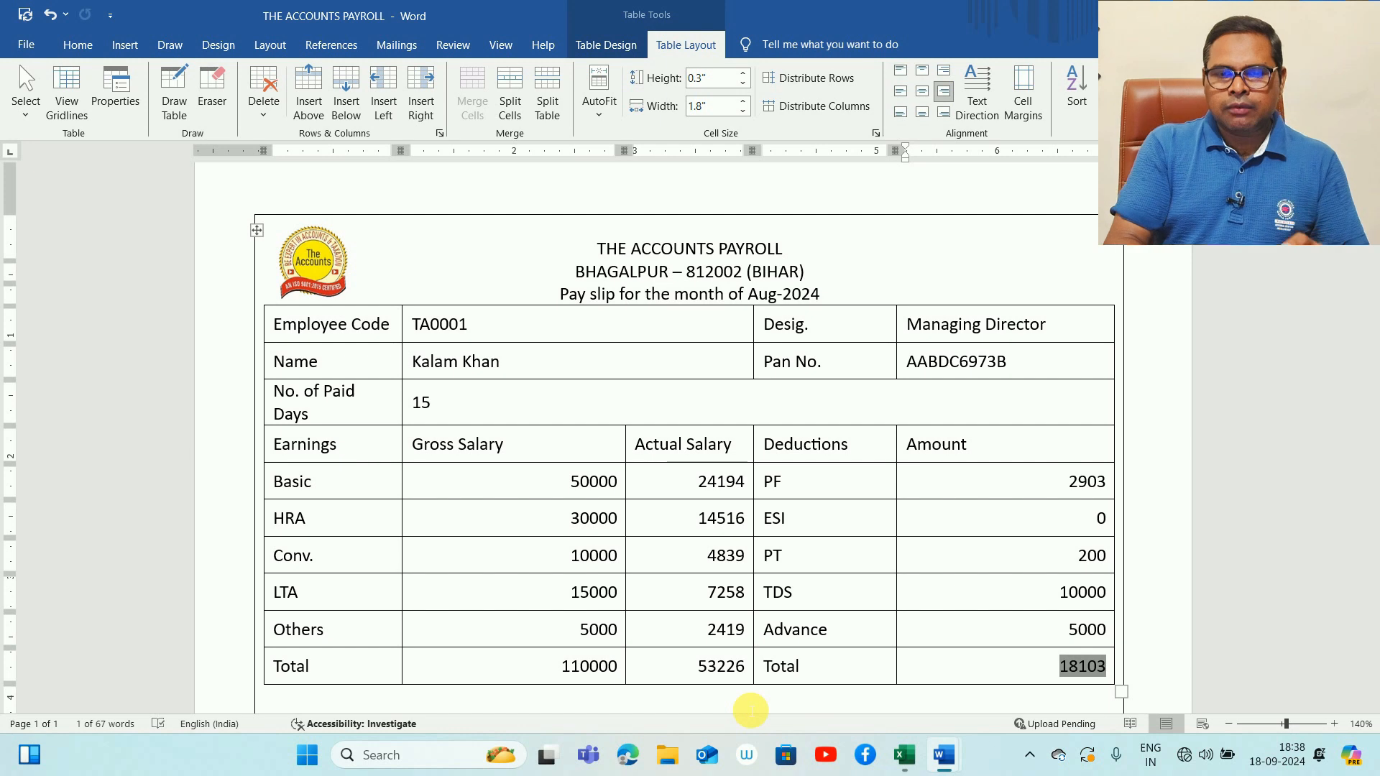
left_click(927, 701)
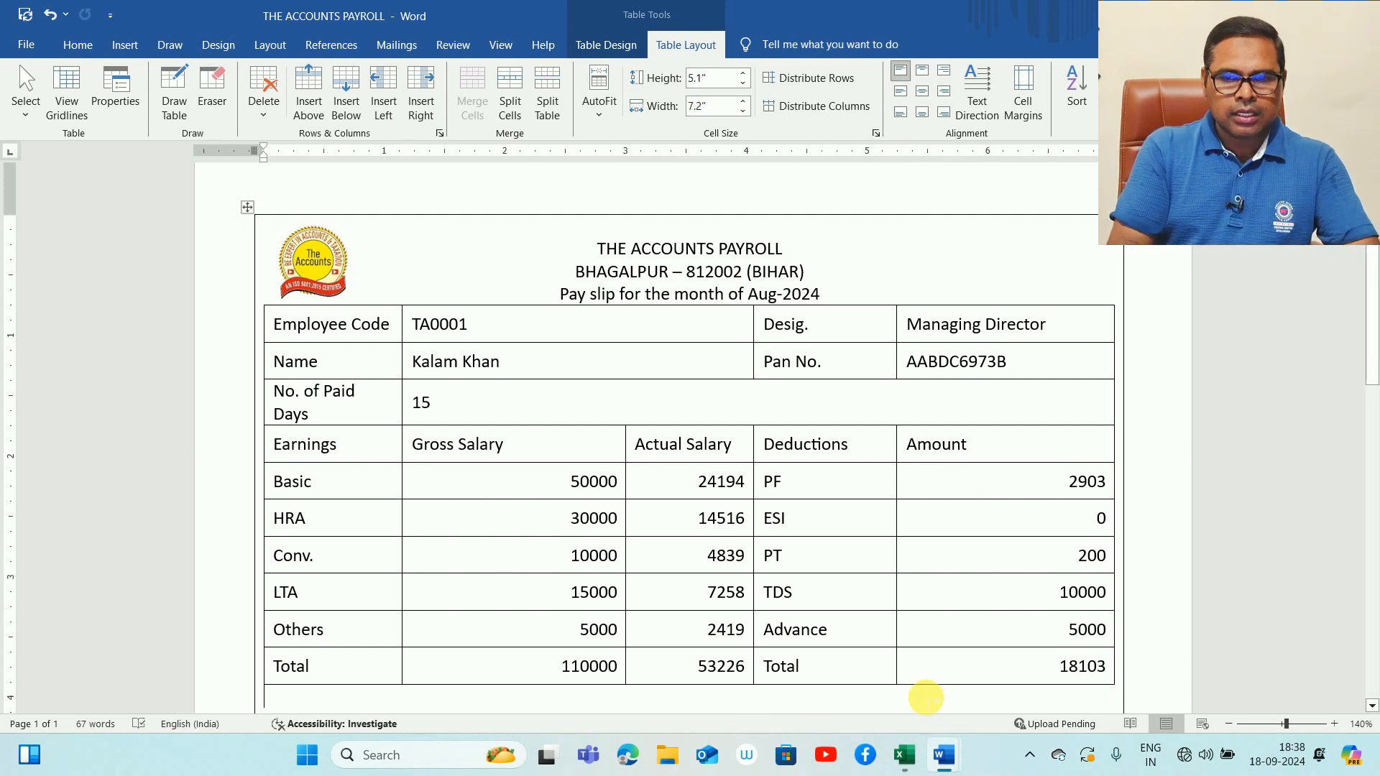
Add a row below the Total row and insert the Net_Payable_1624 merge field in its Amount cell
double_click(1040, 674)
key("Tab")
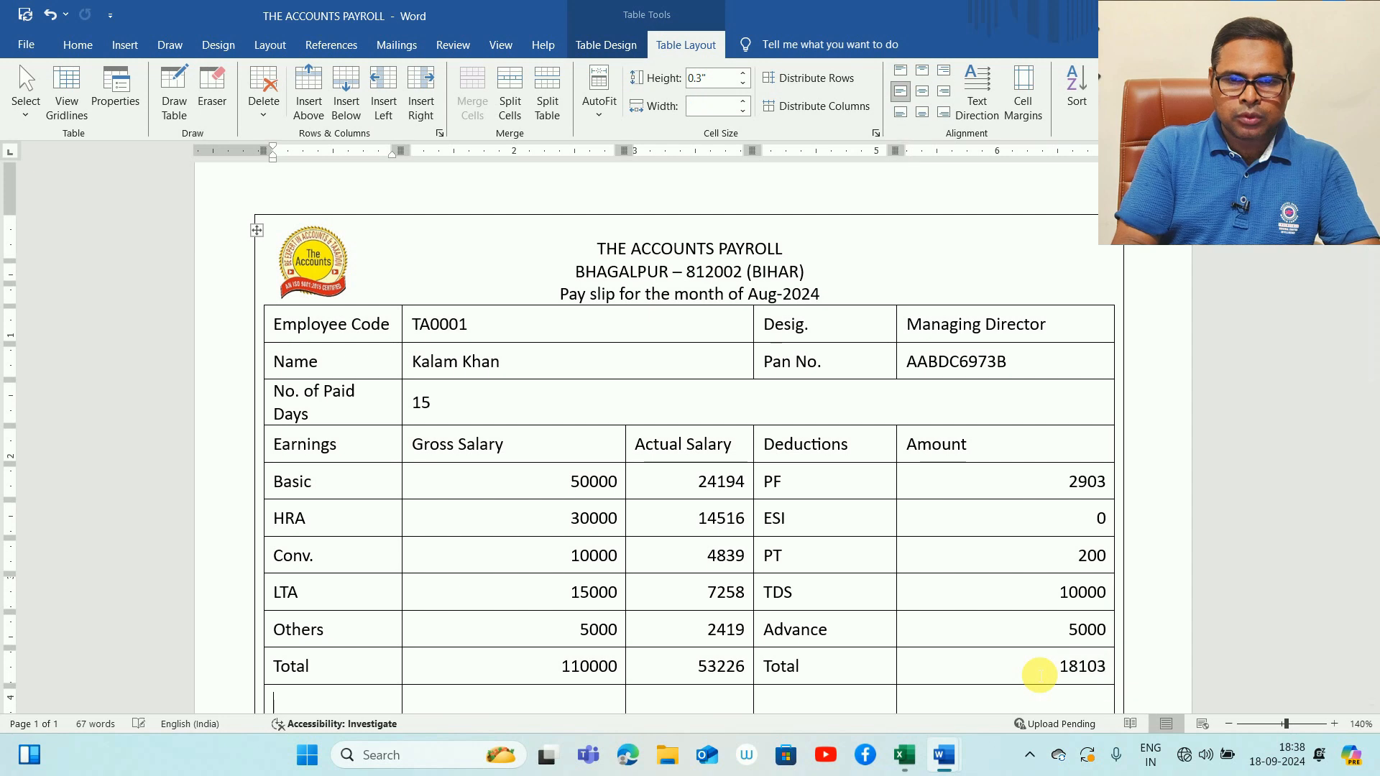
scroll(1372, 424, "down", 2)
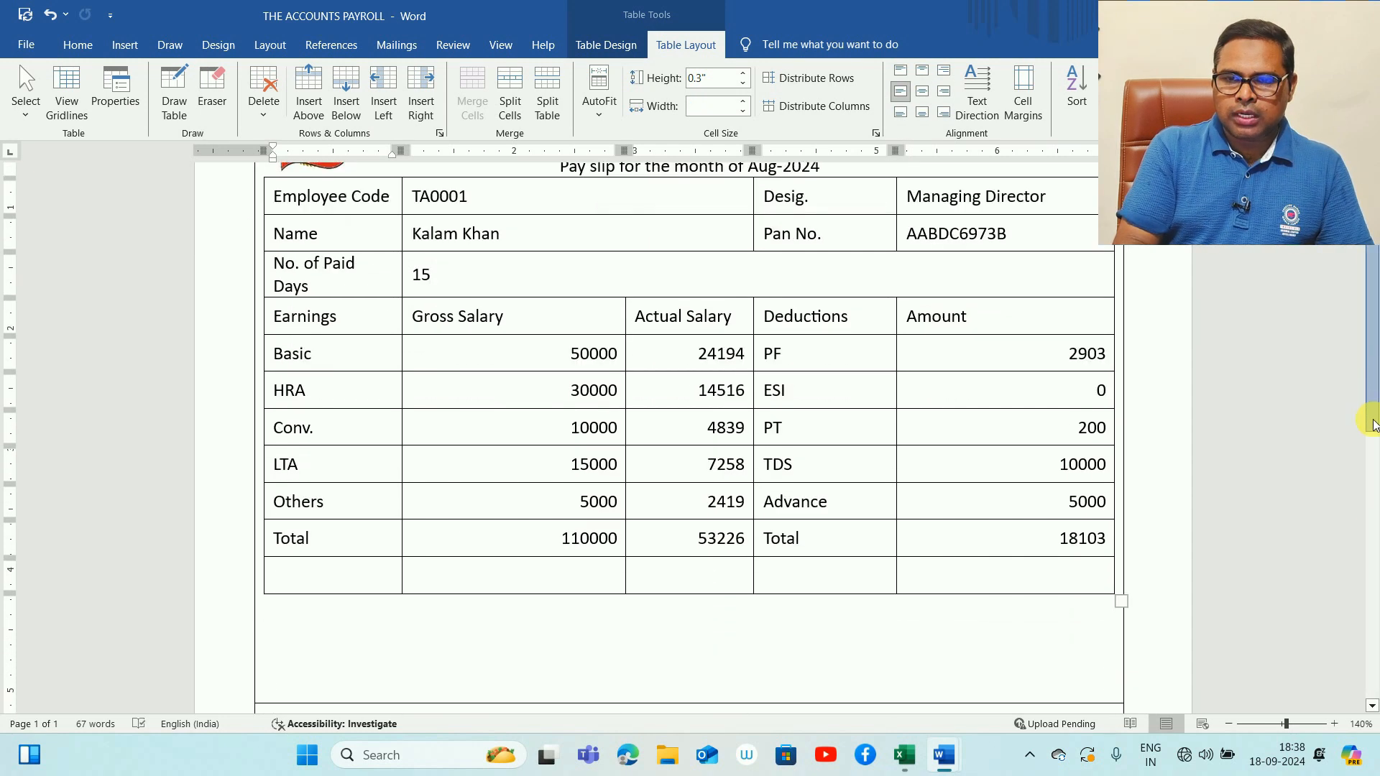
left_click(1087, 554)
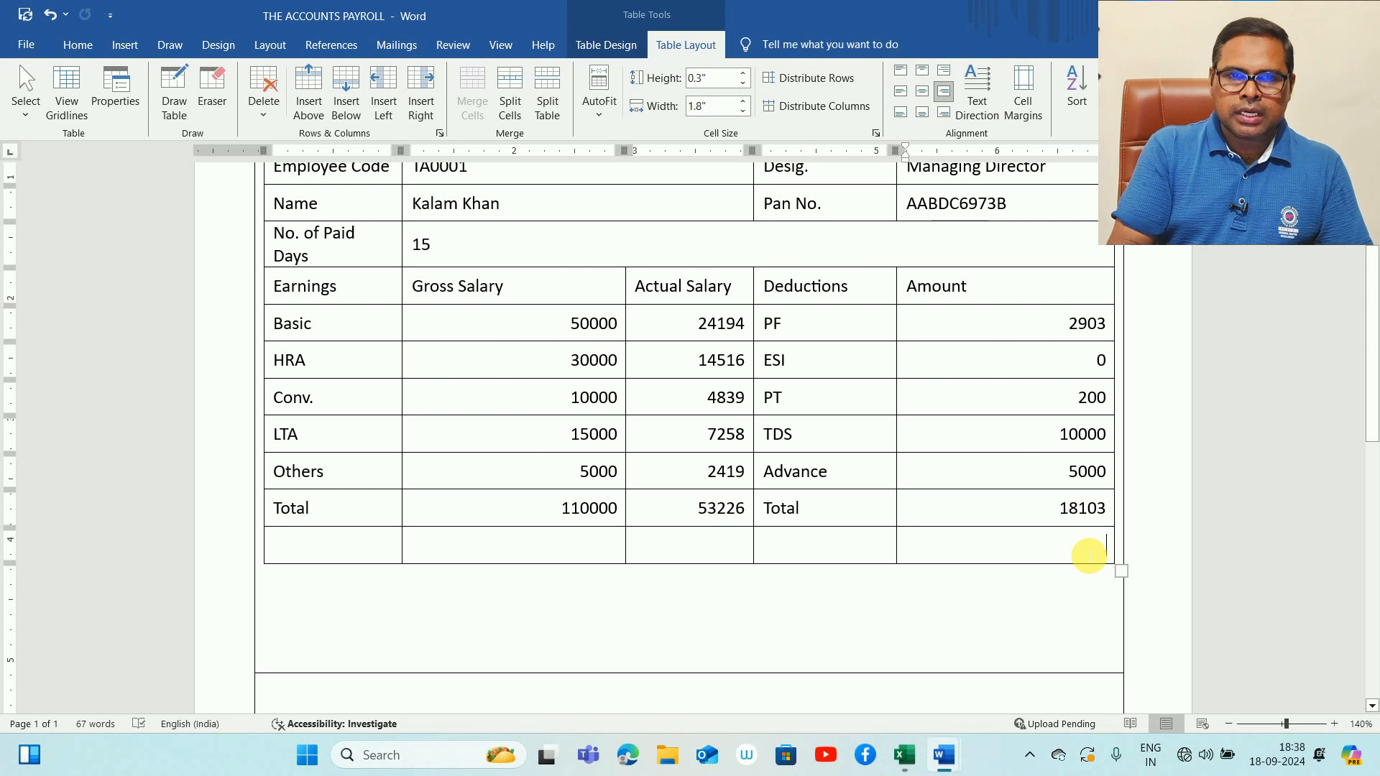
left_click(397, 46)
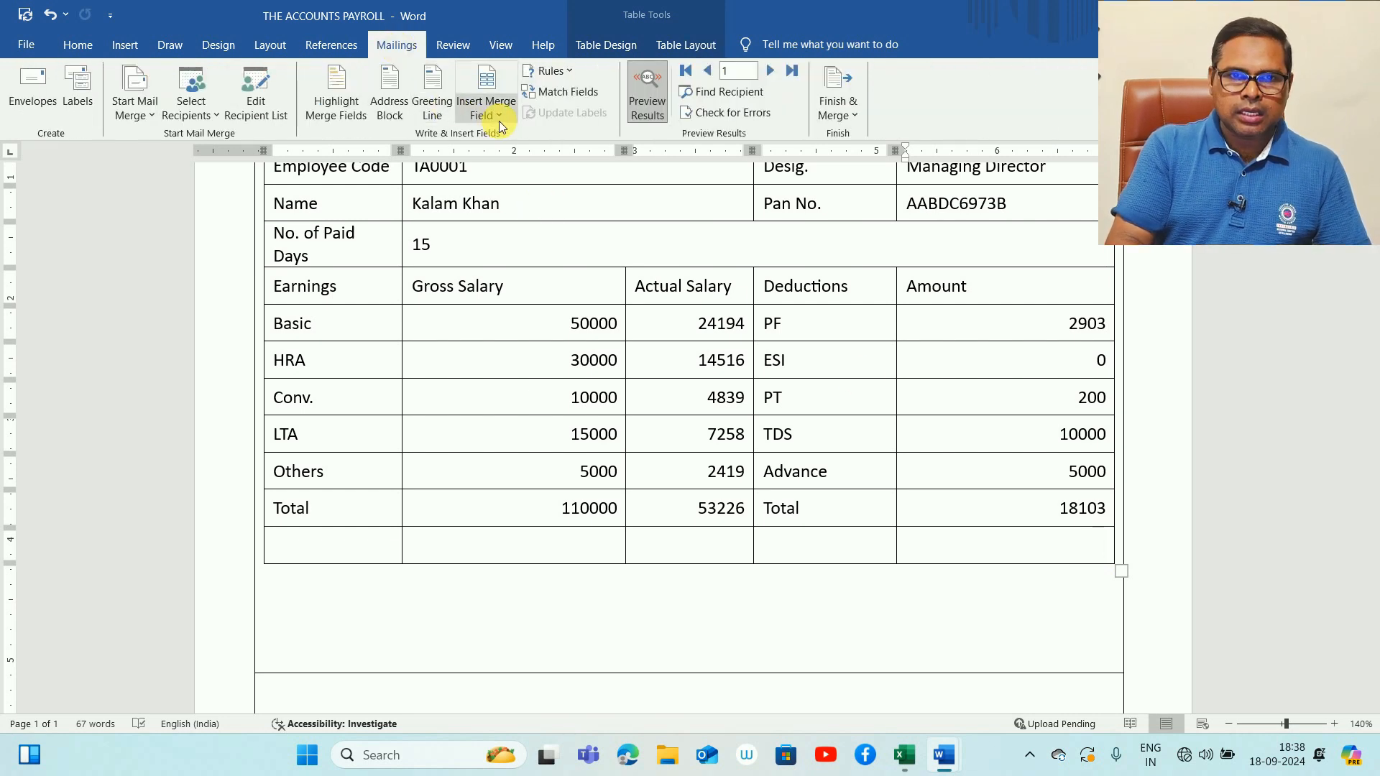
left_click(499, 119)
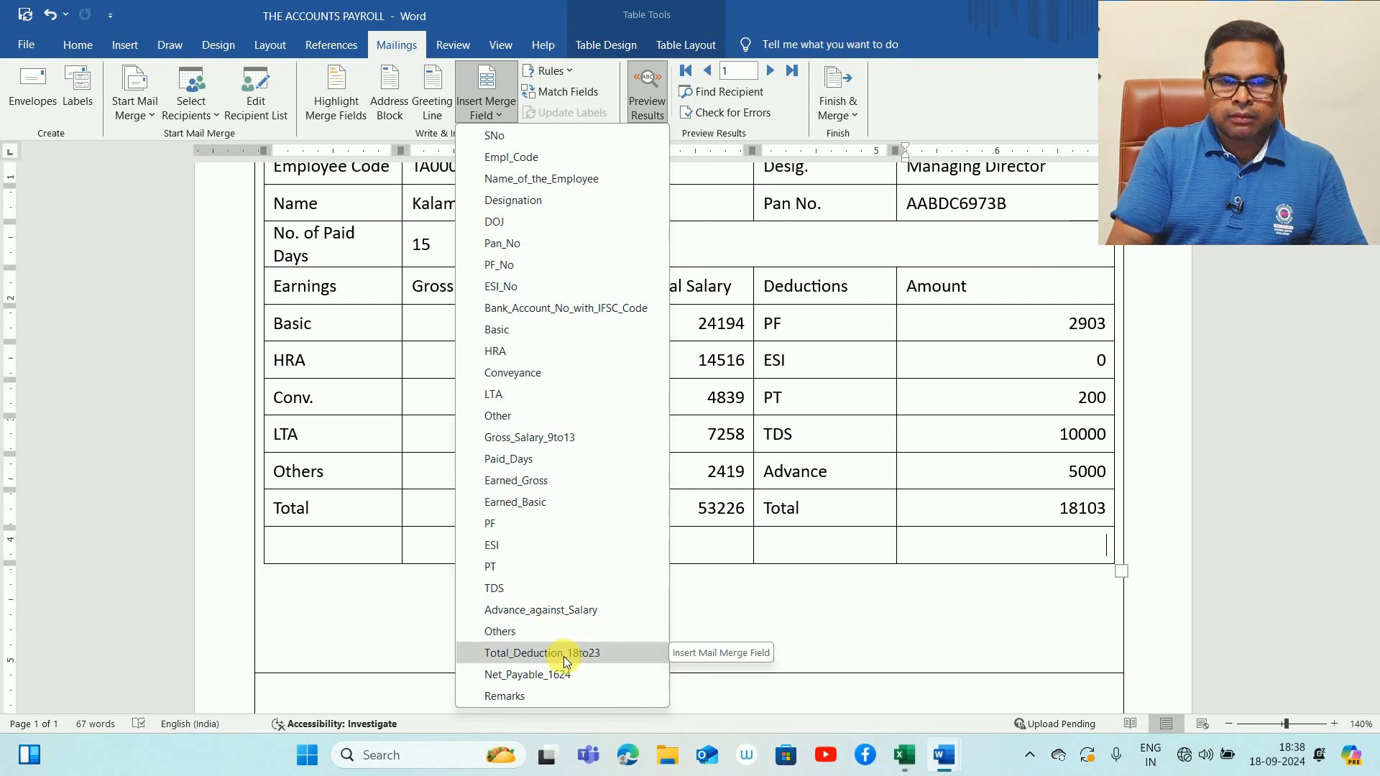
left_click(541, 676)
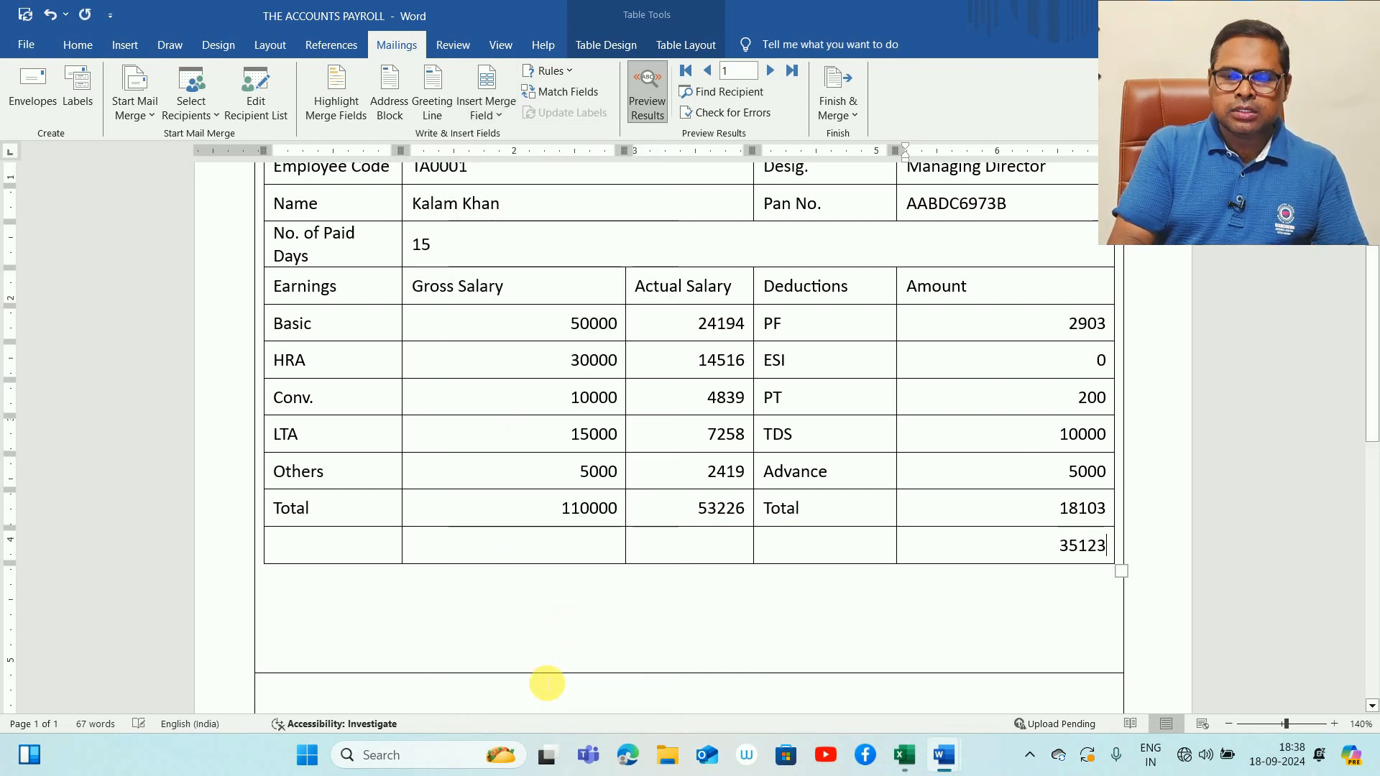
Label the Deductions cell of the new bottom row "Net Payable" and make the label and its amount bold
left_click_drag(1055, 549, 1107, 548)
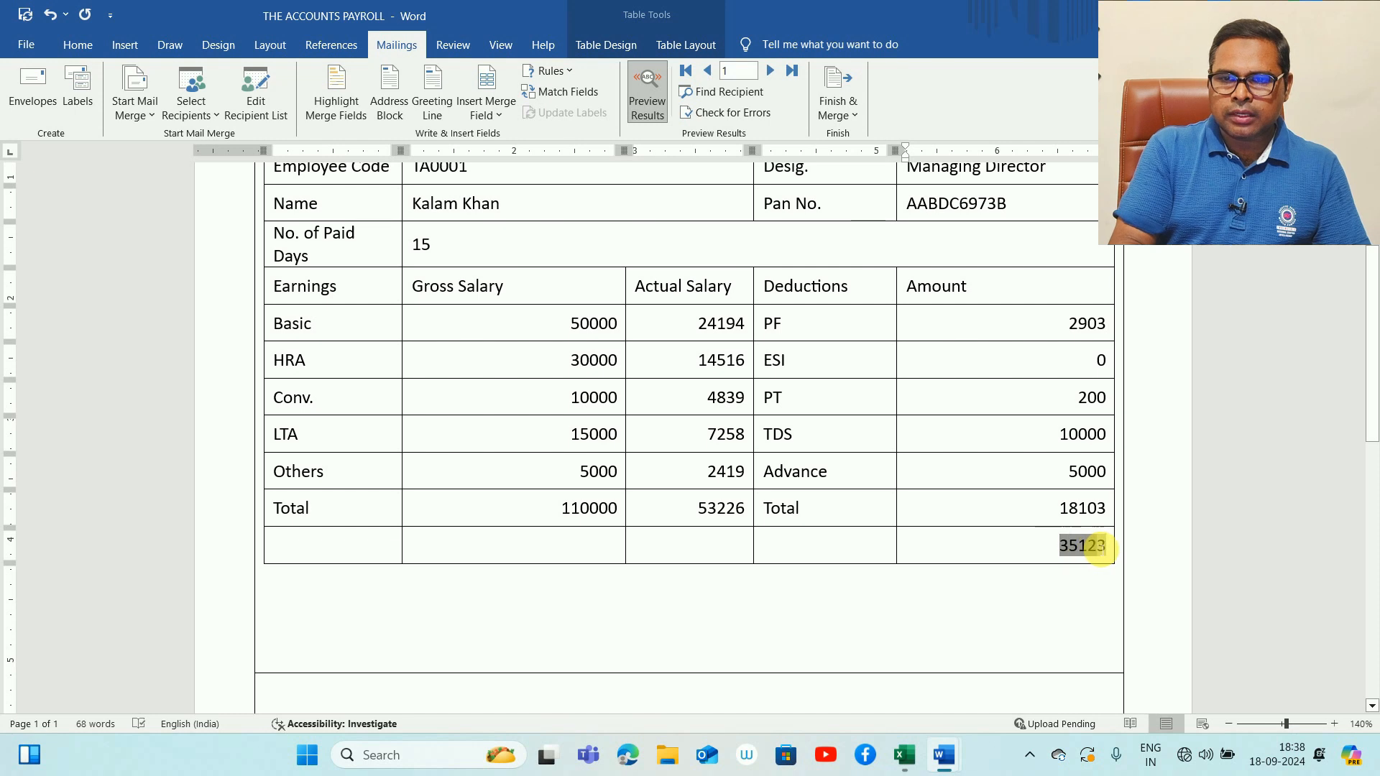
left_click(871, 558)
type("Net Payable")
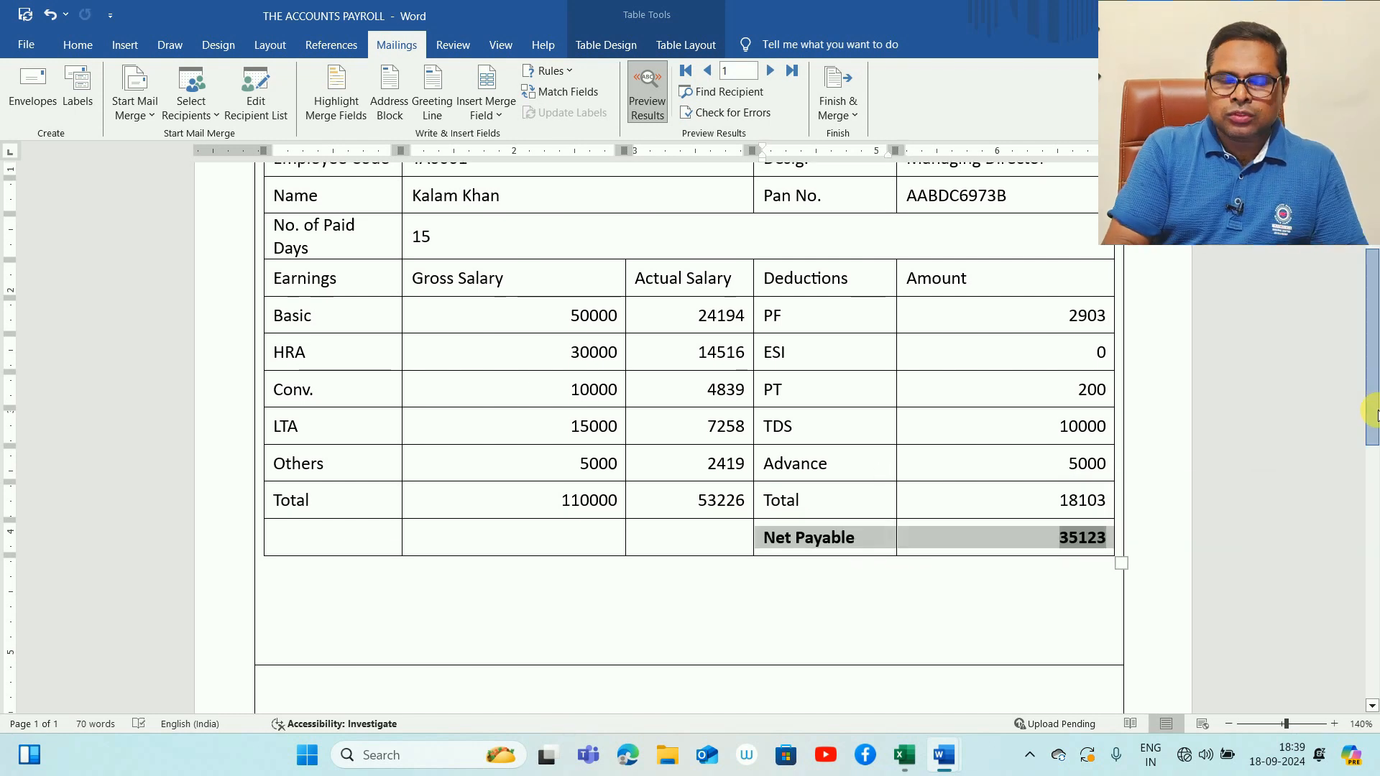
left_click_drag(1373, 412, 1372, 415)
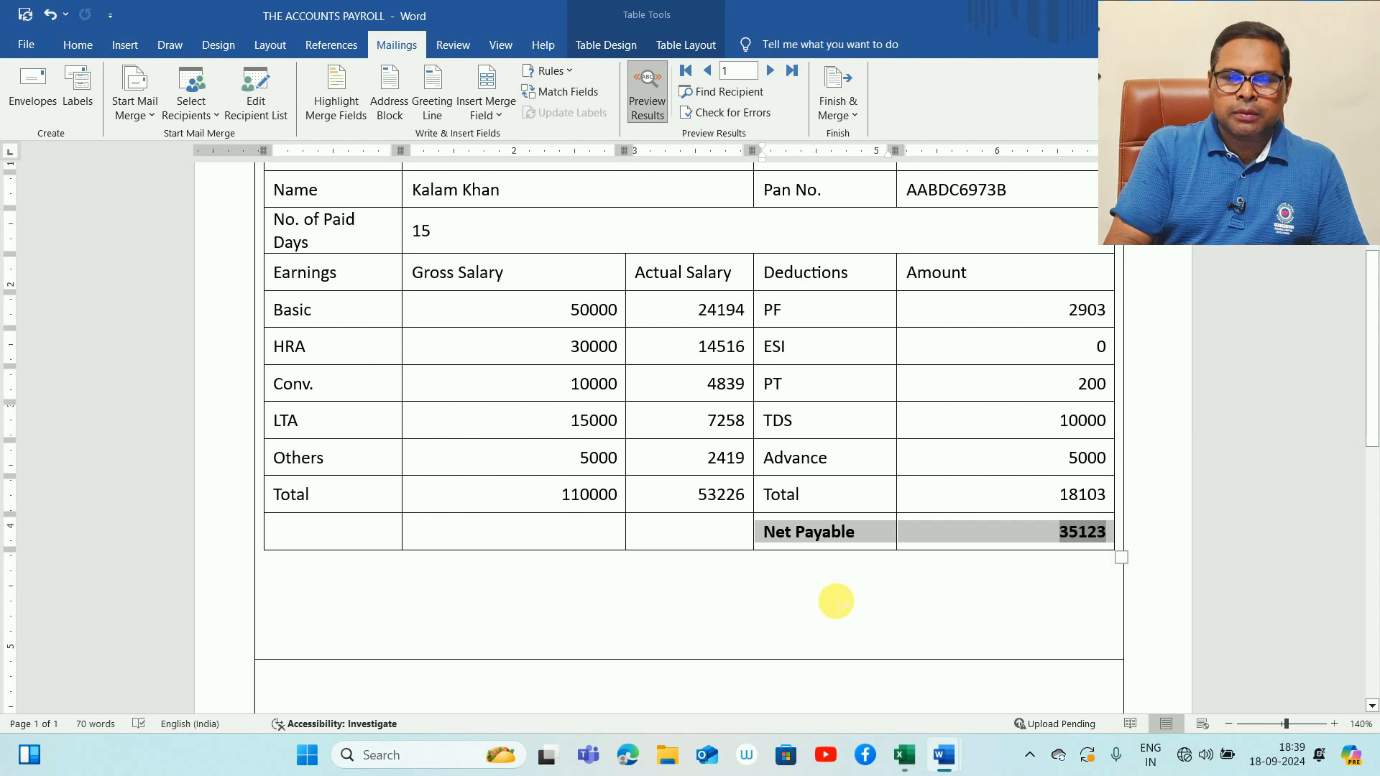
Add a right-aligned "Authorized signature" line below the inner table, formatted in bold italic
left_click(862, 627)
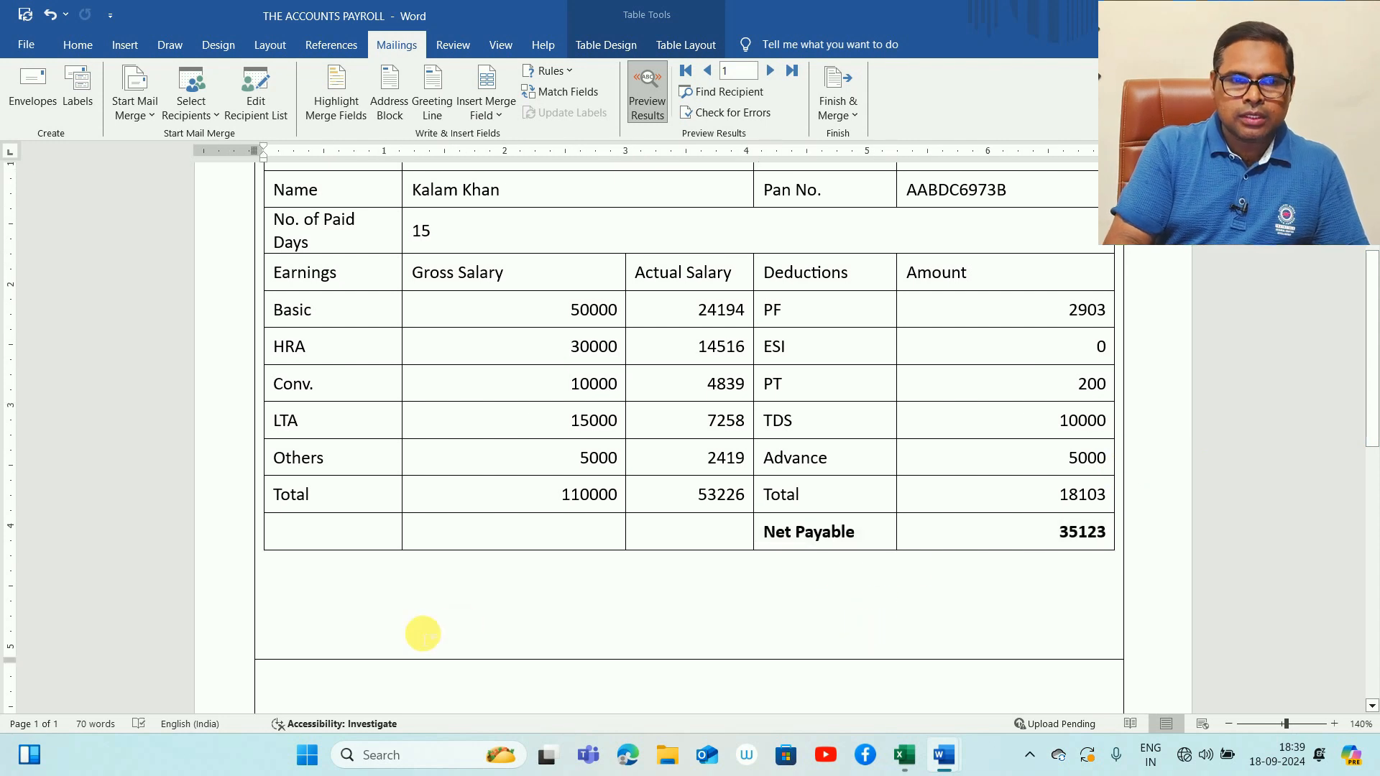
key("ctrl+z")
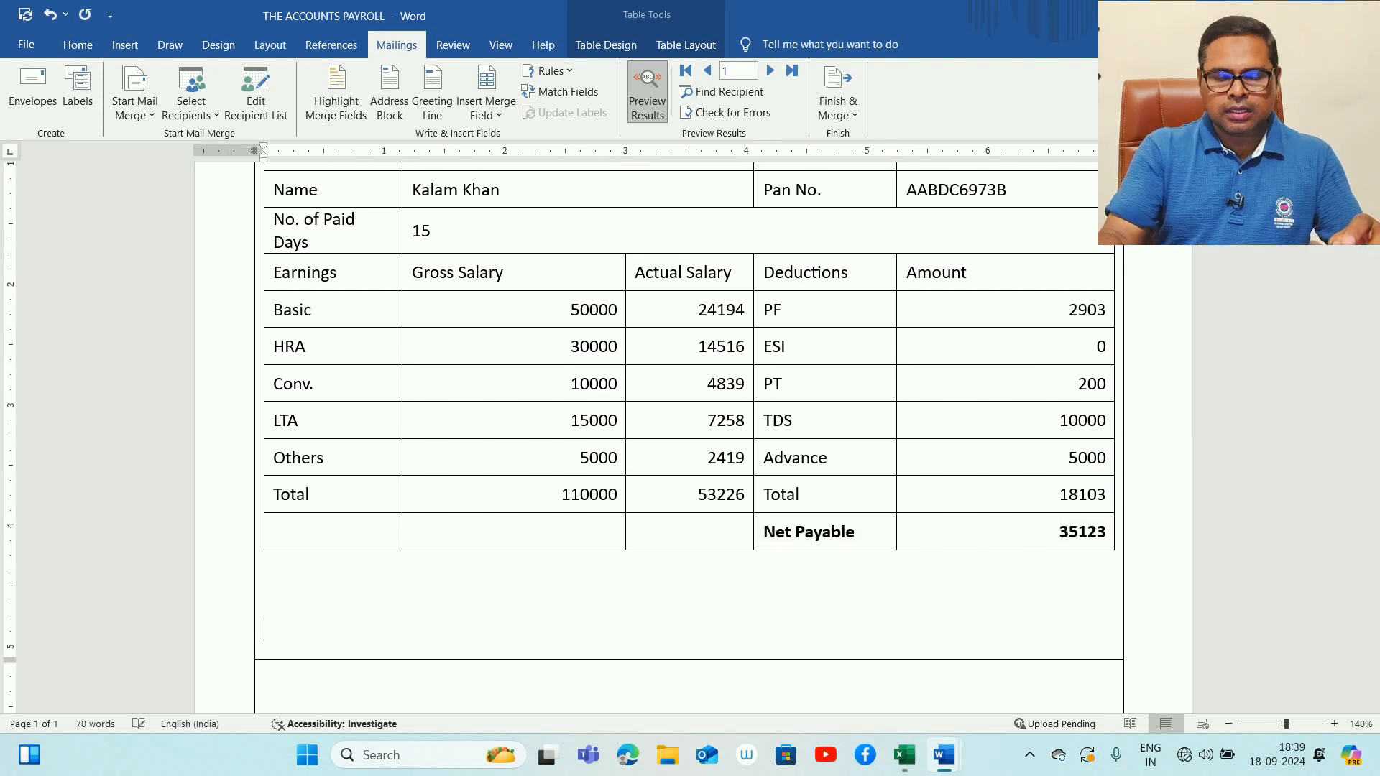
type("Authorized s")
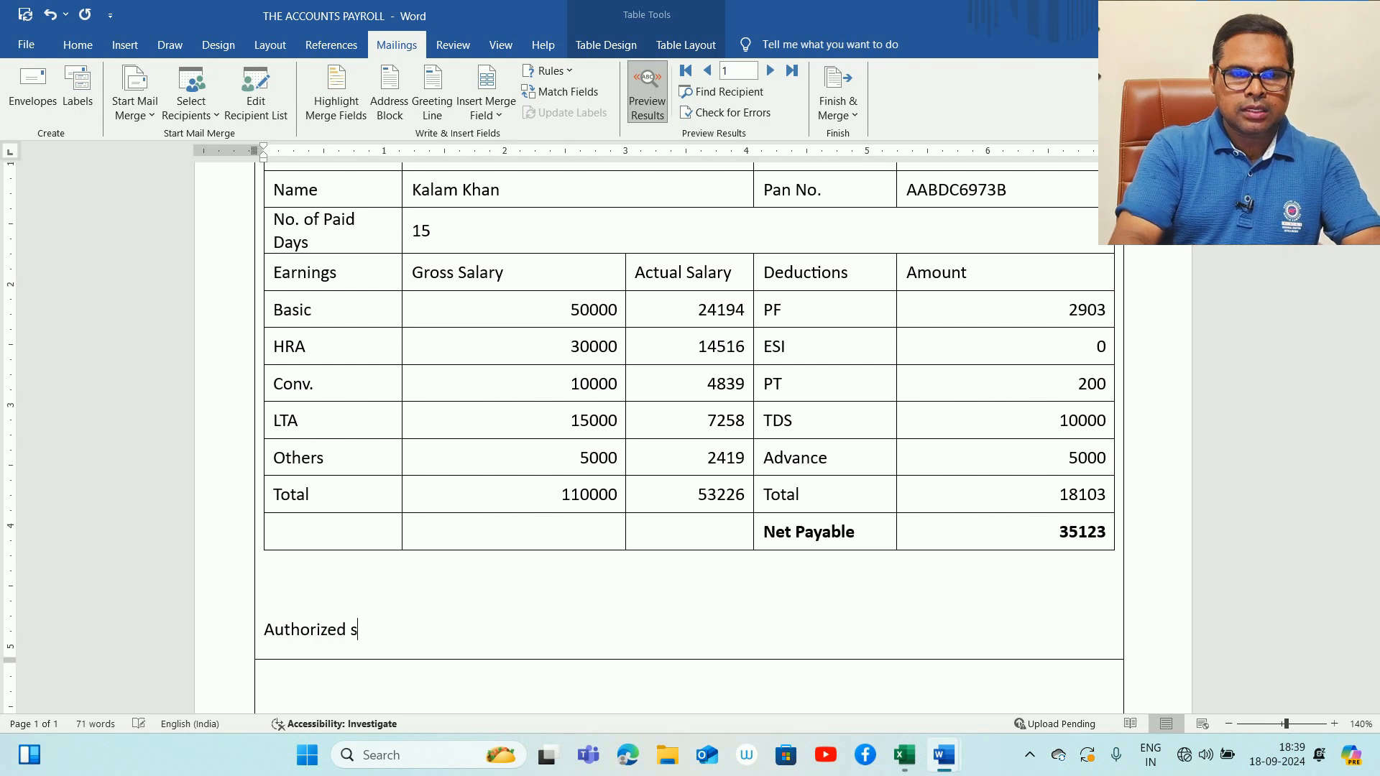
type("ignature")
key("ctrl+r")
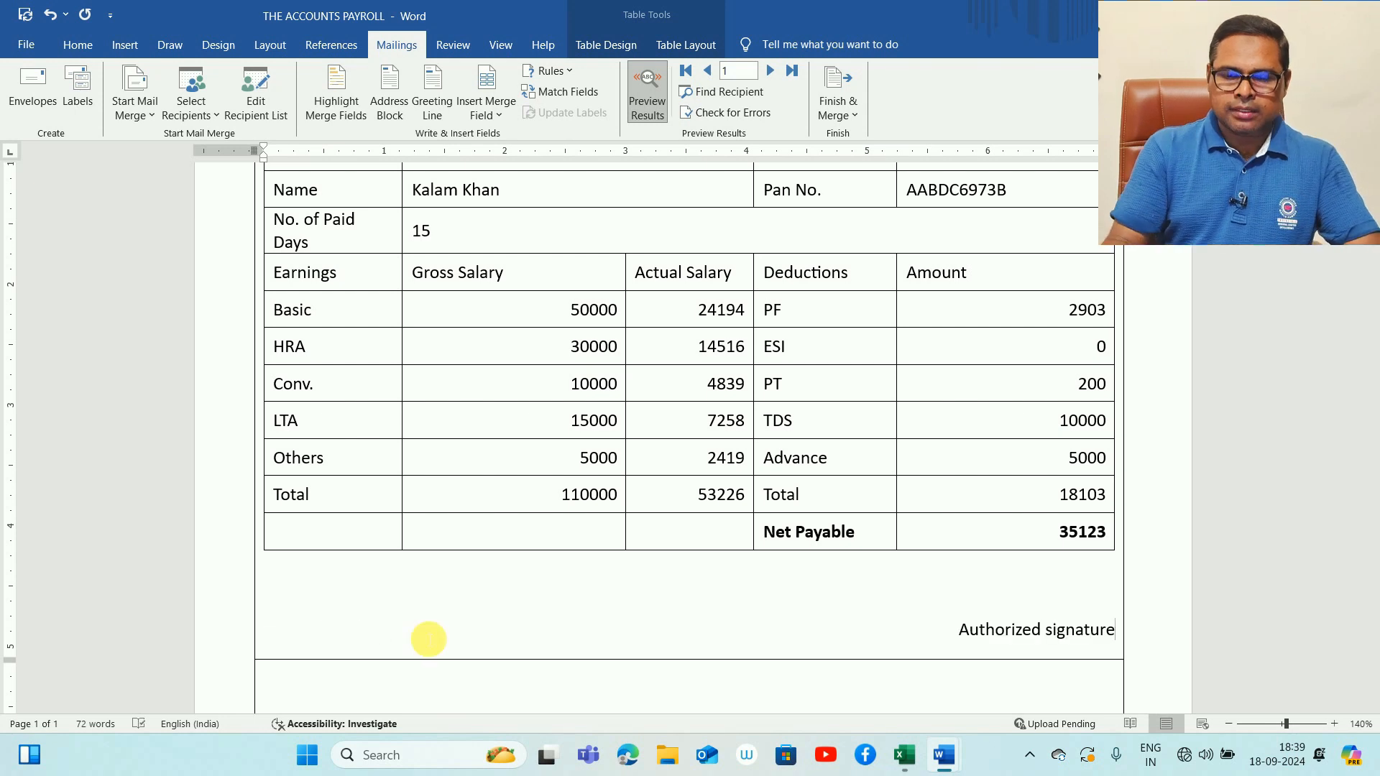
key("shift+Home")
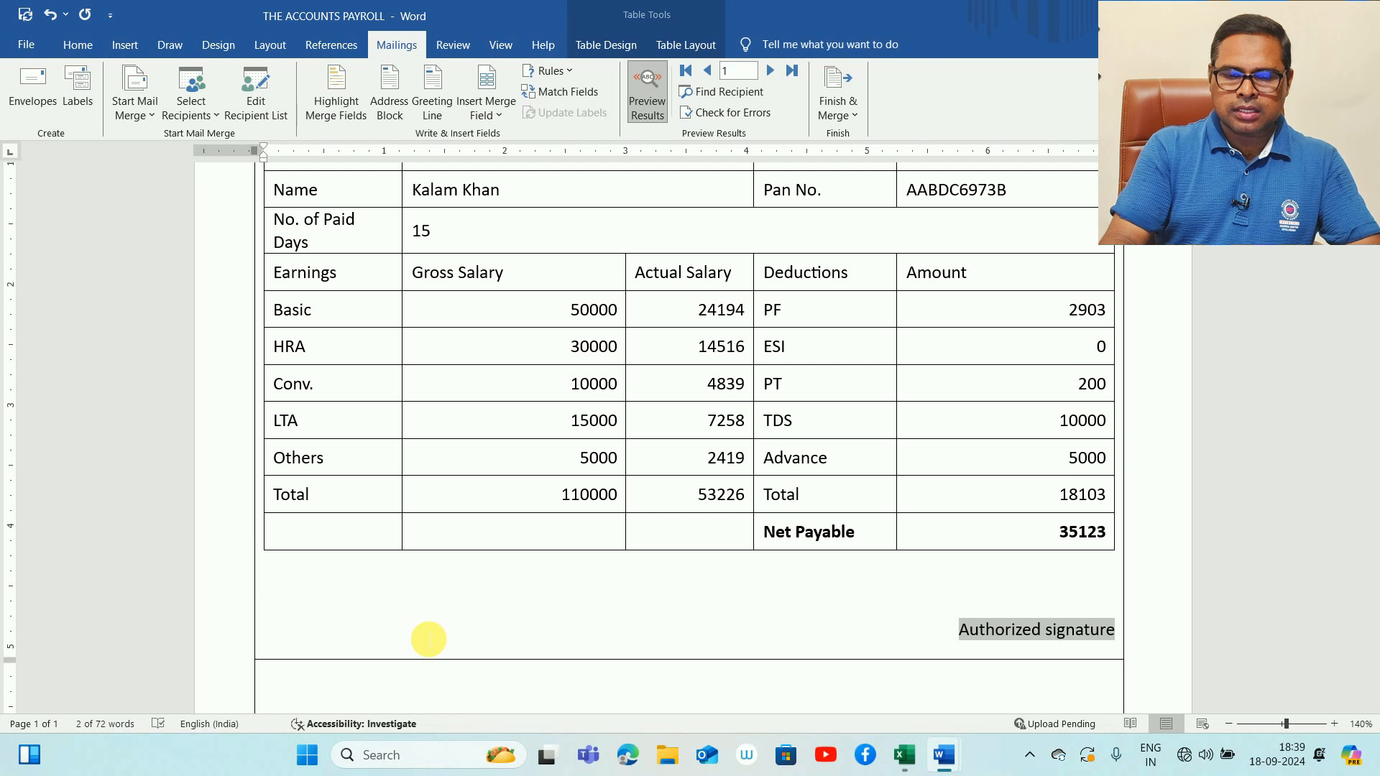
key("ctrl+b")
key("ctrl+i")
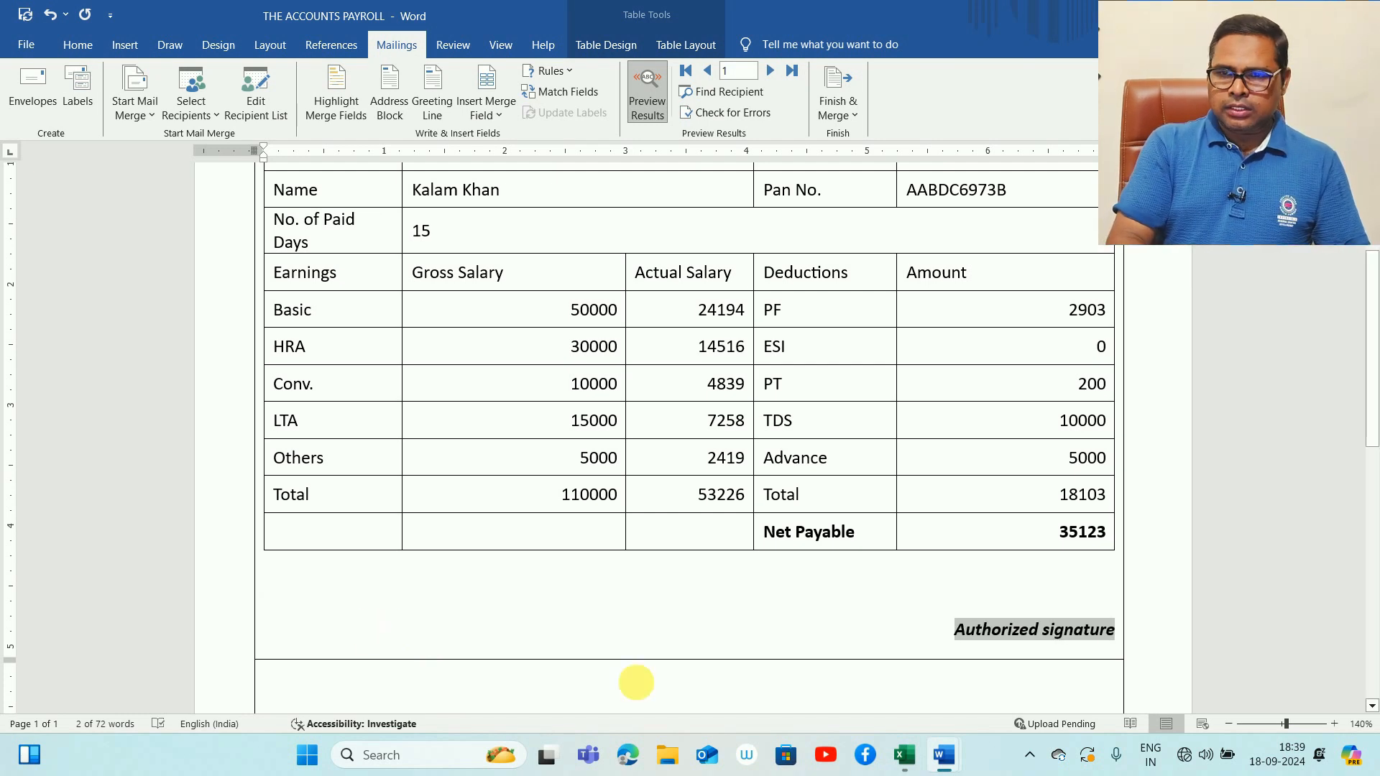
Switch to the payslip workbook in Excel and review the first employee's row from S.No. through Net Payable against the payslip
scroll(1373, 359, "up", 3)
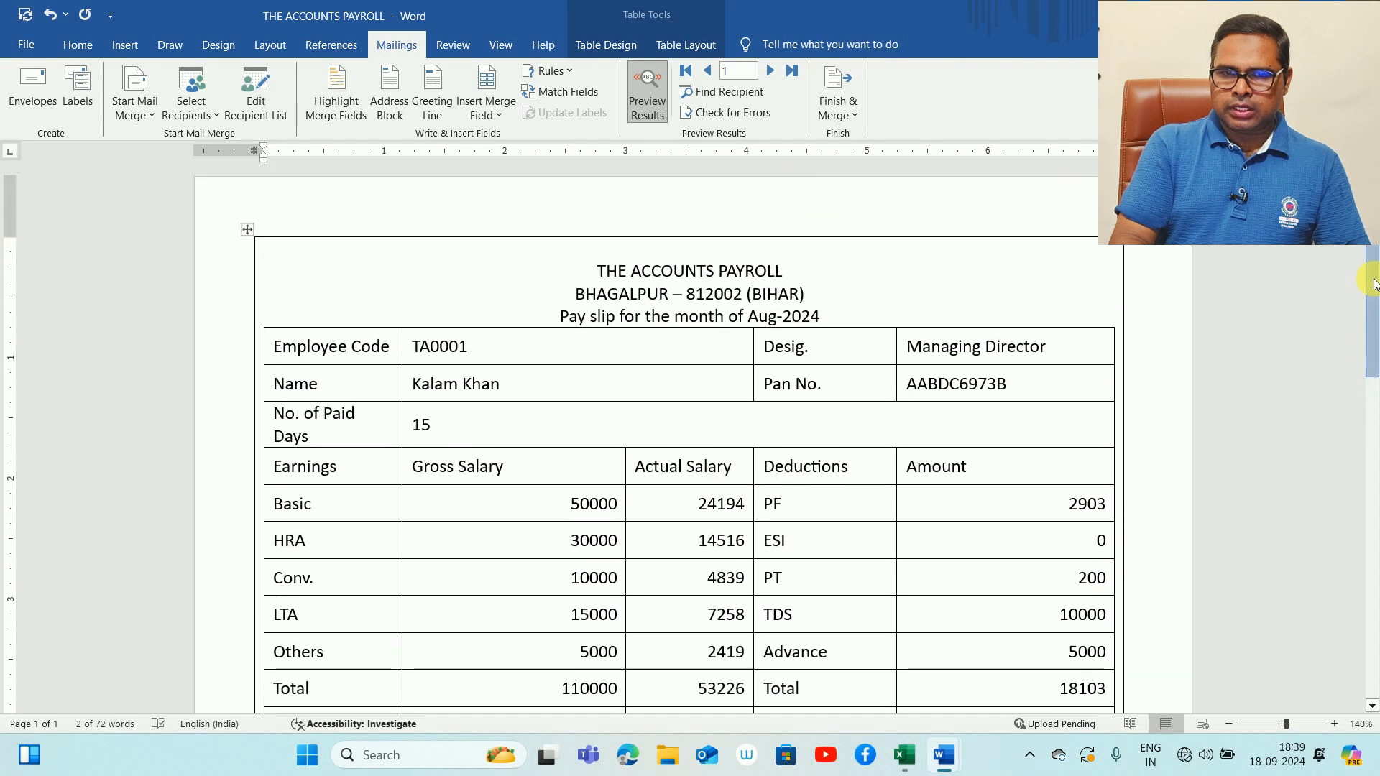
left_click(521, 363)
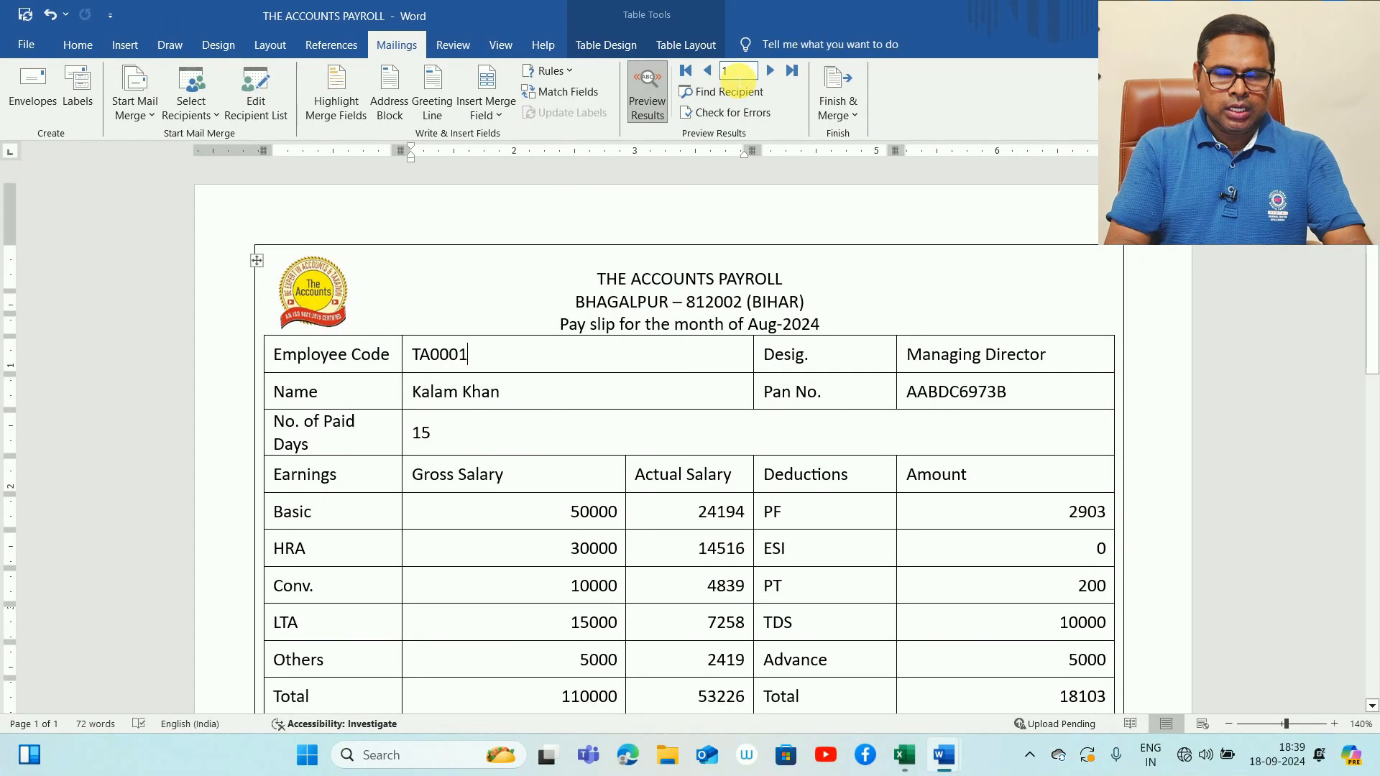
key("alt+Tab")
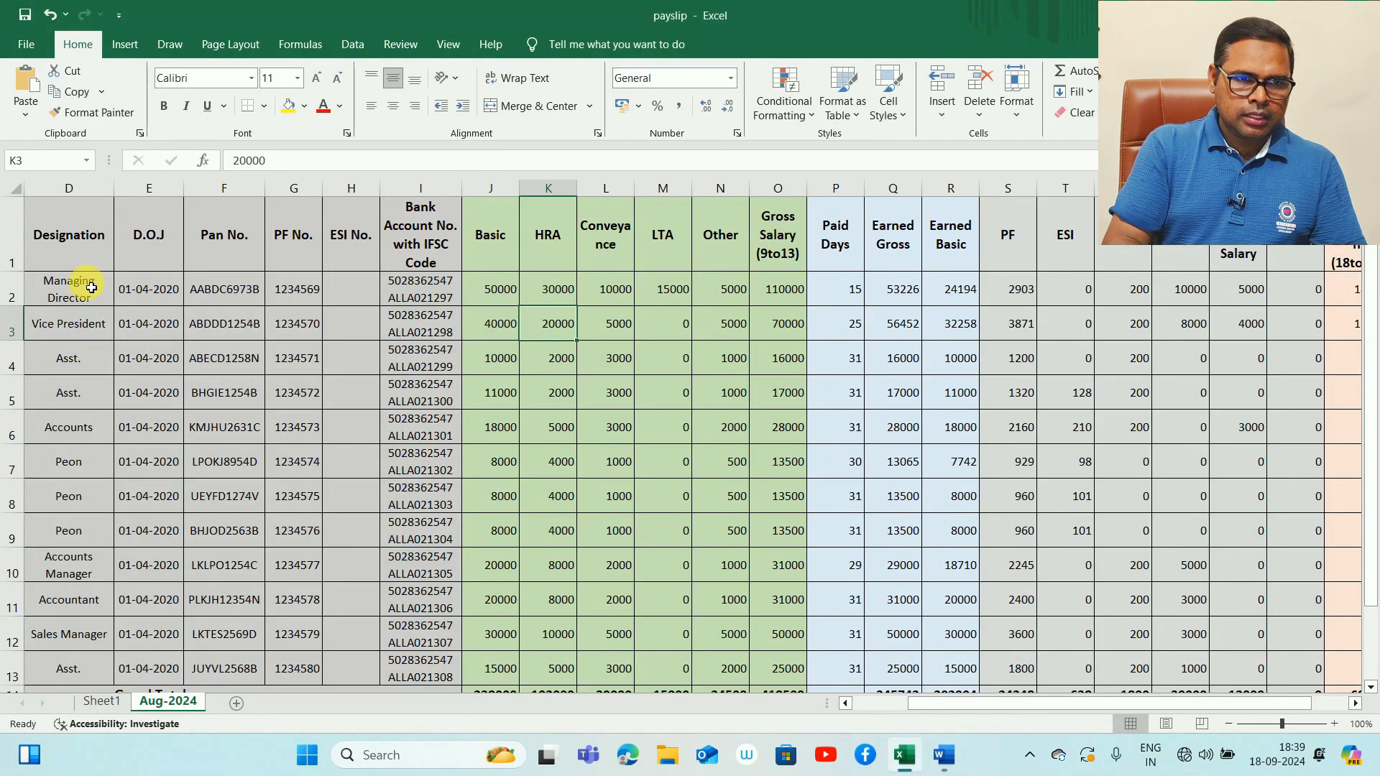
left_click(87, 293)
key("Left")
key("Left")
key("Left")
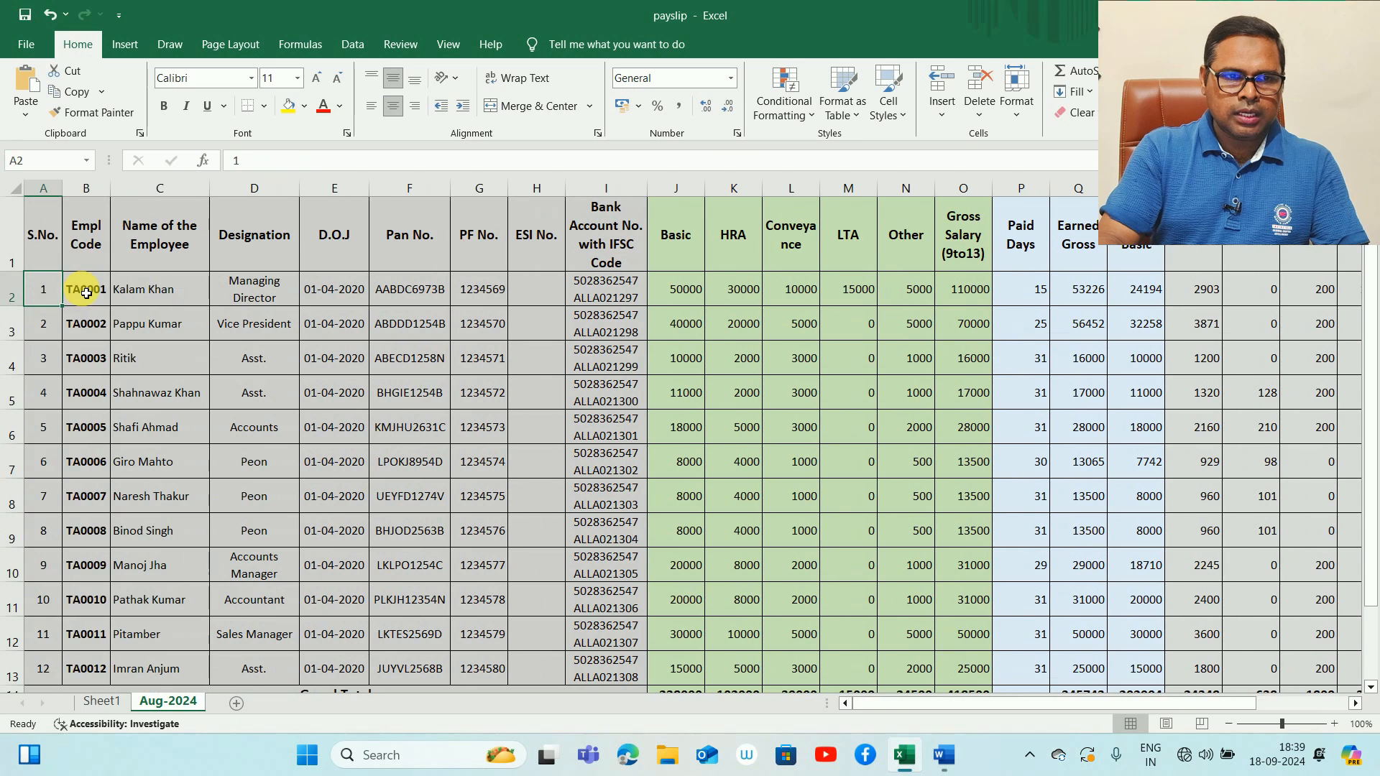
key("Right")
key("Right")
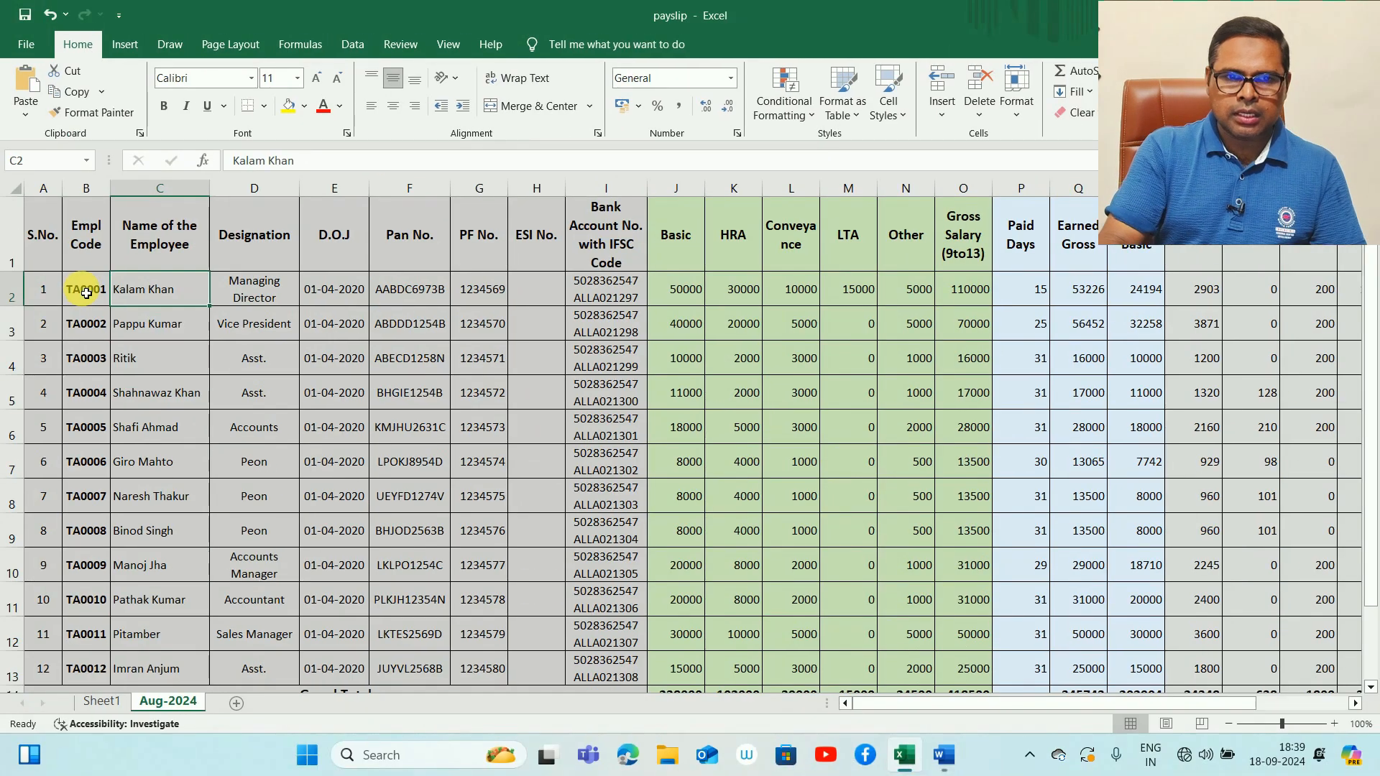
key("Right")
key("Right")
key("Right")
key("Right")
key("Right")
key("Right")
key("Right")
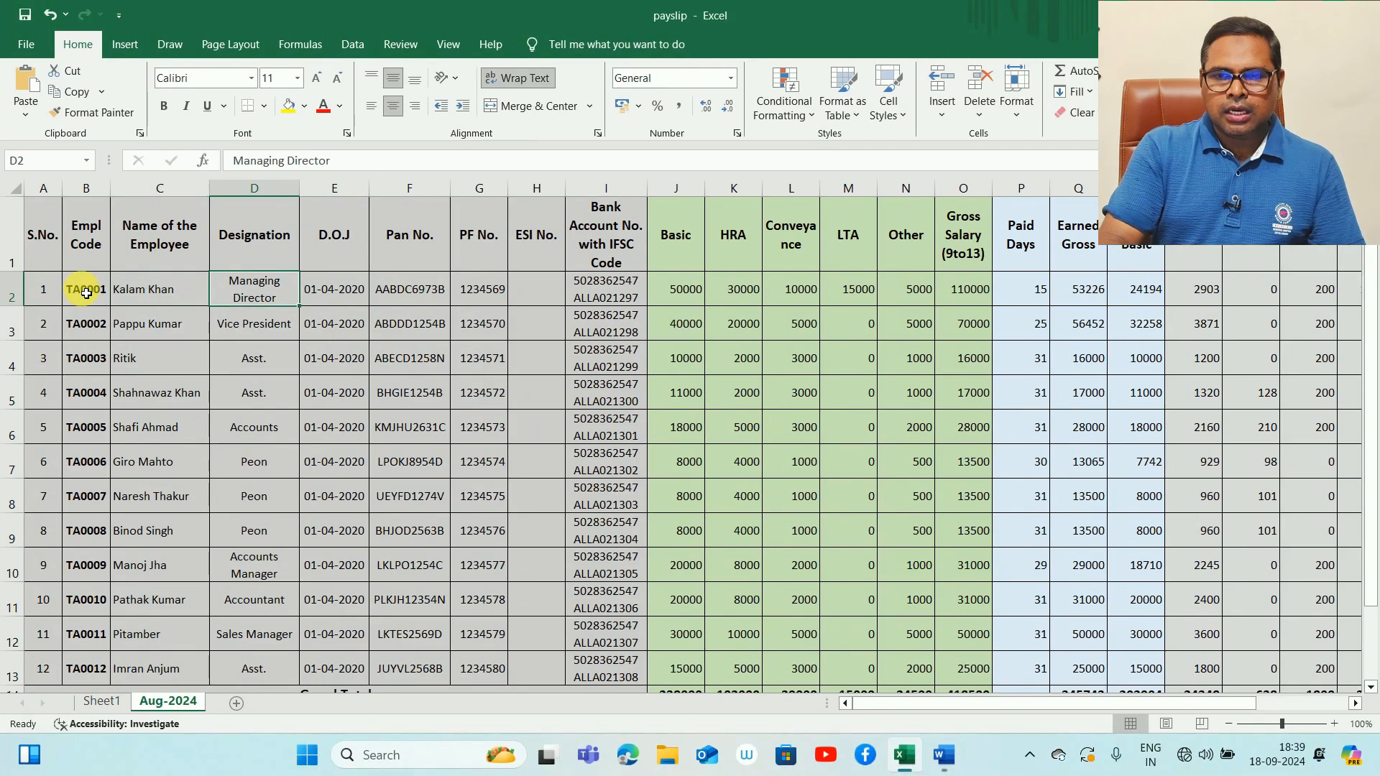
key("Right")
key("Right")
key("Right")
key("Right")
key("Right")
key("Right")
key("Right")
key("Right")
key("Right")
key("Right")
key("Right")
key("Right")
key("Right")
key("Right")
key("Right")
key("Right")
key("Right")
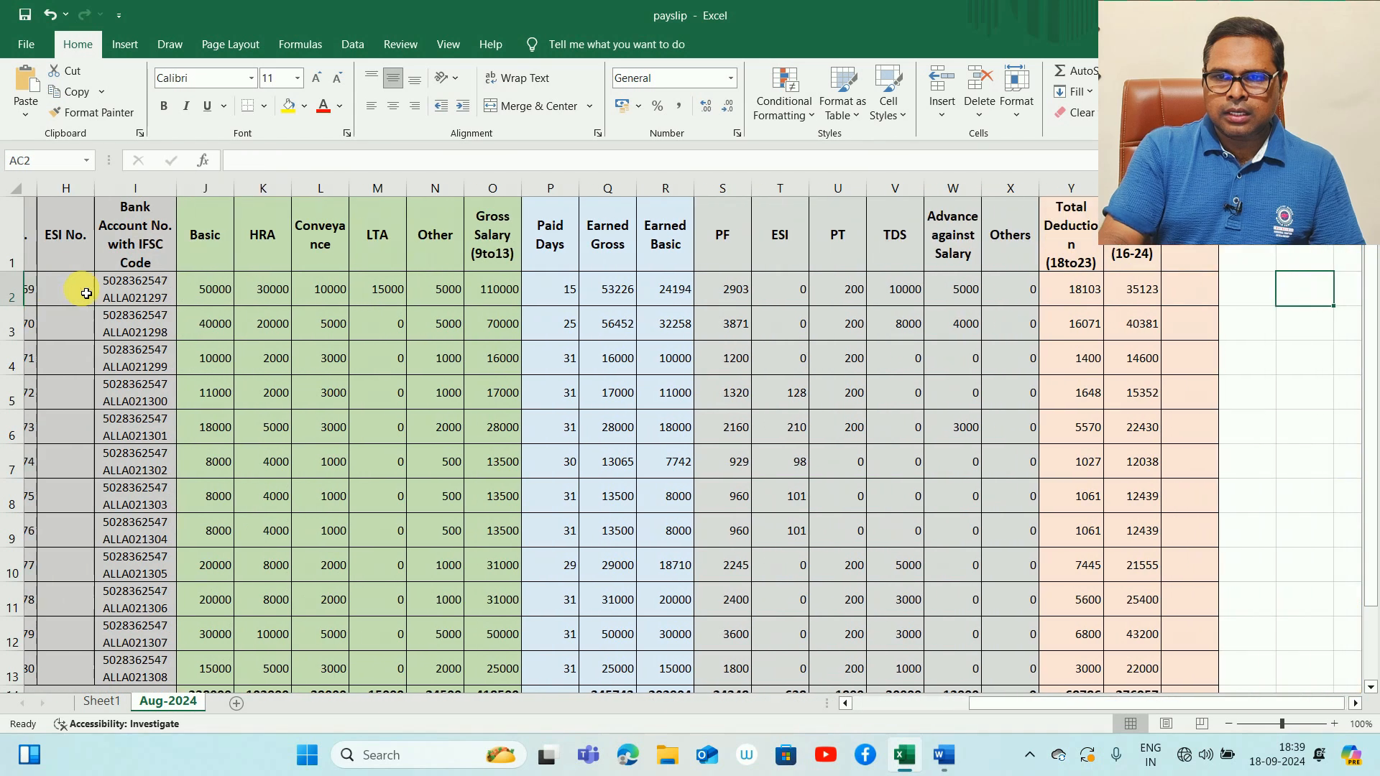
key("Left")
key("Left")
key("Right")
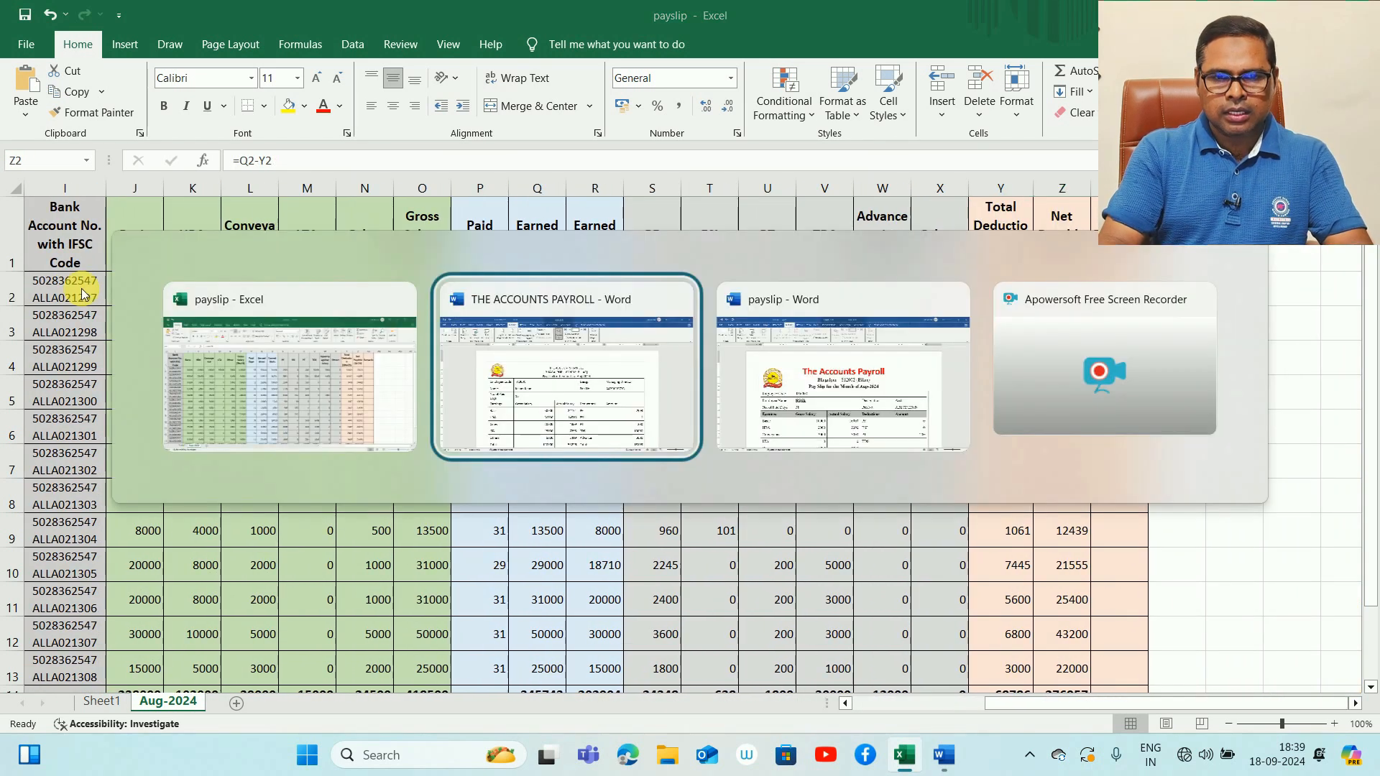
Compare the Basic and Total salary figures on the Word payslip with the first employee's Earned Gross cell in Excel
key("alt+Tab")
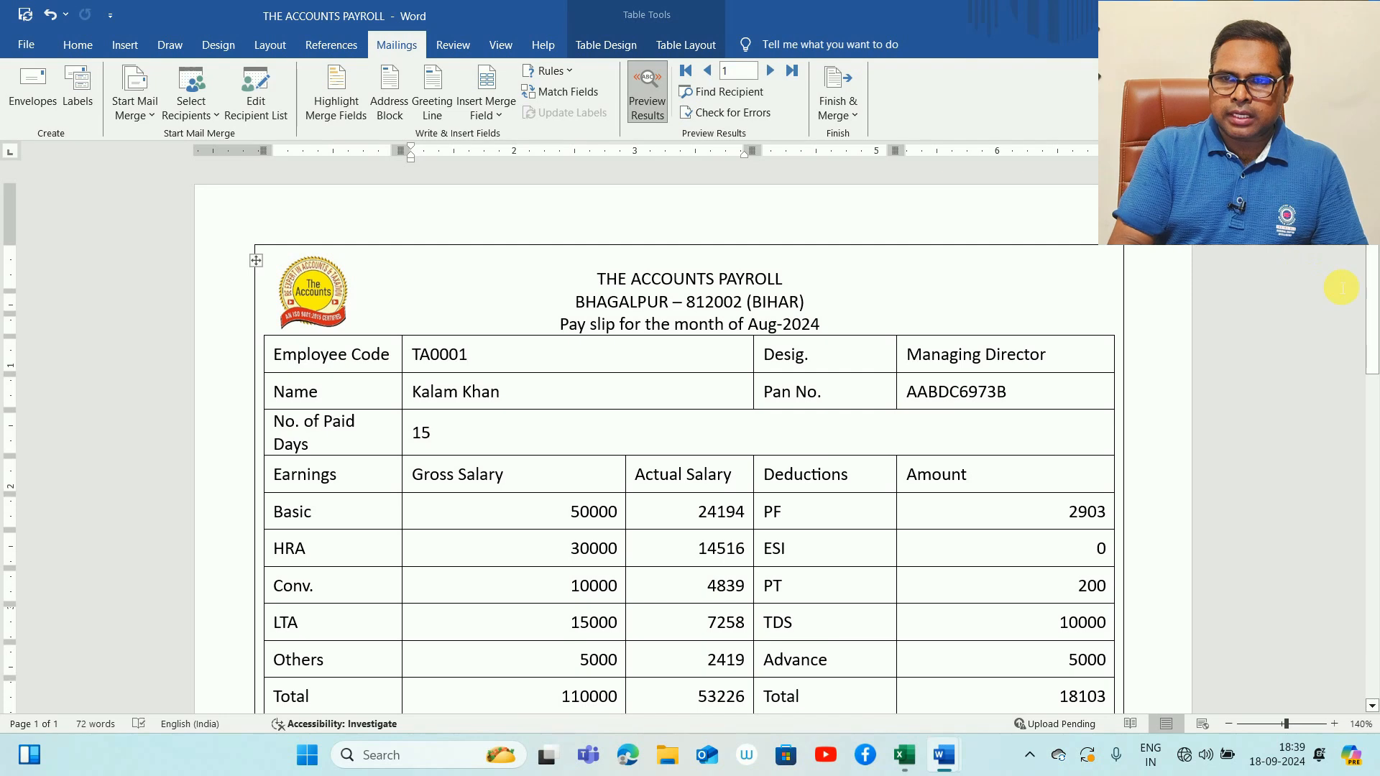
scroll(1216, 381, "down", 5)
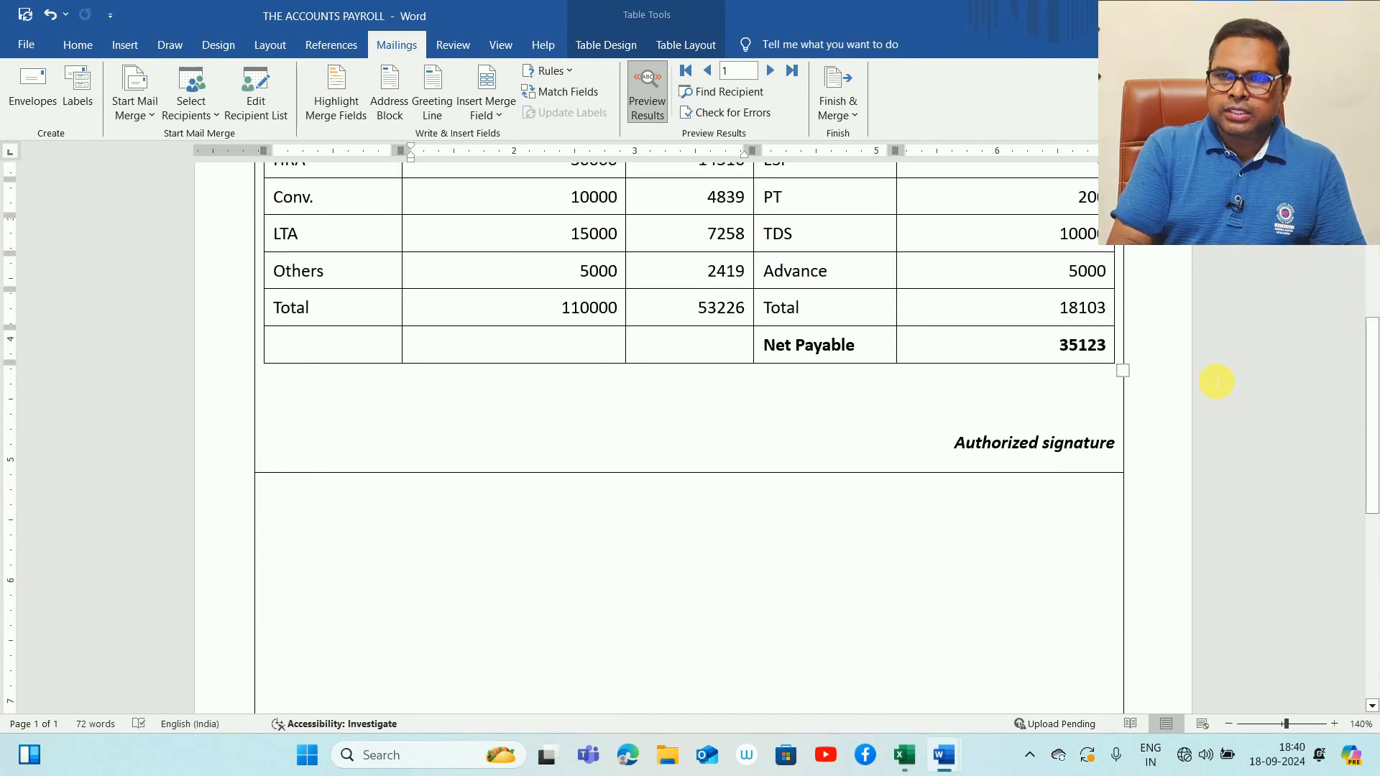
scroll(1364, 299, "up", 5)
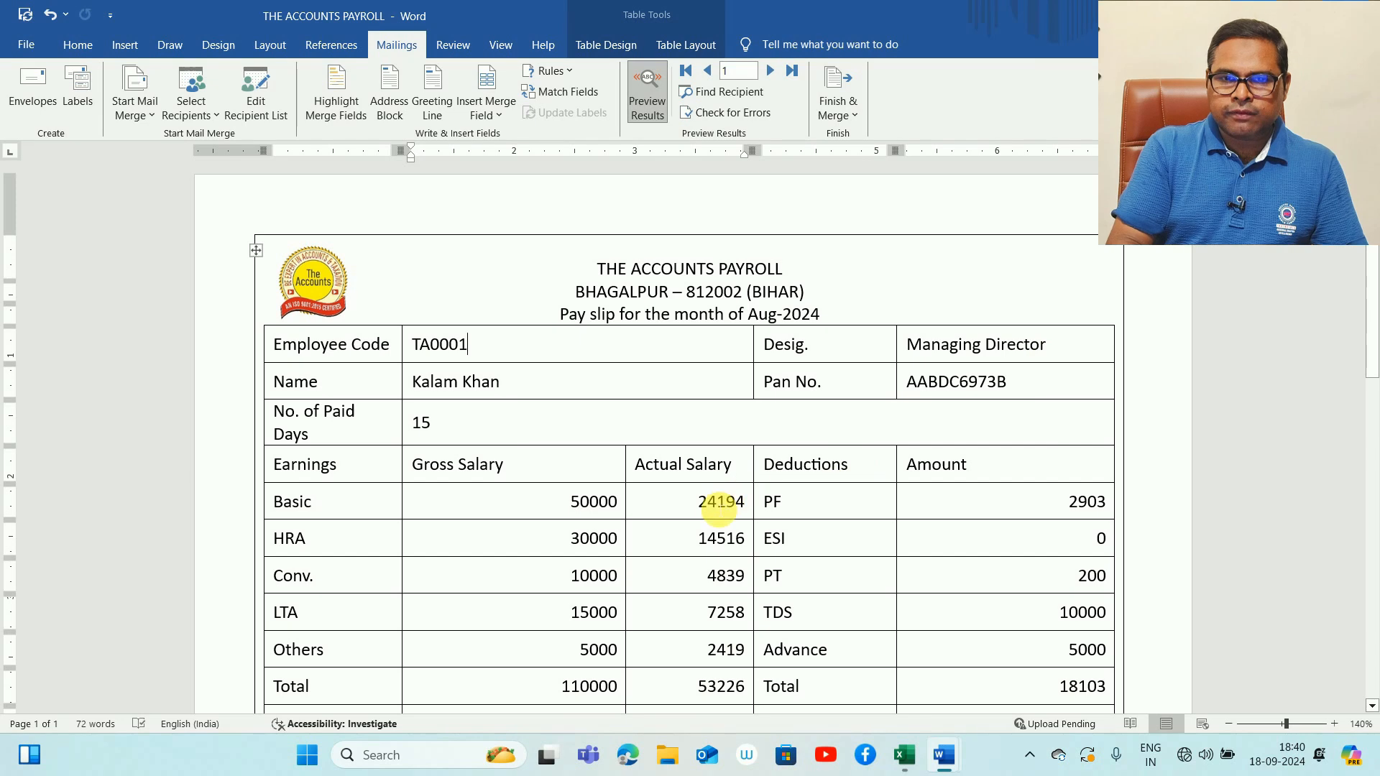
left_click(718, 503)
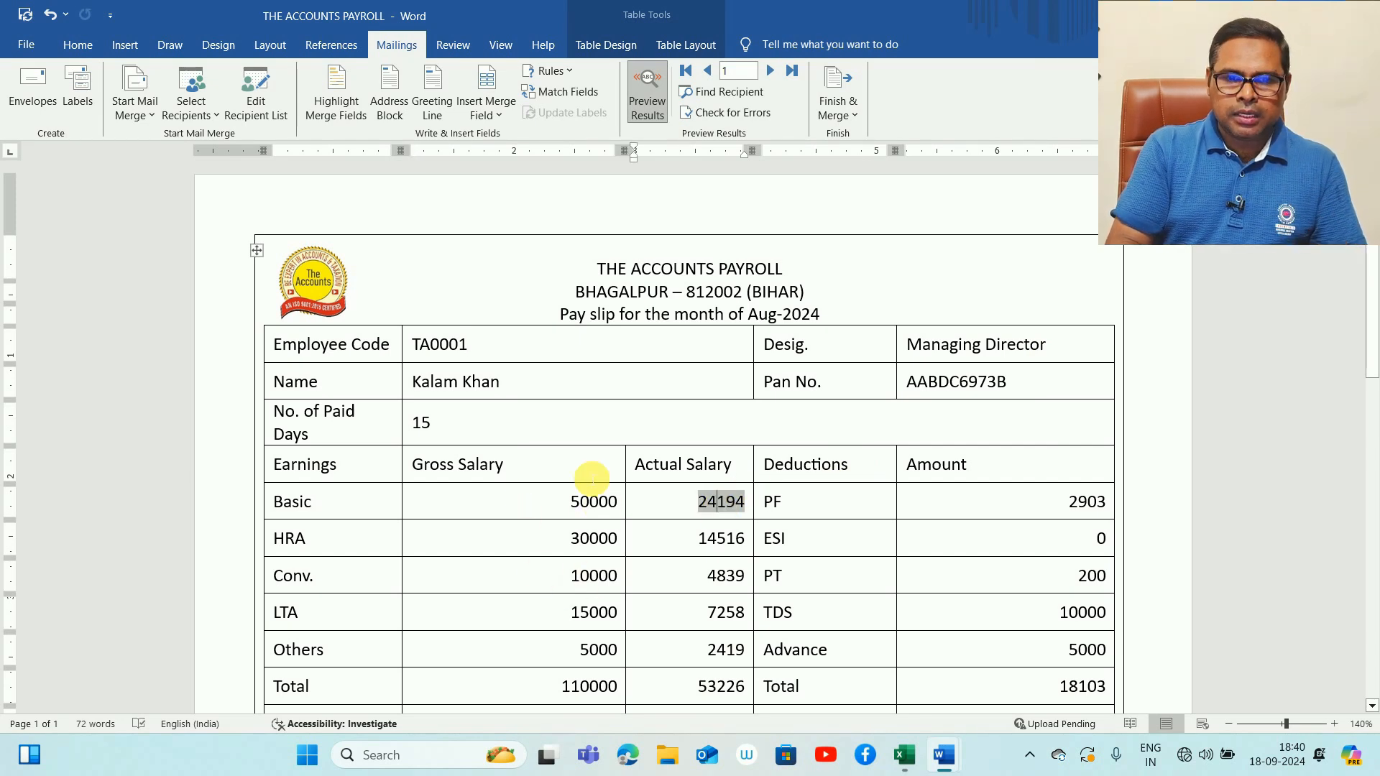
left_click(585, 694)
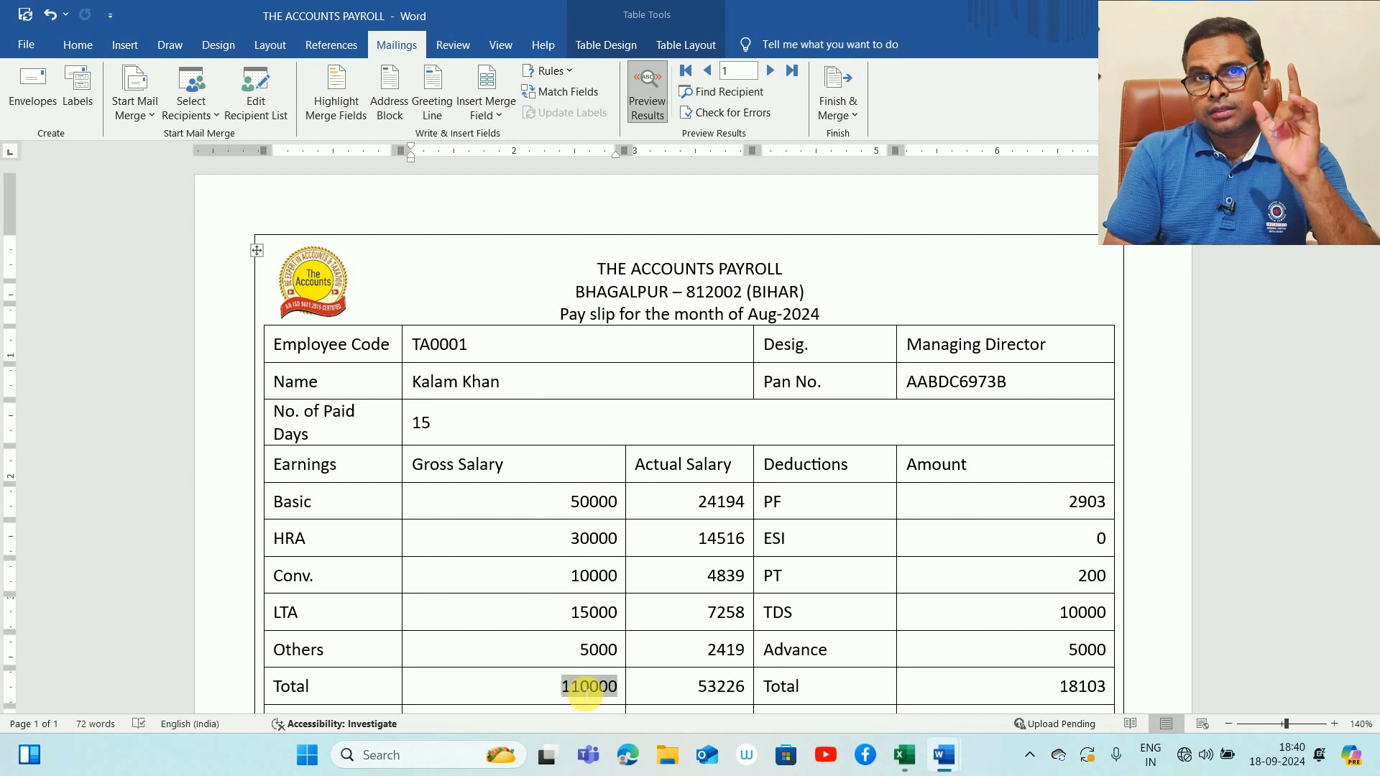
key("alt+Tab")
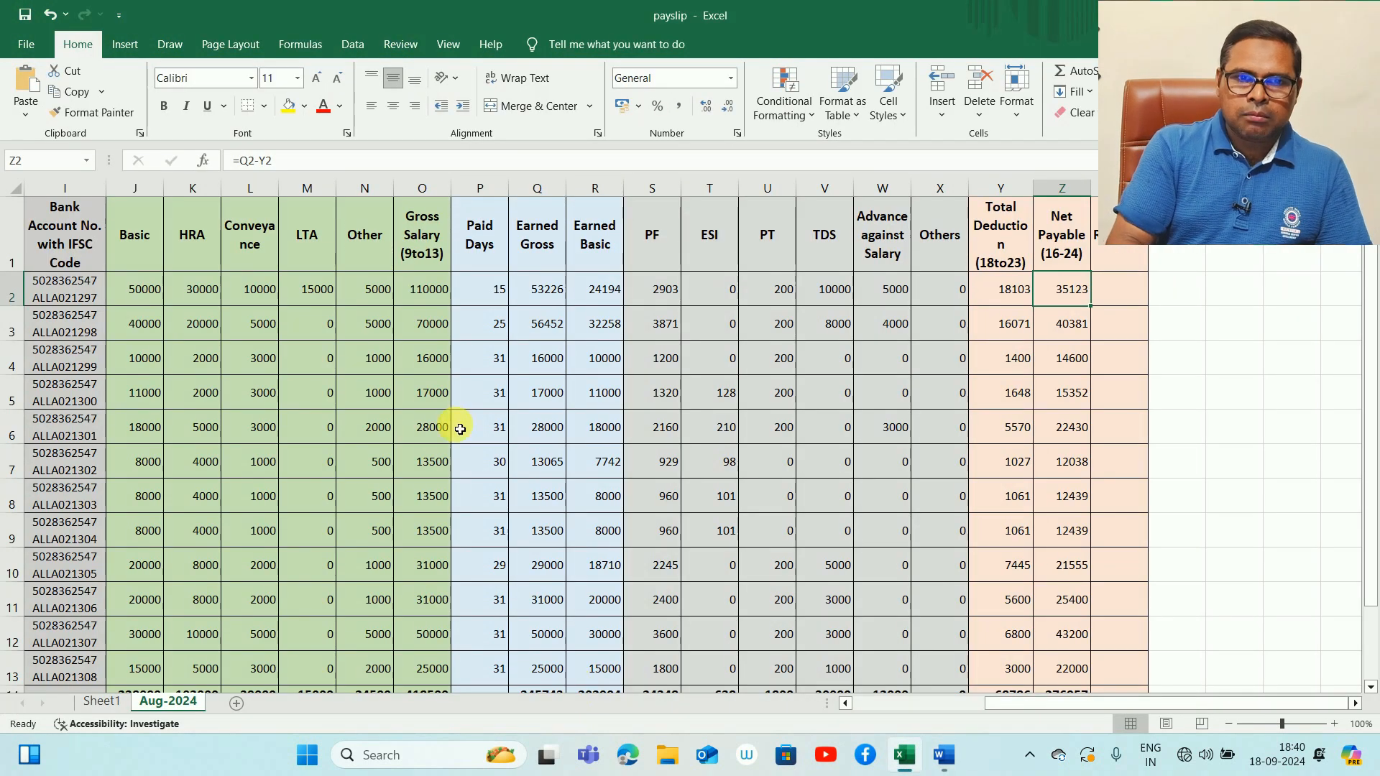
left_click(540, 298)
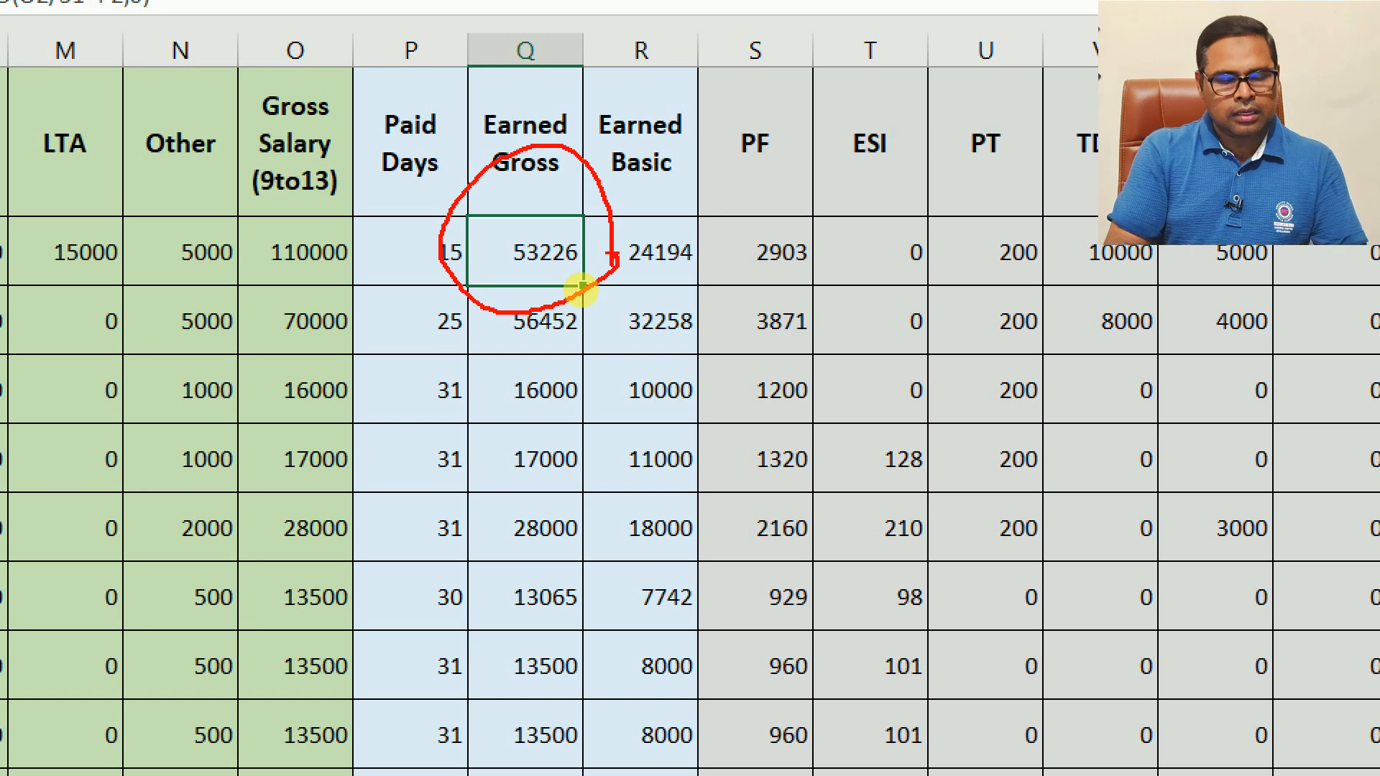
Switch back to the THE ACCOUNTS PAYROLL document in Word and make the entire Total row bold
key("alt+Tab")
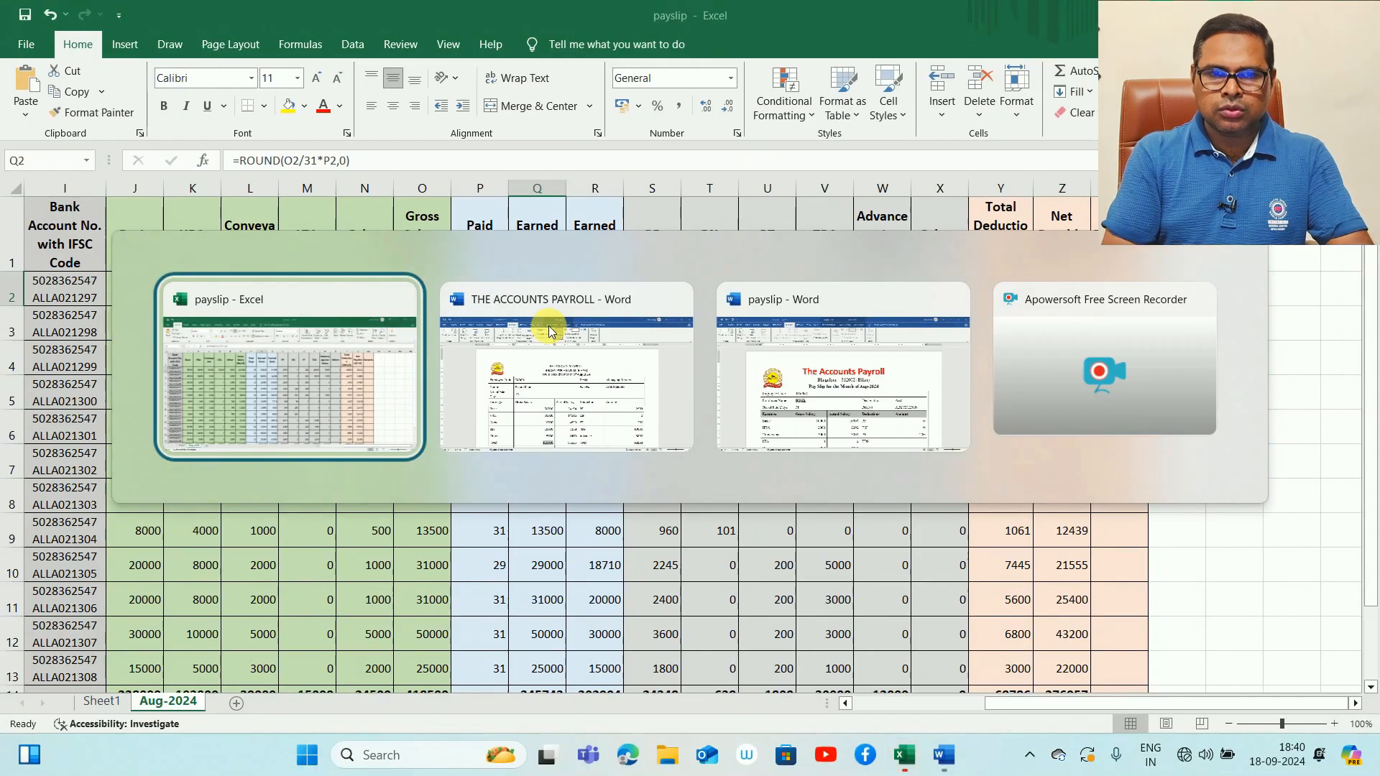
left_click(549, 325)
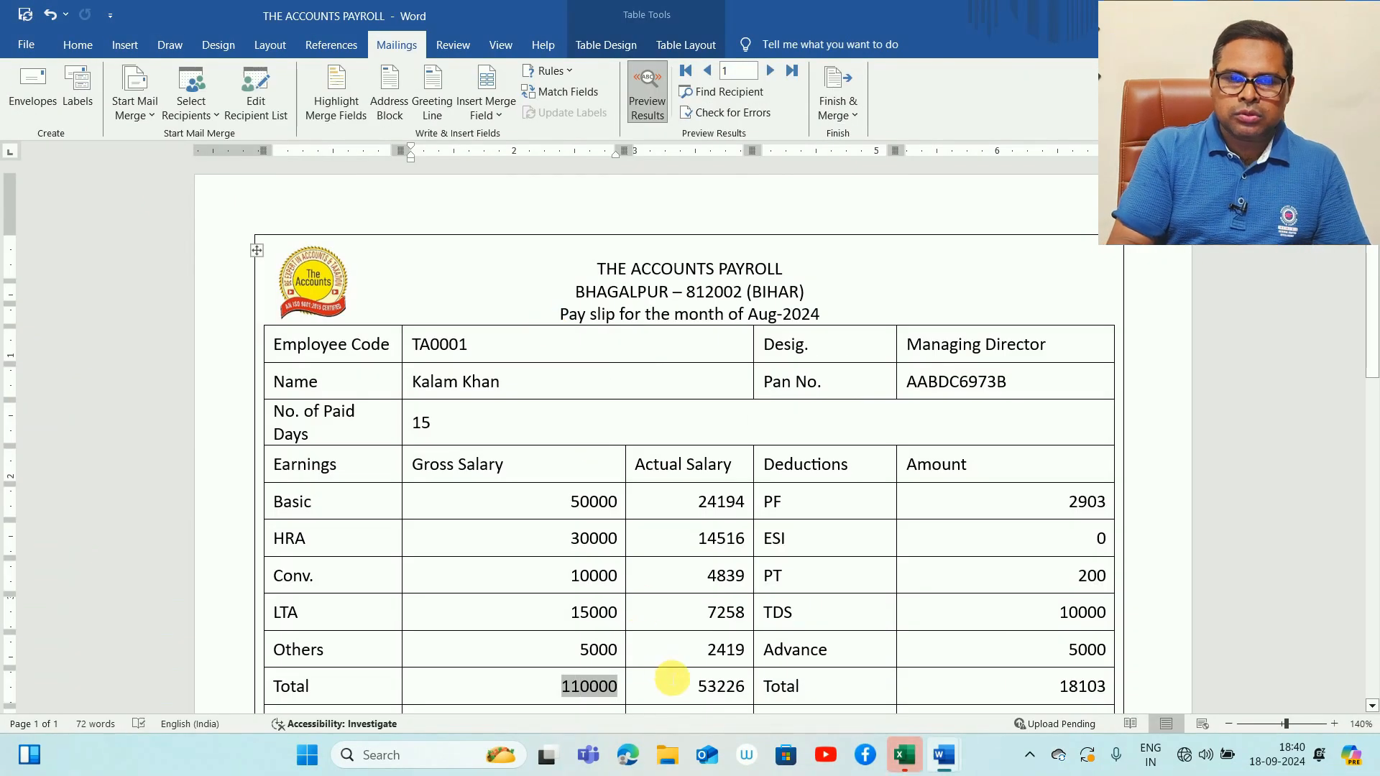
left_click(687, 687)
key("shift+Tab")
key("Tab")
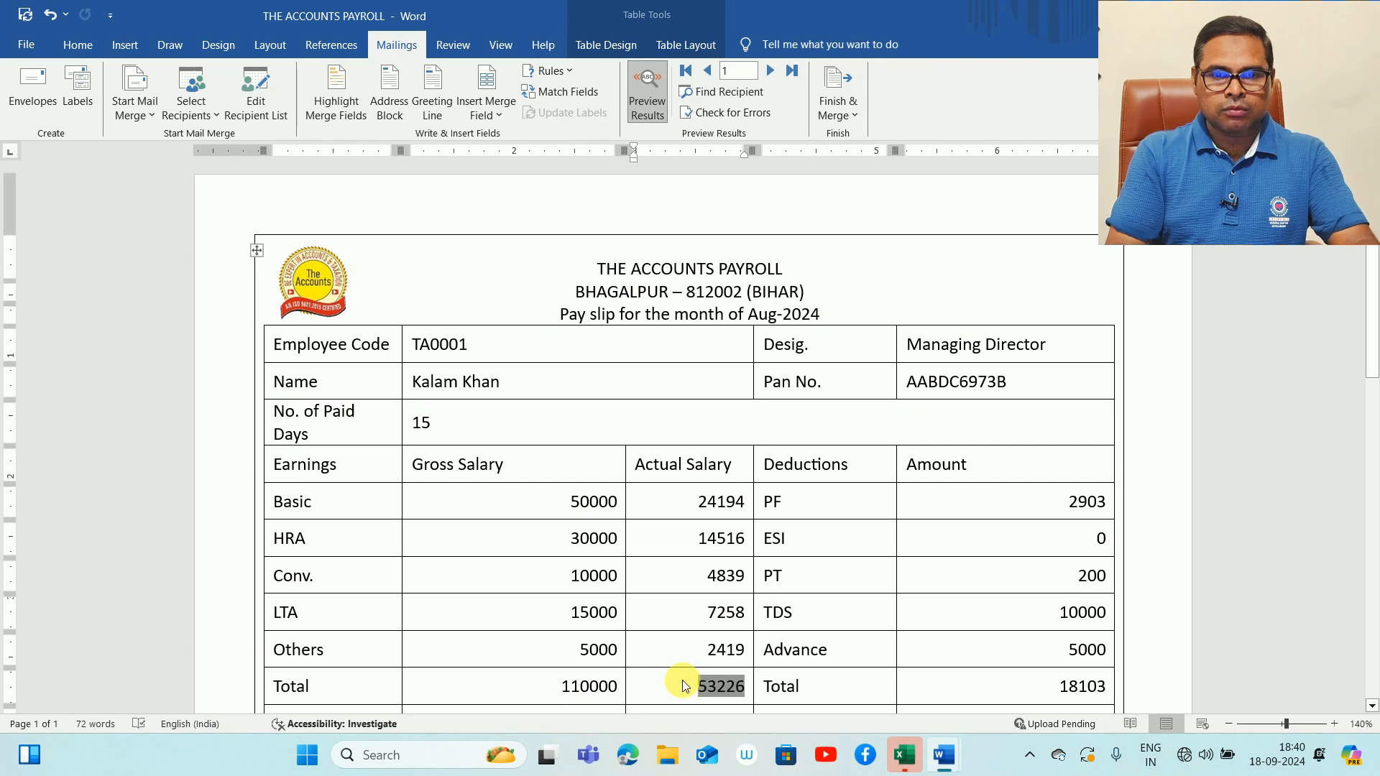
key("shift+Tab")
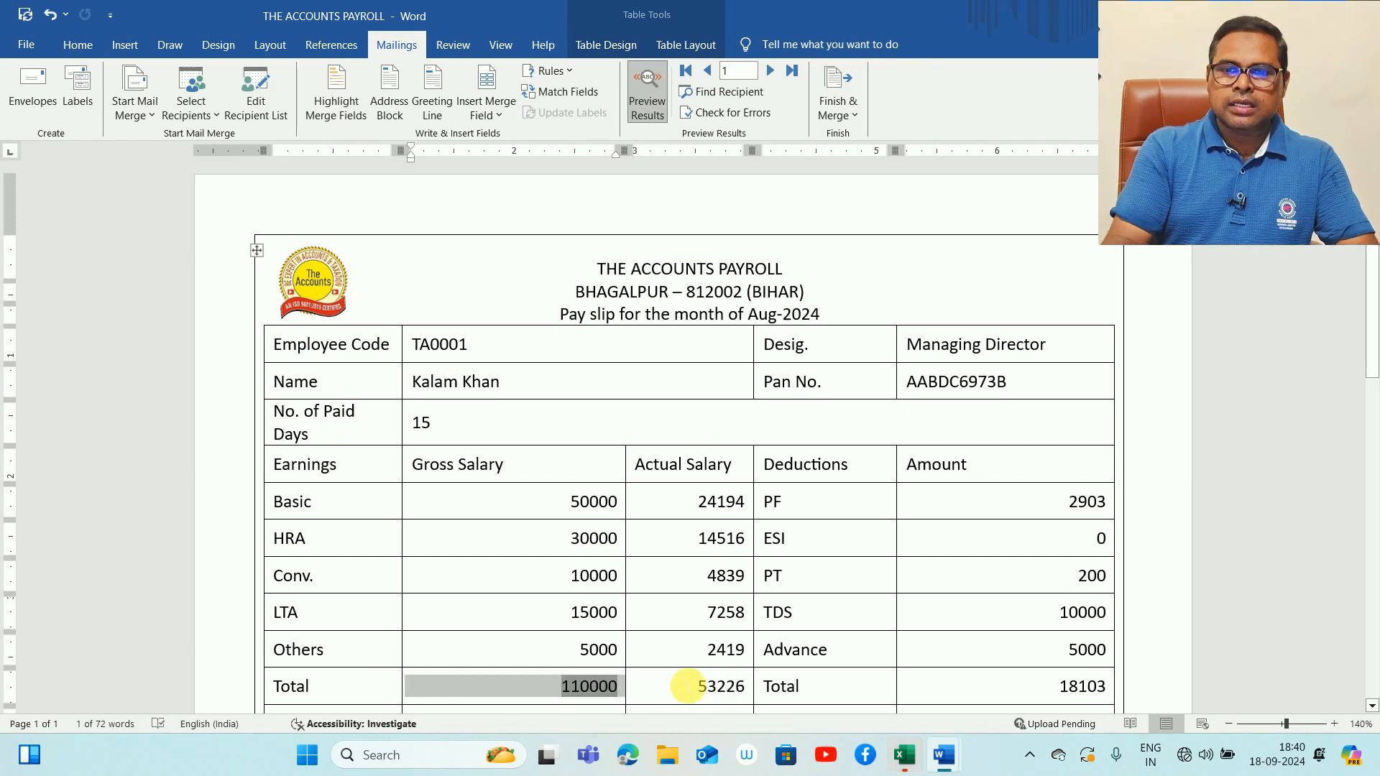
key("shift+Right")
key("shift+Right")
key("shift+Right")
key("shift+Right")
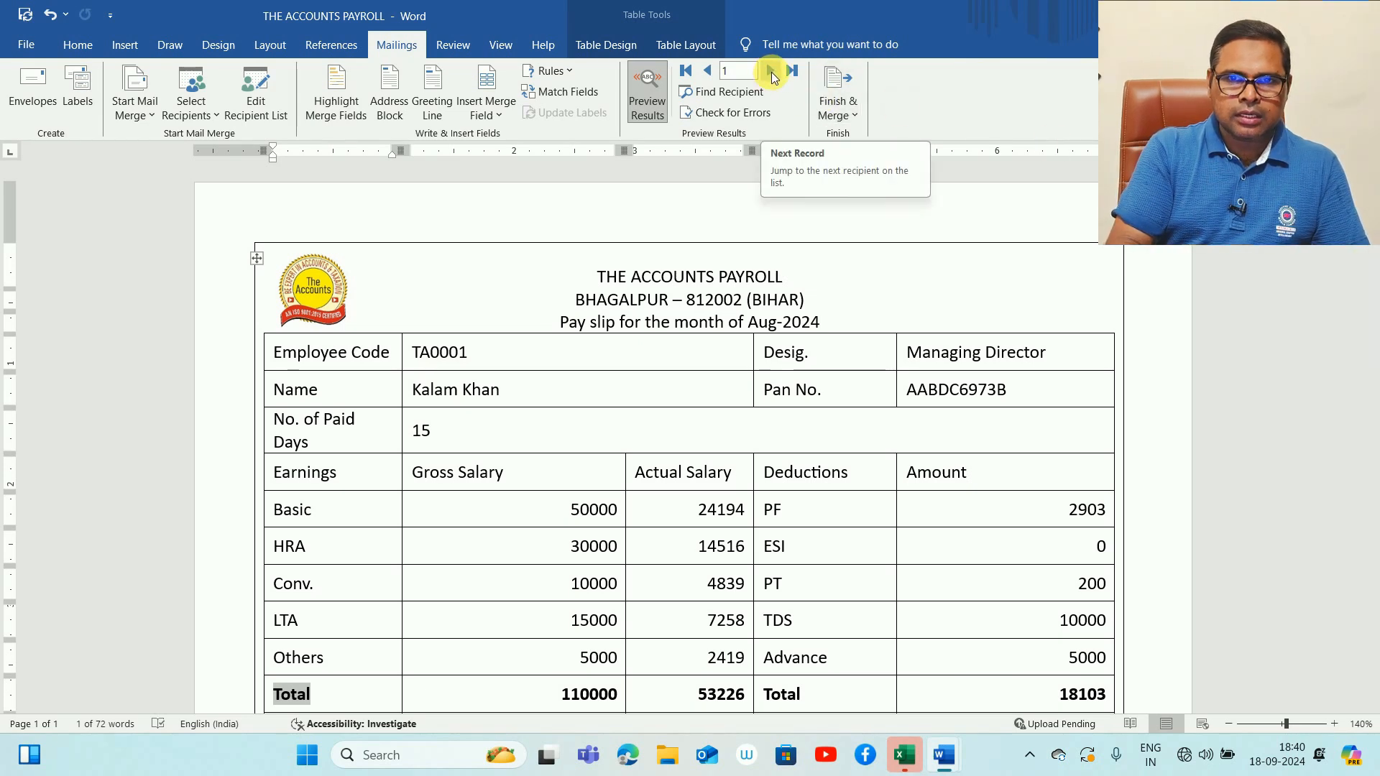
Preview merged records 2 through 4 and review the payslip from the employee details down to Net Payable and the signature line
left_click(771, 72)
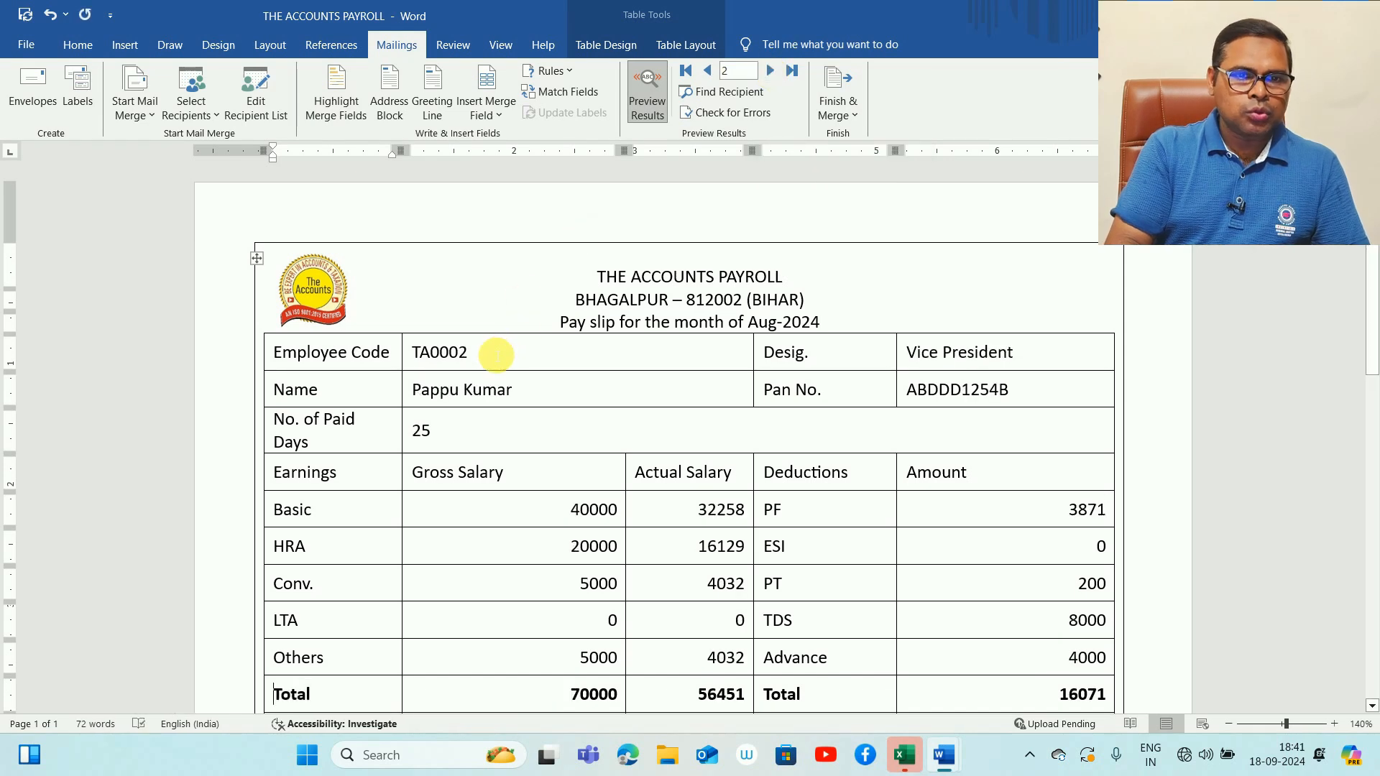
left_click(494, 352)
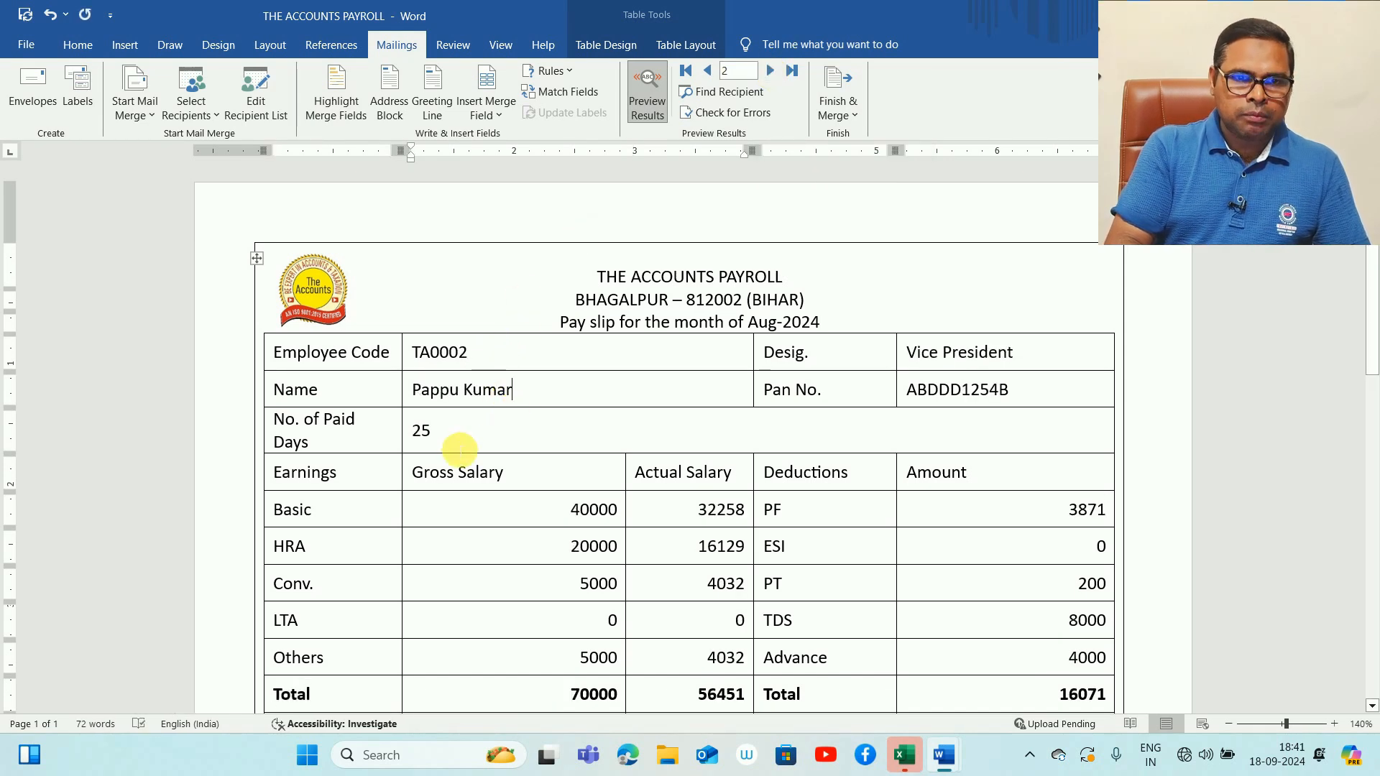
left_click(459, 449)
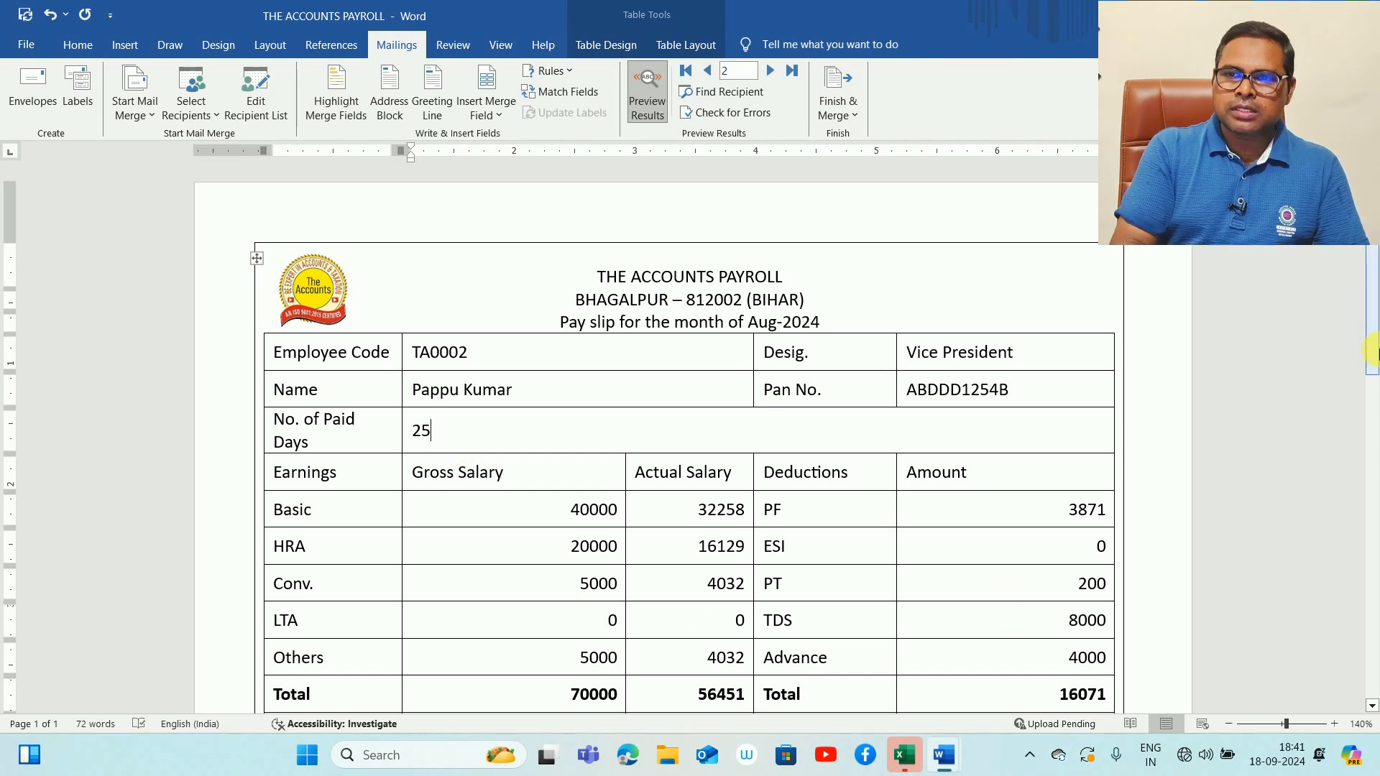
mouse_move(1374, 336)
left_mouse_down()
mouse_move(1374, 369)
mouse_move(1374, 337)
left_mouse_up()
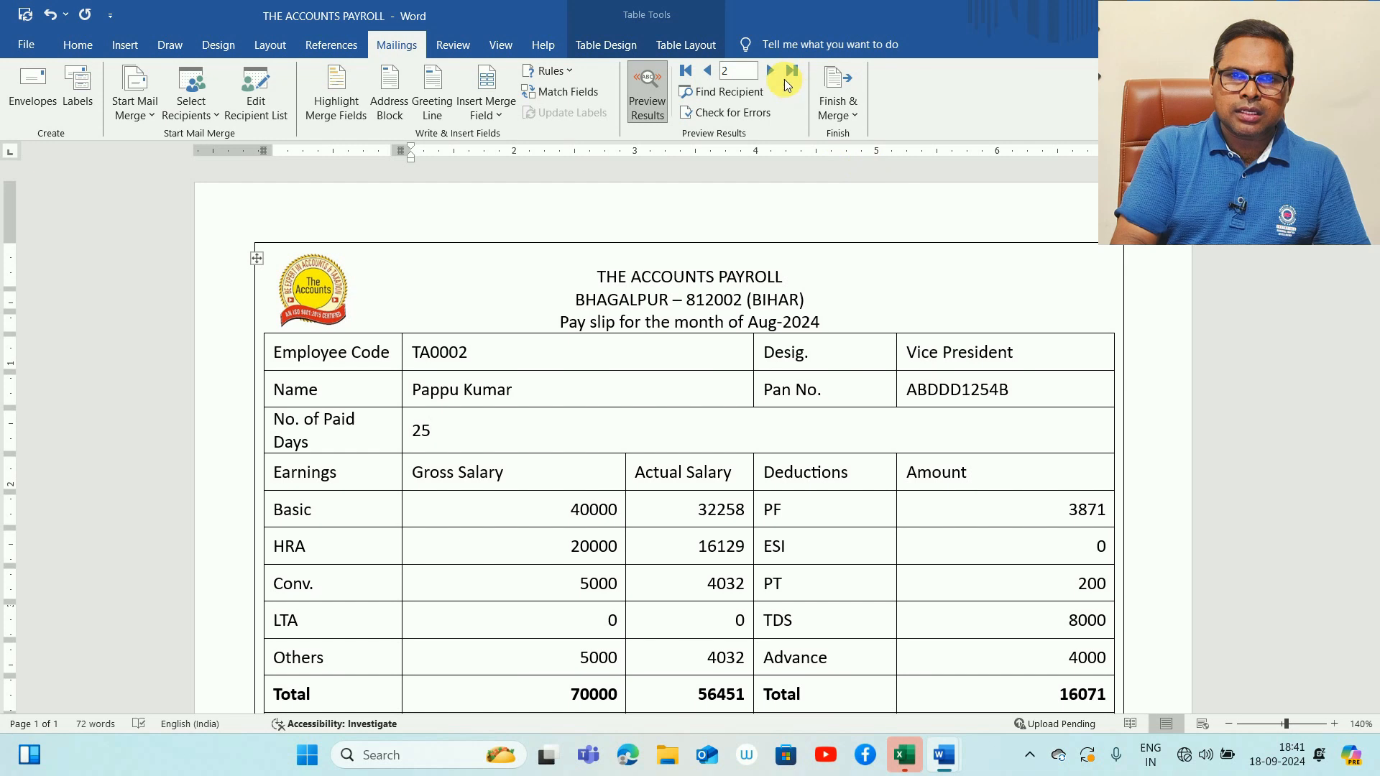
left_click(771, 71)
left_click(771, 71)
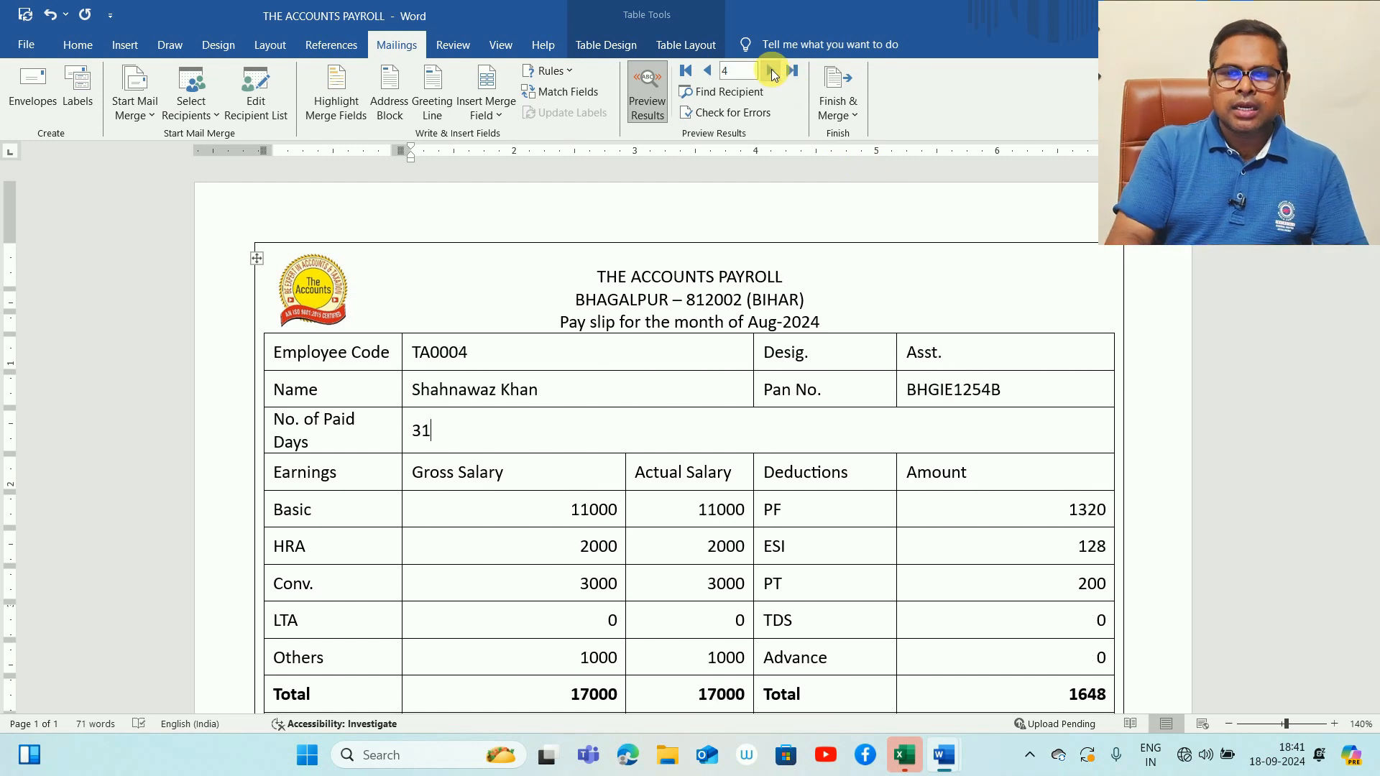
scroll(1372, 324, "down", 3)
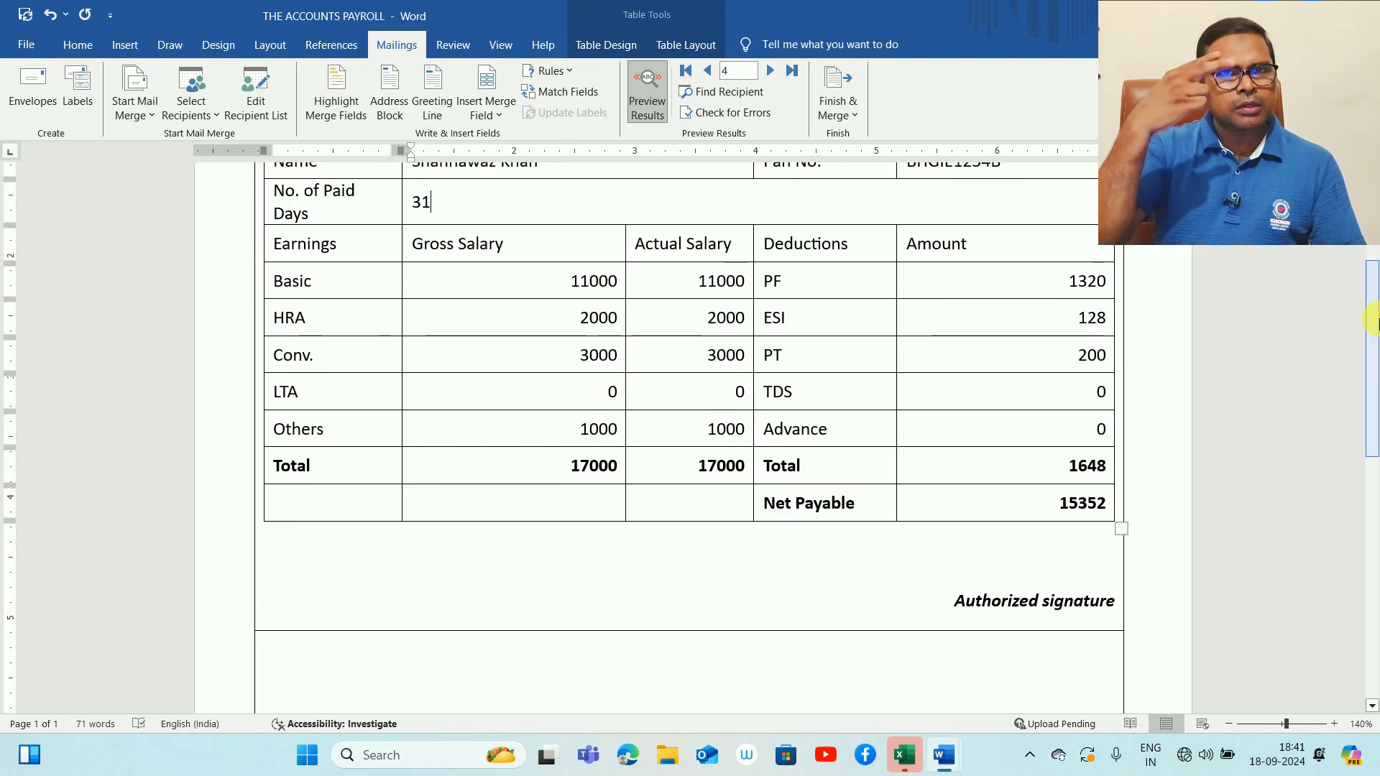
scroll(1373, 323, "up", 3)
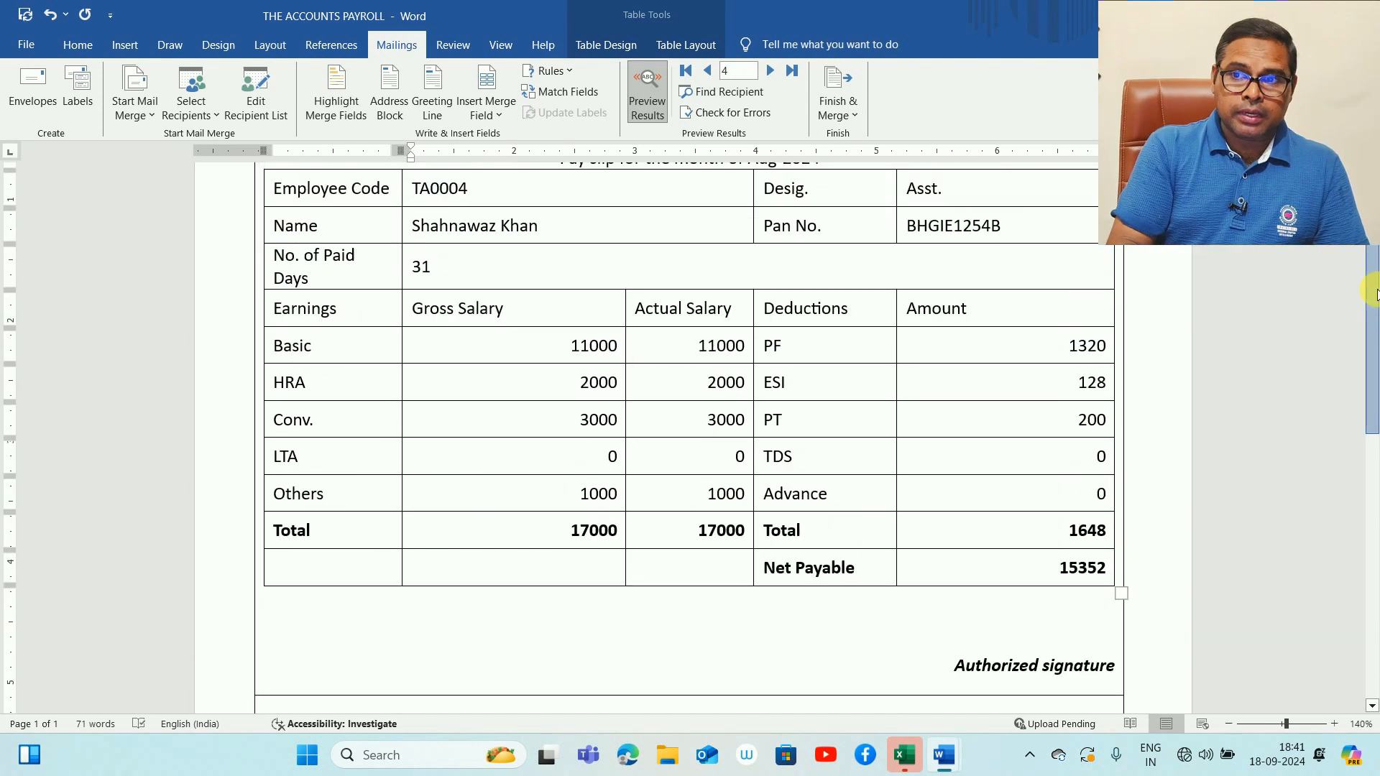
Change the mail merge document type to Labels, dismissing the Label Options dialog without choosing a label product
key("ctrl+1")
left_click(151, 118)
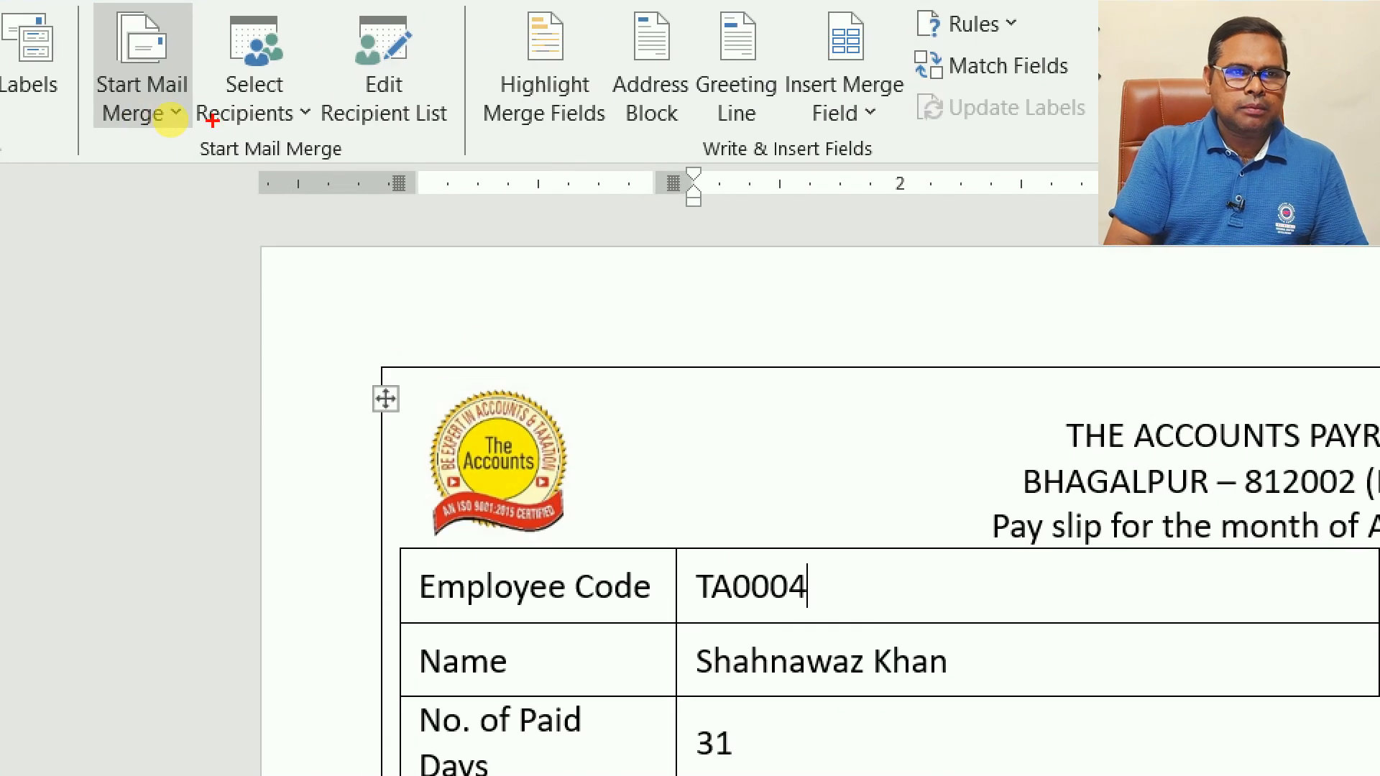
mouse_move(210, 102)
left_mouse_down()
mouse_move(107, 255)
mouse_move(175, 44)
left_mouse_up()
key("Escape")
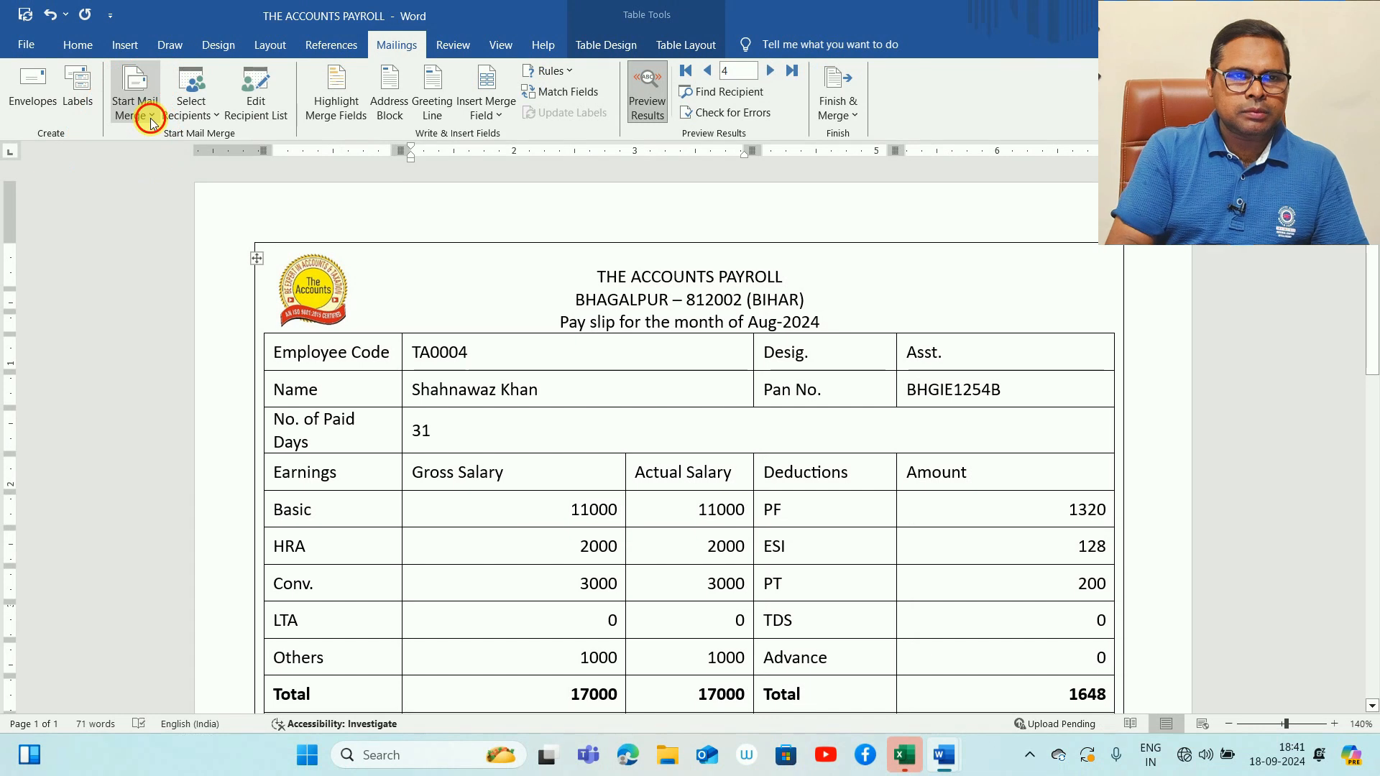
left_click(150, 118)
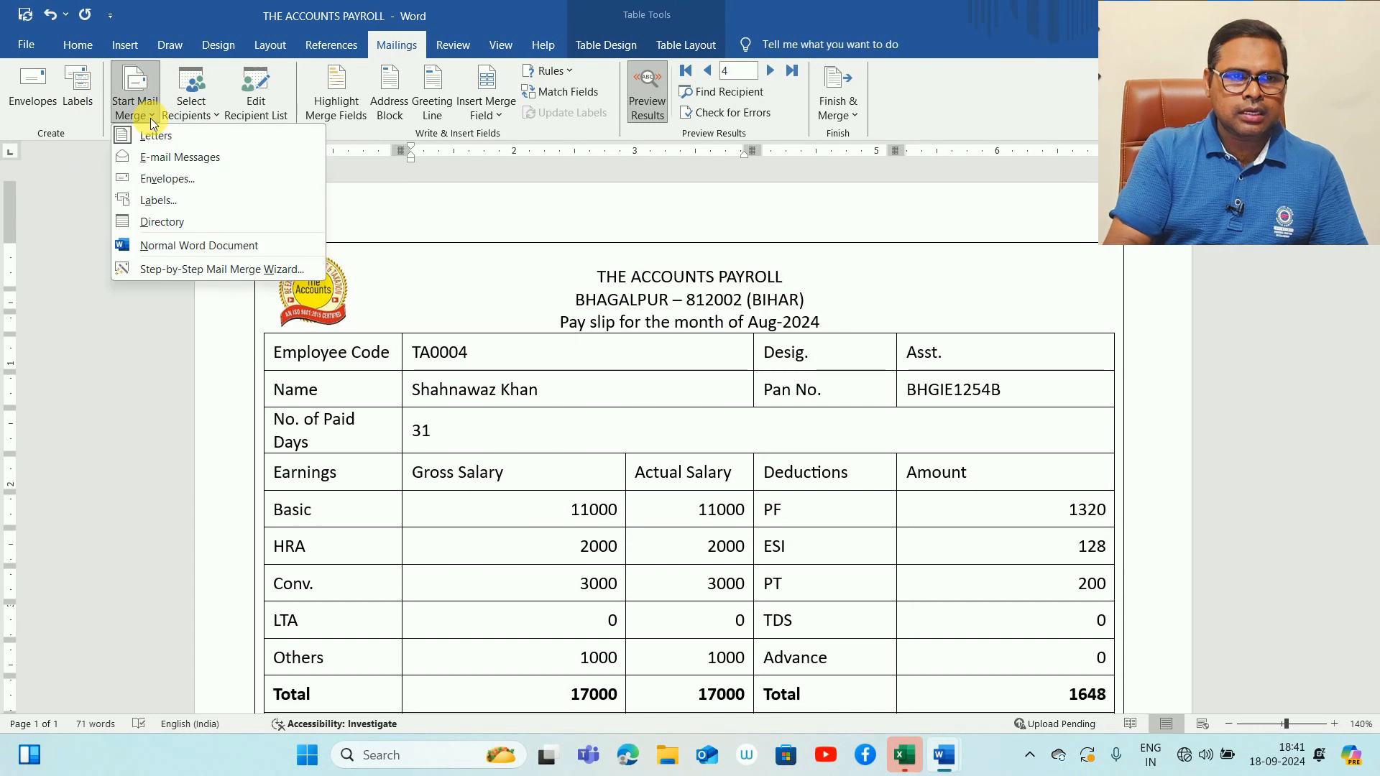
left_click(167, 202)
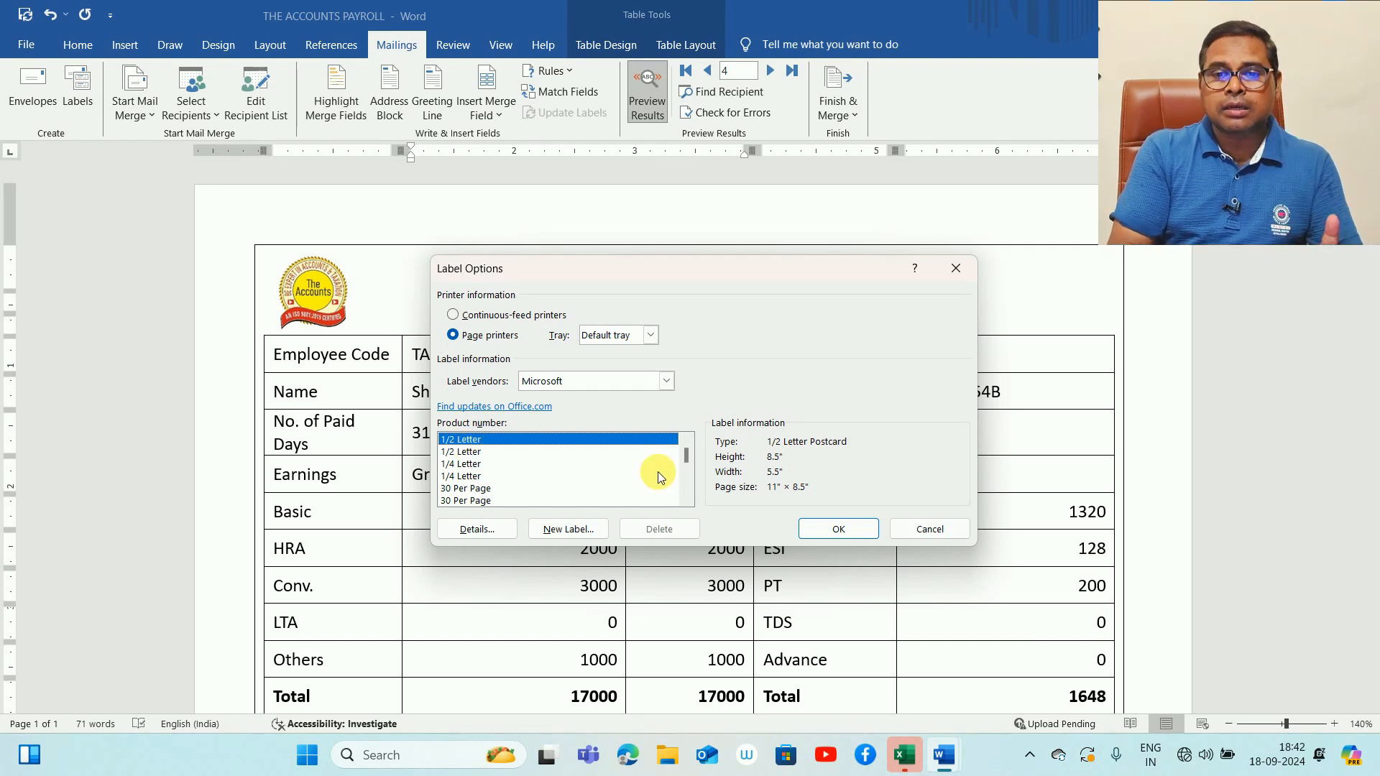
left_click(926, 529)
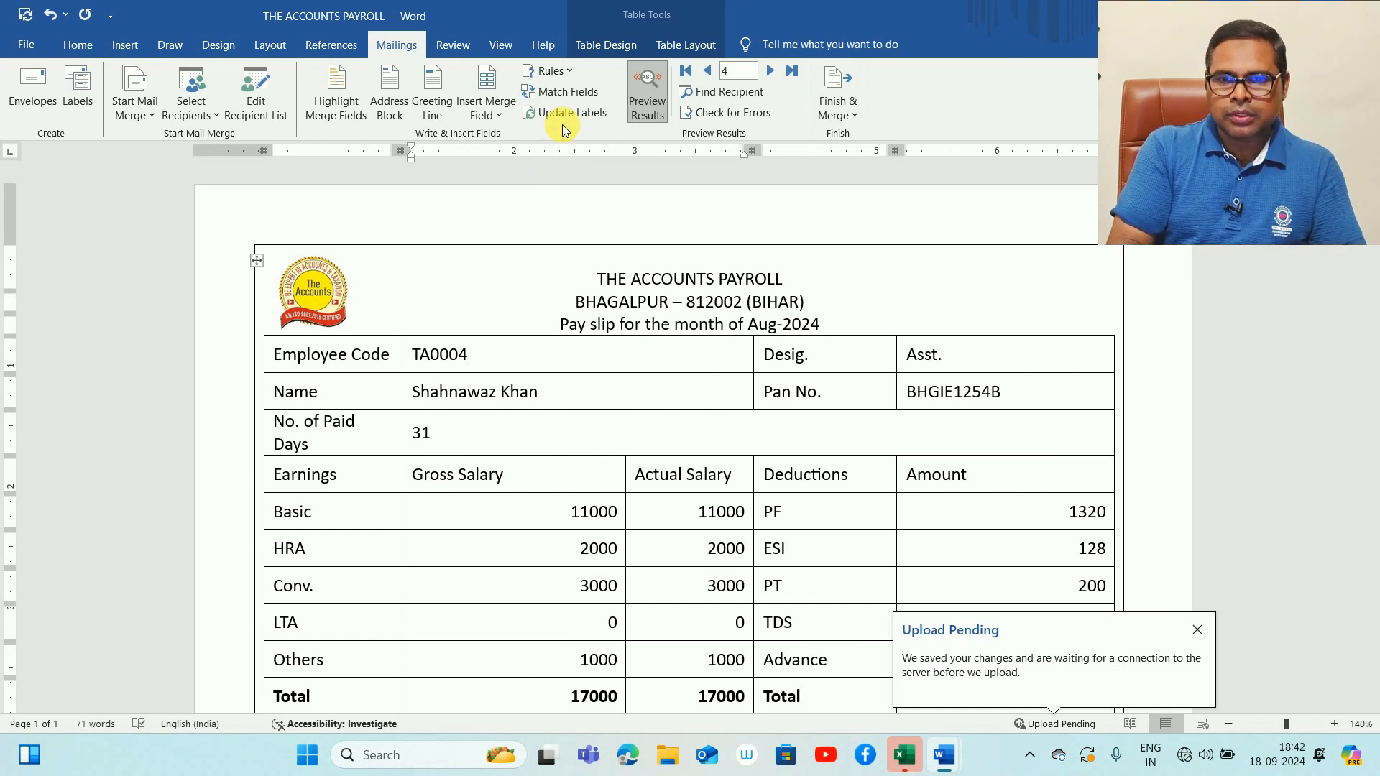
Update the labels to copy the payslip layout into the lower half of the page, and check the second payslip
mouse_move(1373, 276)
left_mouse_down()
mouse_move(1370, 488)
mouse_move(1373, 276)
left_mouse_up()
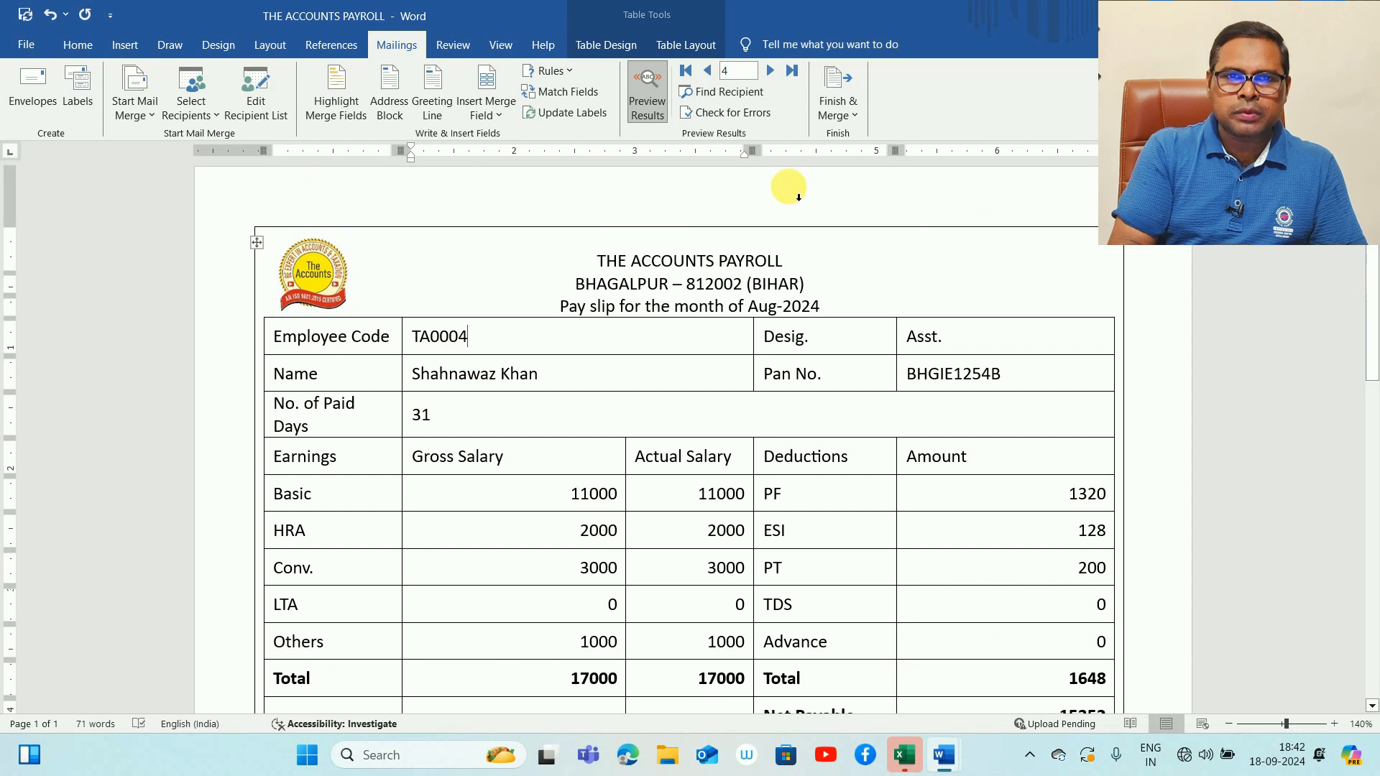
left_click(562, 121)
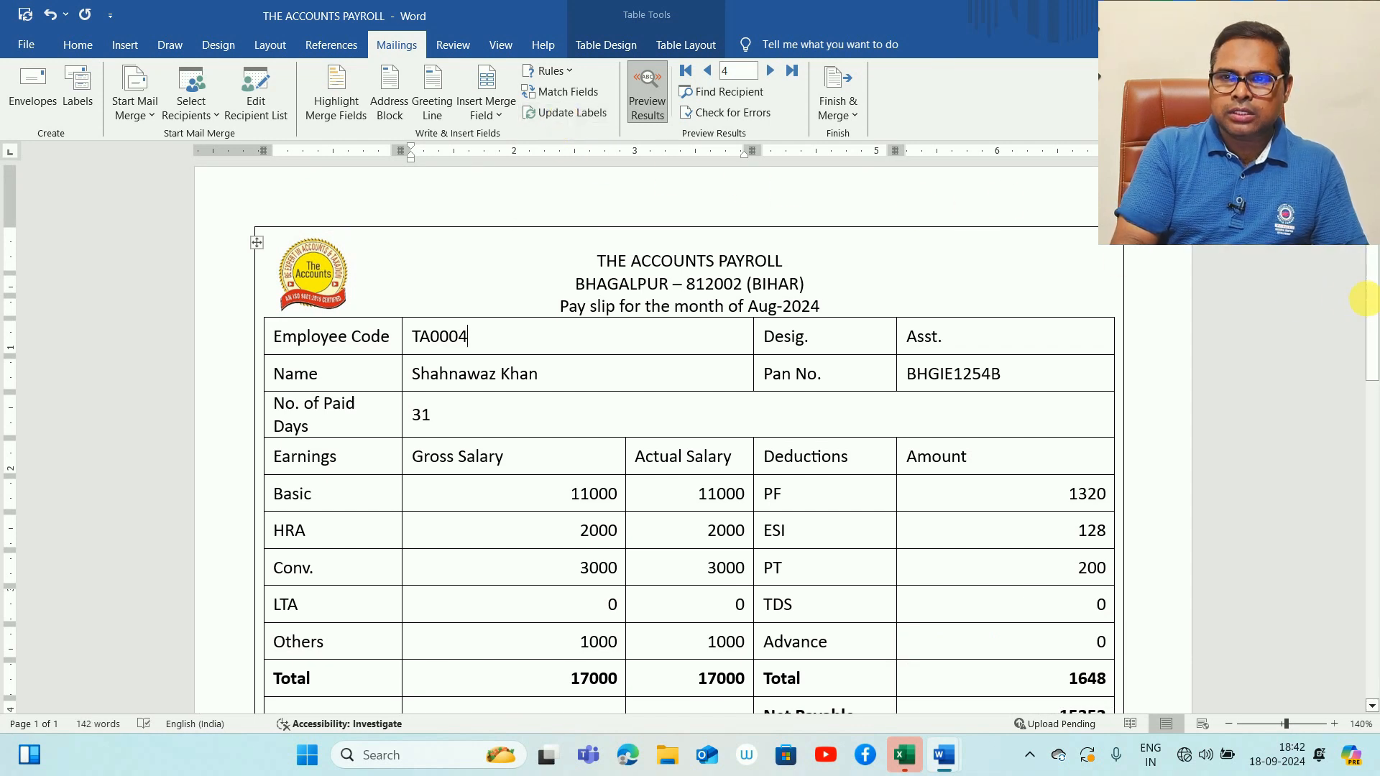
left_click_drag(1373, 424, 1378, 477)
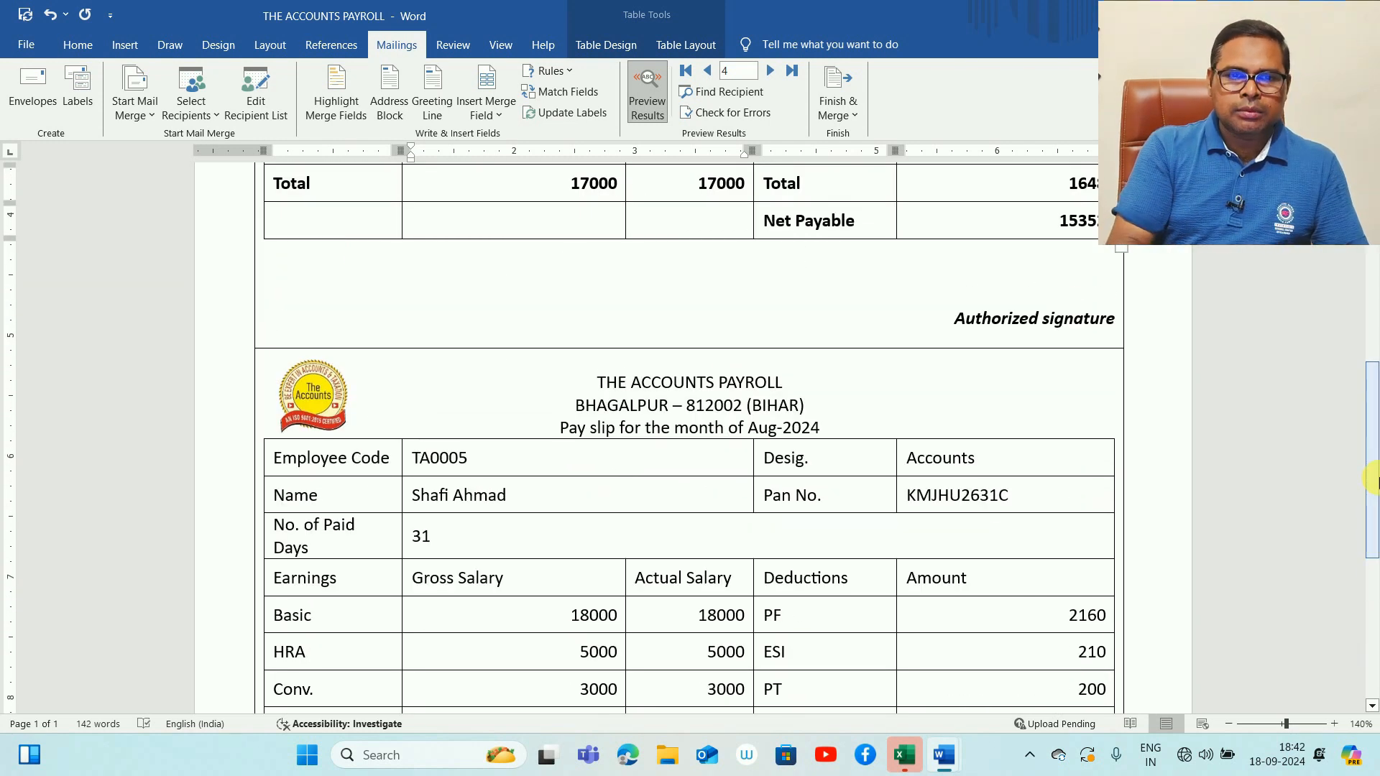
left_click_drag(1374, 500, 1374, 260)
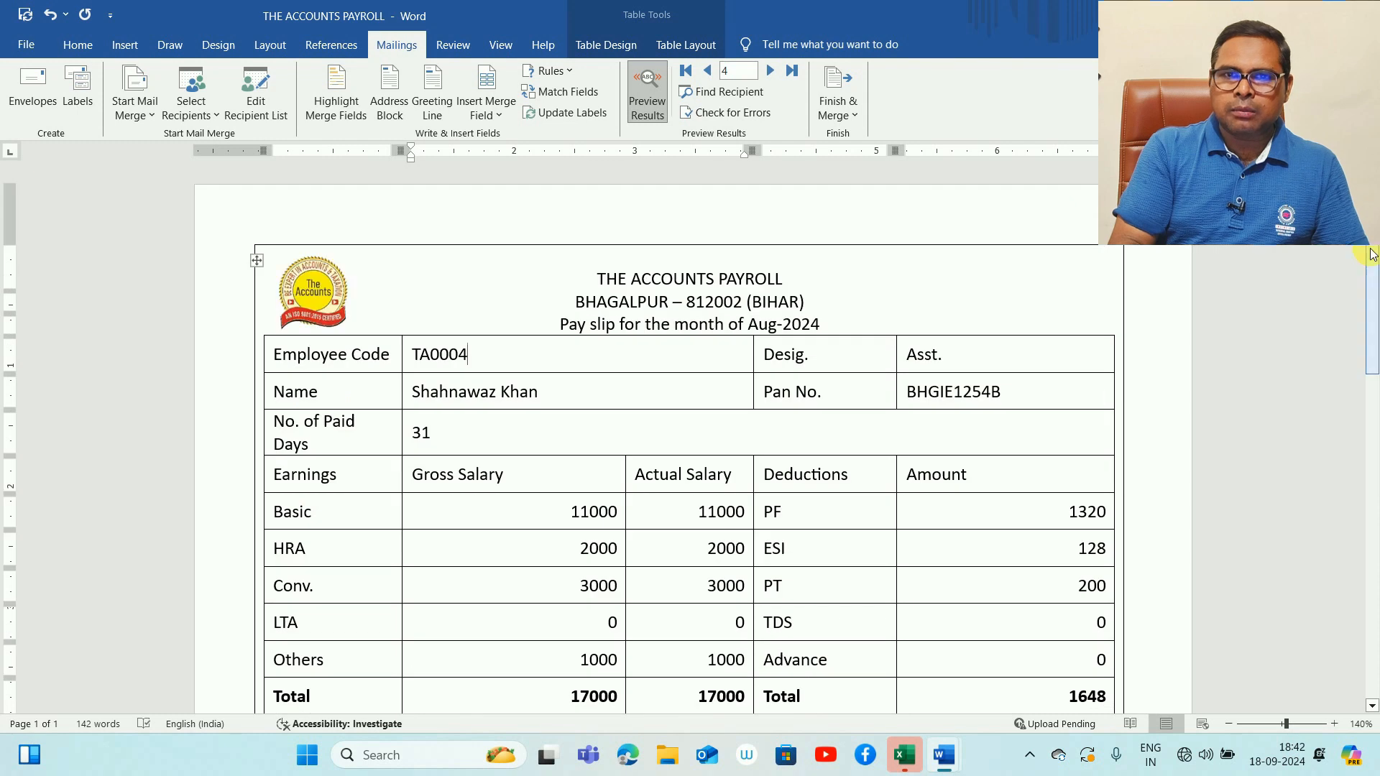
Return the preview to the first record and review both payslips on the page, including the lower slip's employee code
left_click(687, 71)
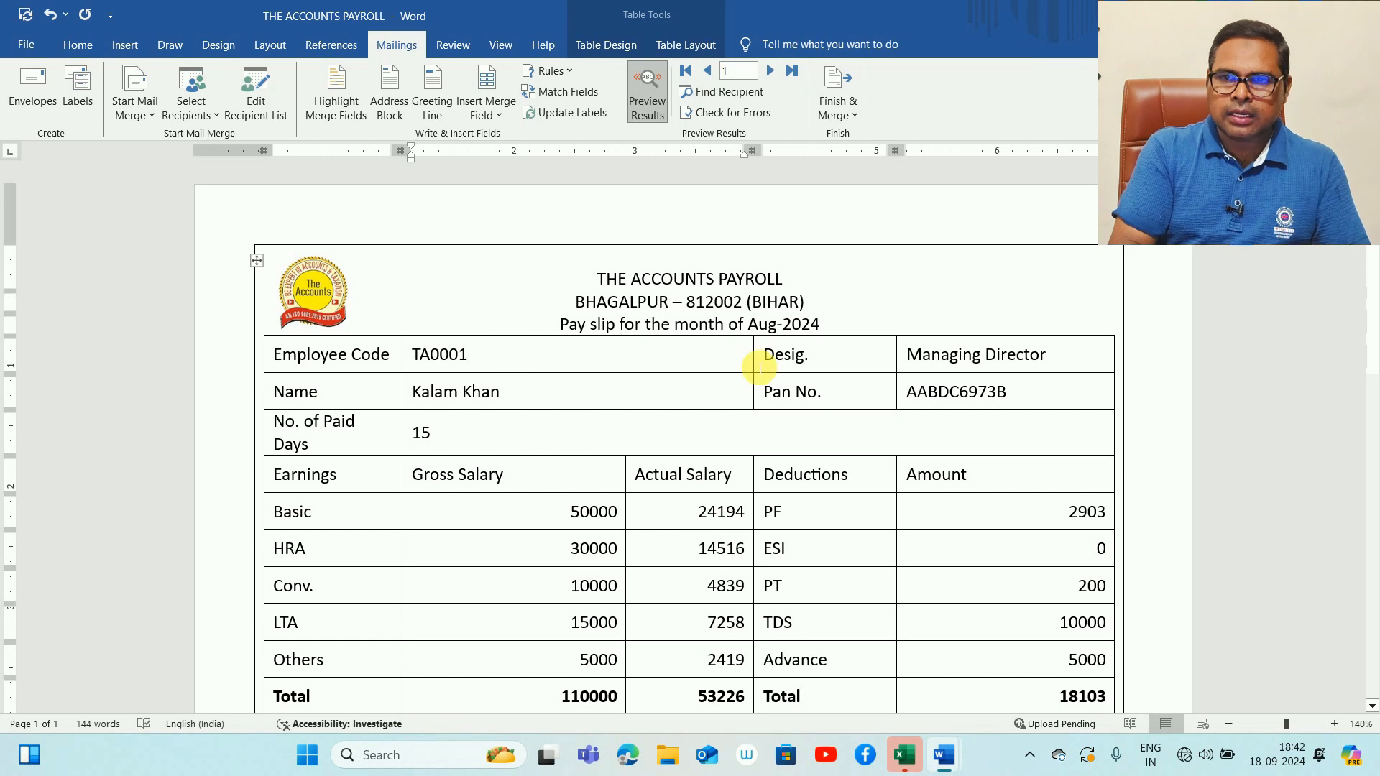
left_click_drag(1372, 329, 1373, 519)
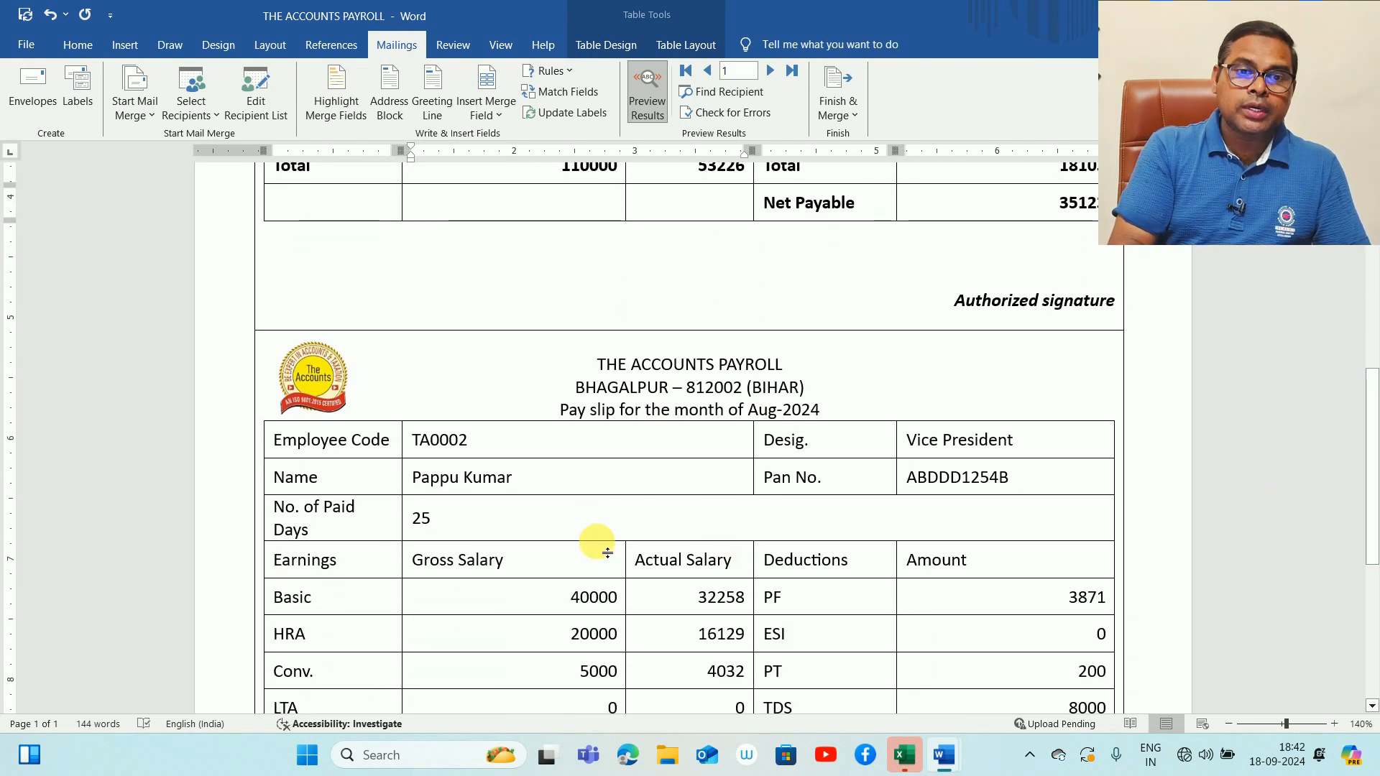
left_click(499, 444)
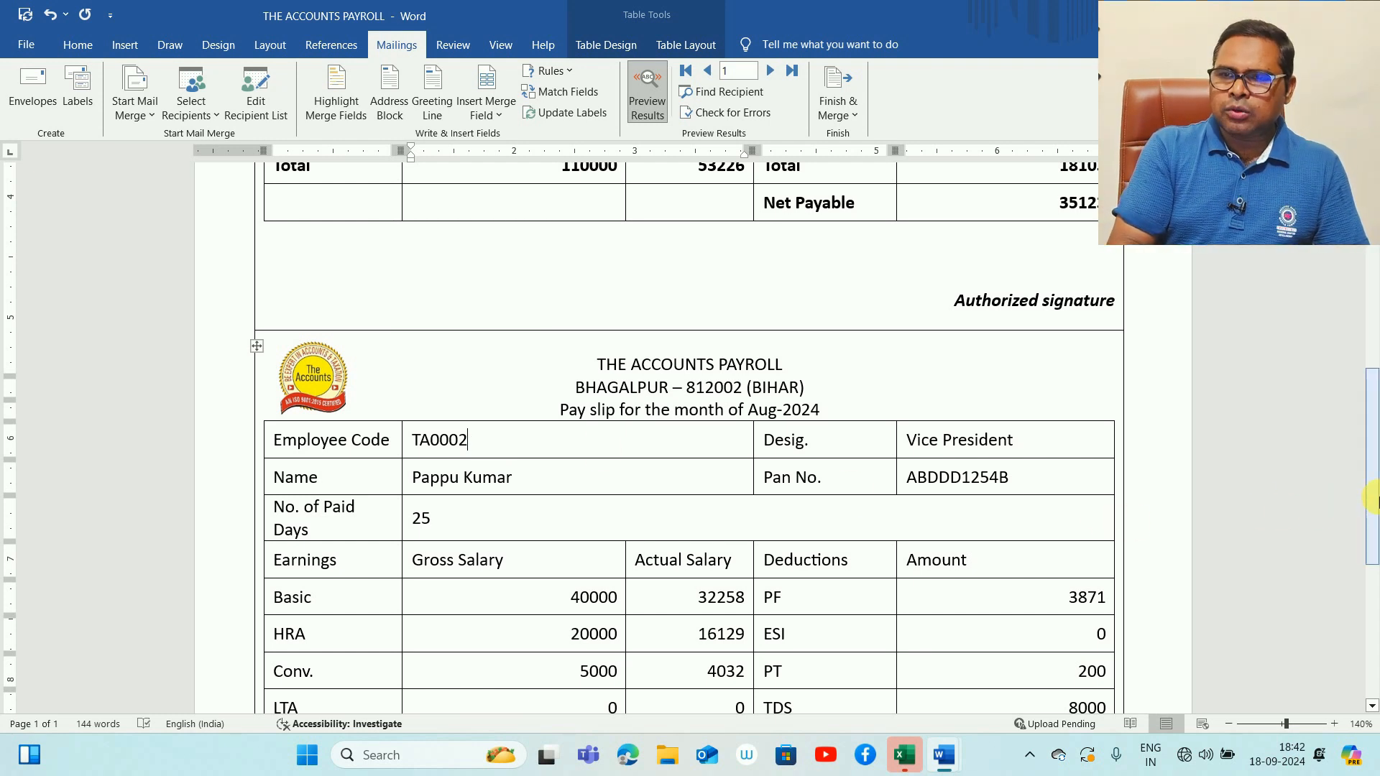
left_click_drag(1371, 501, 1371, 264)
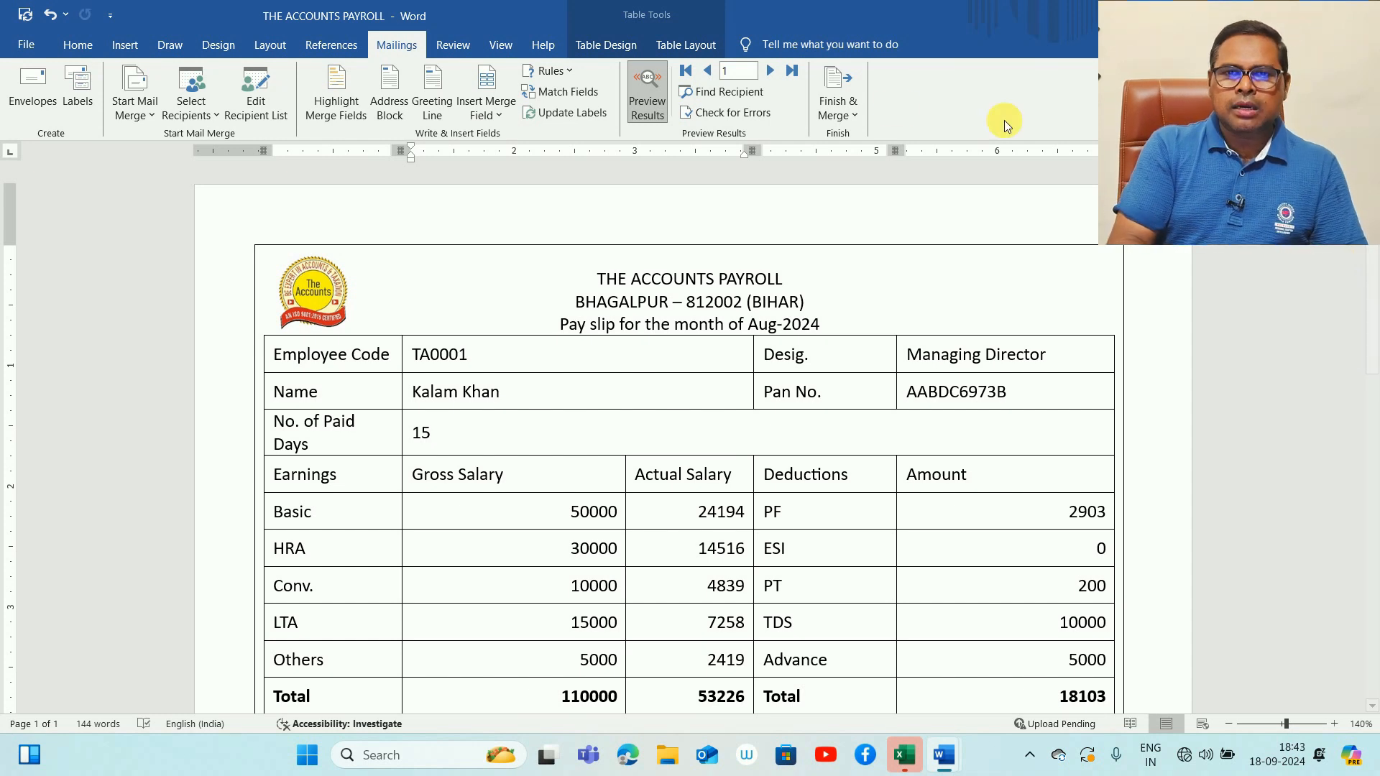
Merge all records to the printer, printing all pages in one copy with Microsoft Print to PDF
left_click(846, 118)
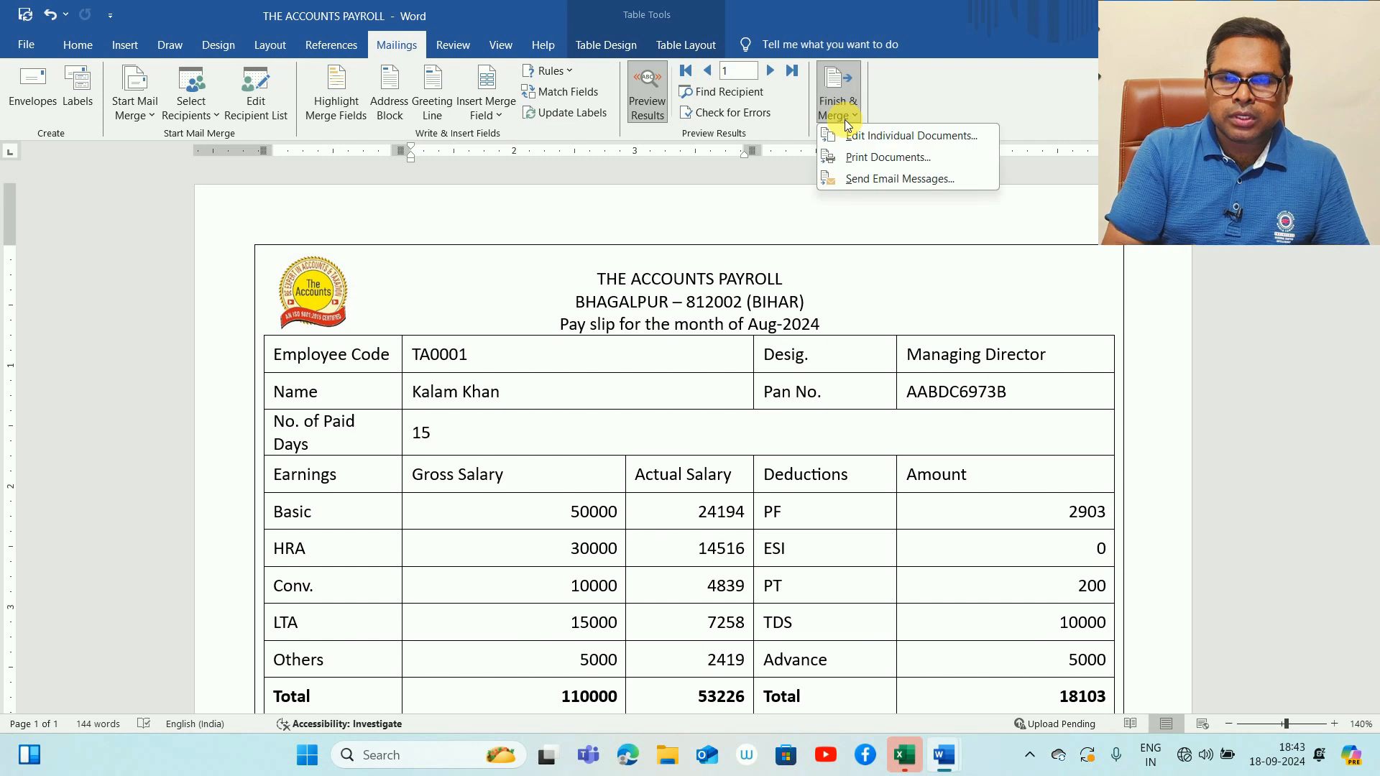
left_click(891, 158)
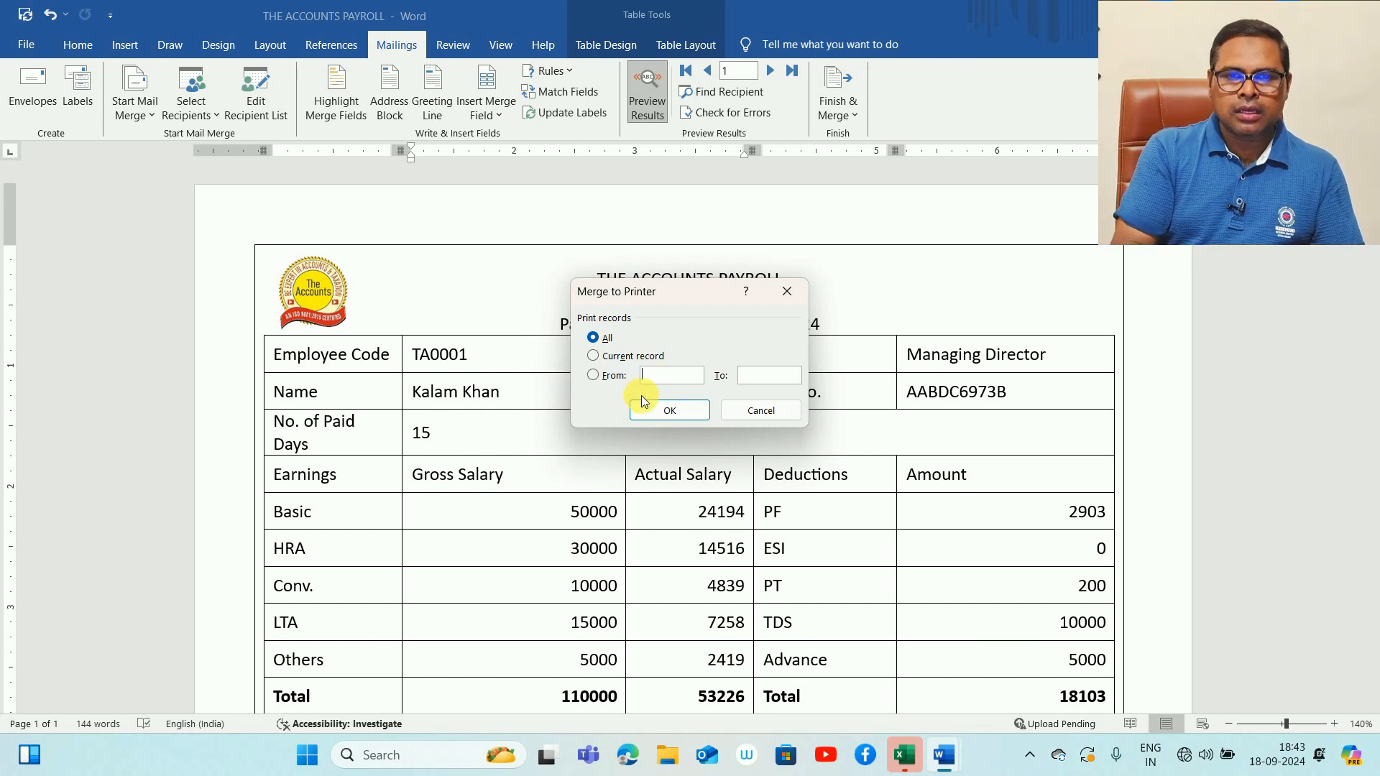
left_click(667, 409)
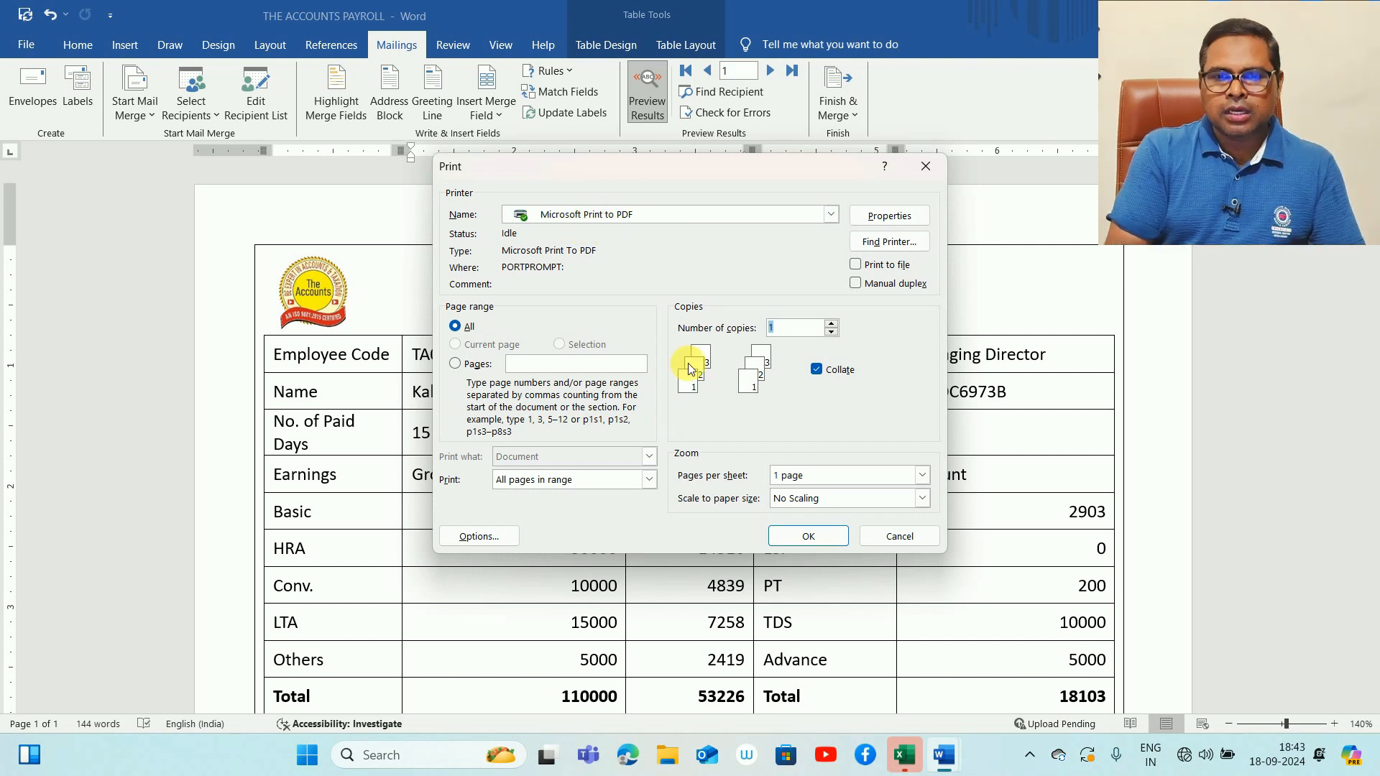
left_click(808, 536)
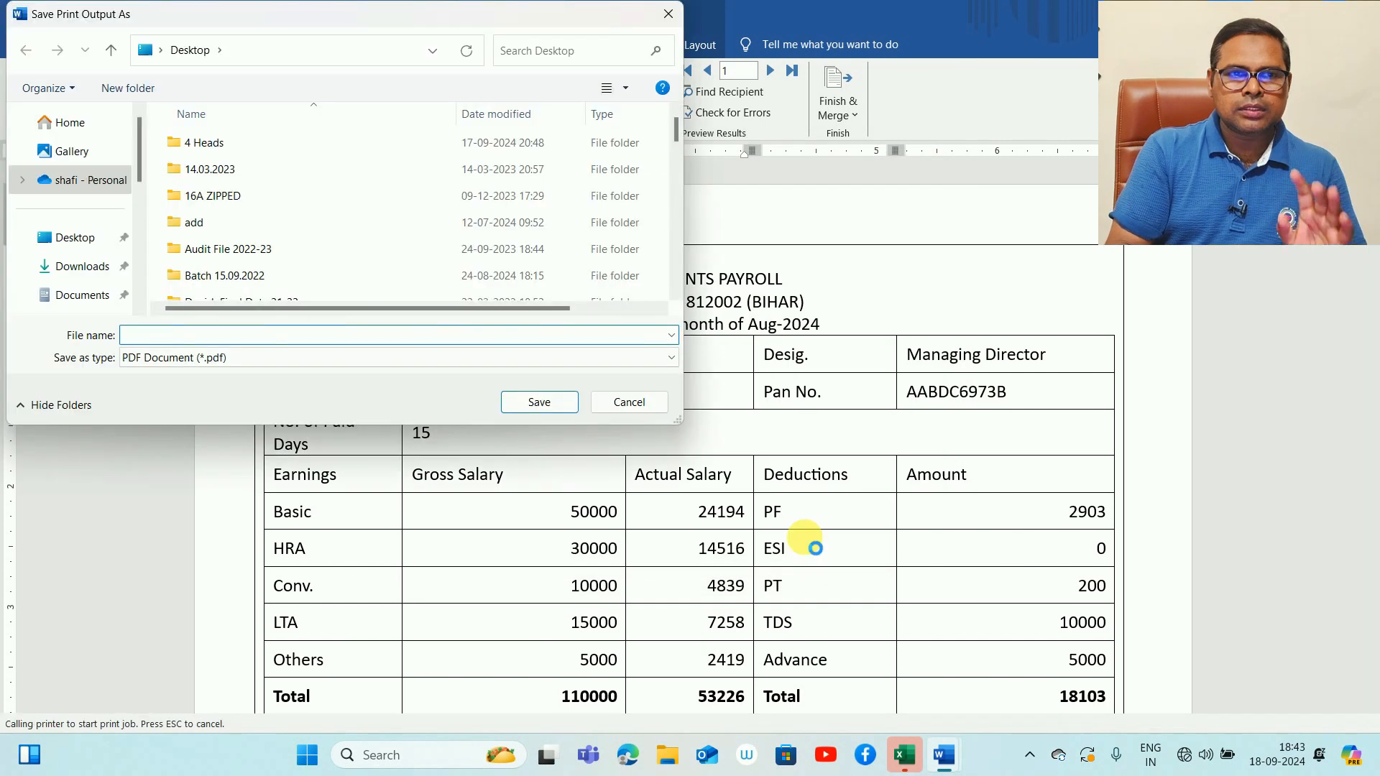
Save the print output in the Documents folder as a PDF named "pay slip for Aug-2024"
left_click(84, 296)
left_click(138, 335)
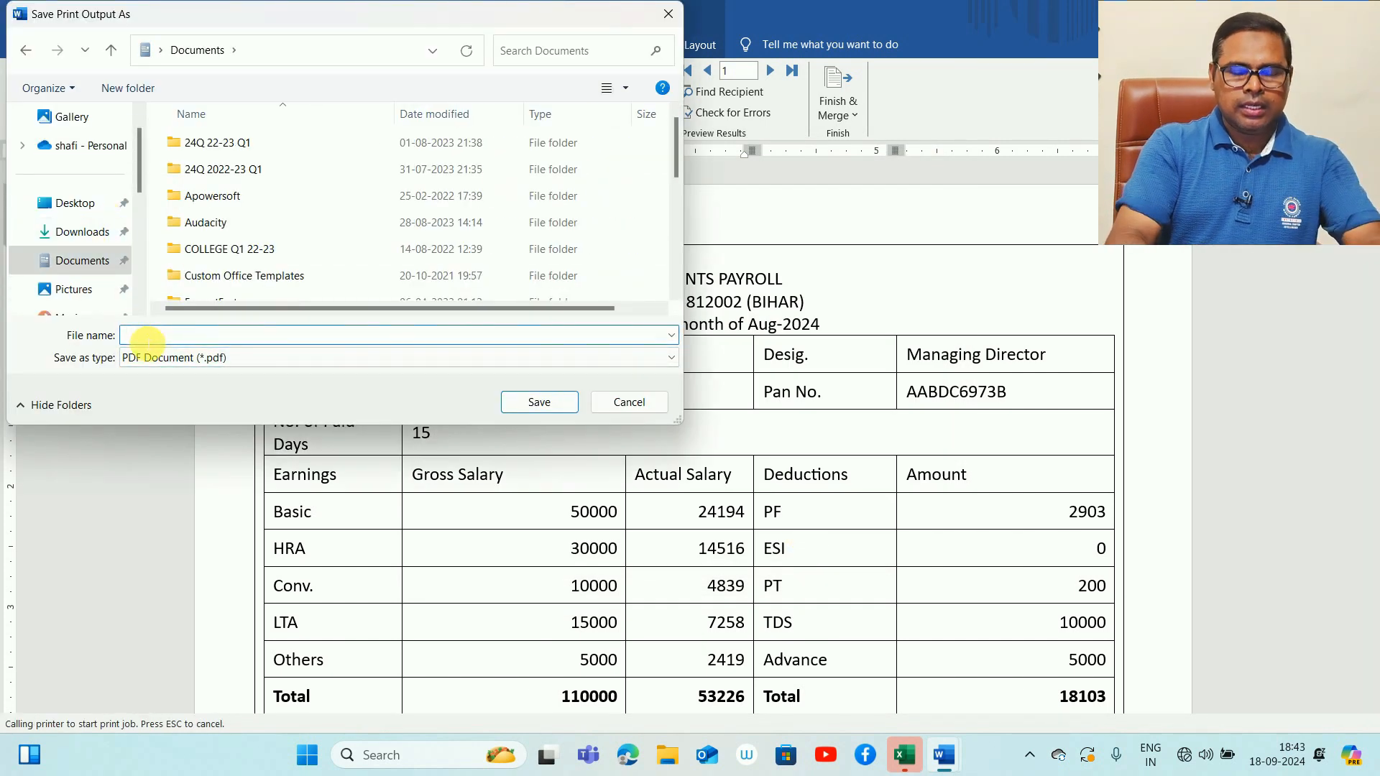
type("pay sl")
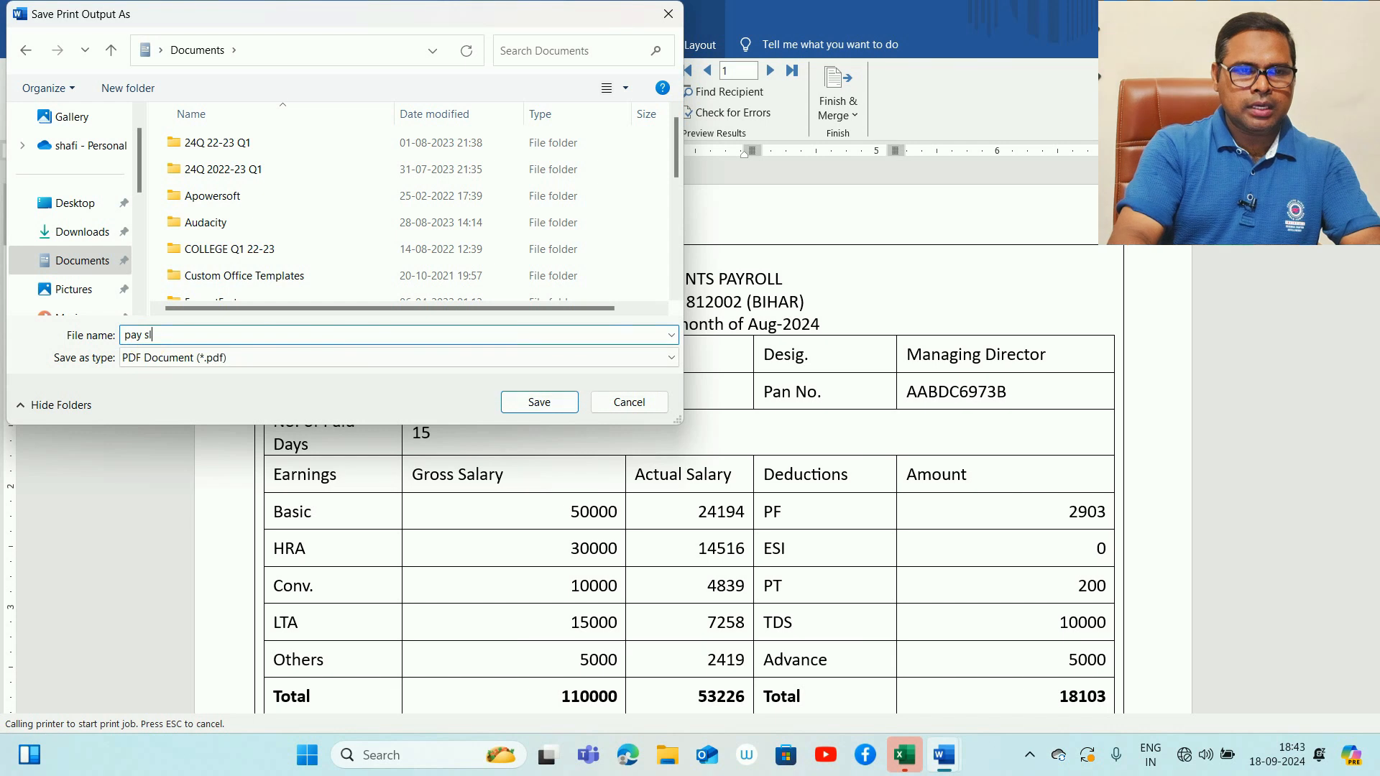
type("ip for")
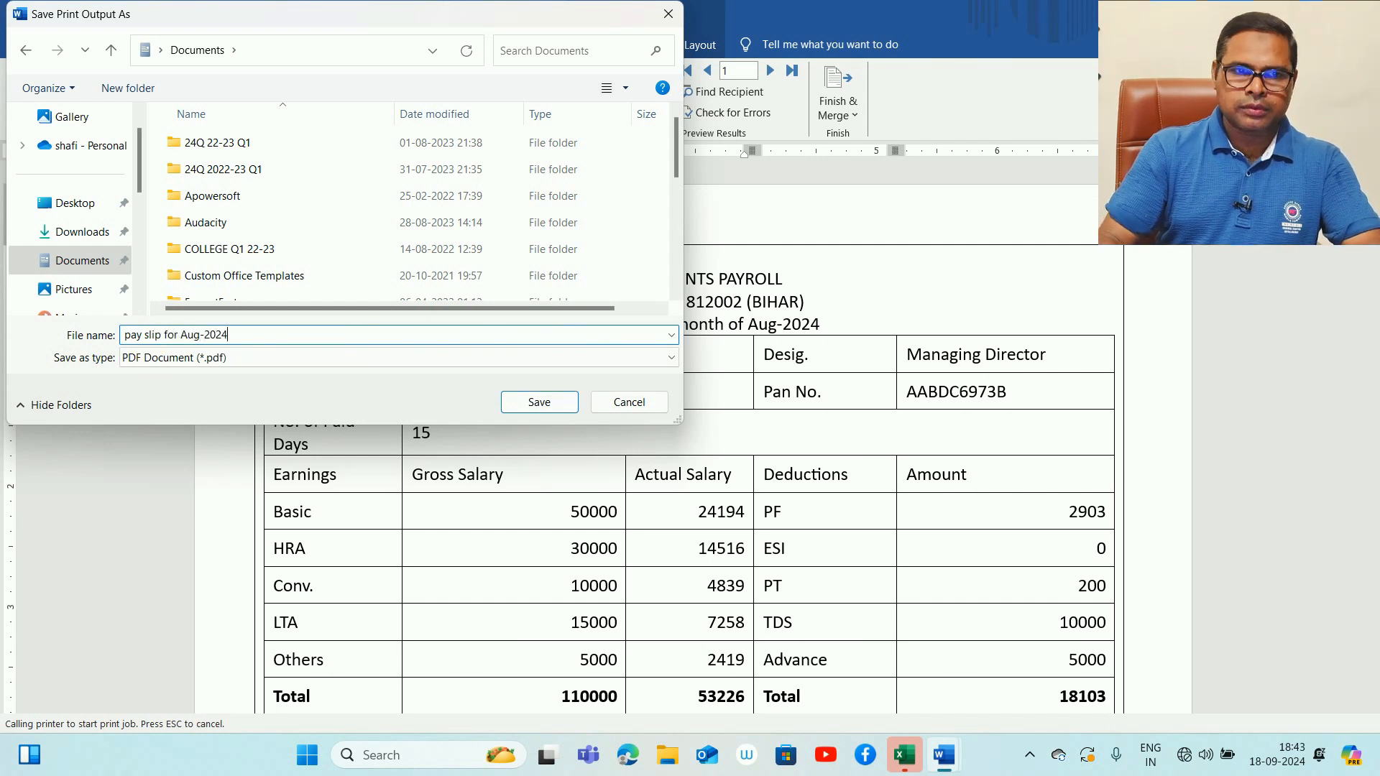
type(" Aug-2024")
key("Return")
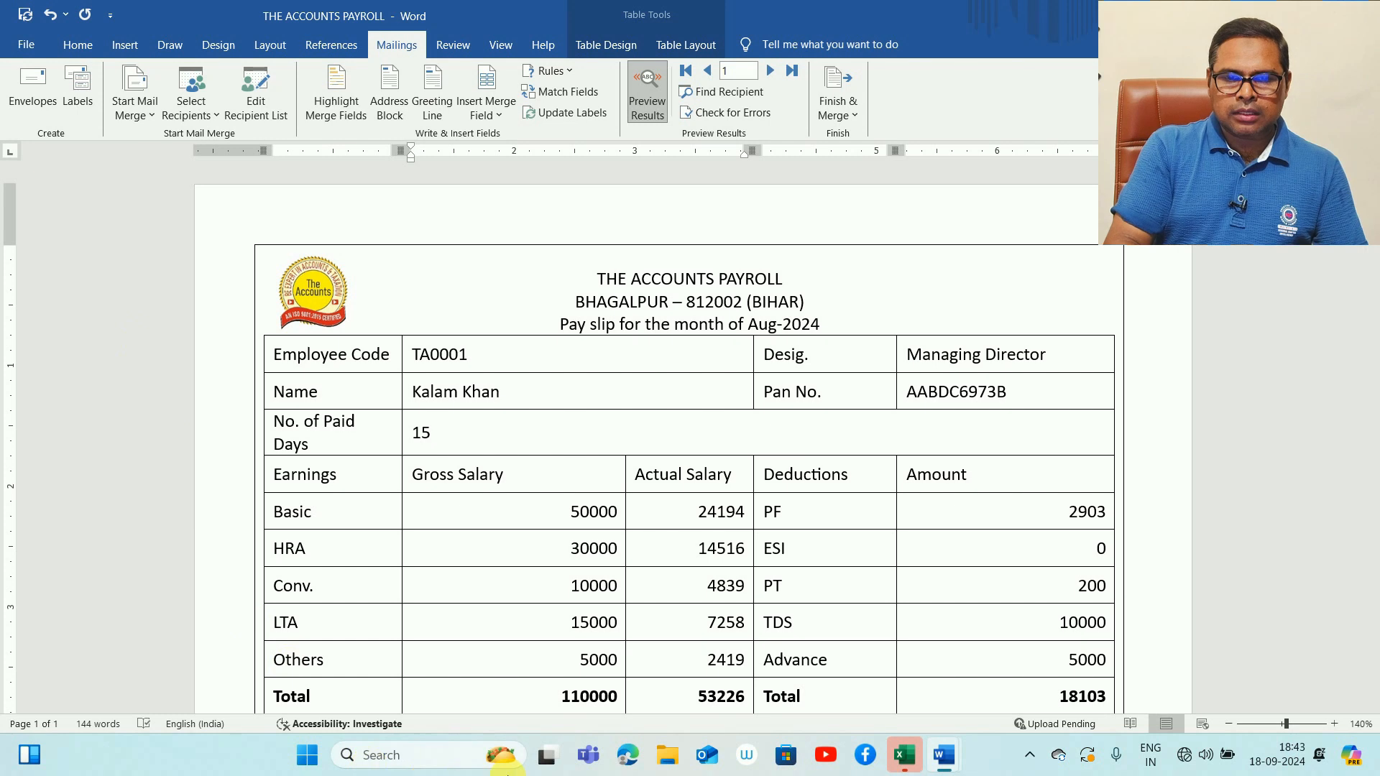
Switch to File Explorer, open "pay slip for Aug-2024" from Documents, and review the payslips across its pages
left_click(669, 758)
left_click(95, 317)
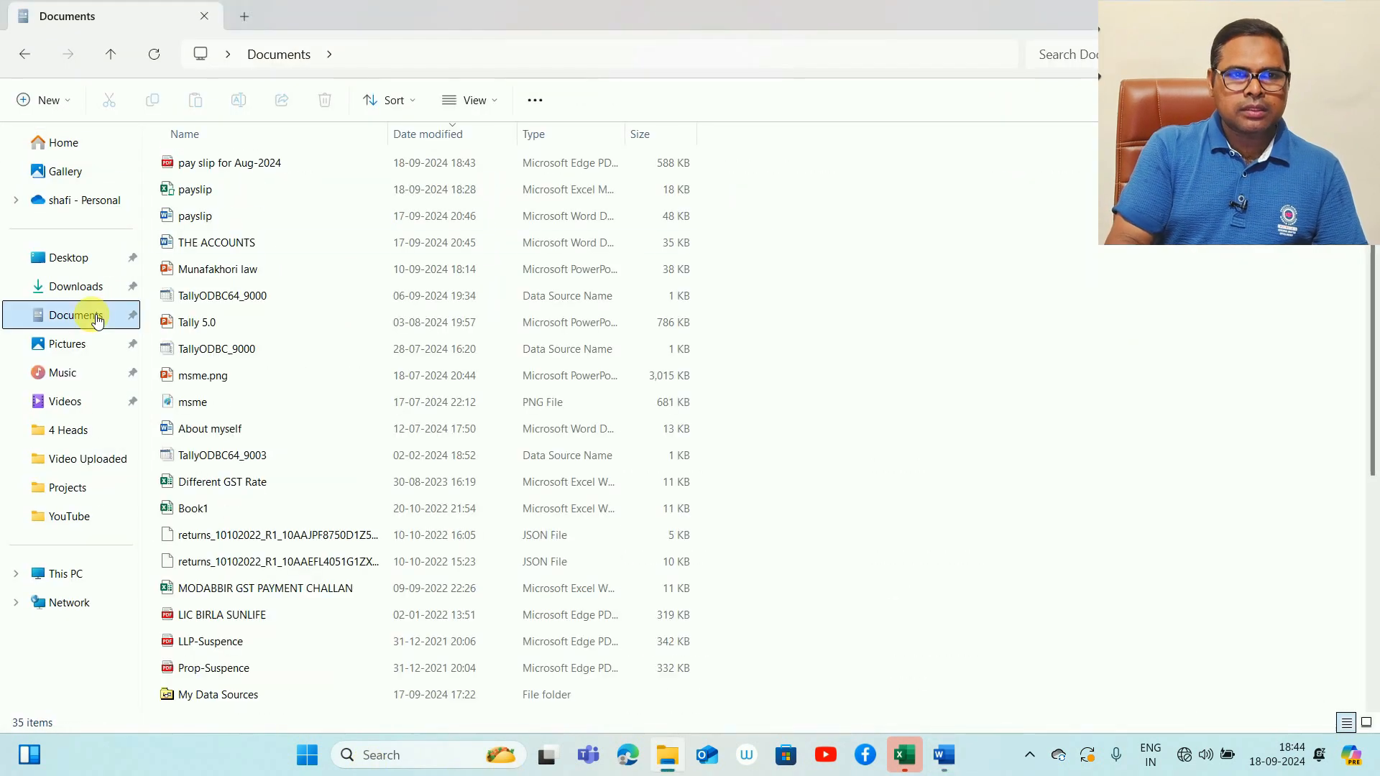
double_click(213, 168)
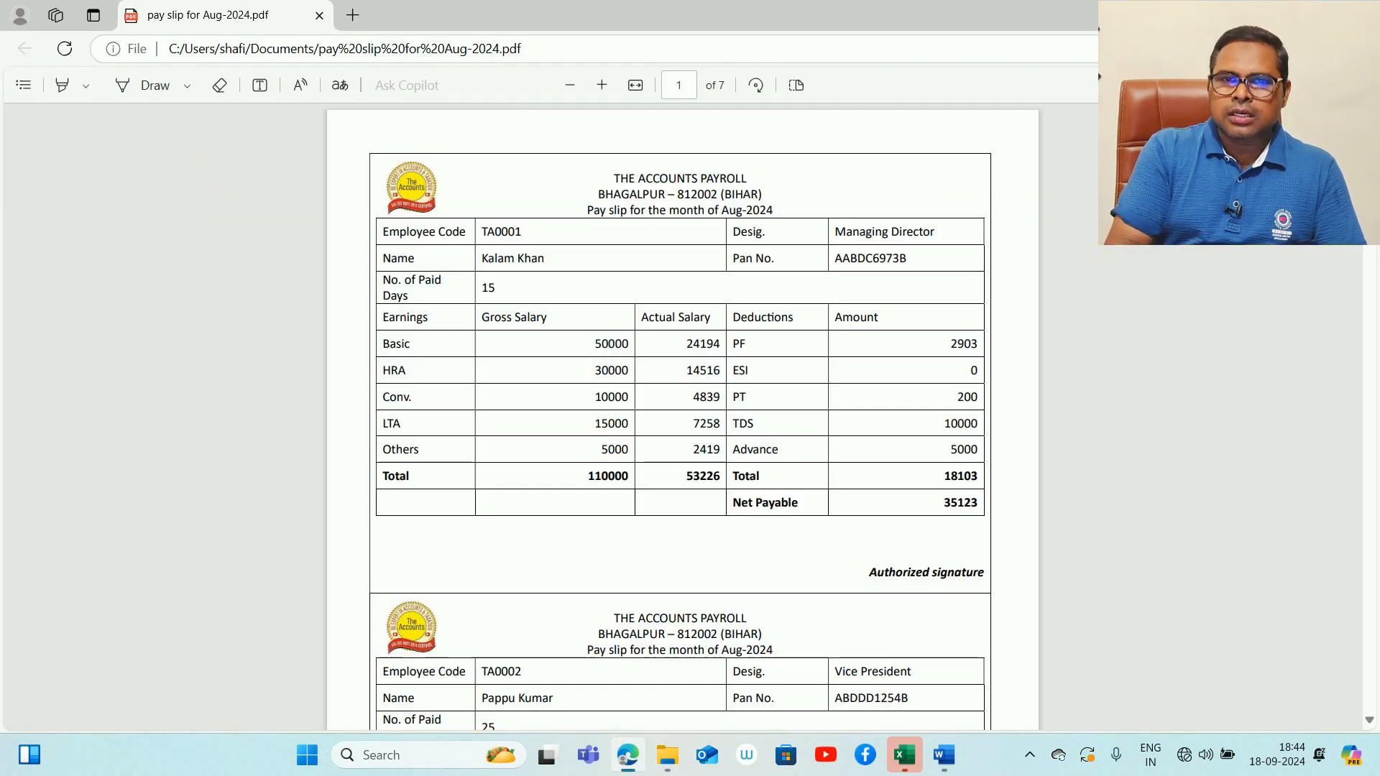
scroll(1079, 268, "down", 5)
scroll(683, 417, "down", 10)
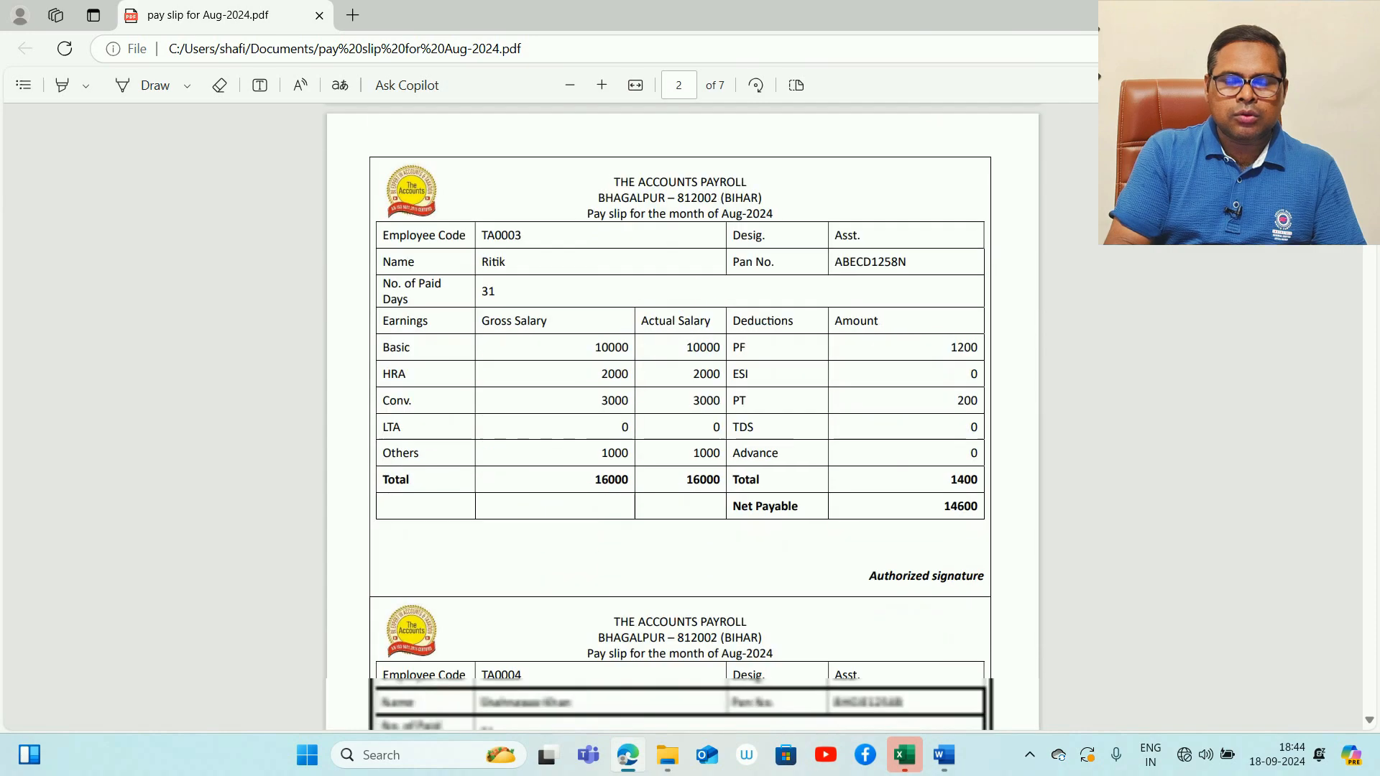